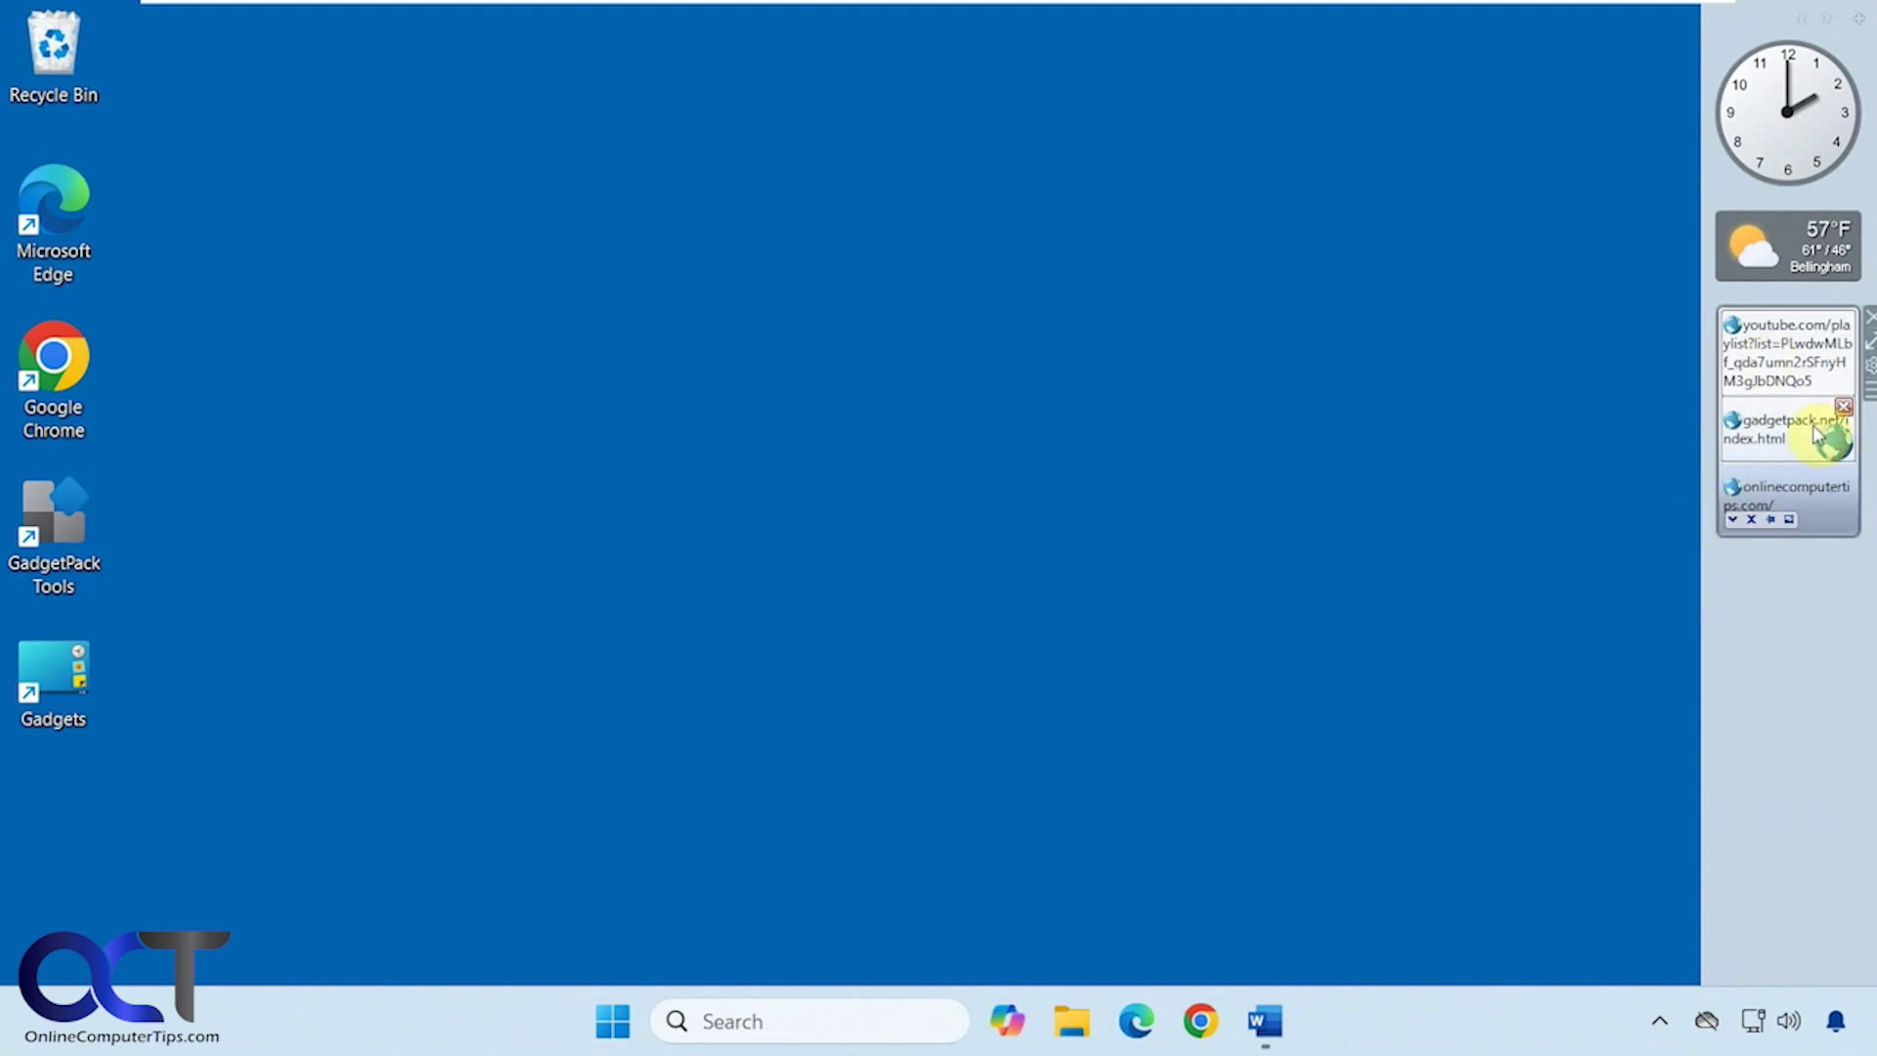
- Open and cancel the clipboard and weather gadget settings without changes
left_click(1868, 367)
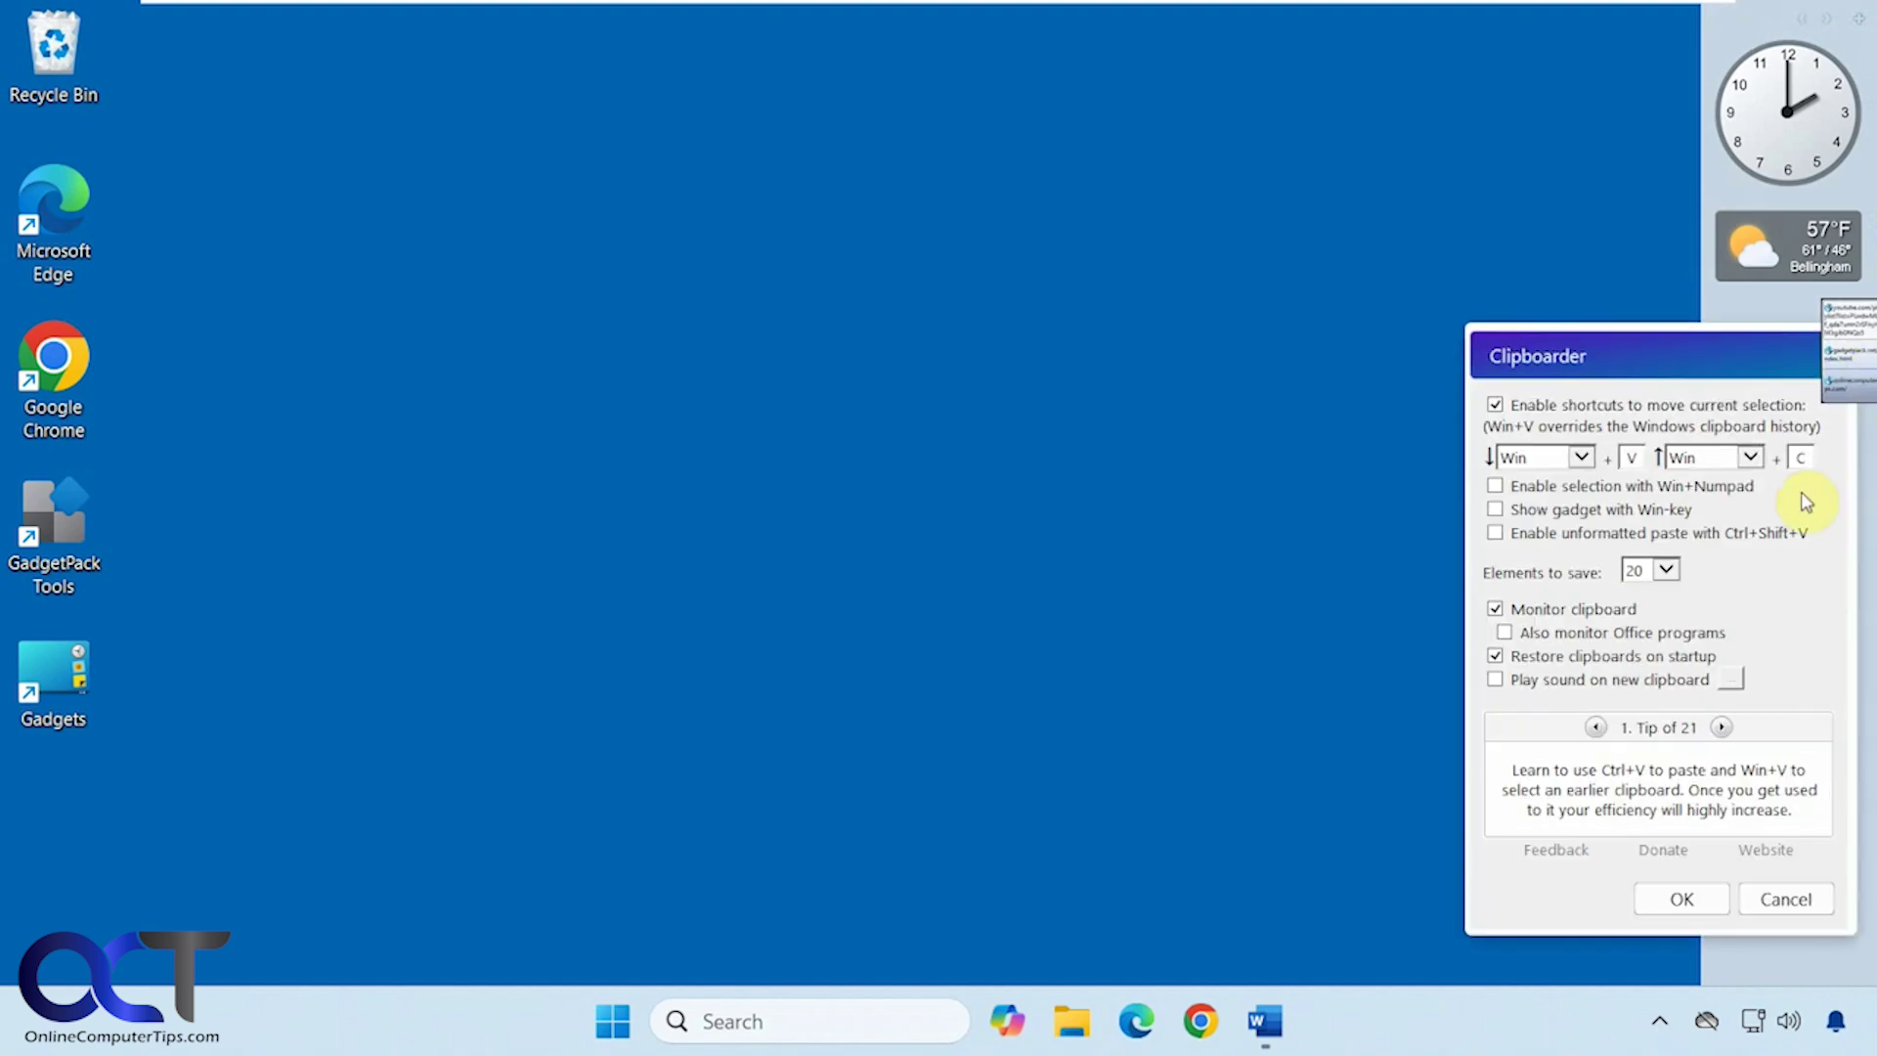
left_click(1779, 901)
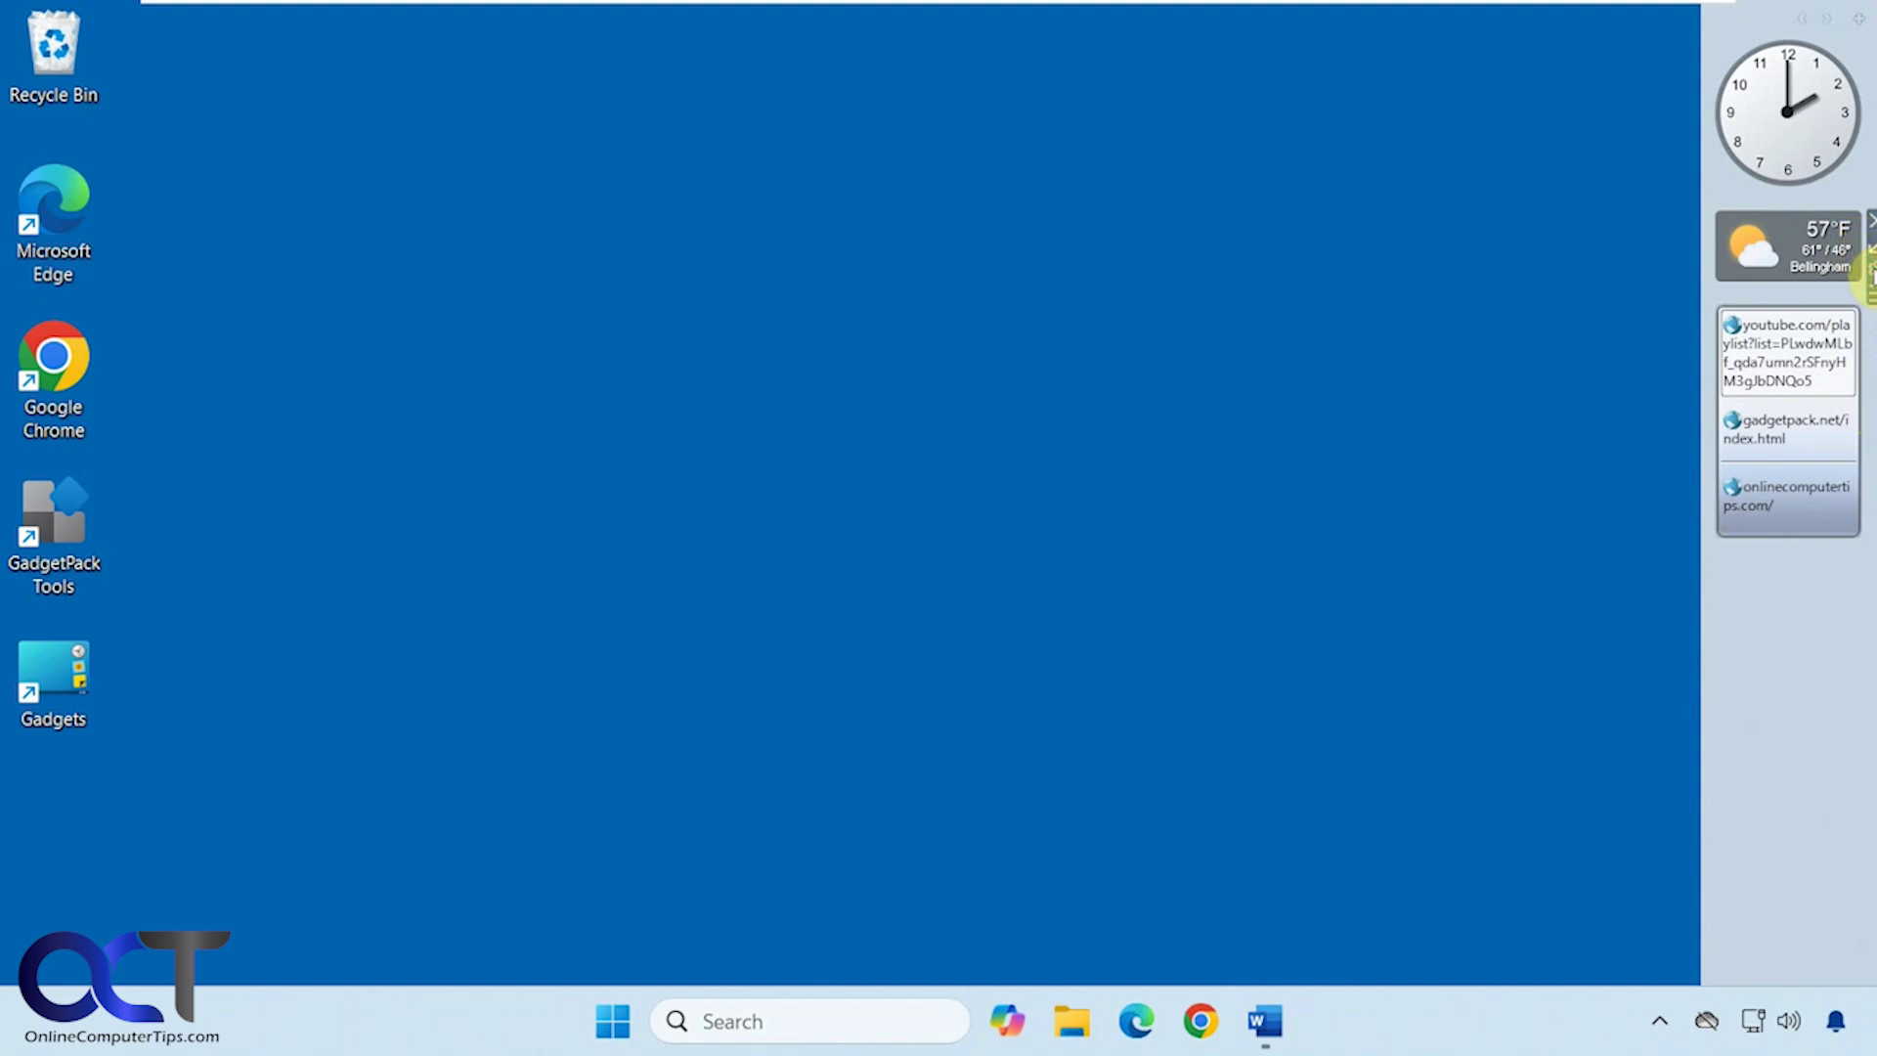
left_click(1872, 274)
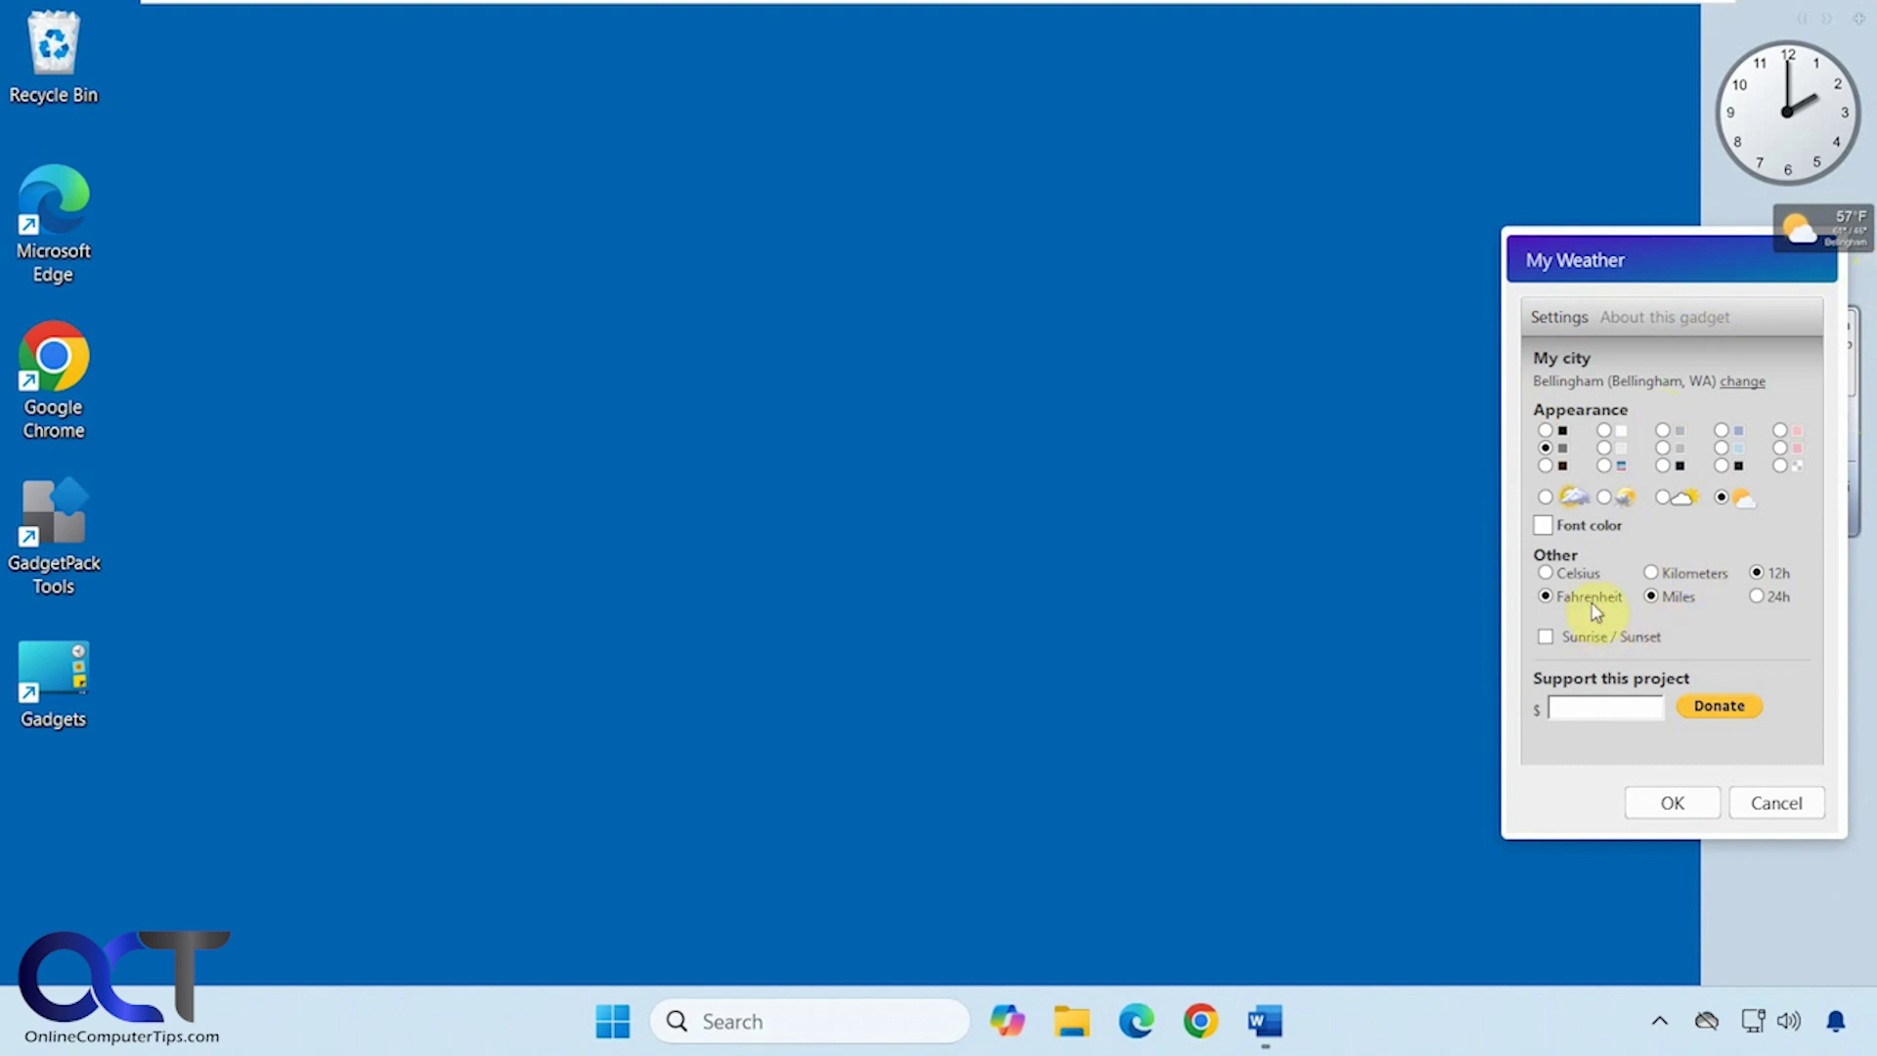
left_click(1749, 799)
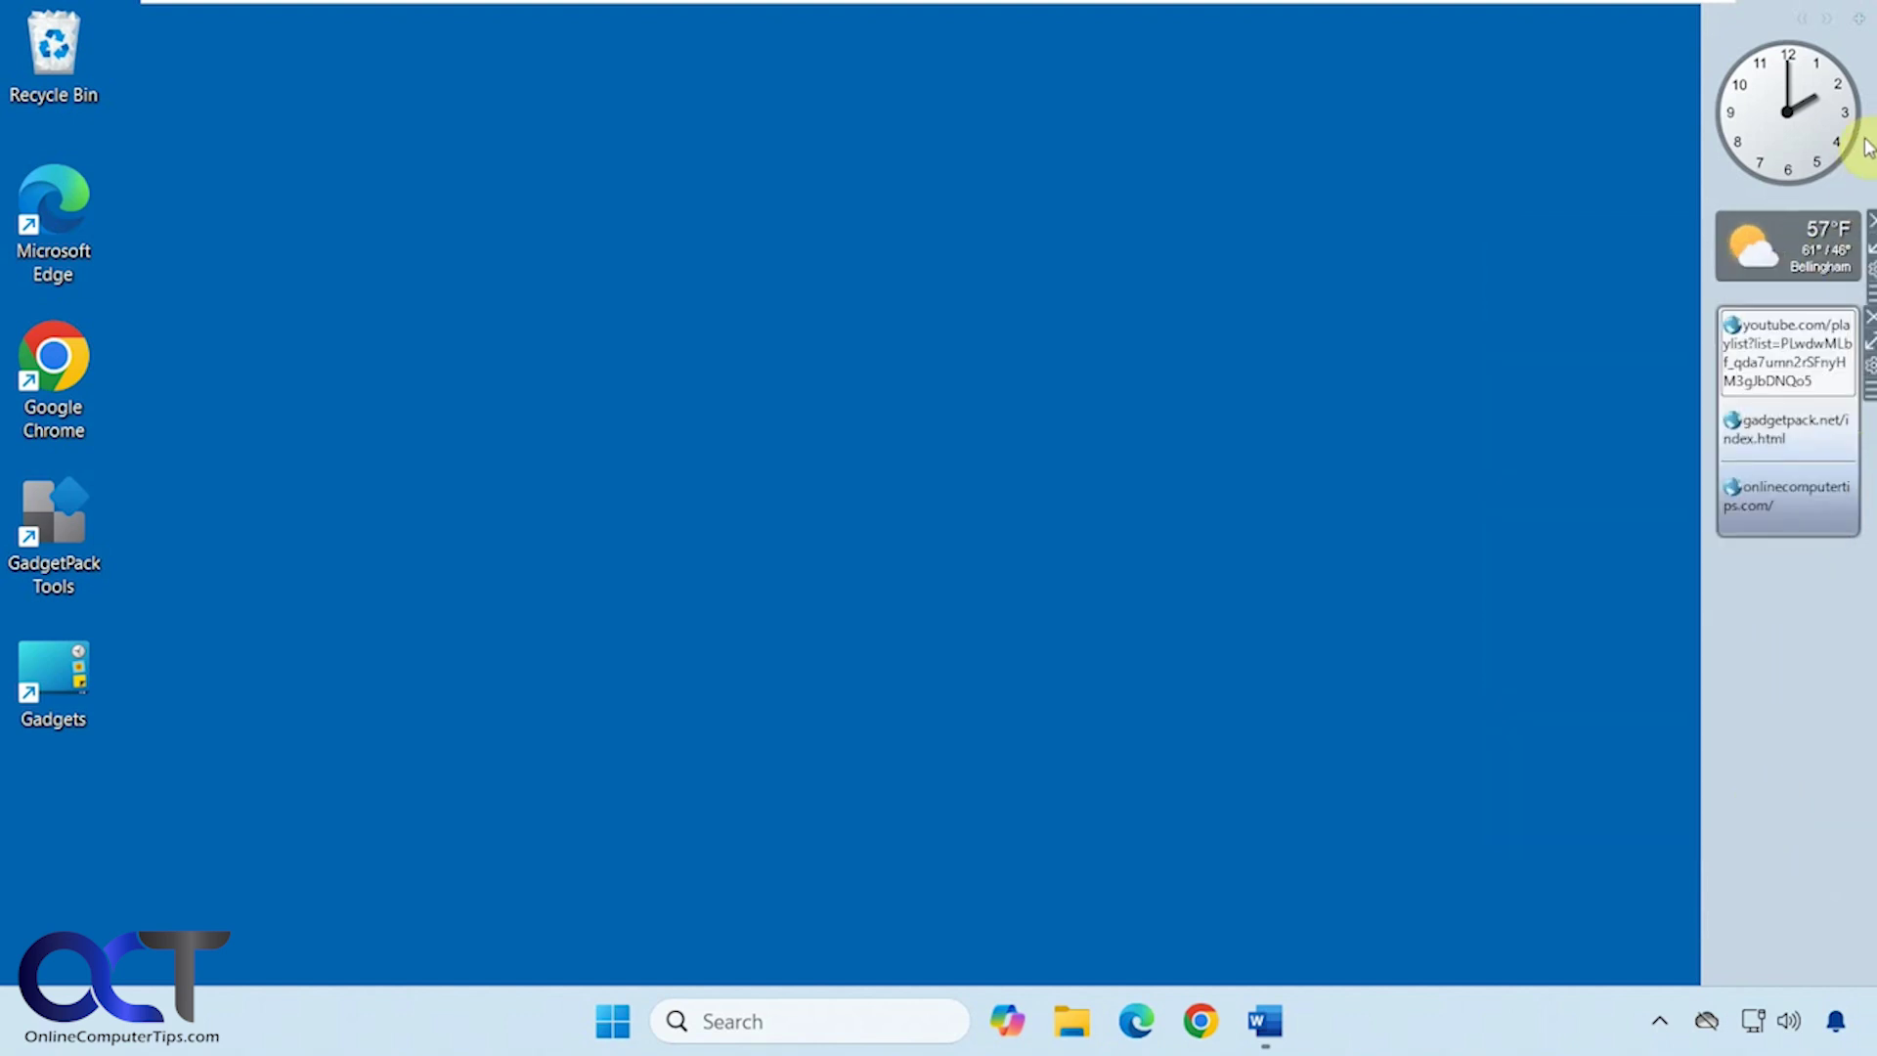
- Check the clock settings, move the weather gadget below Clipboarder, and delete the YouTube entry
mouse_move(1871, 93)
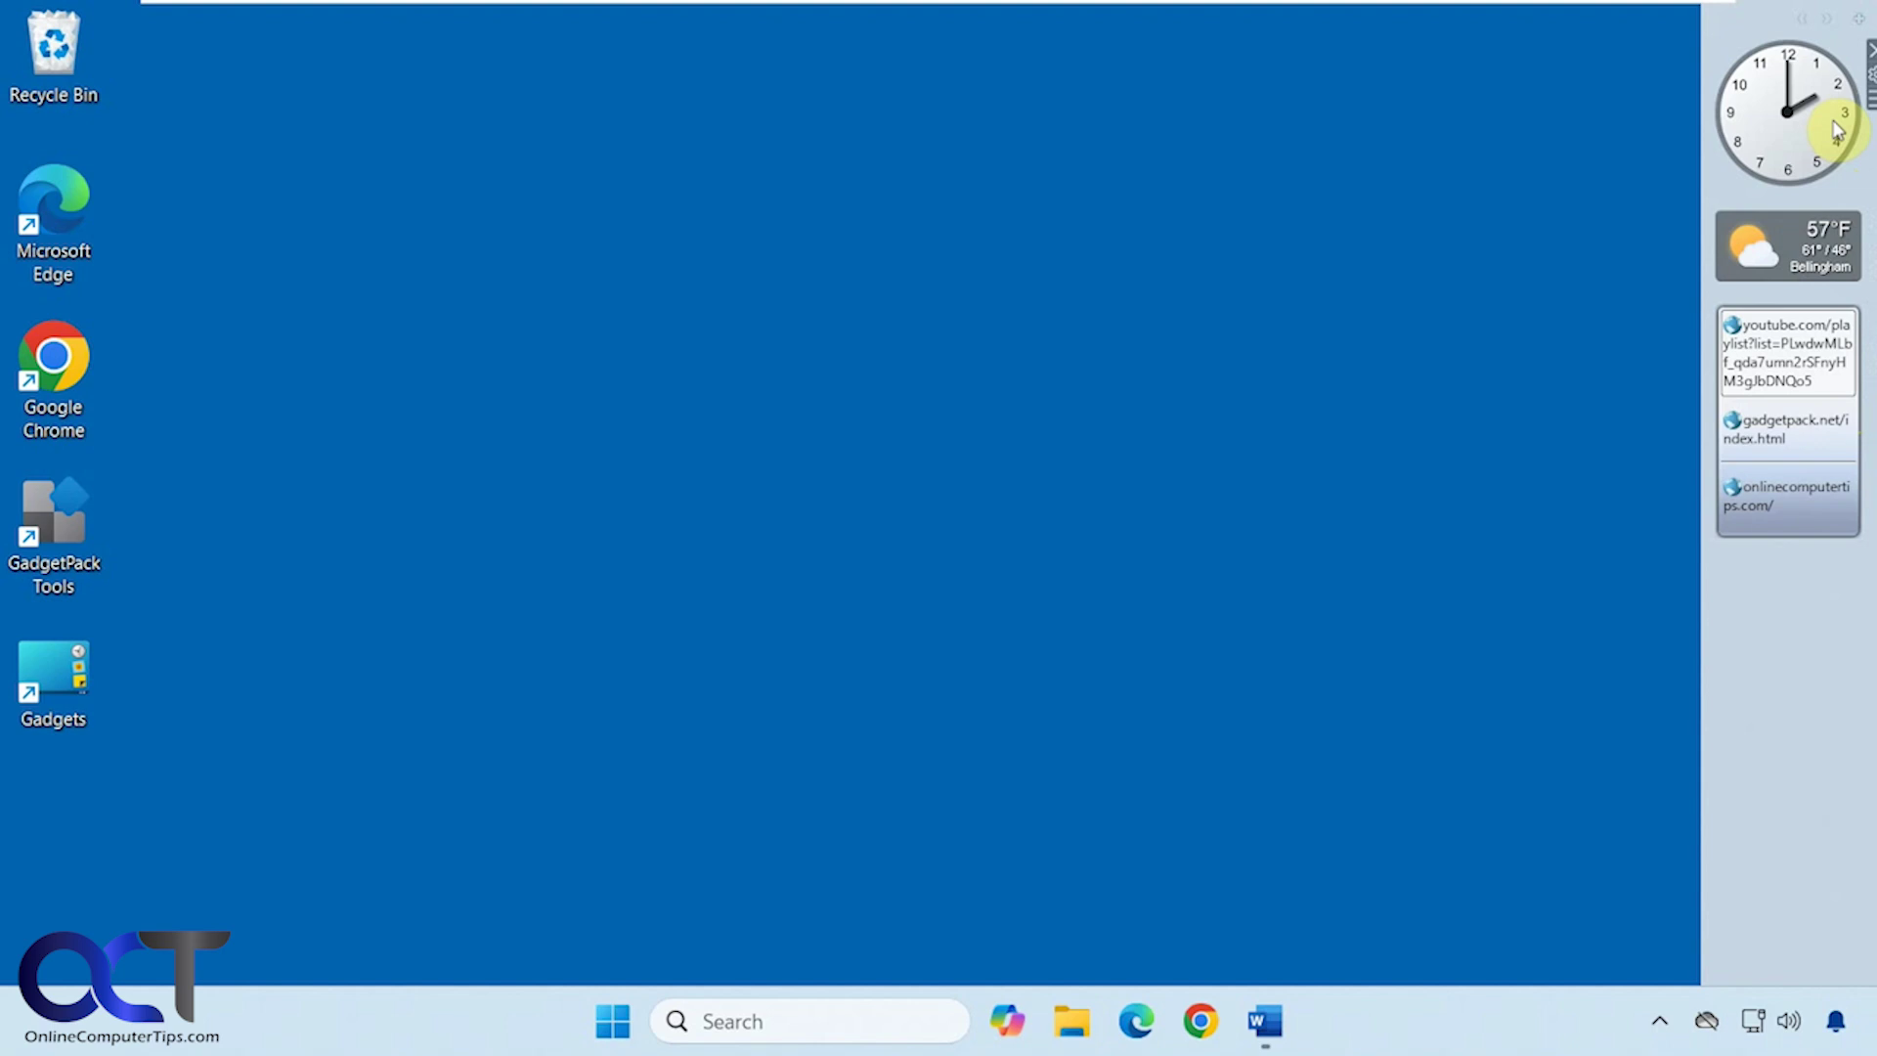
left_click(1871, 83)
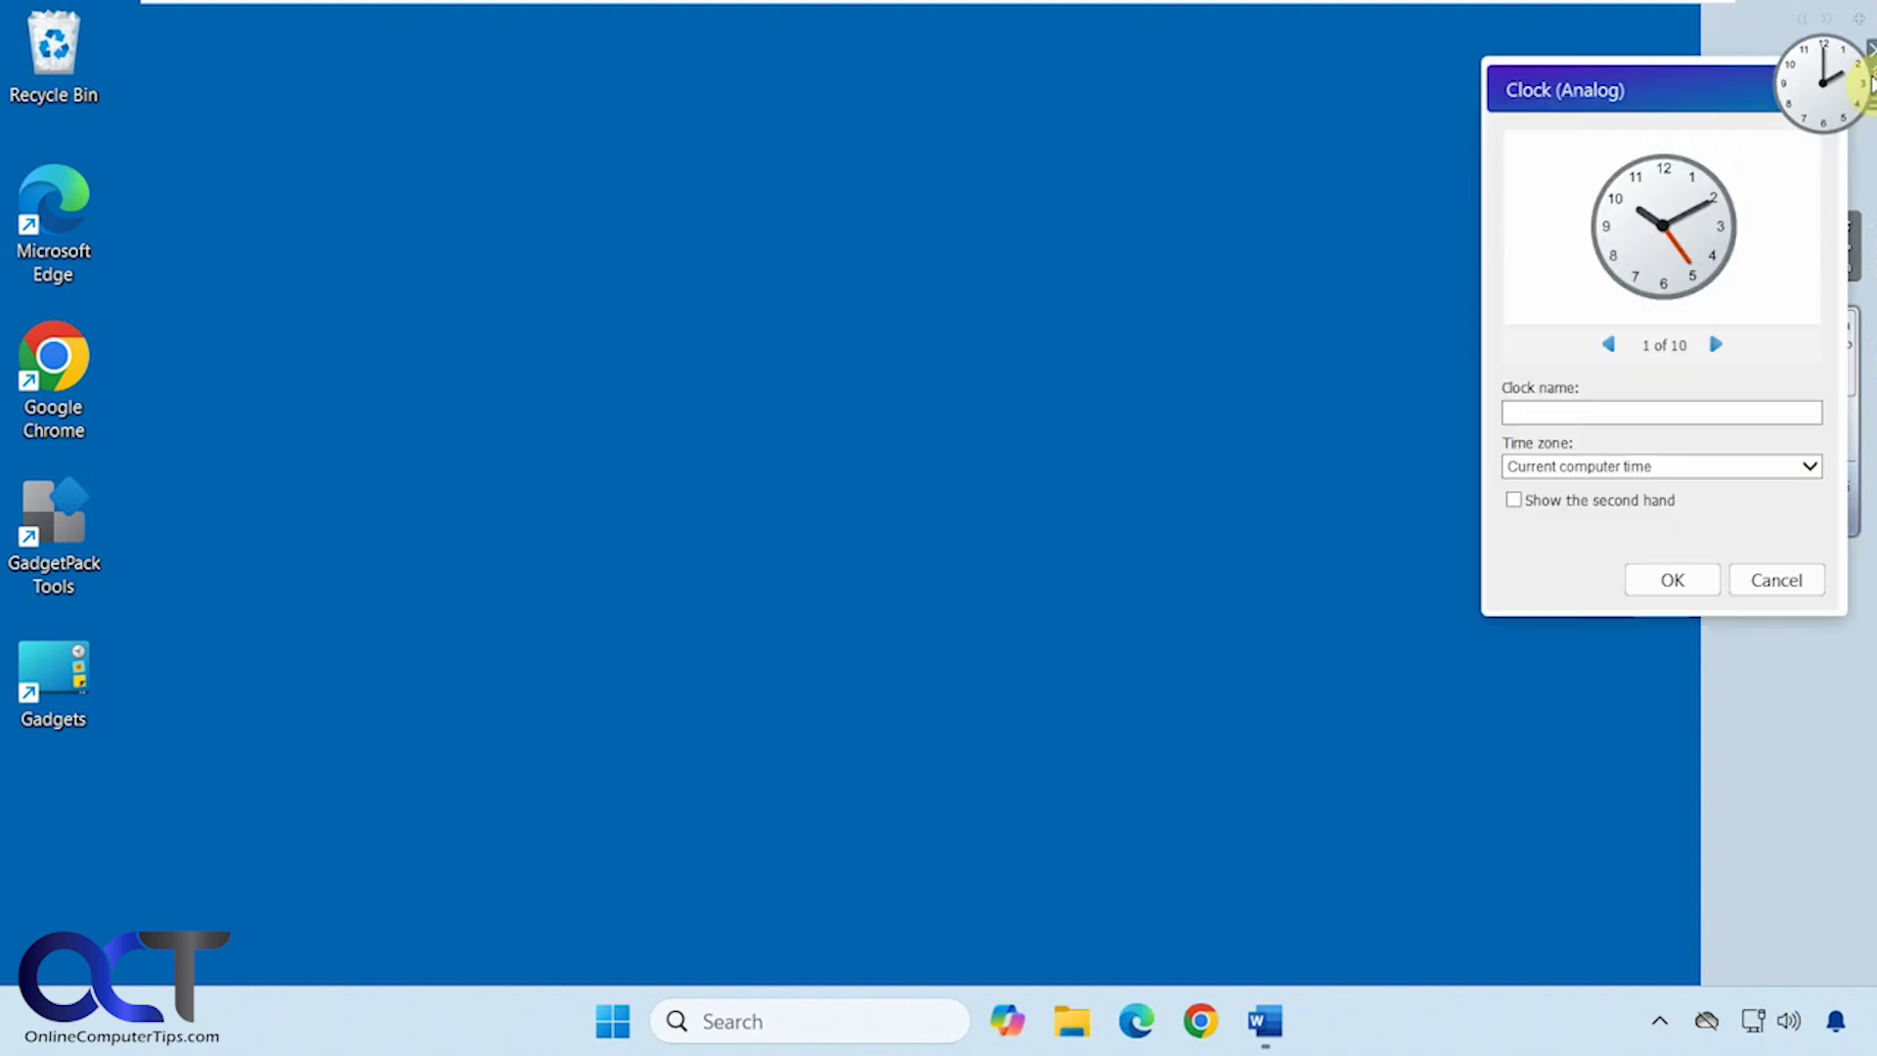
left_click(1776, 579)
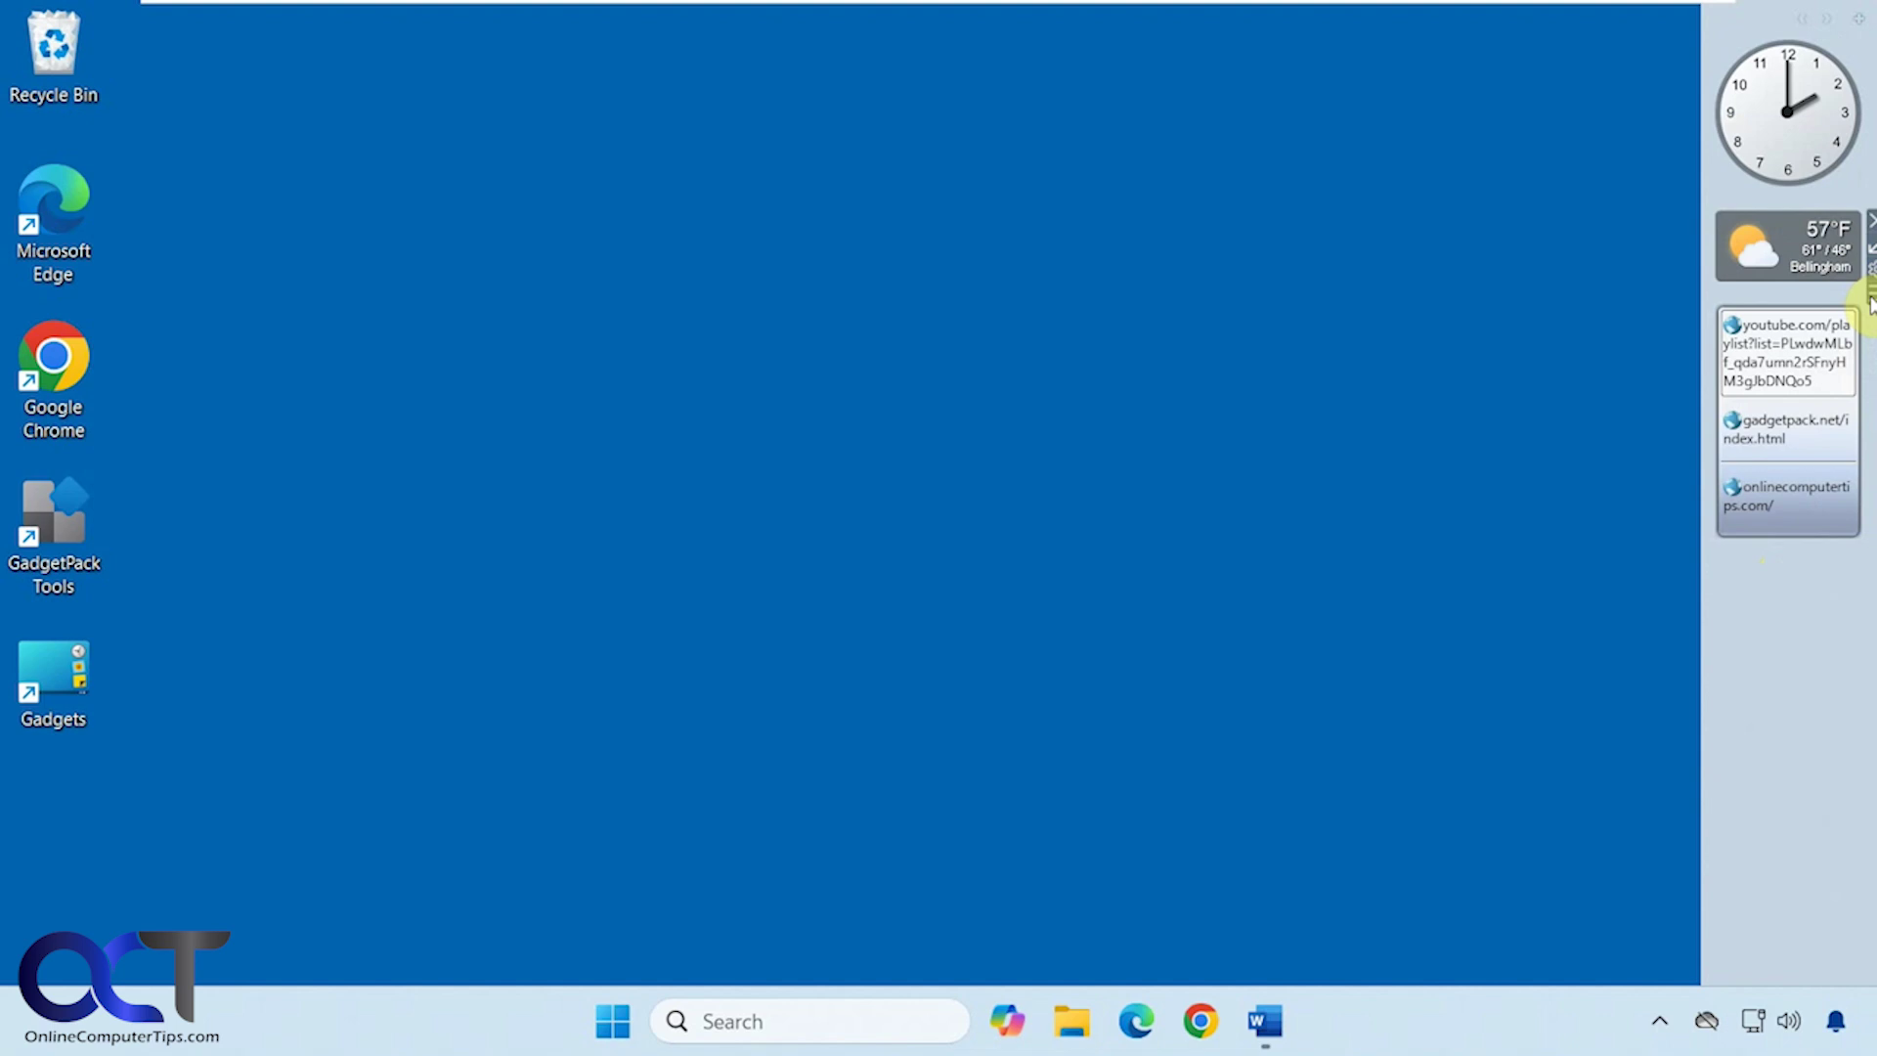
left_click_drag(1868, 295, 1860, 518)
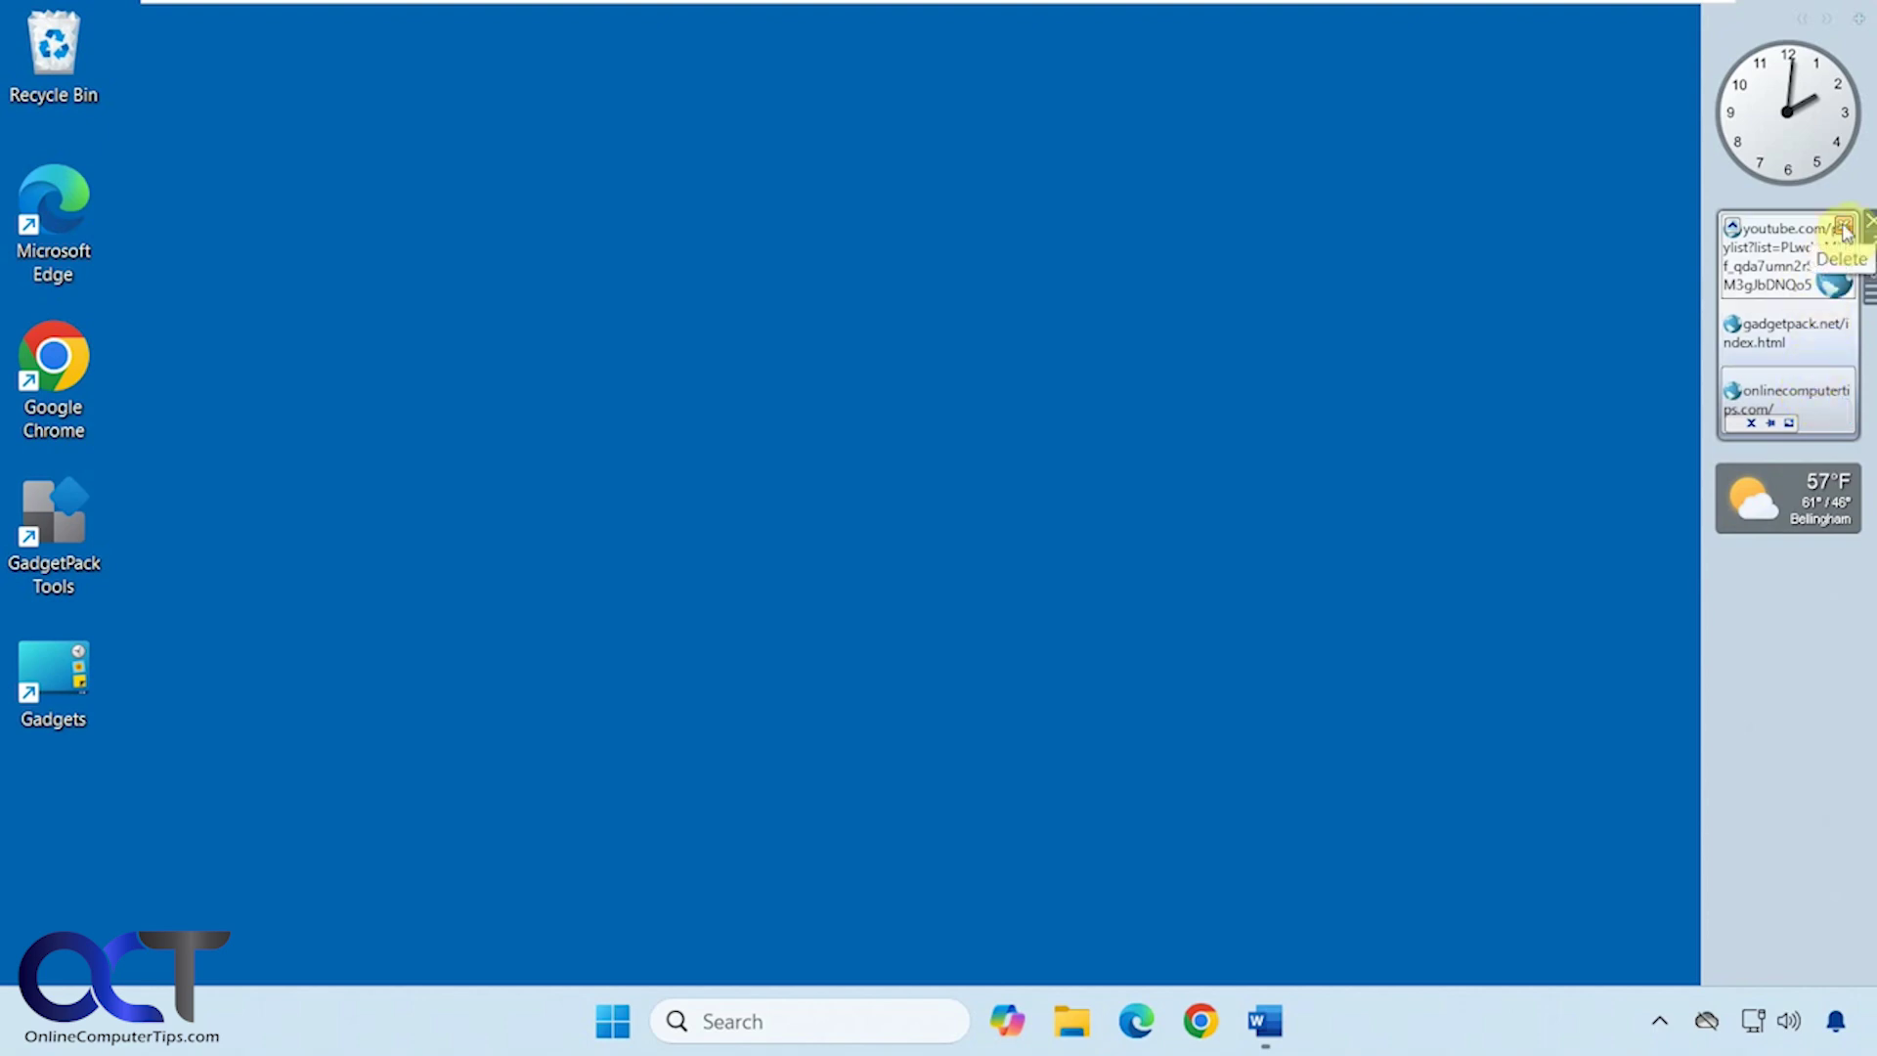
left_click(1844, 231)
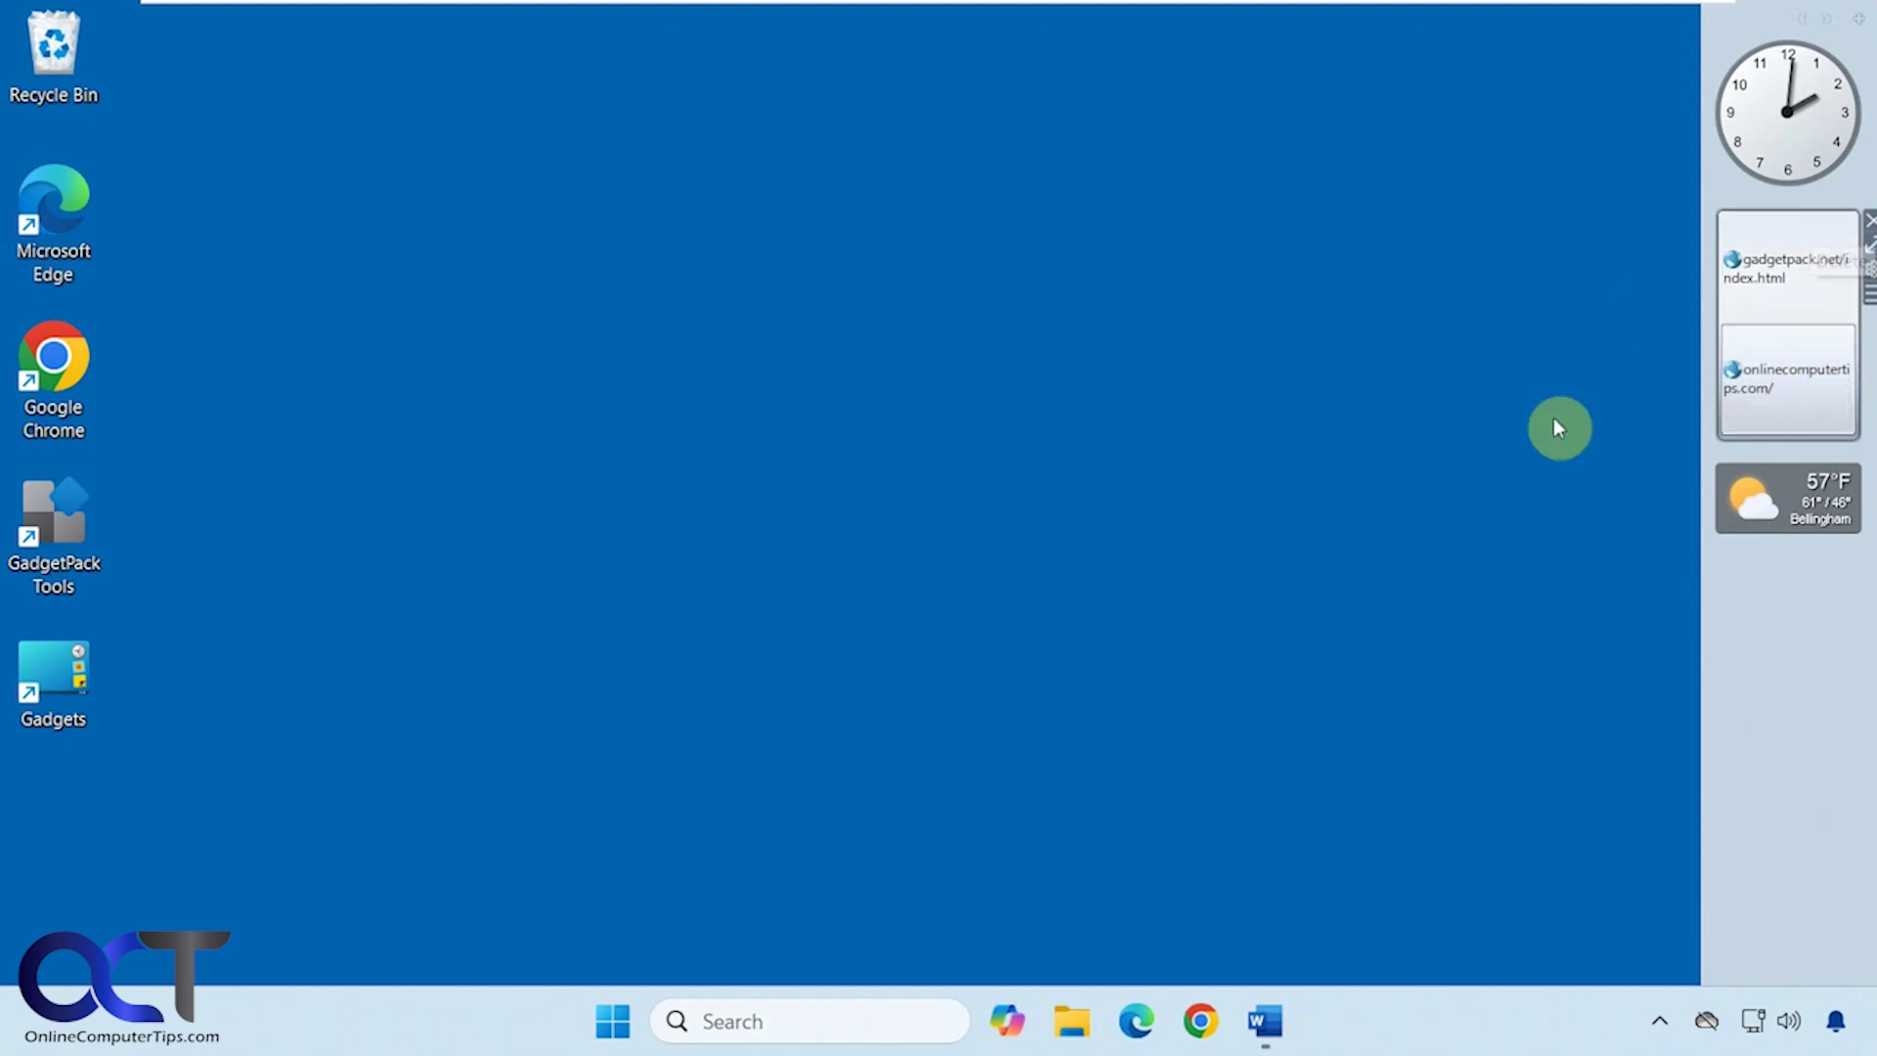
- Capture the copied Ipconfig text from Word into Clipboarder and view it in Notepad
left_click(1265, 1020)
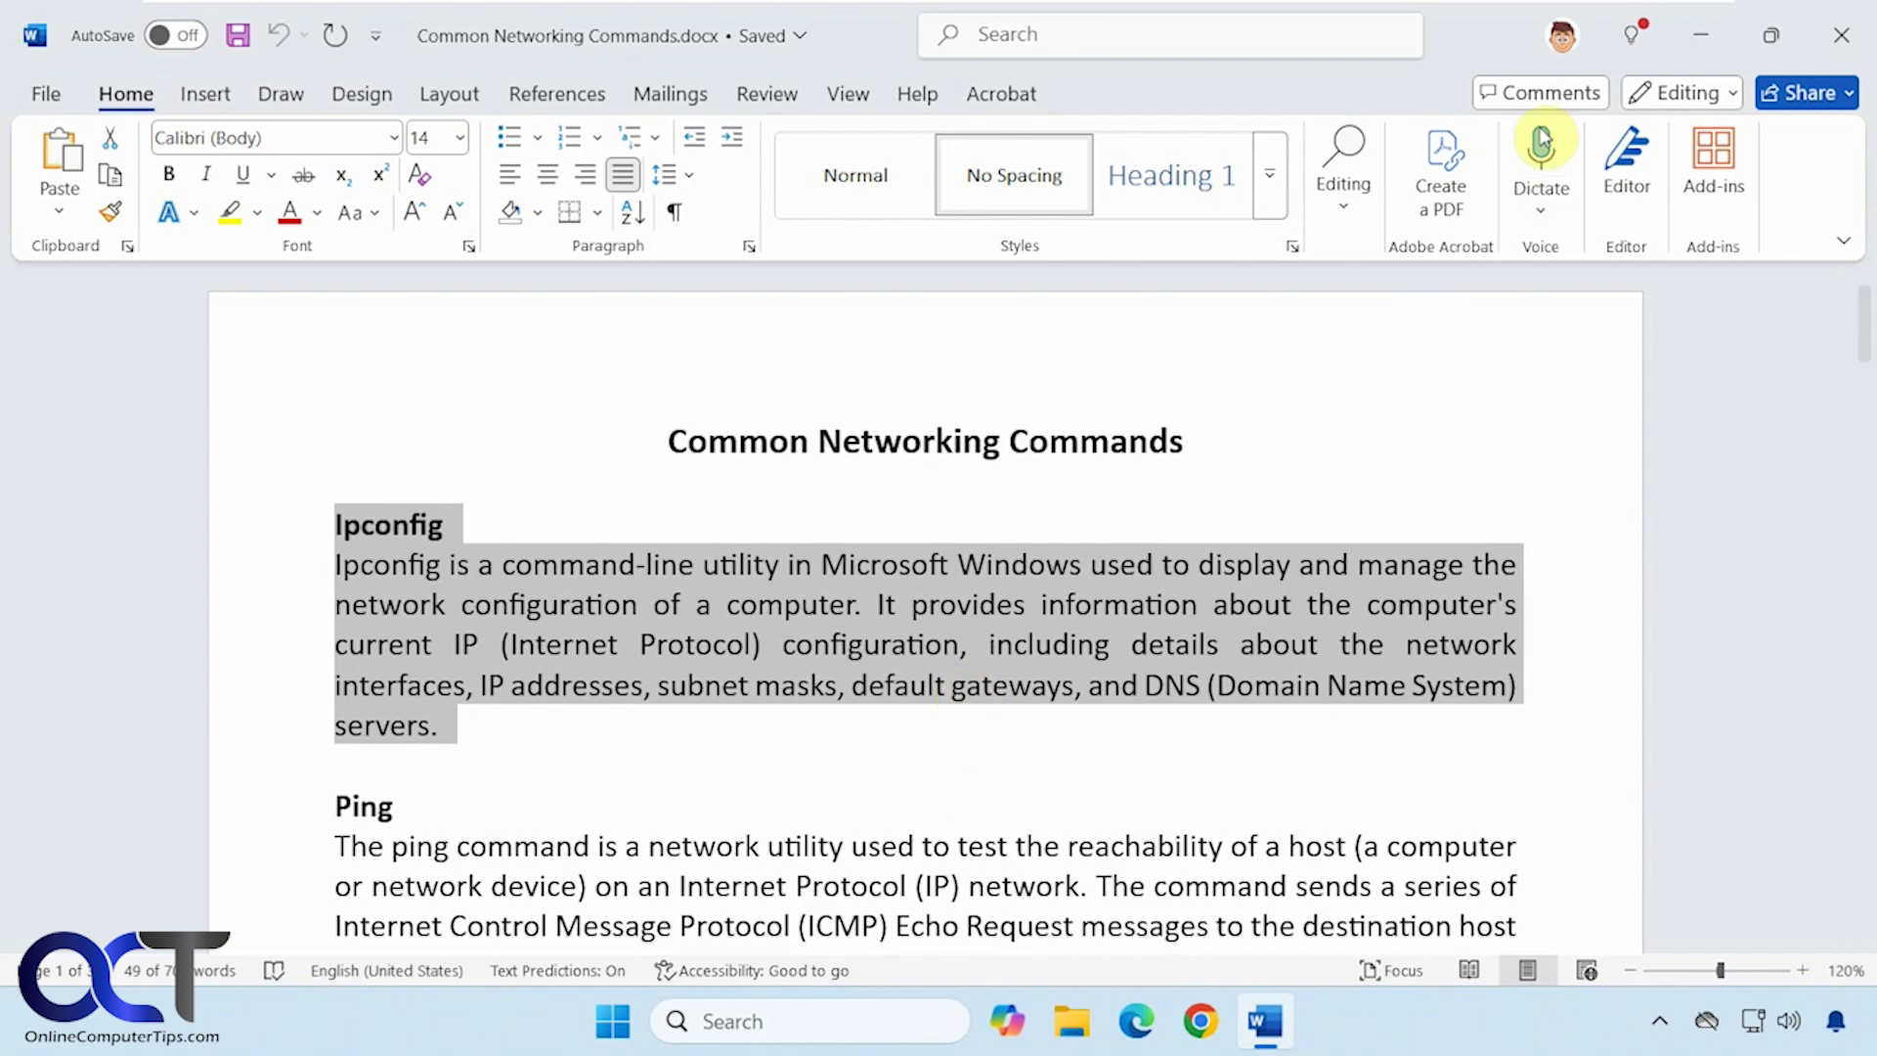
left_click(1698, 37)
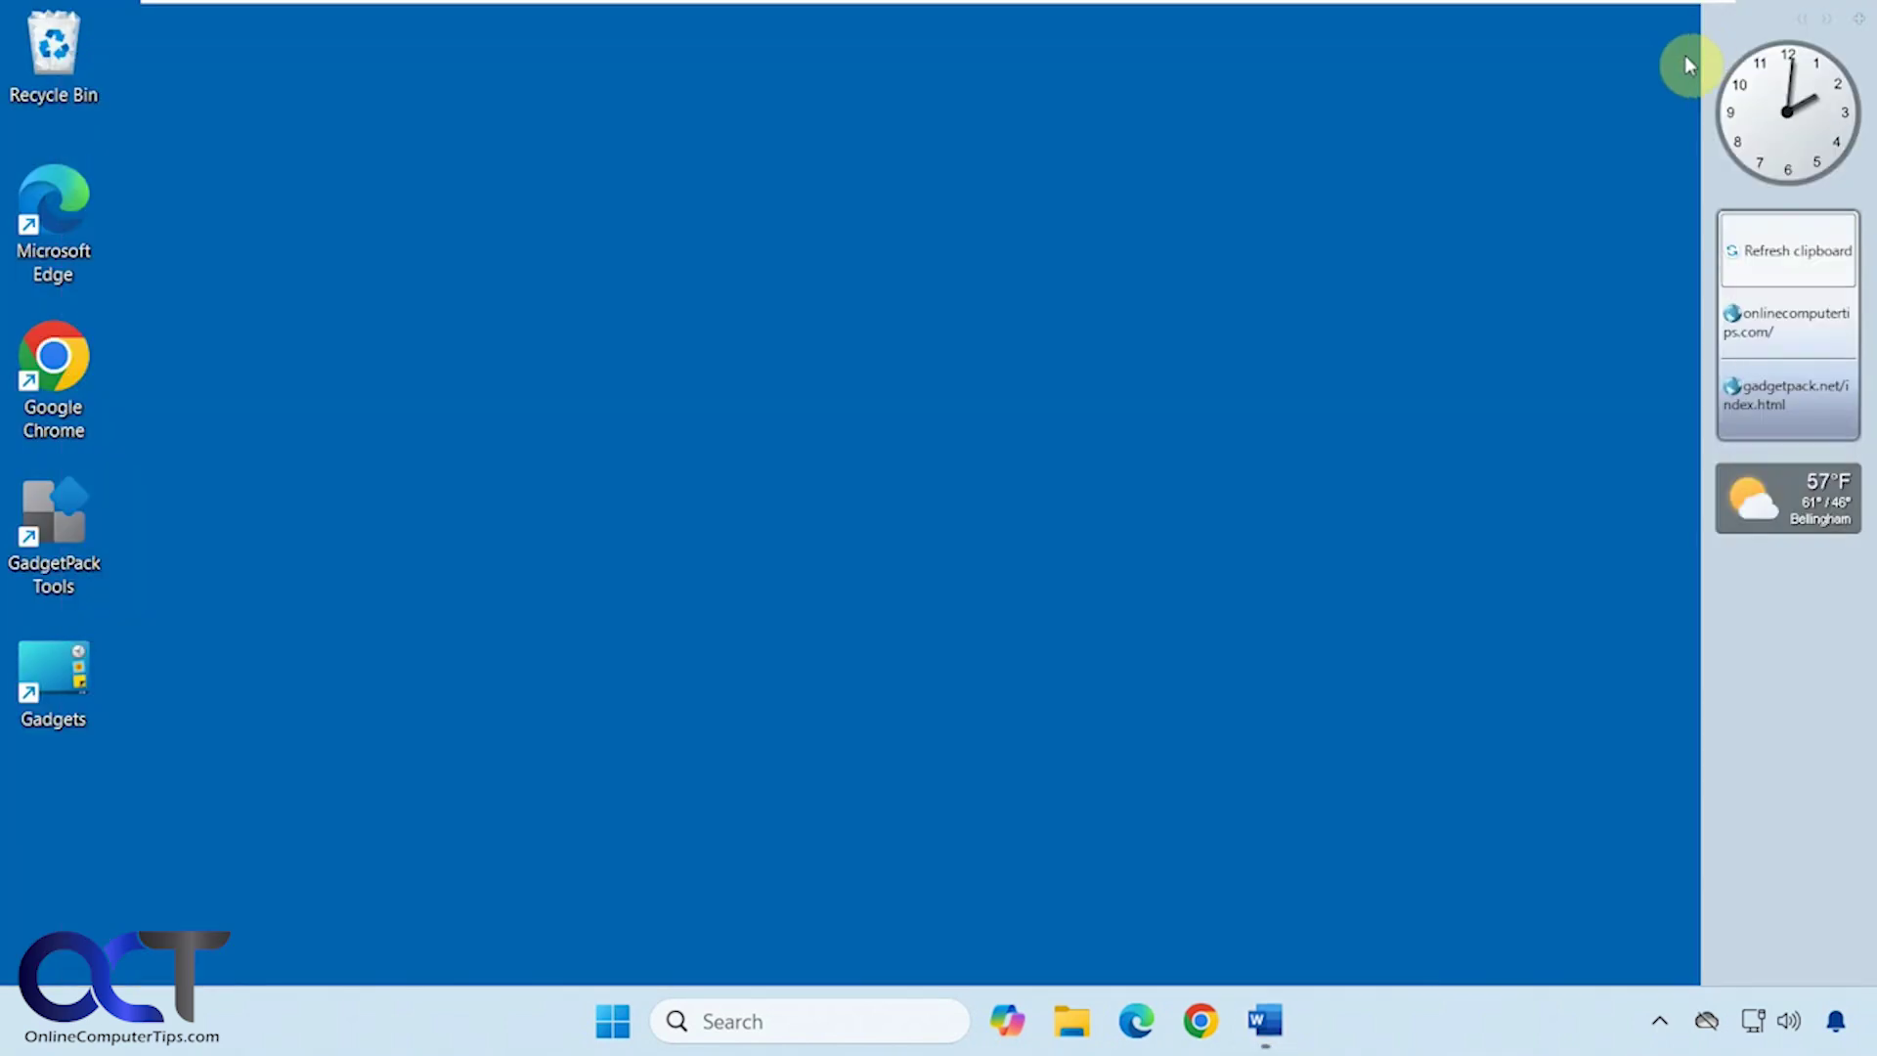
left_click(1781, 256)
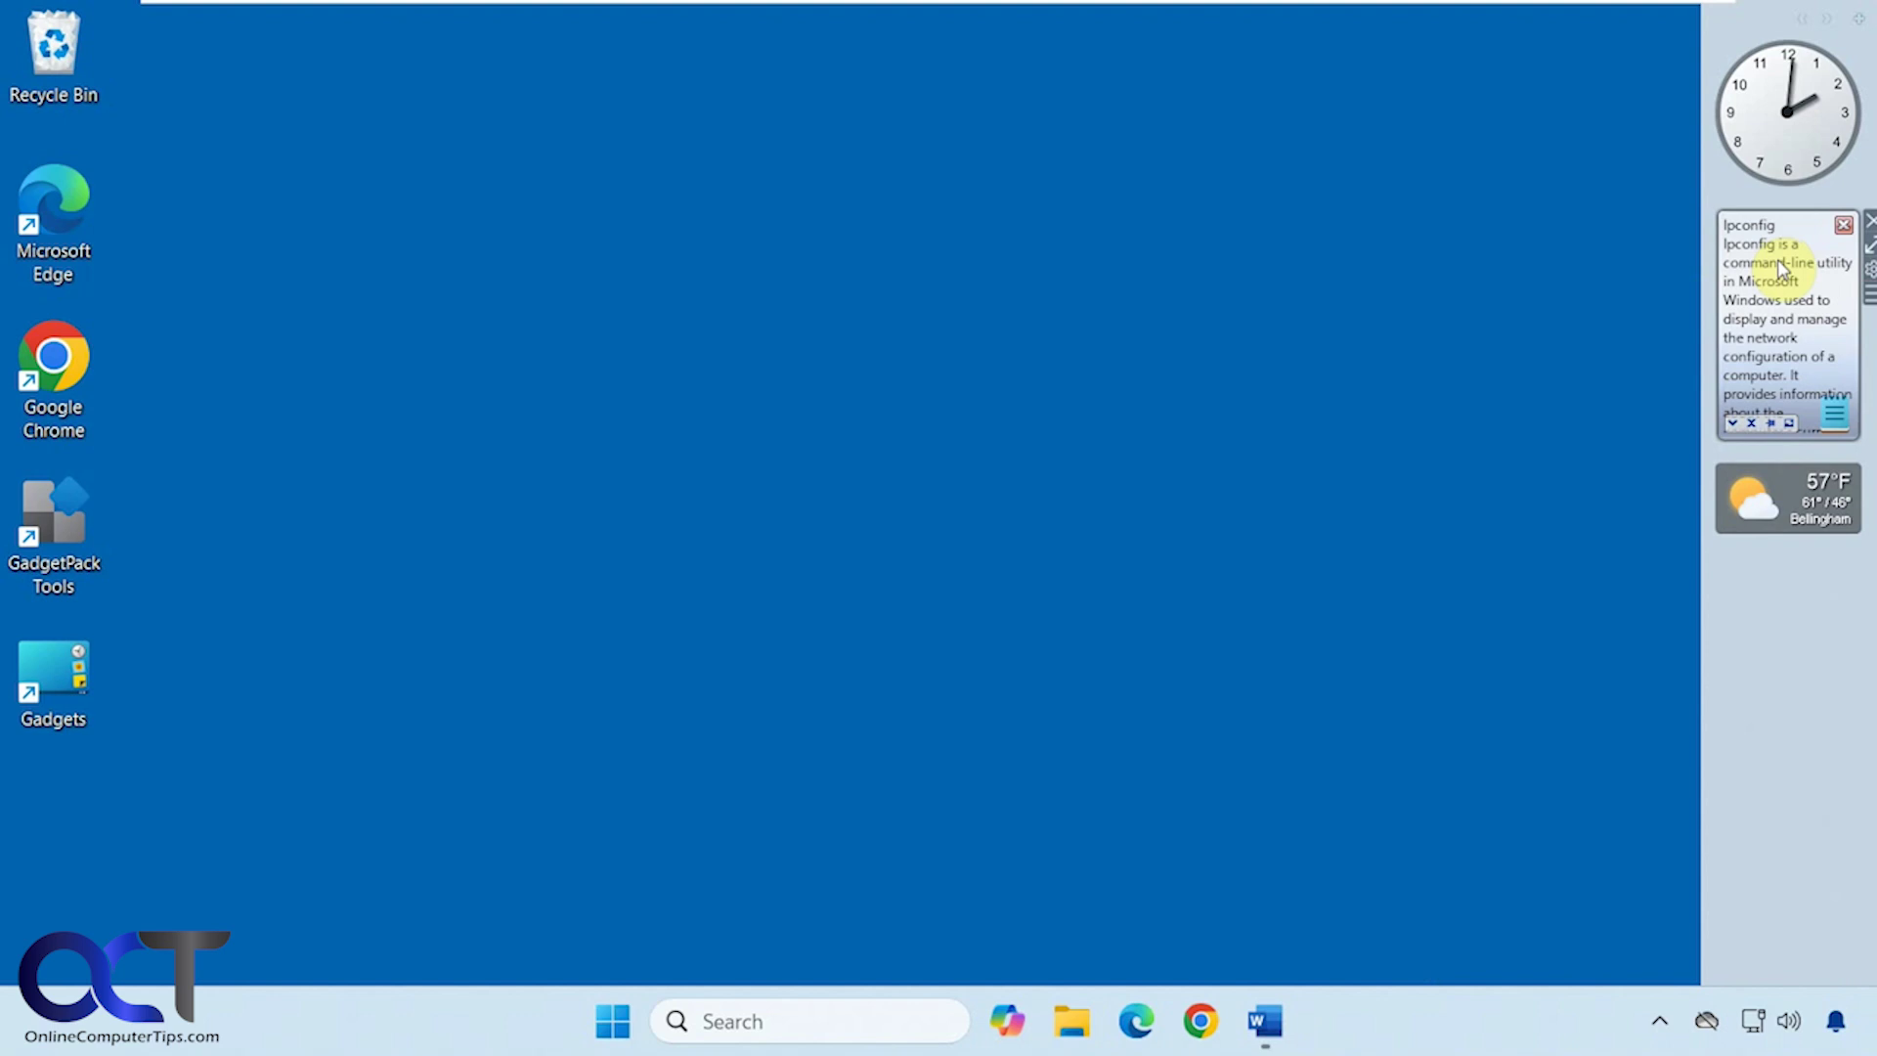
left_click(1784, 270)
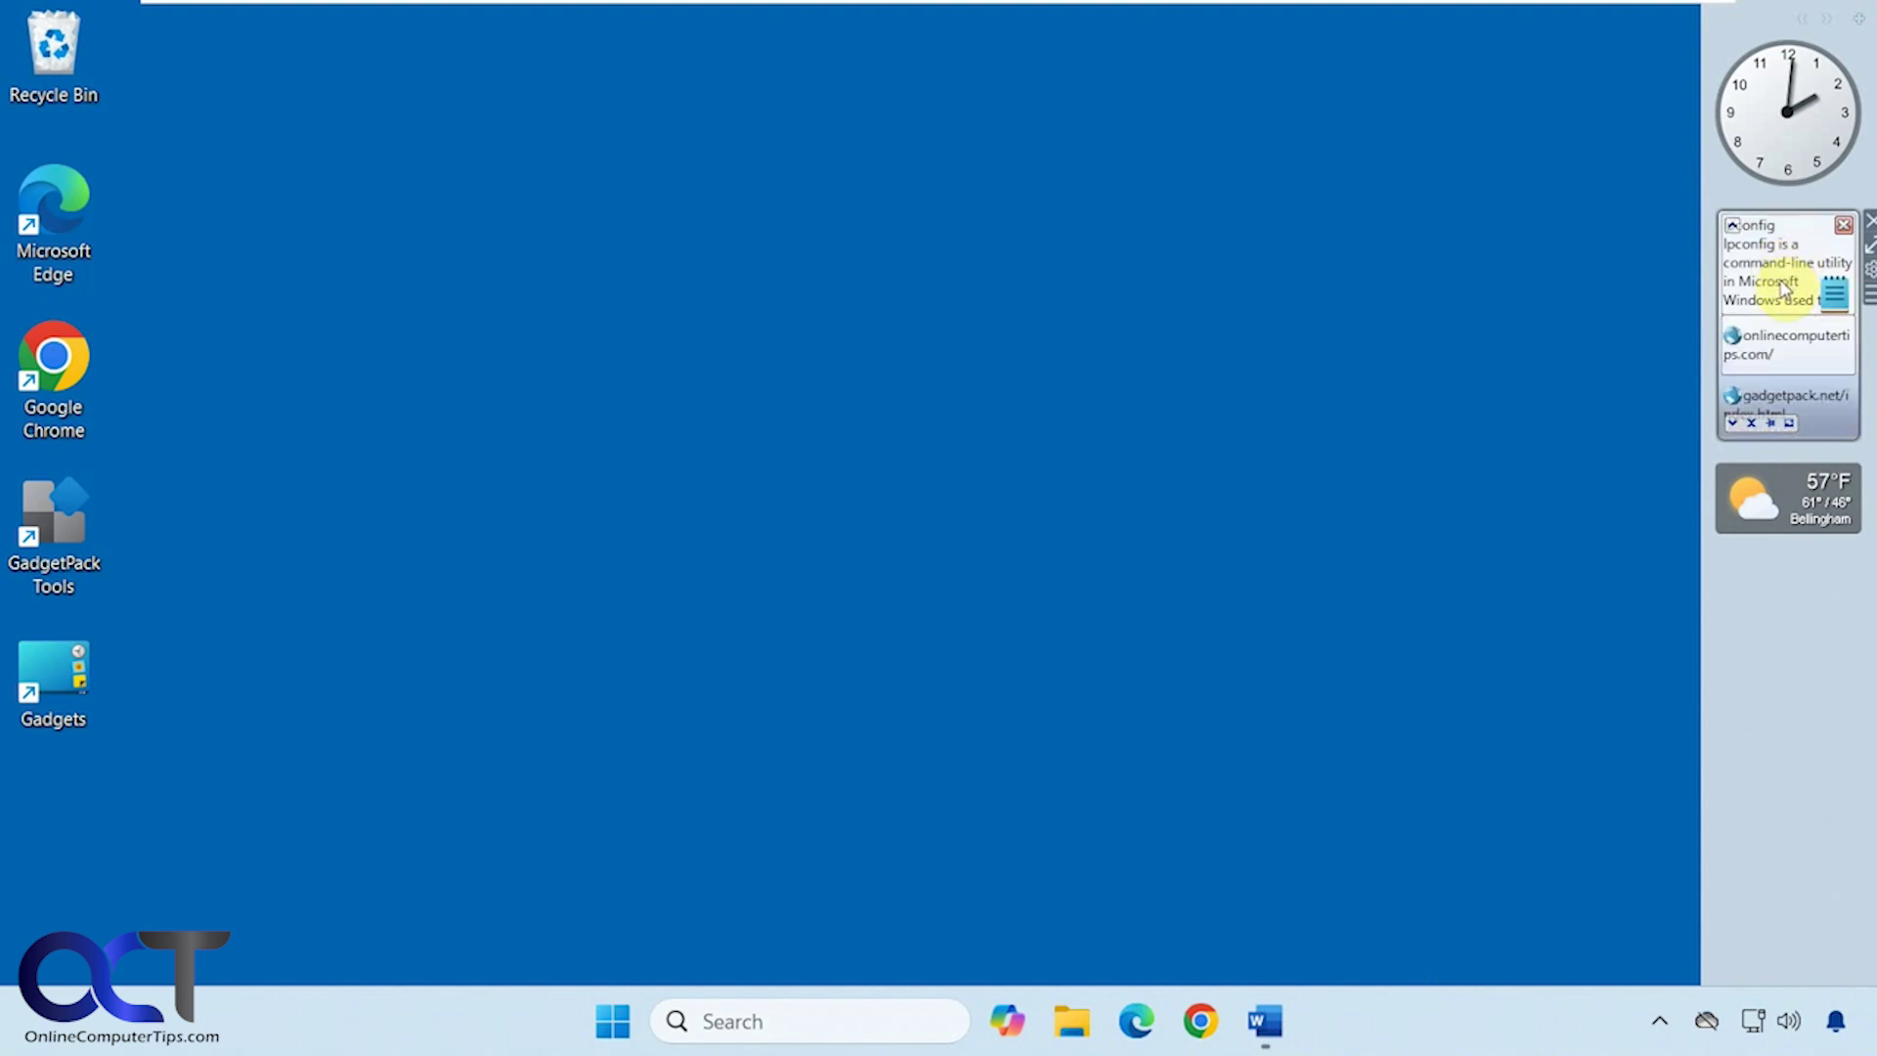
left_click(1832, 298)
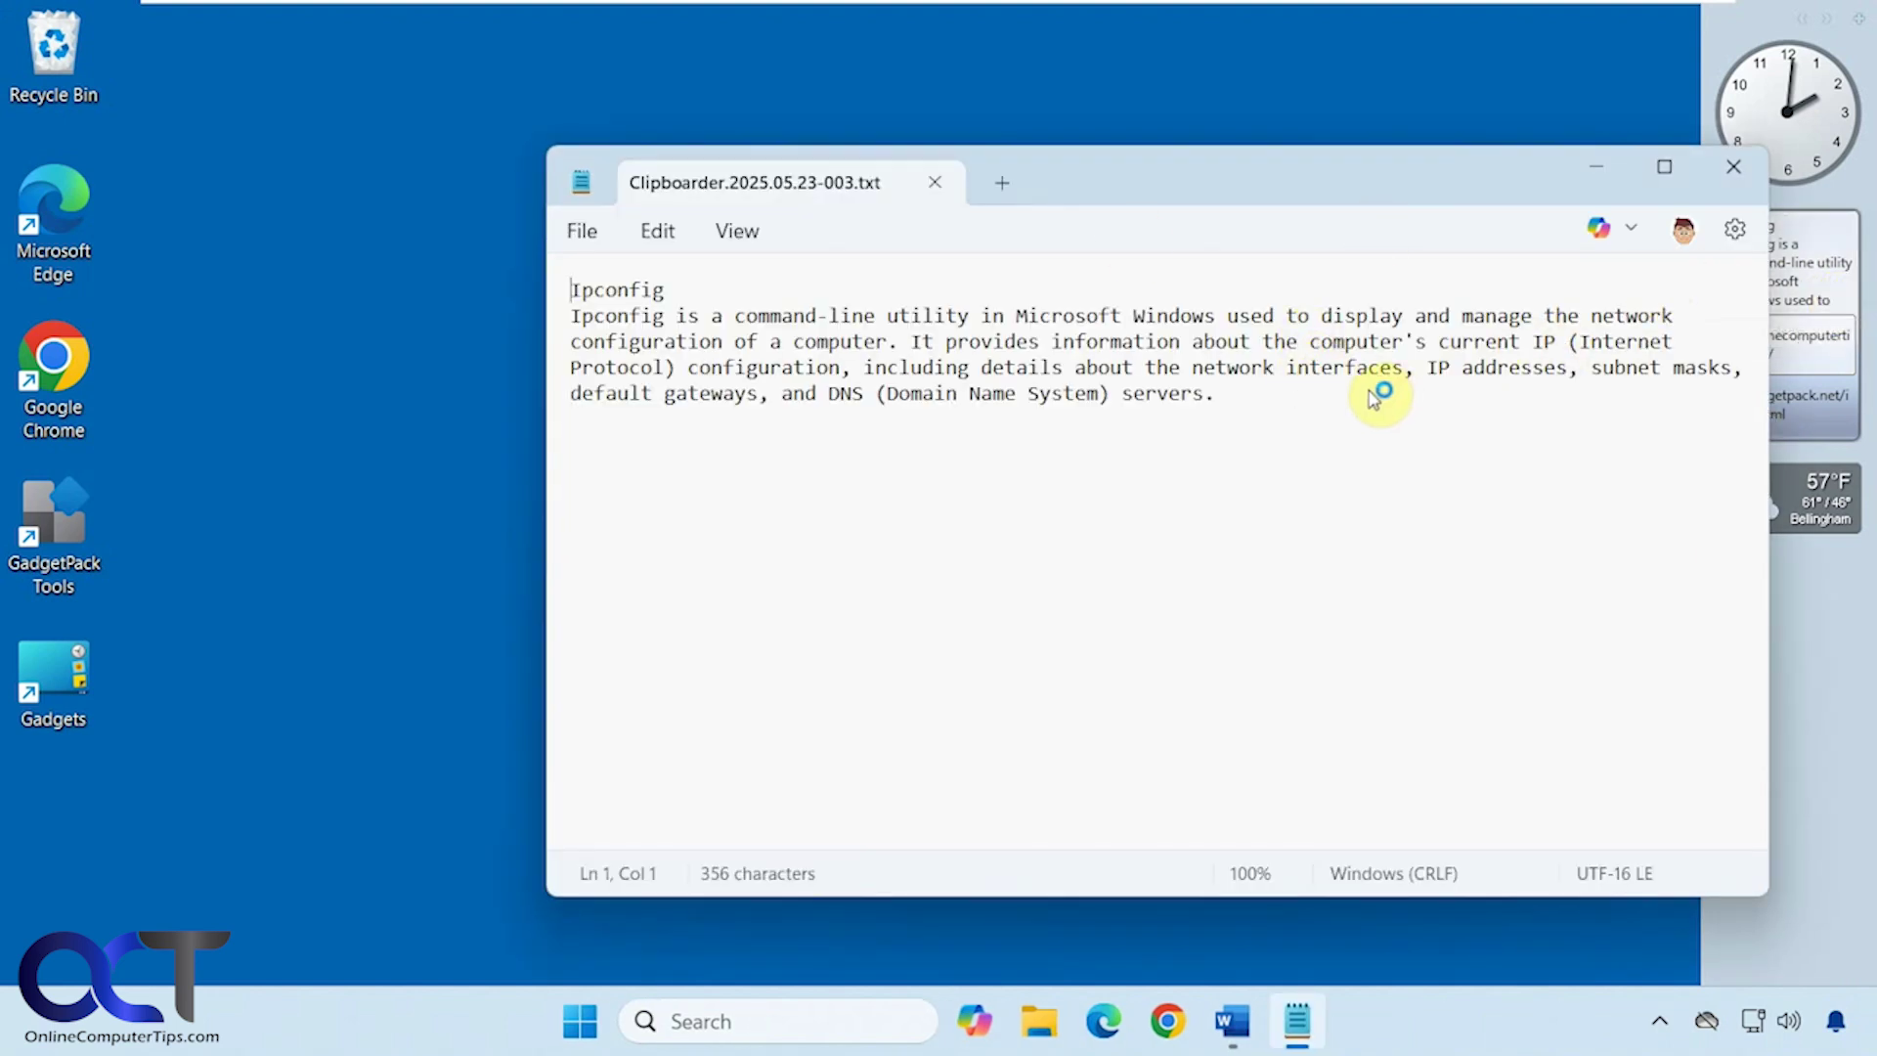
left_click(935, 183)
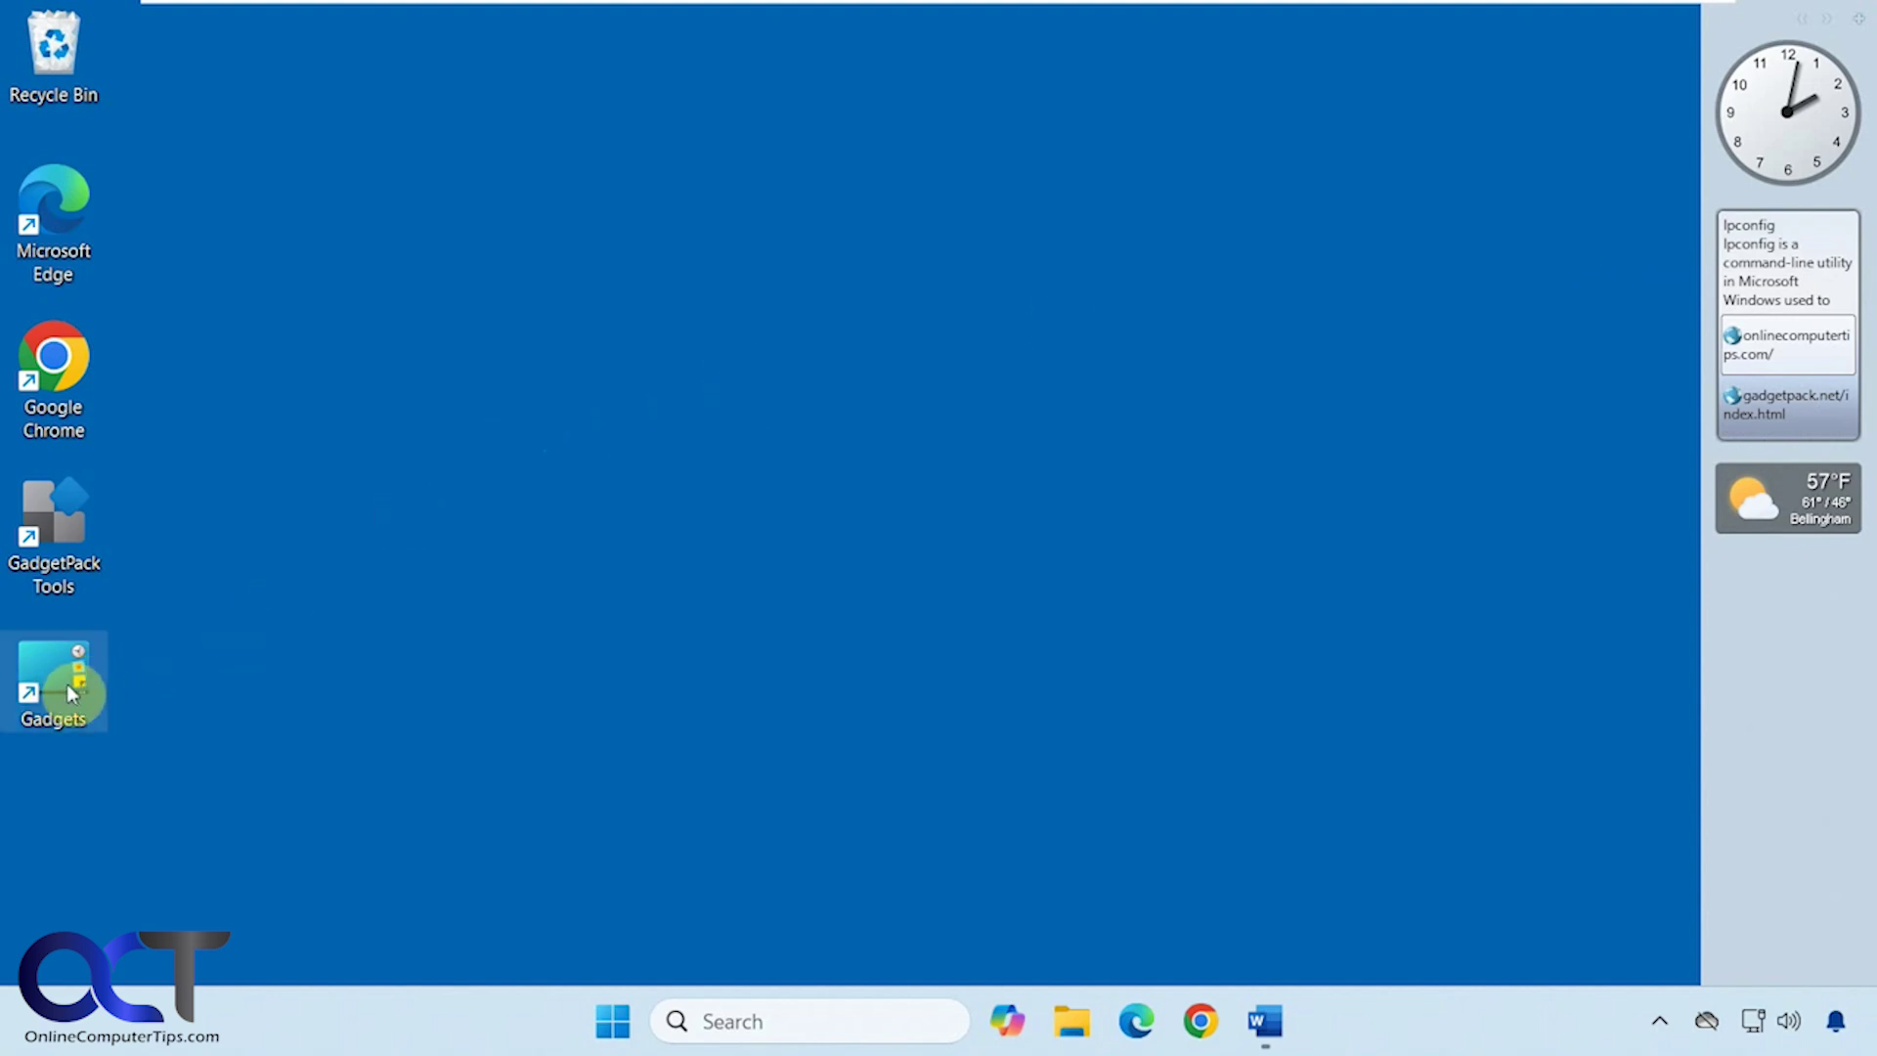
- Apply GadgetPack Tools' 'Make gadgets larger' option, then reopen the GadgetPack Tools window
double_click(86, 570)
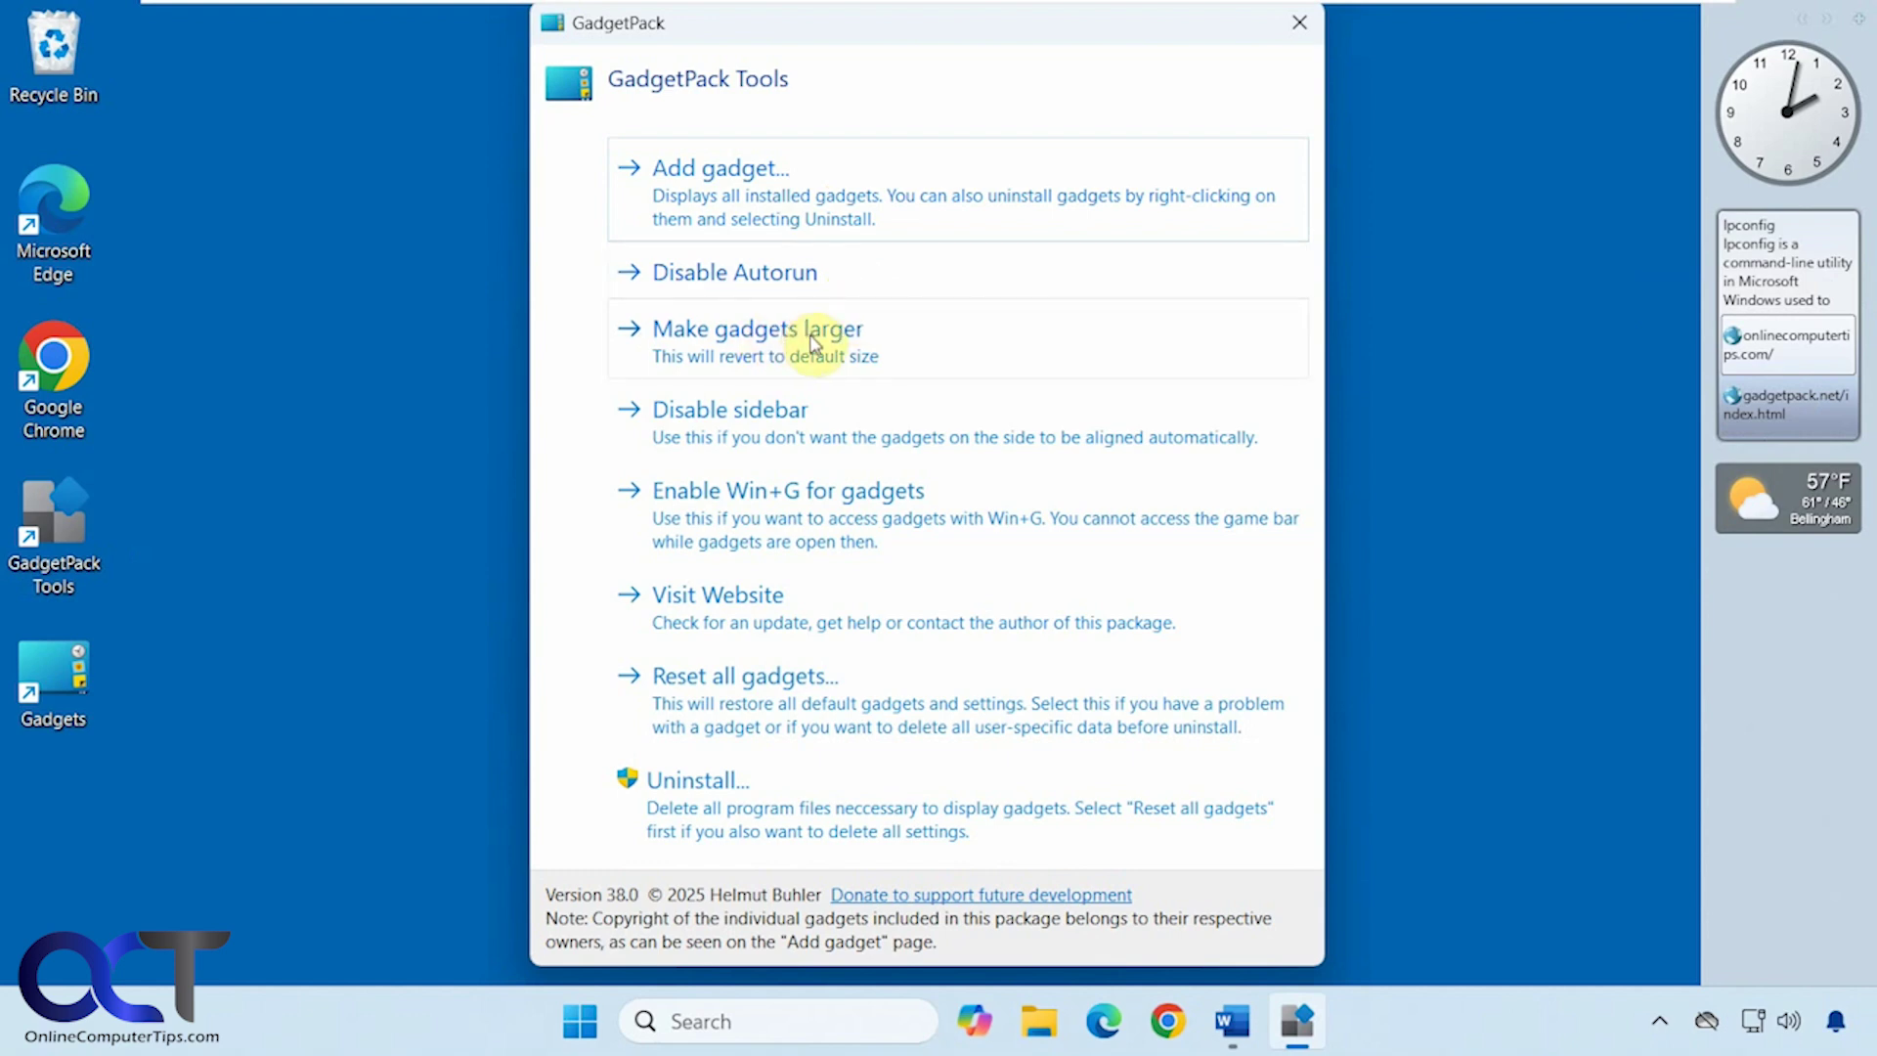
left_click(897, 362)
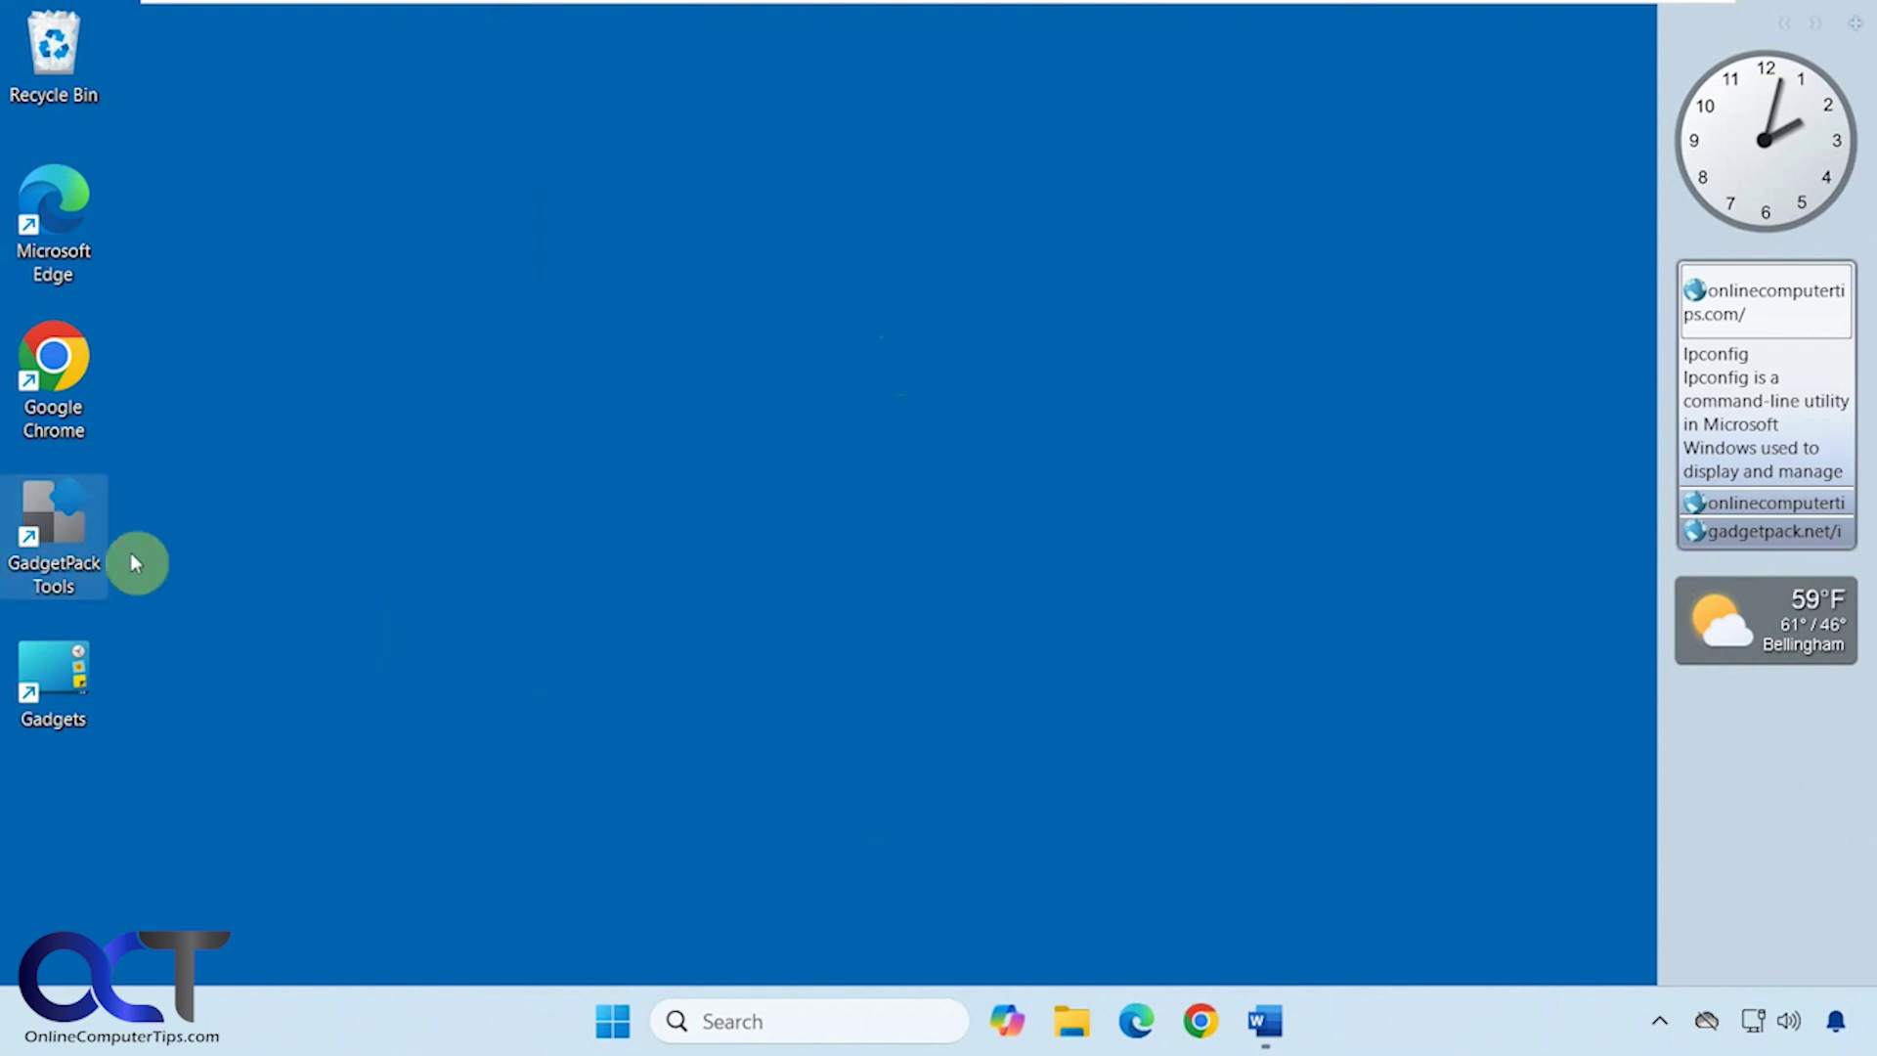
double_click(62, 555)
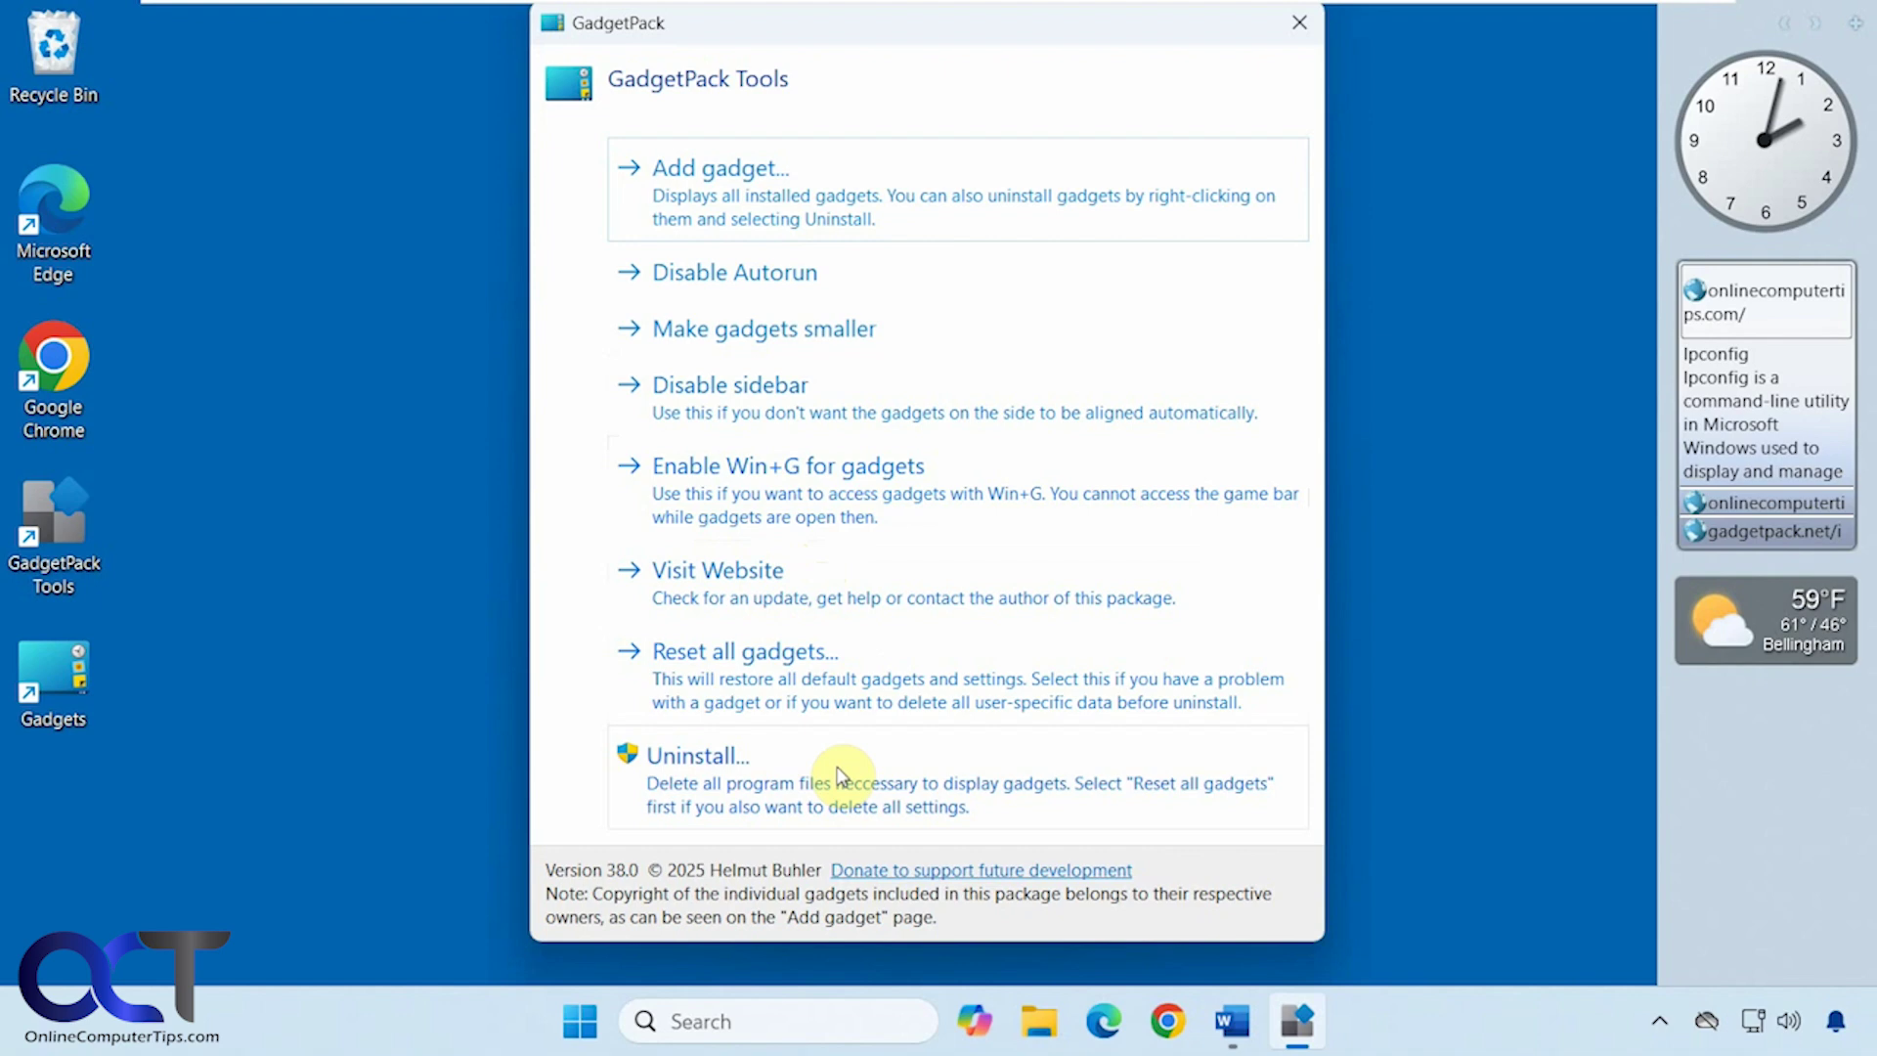
- Open the gadget gallery with details shown and view the Agenda gadget's details
left_click(1299, 21)
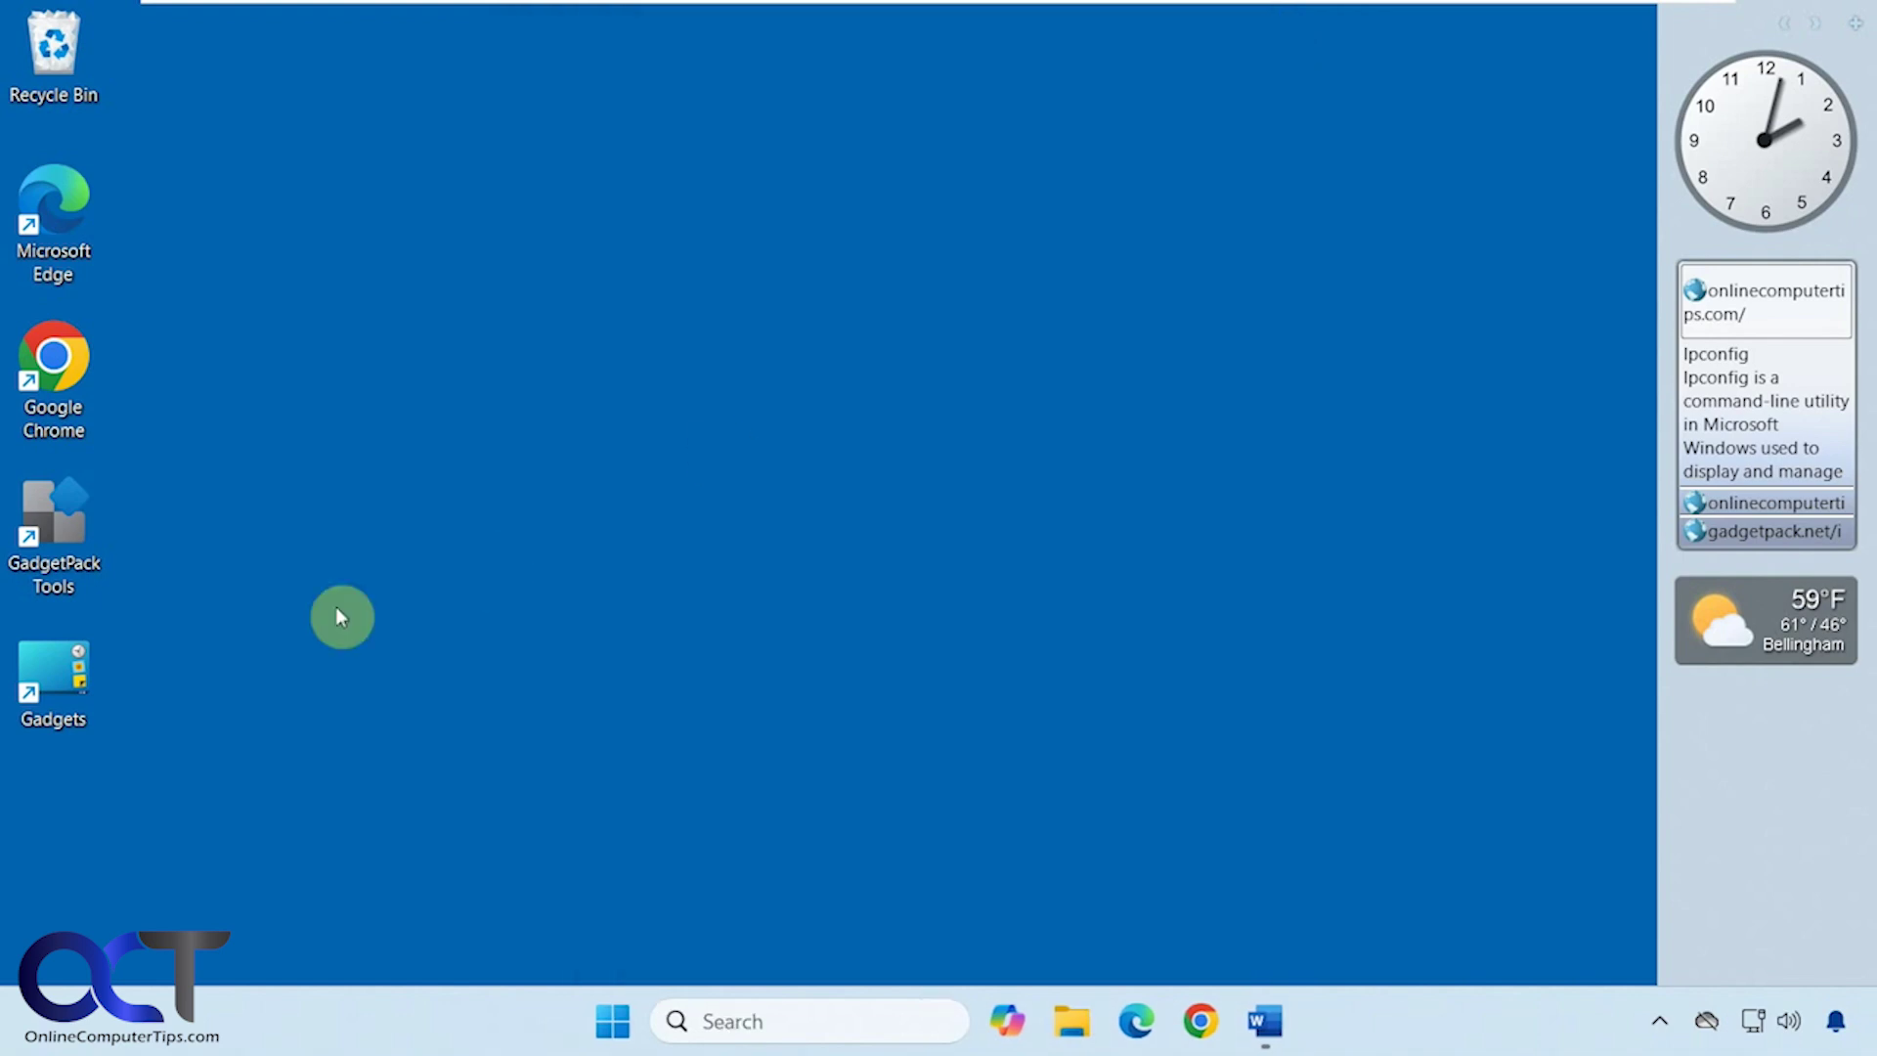
double_click(81, 677)
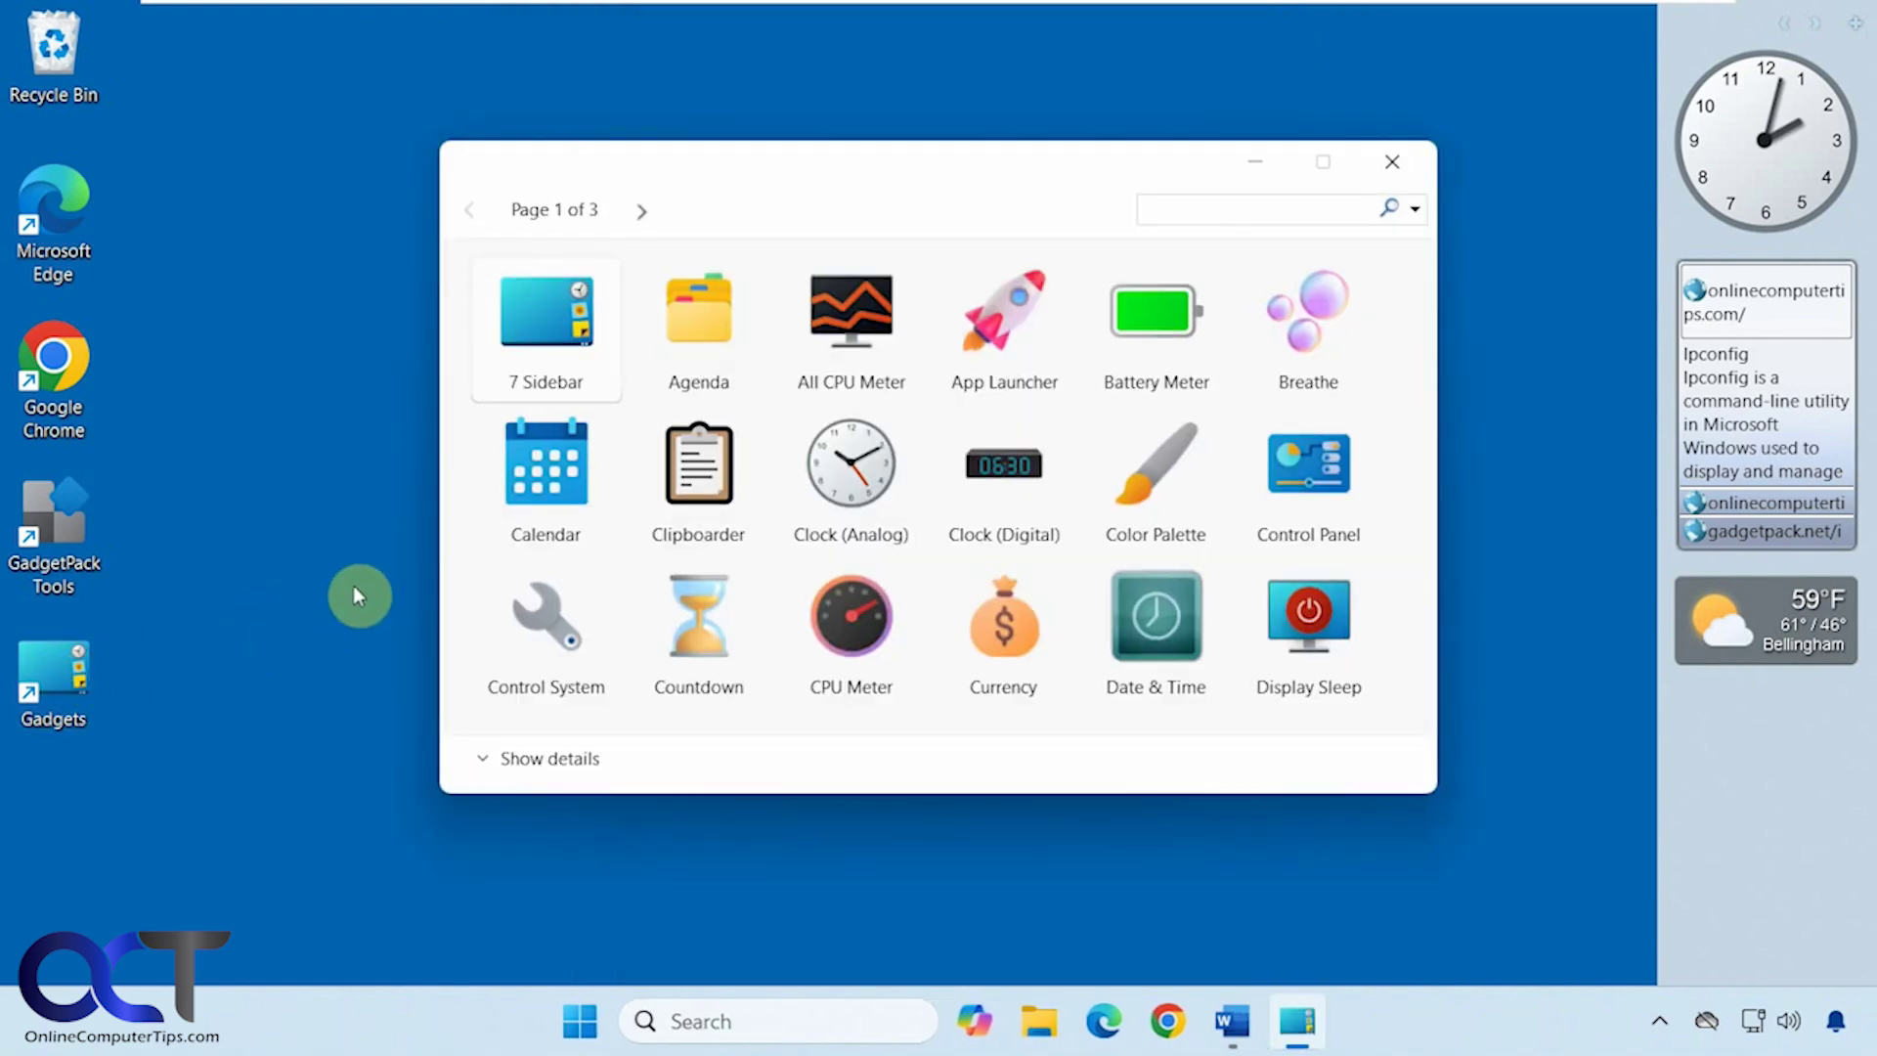
left_click(477, 759)
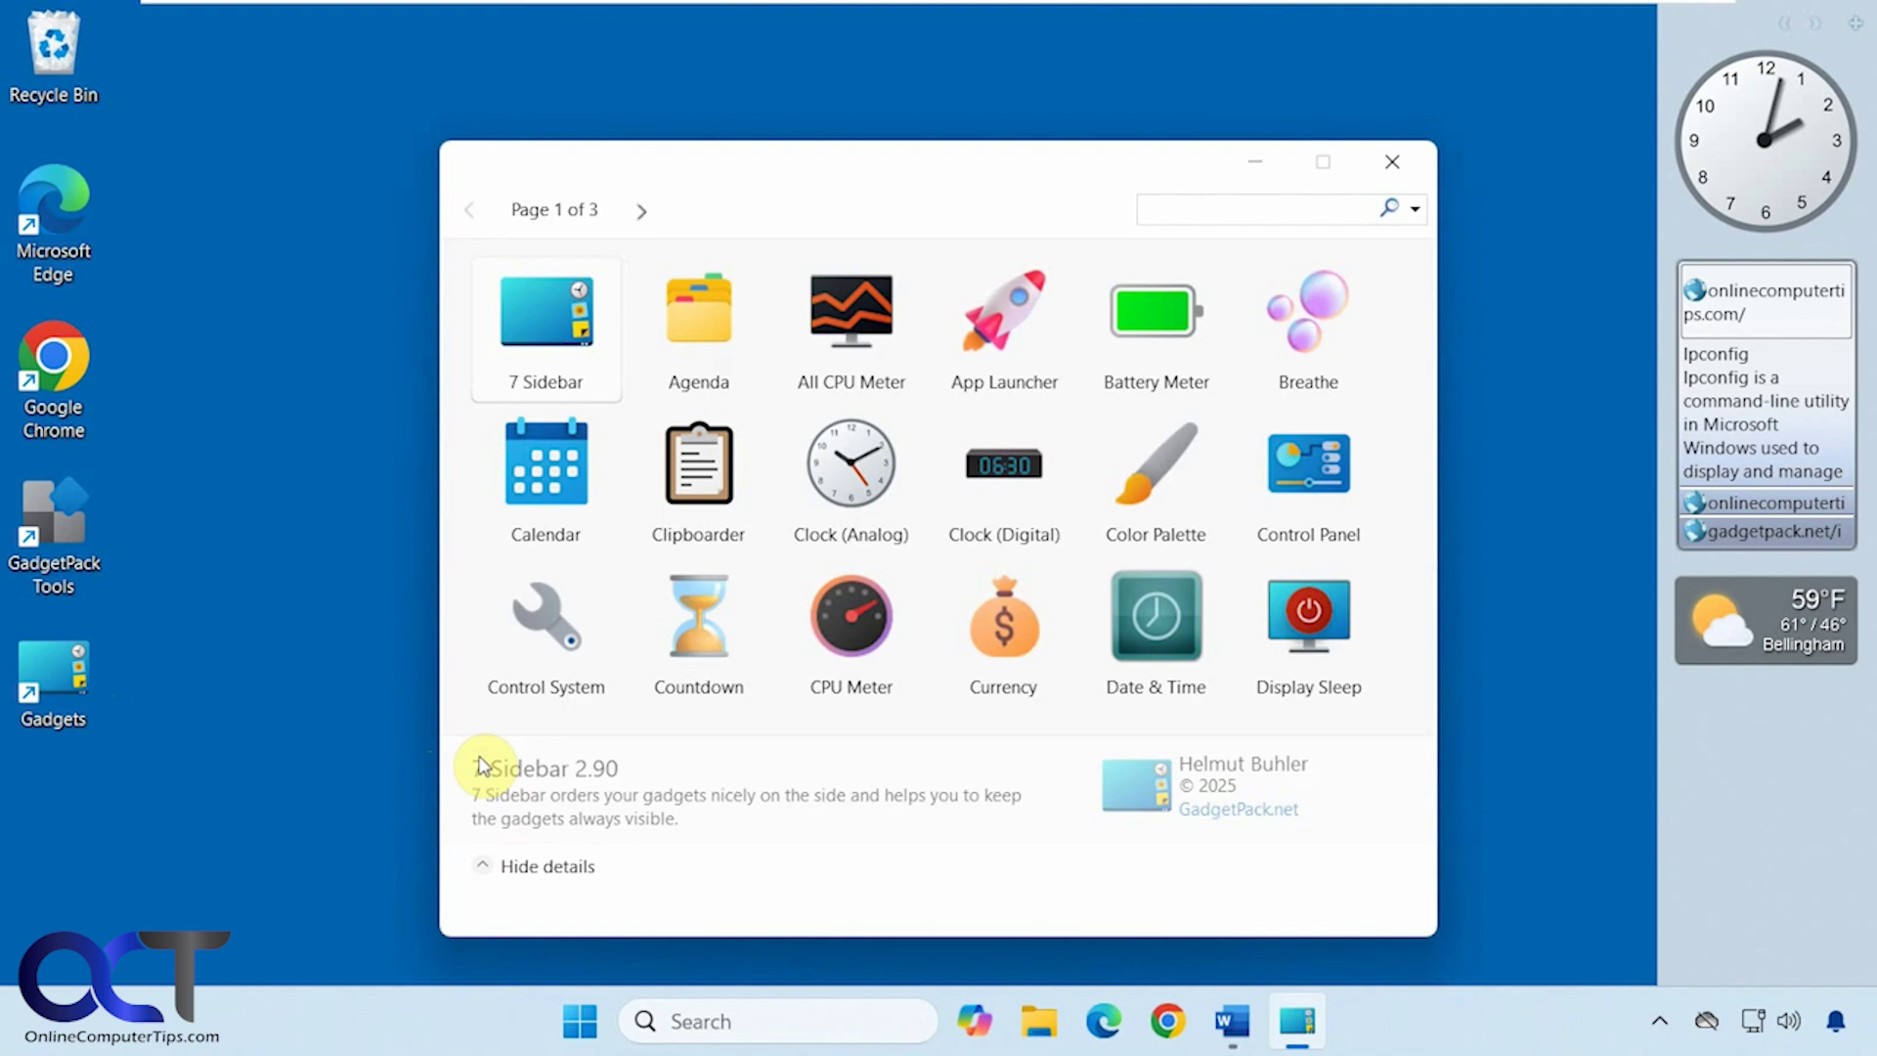
left_click(552, 350)
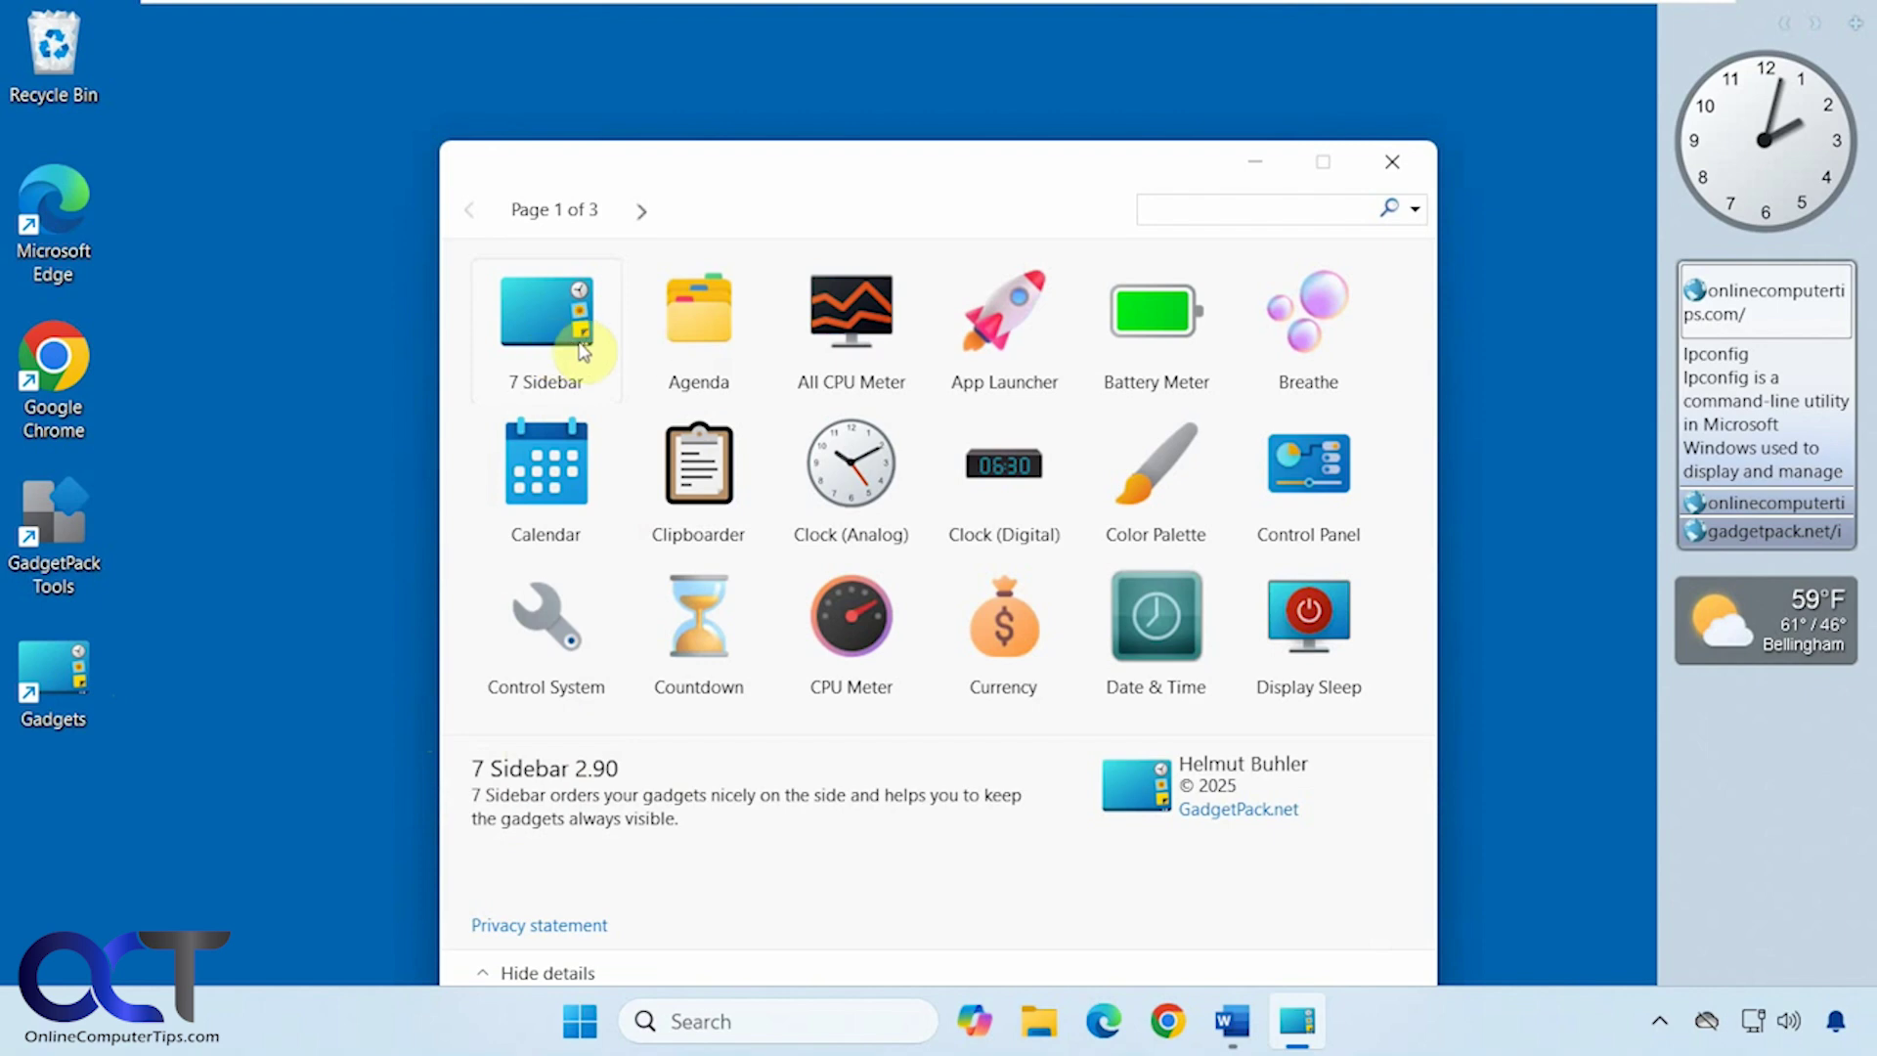
left_click(723, 337)
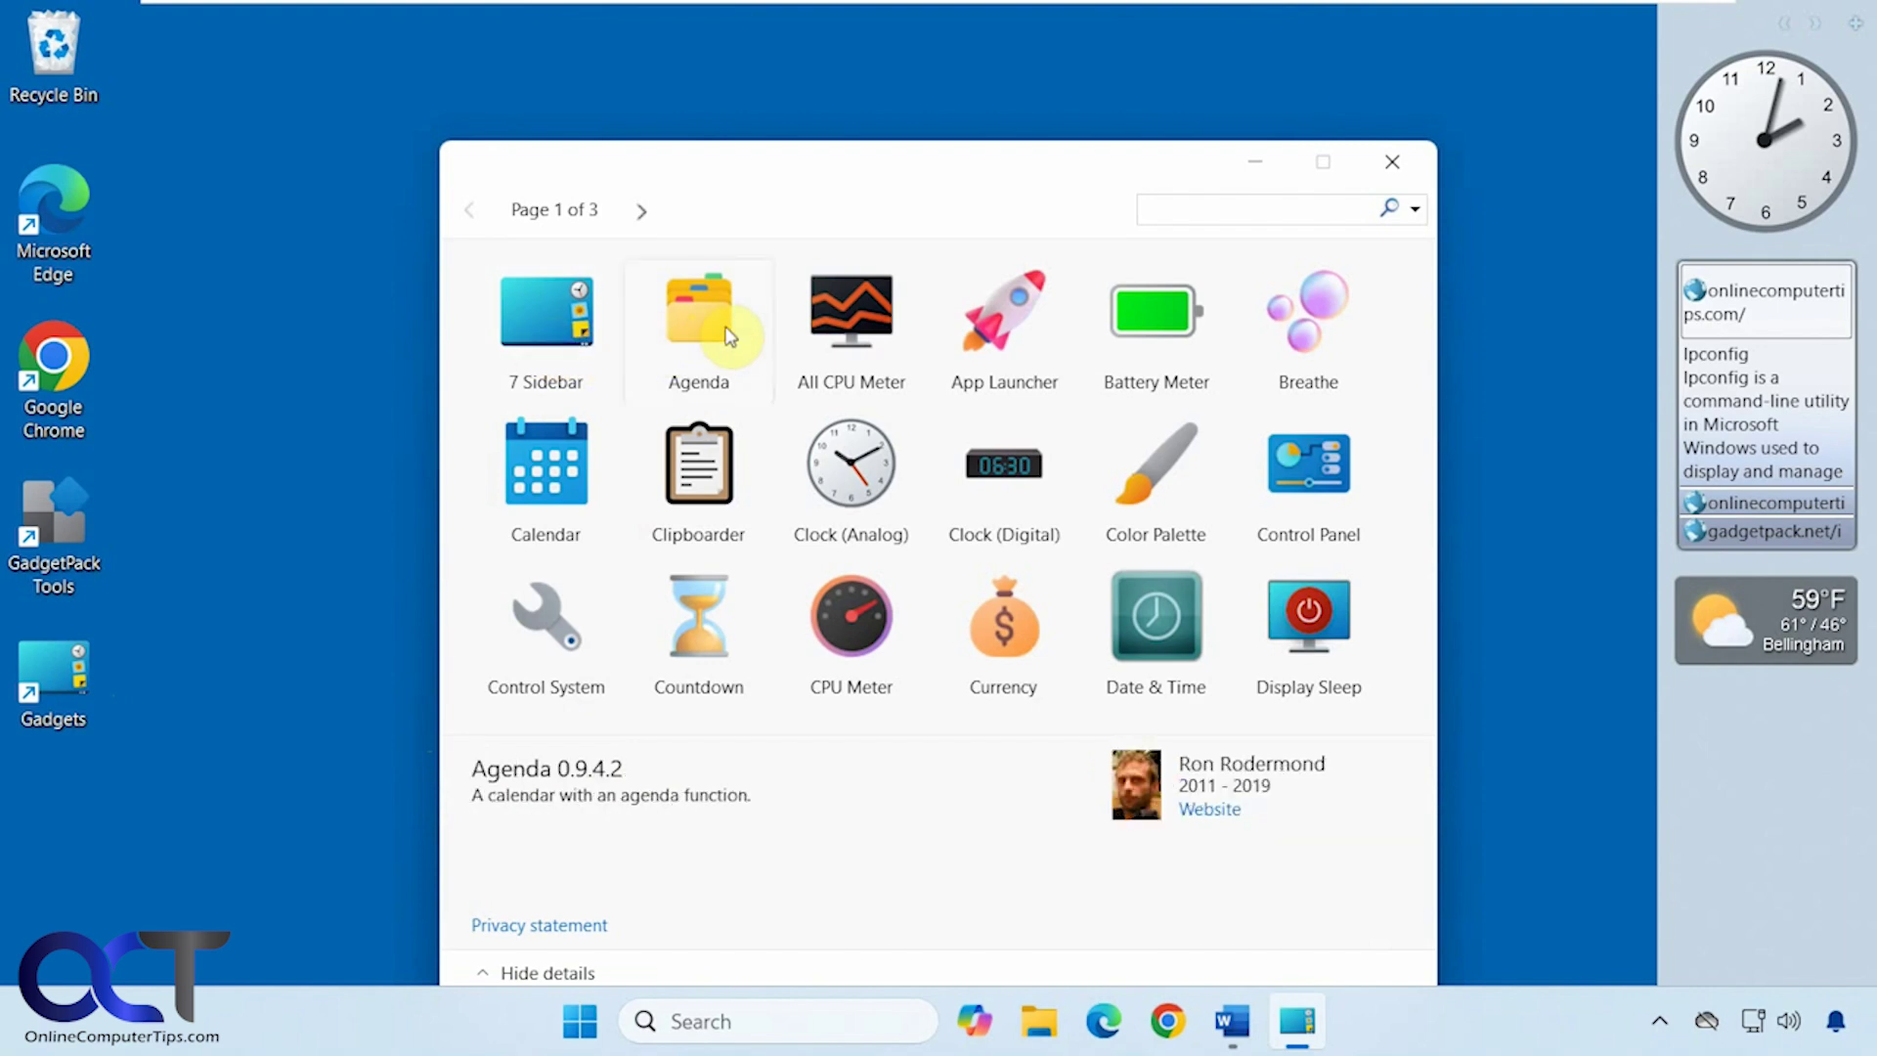
- Add the Agenda calendar to the sidebar, cancel its options, then close the gadget
left_click_drag(728, 337, 1765, 782)
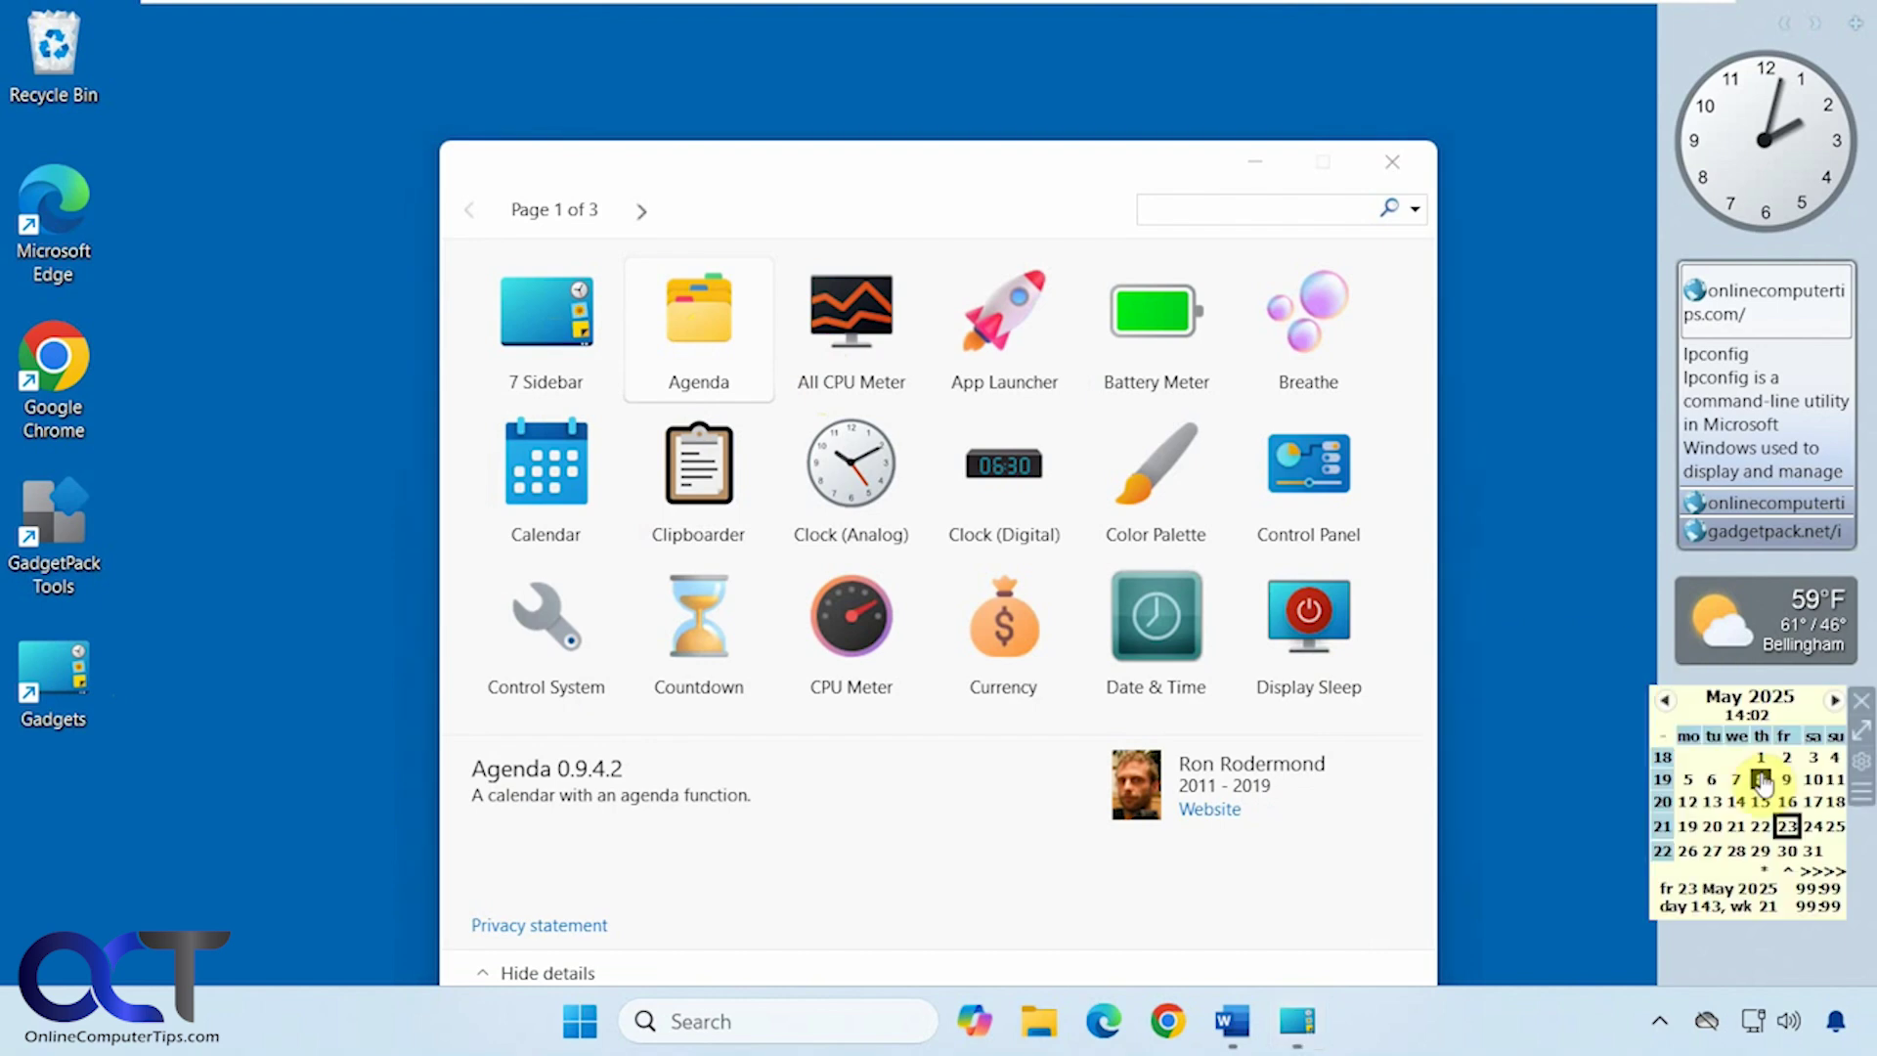
left_click(1867, 768)
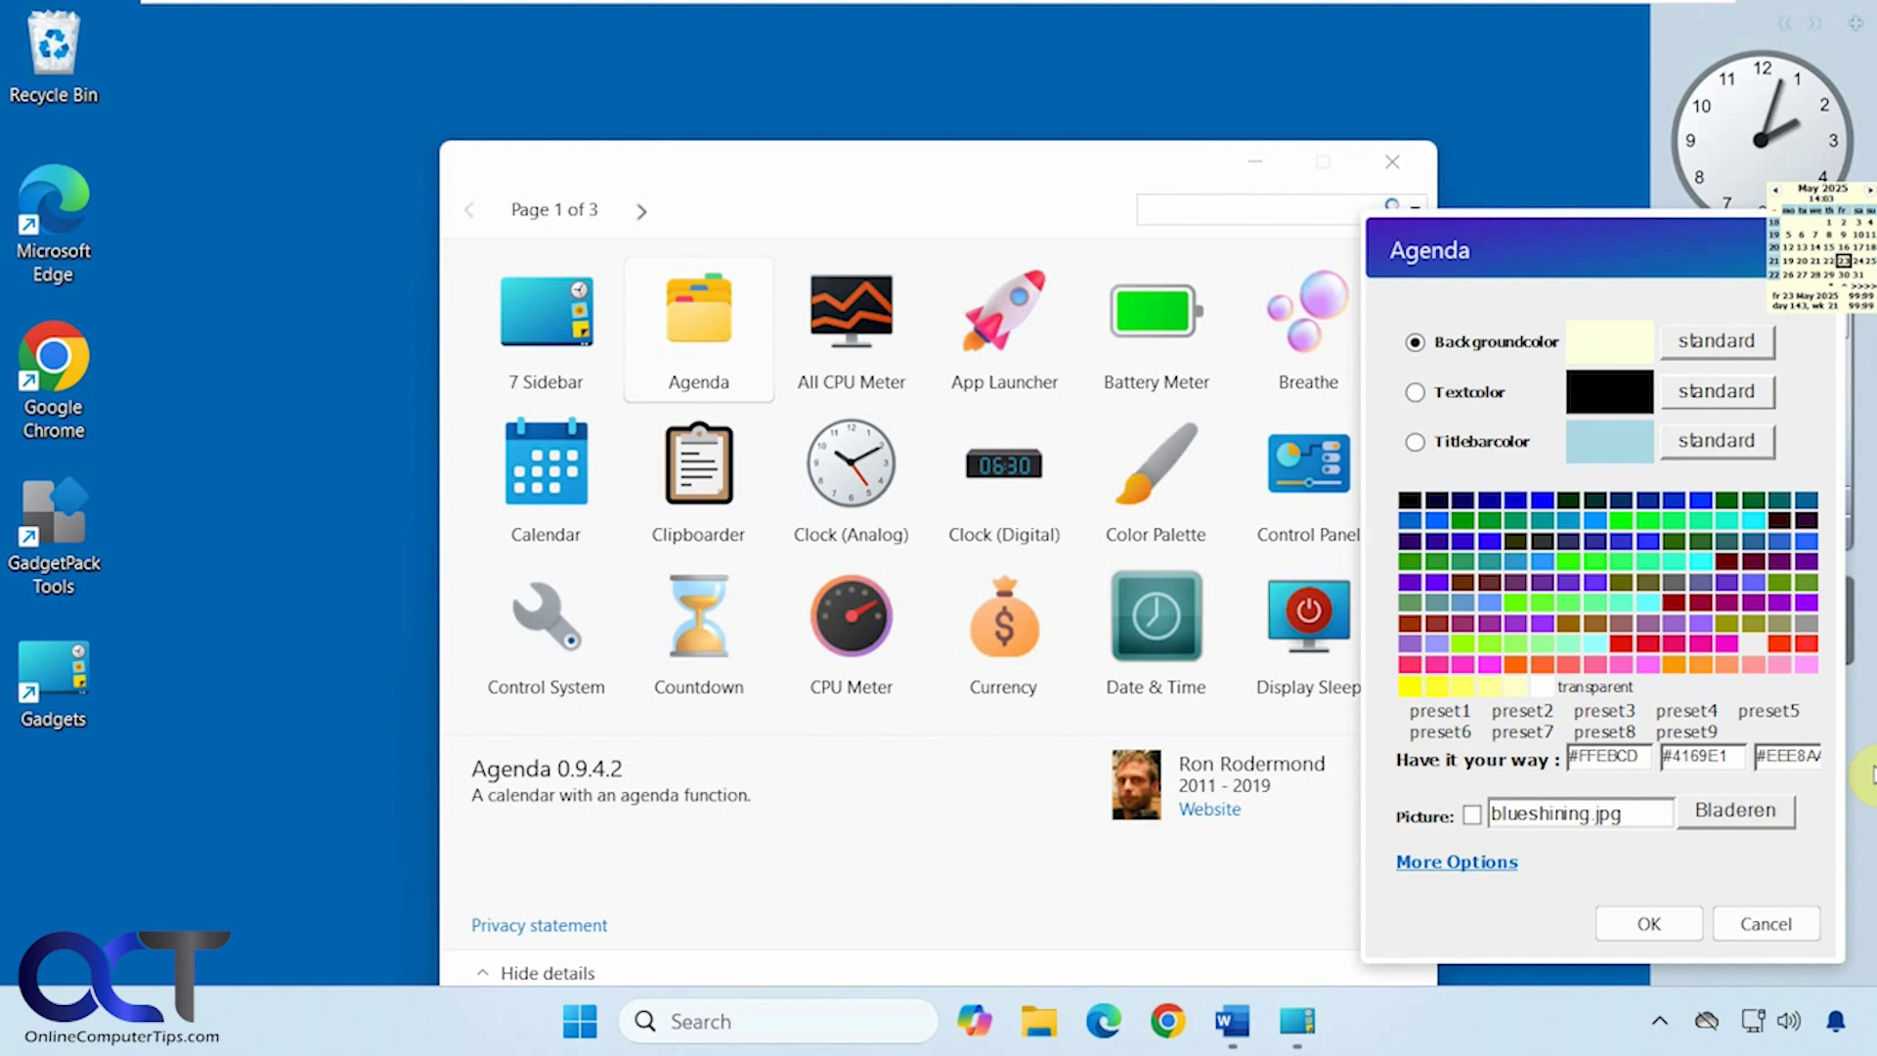
left_click(1765, 923)
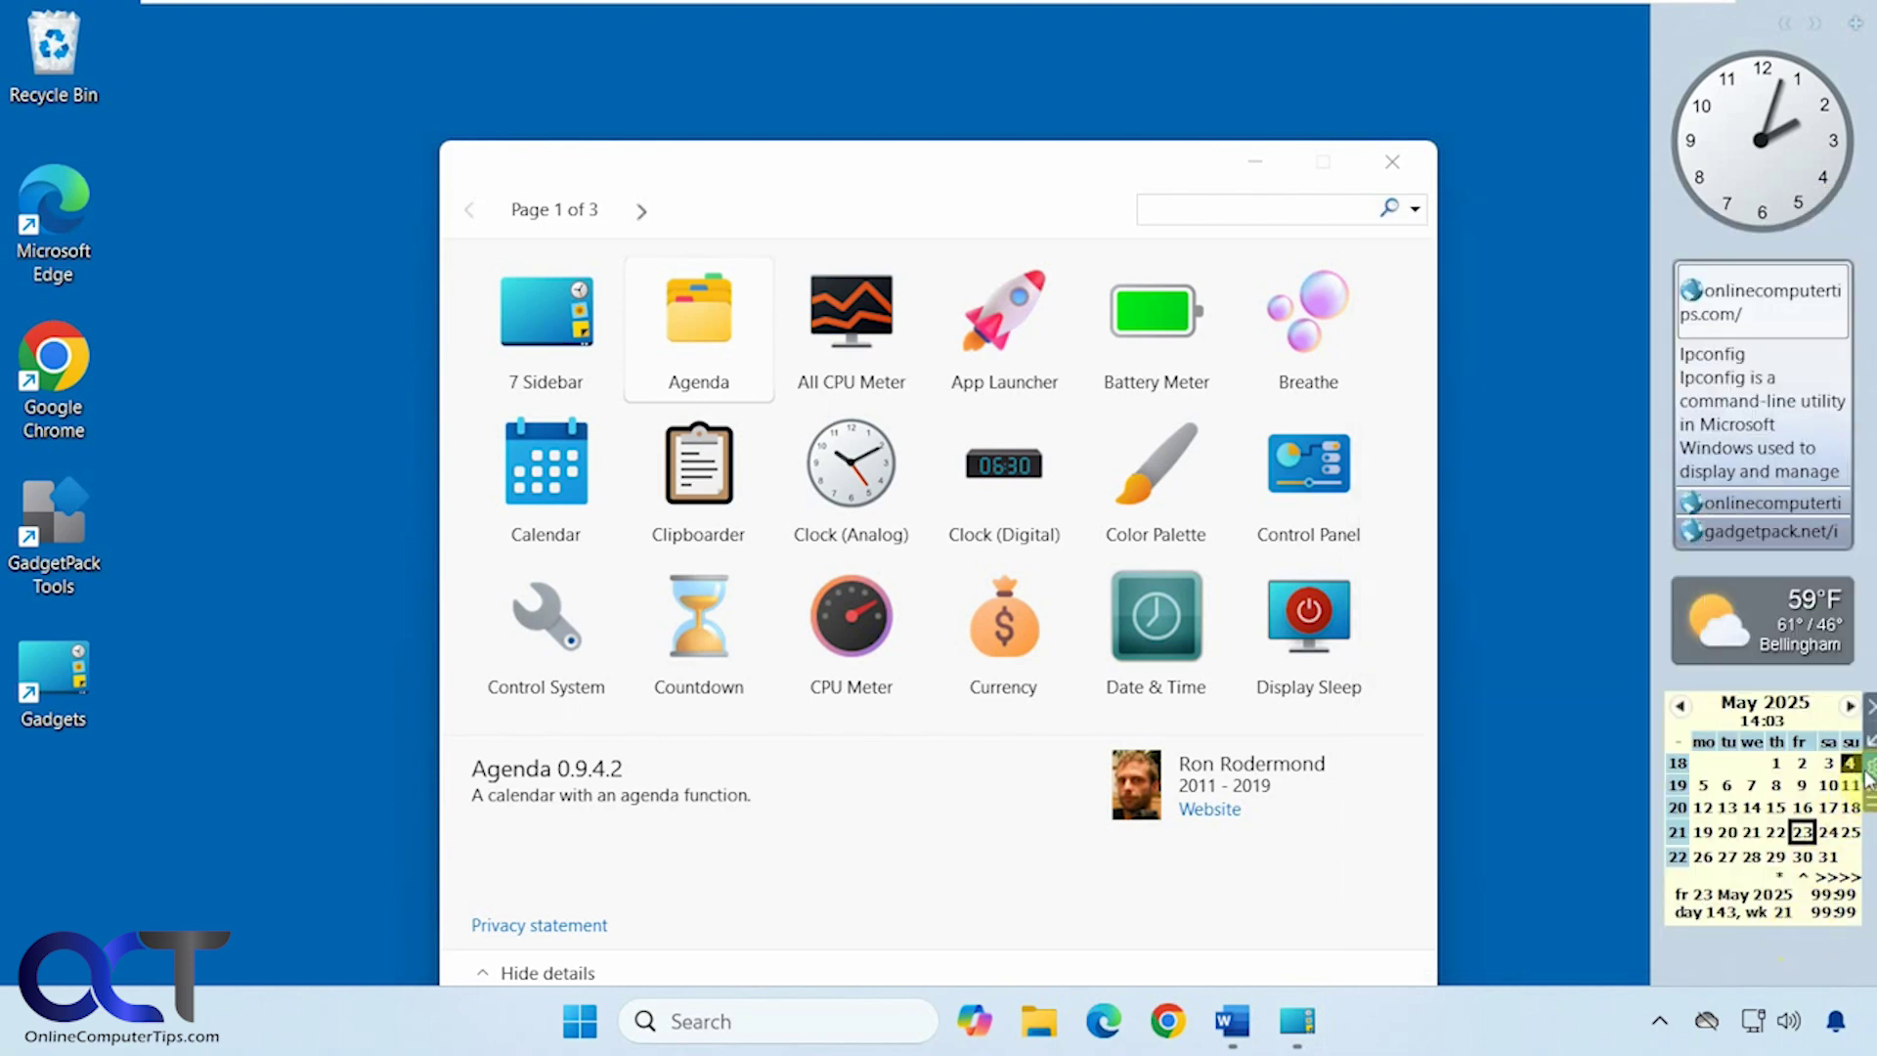
right_click(1794, 781)
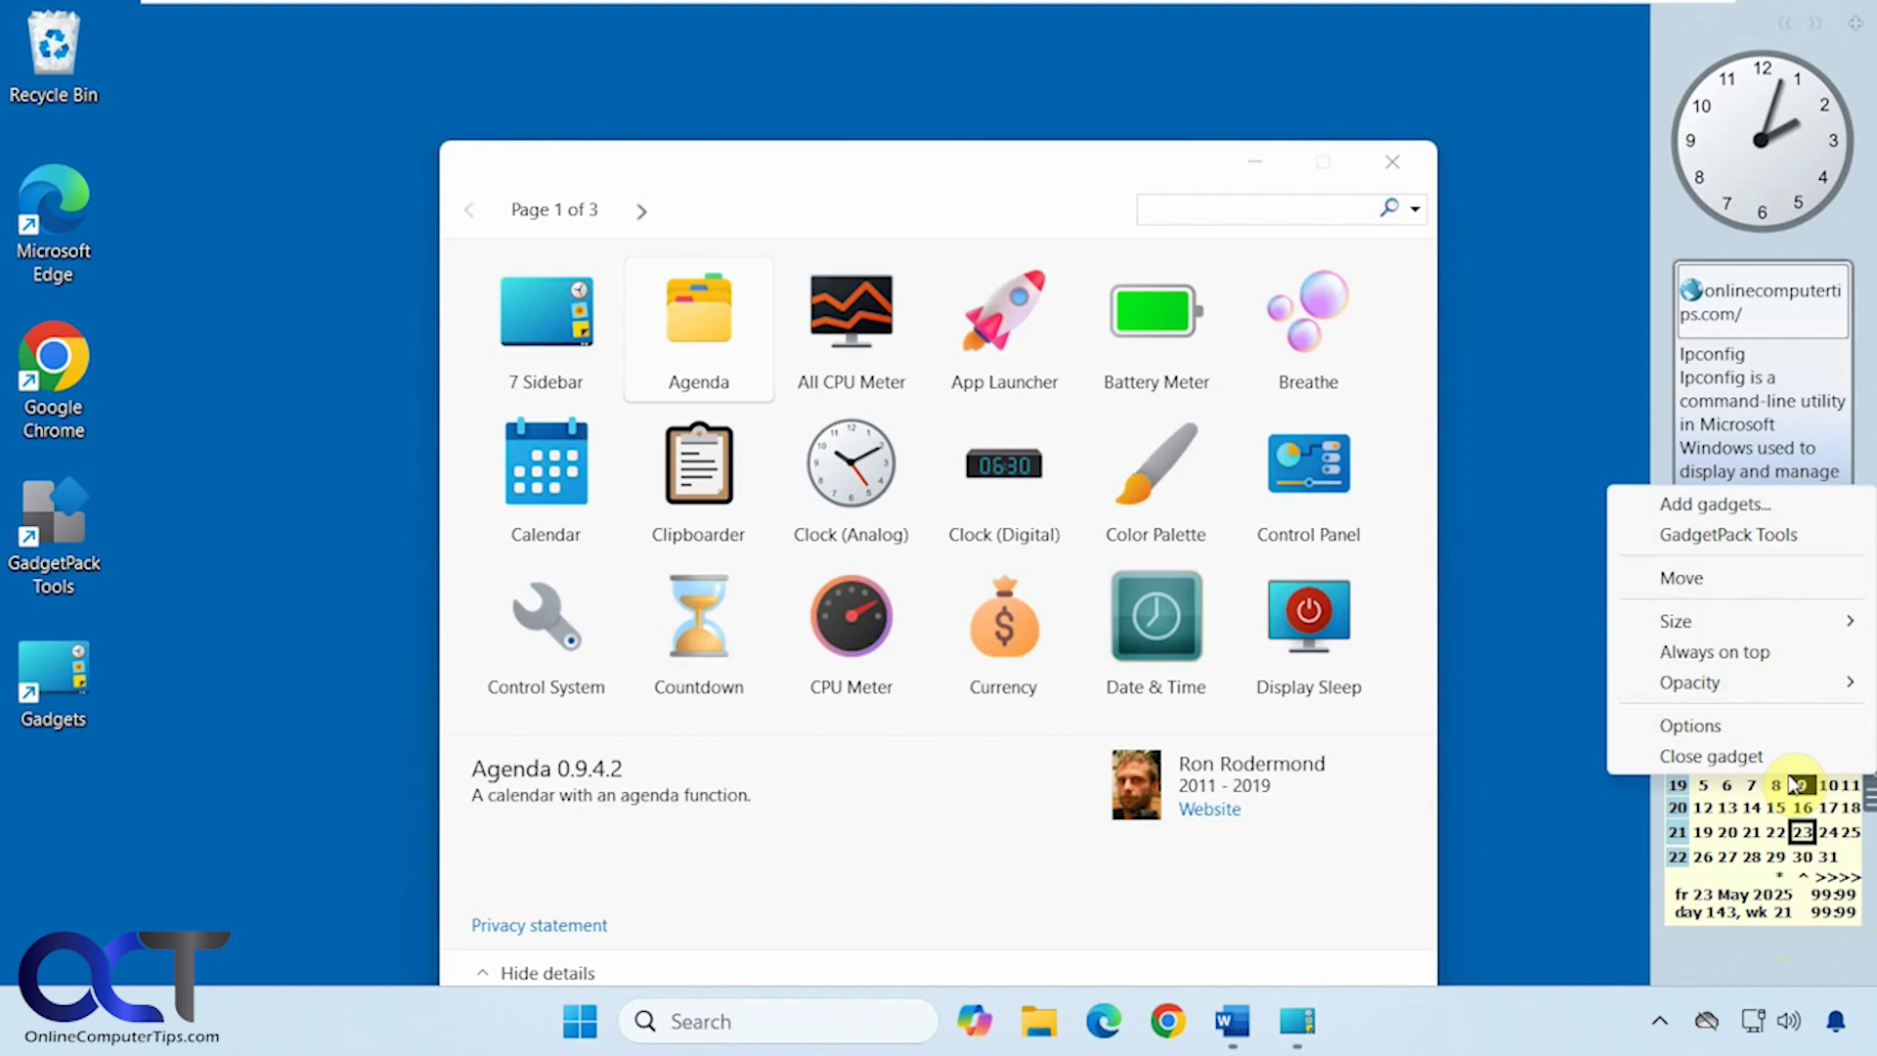
left_click(1769, 755)
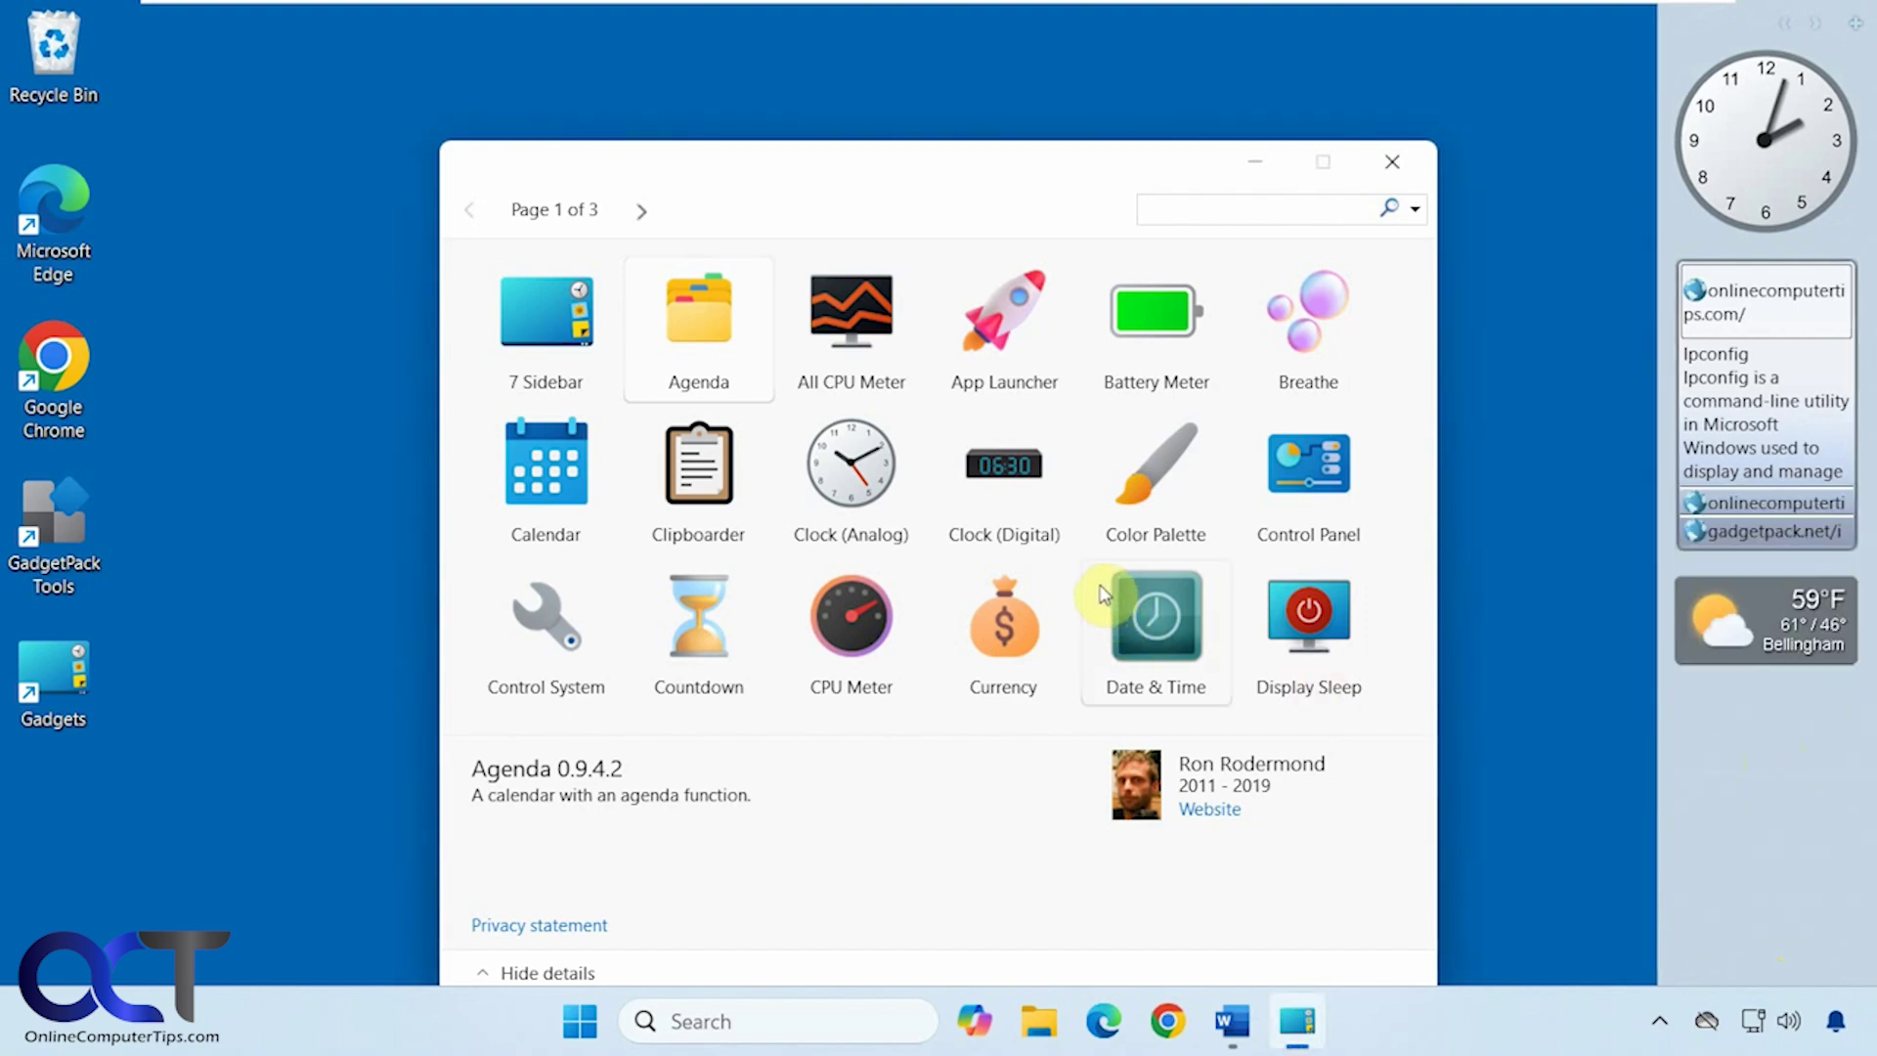
- Add App Launcher to the sidebar, browse its option tabs, cancel, and close the gadget
left_click_drag(1041, 362, 1783, 789)
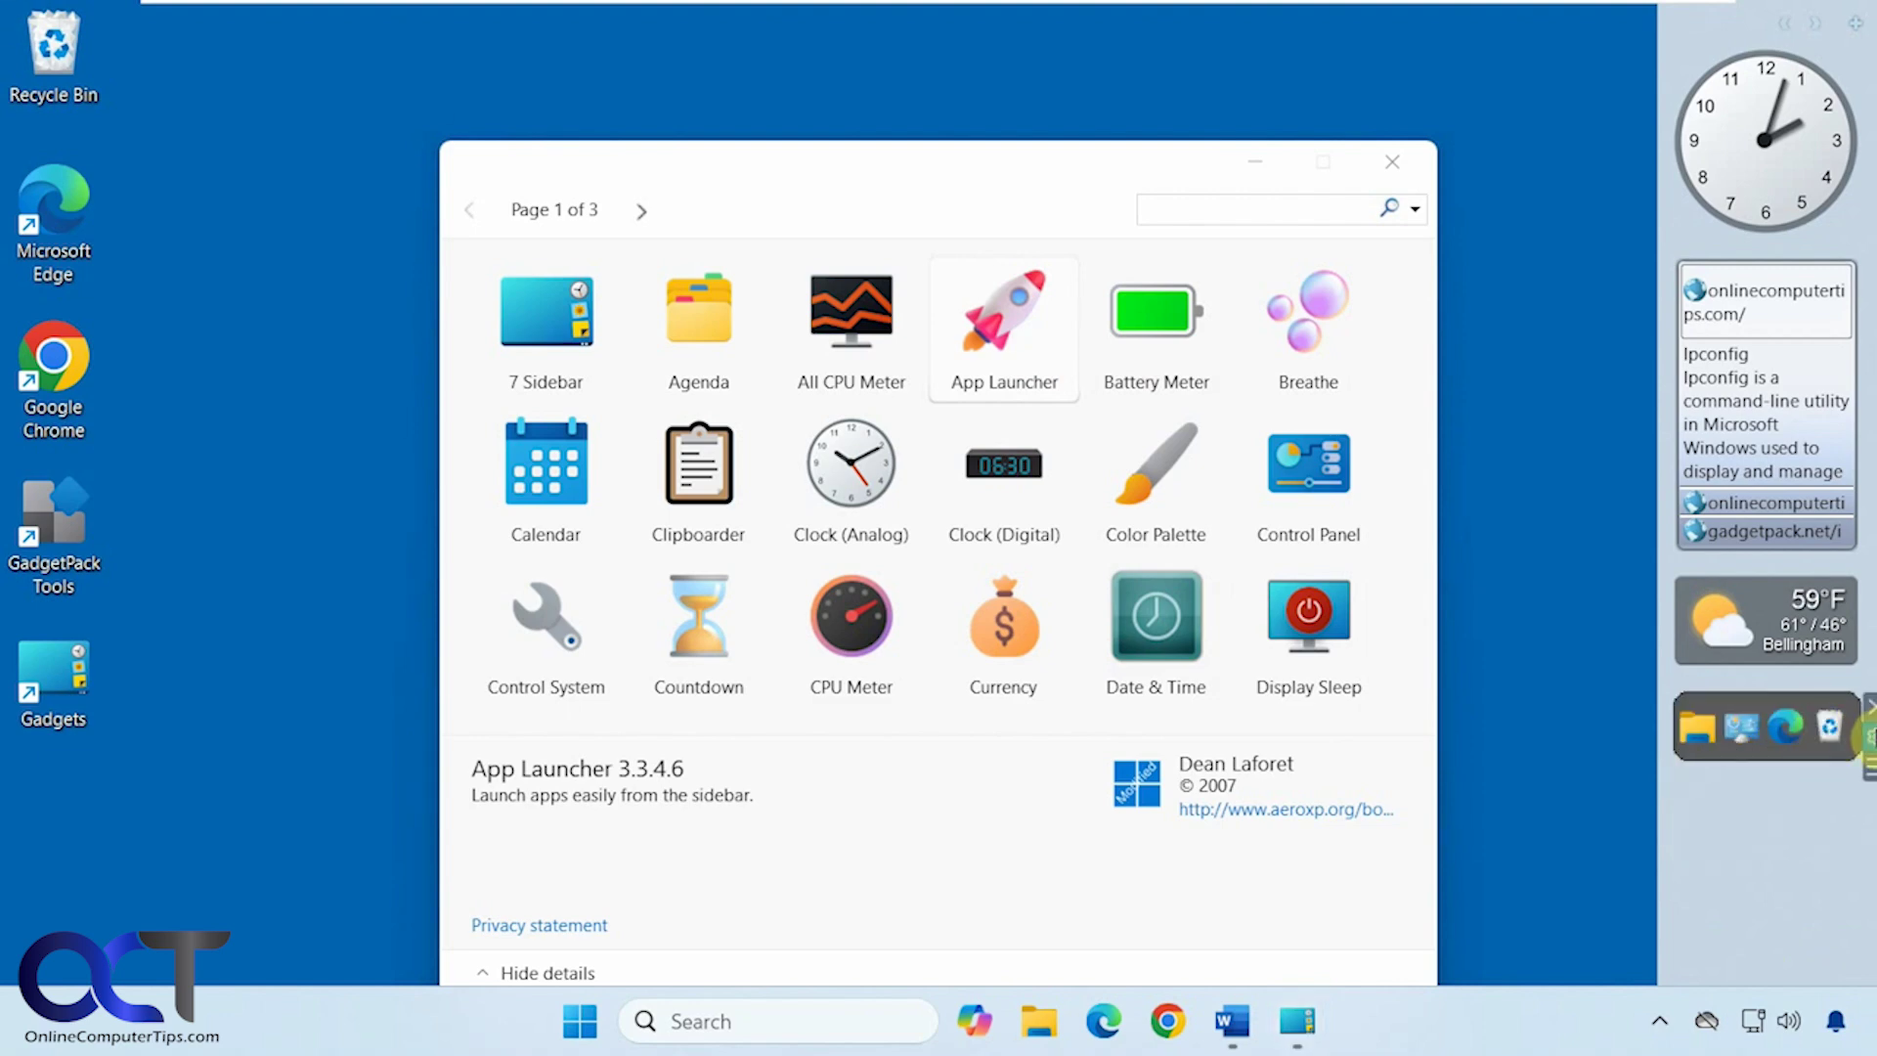
left_click(1868, 735)
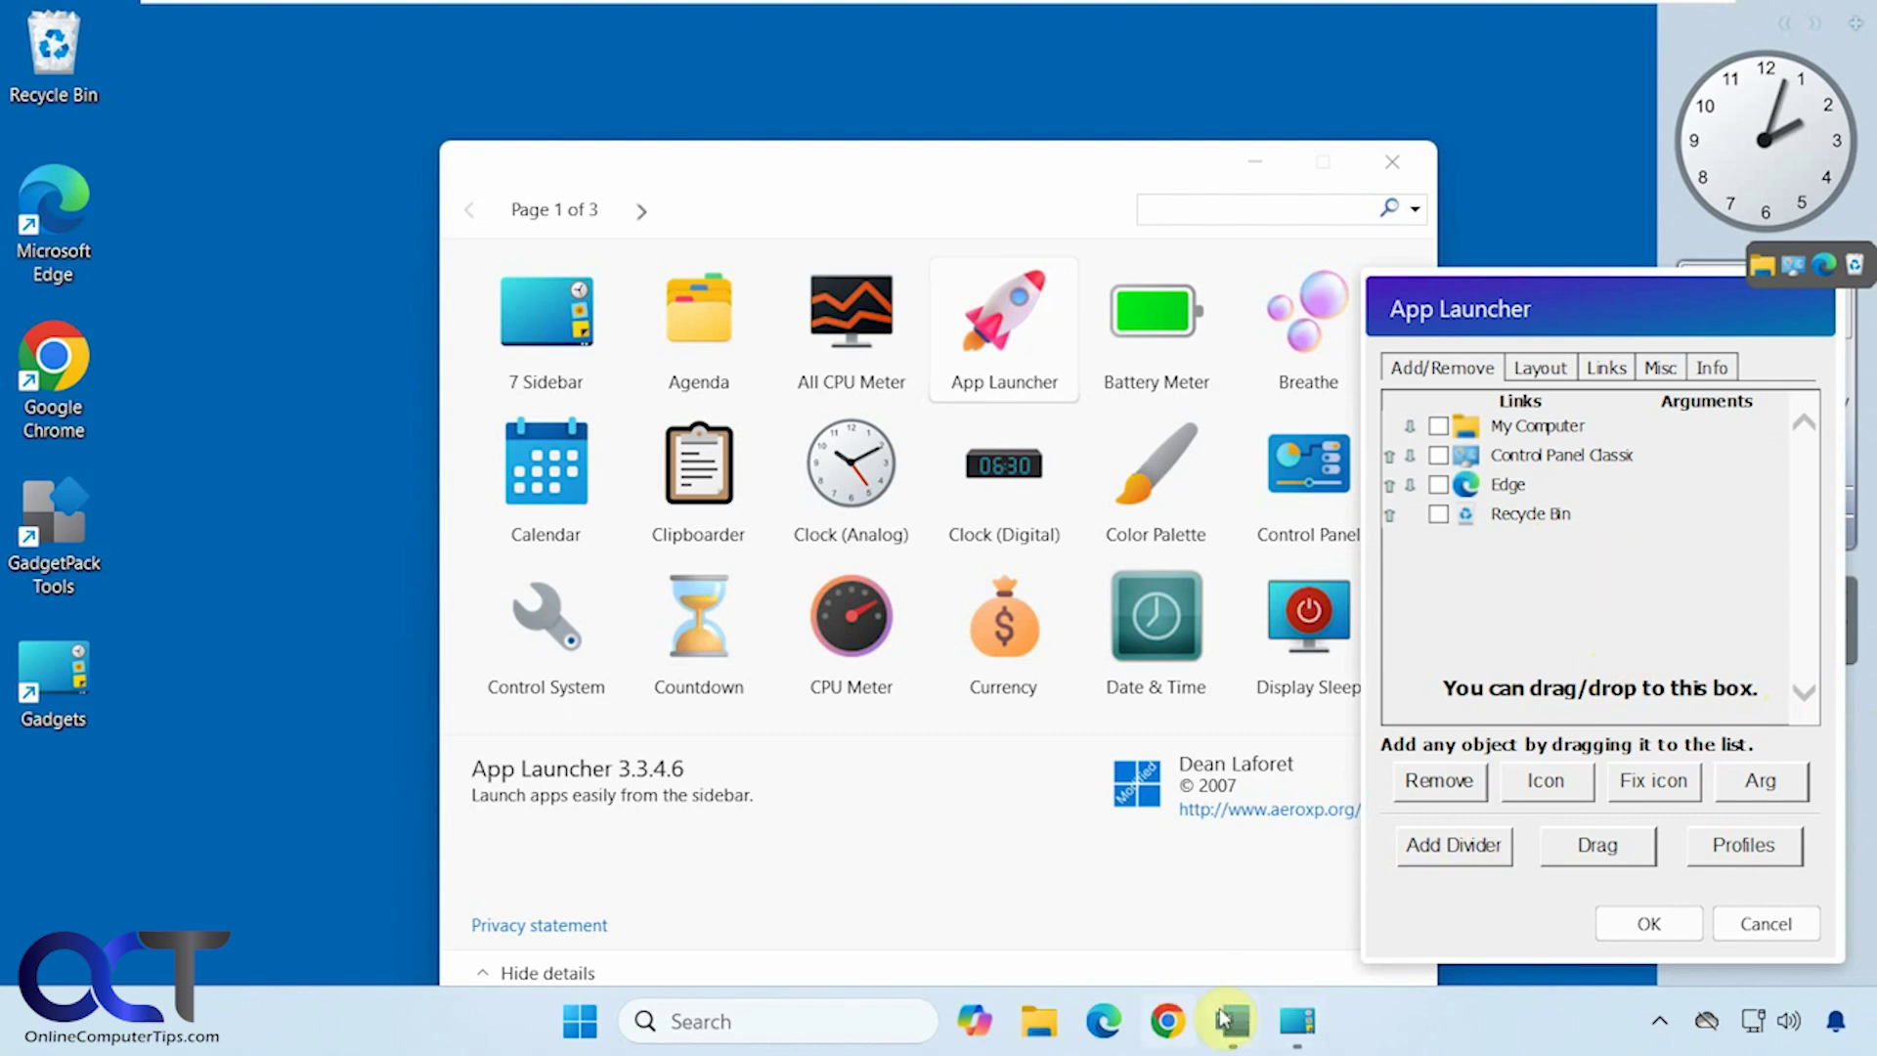
left_click(1540, 371)
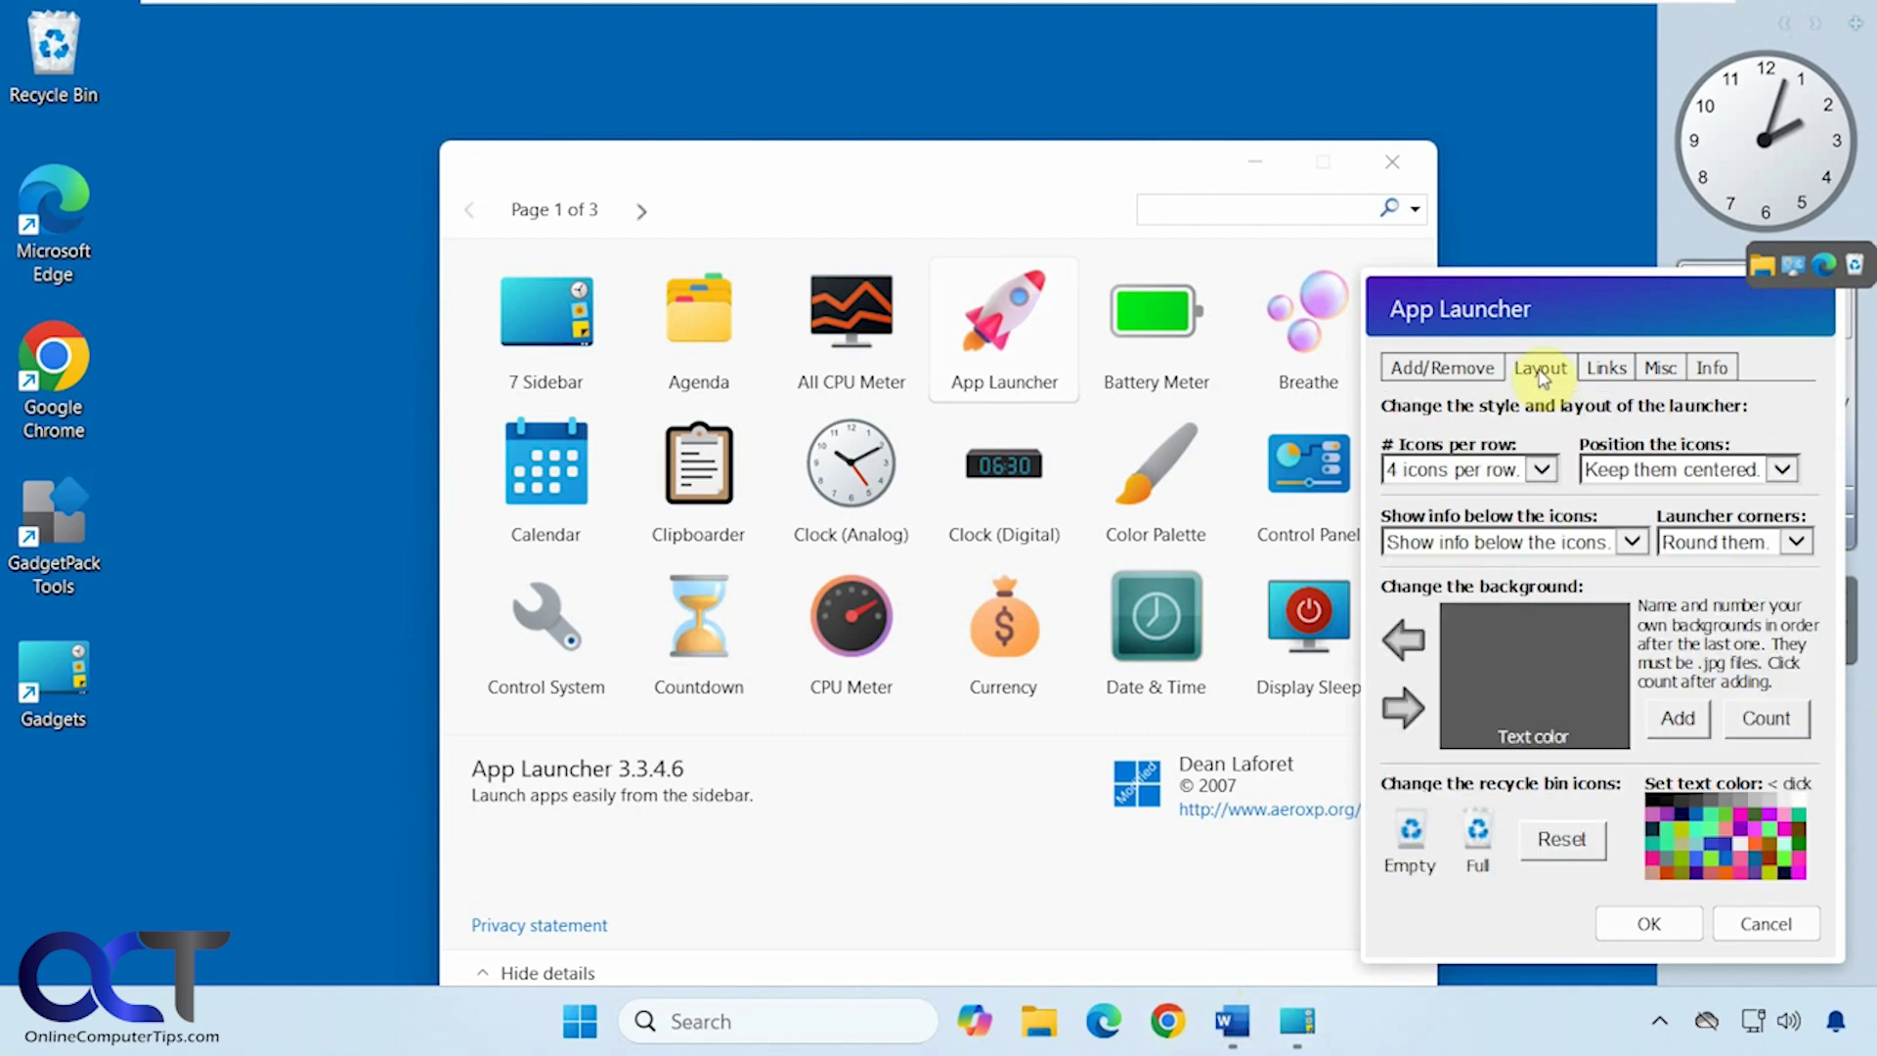
left_click(1605, 369)
left_click(1659, 370)
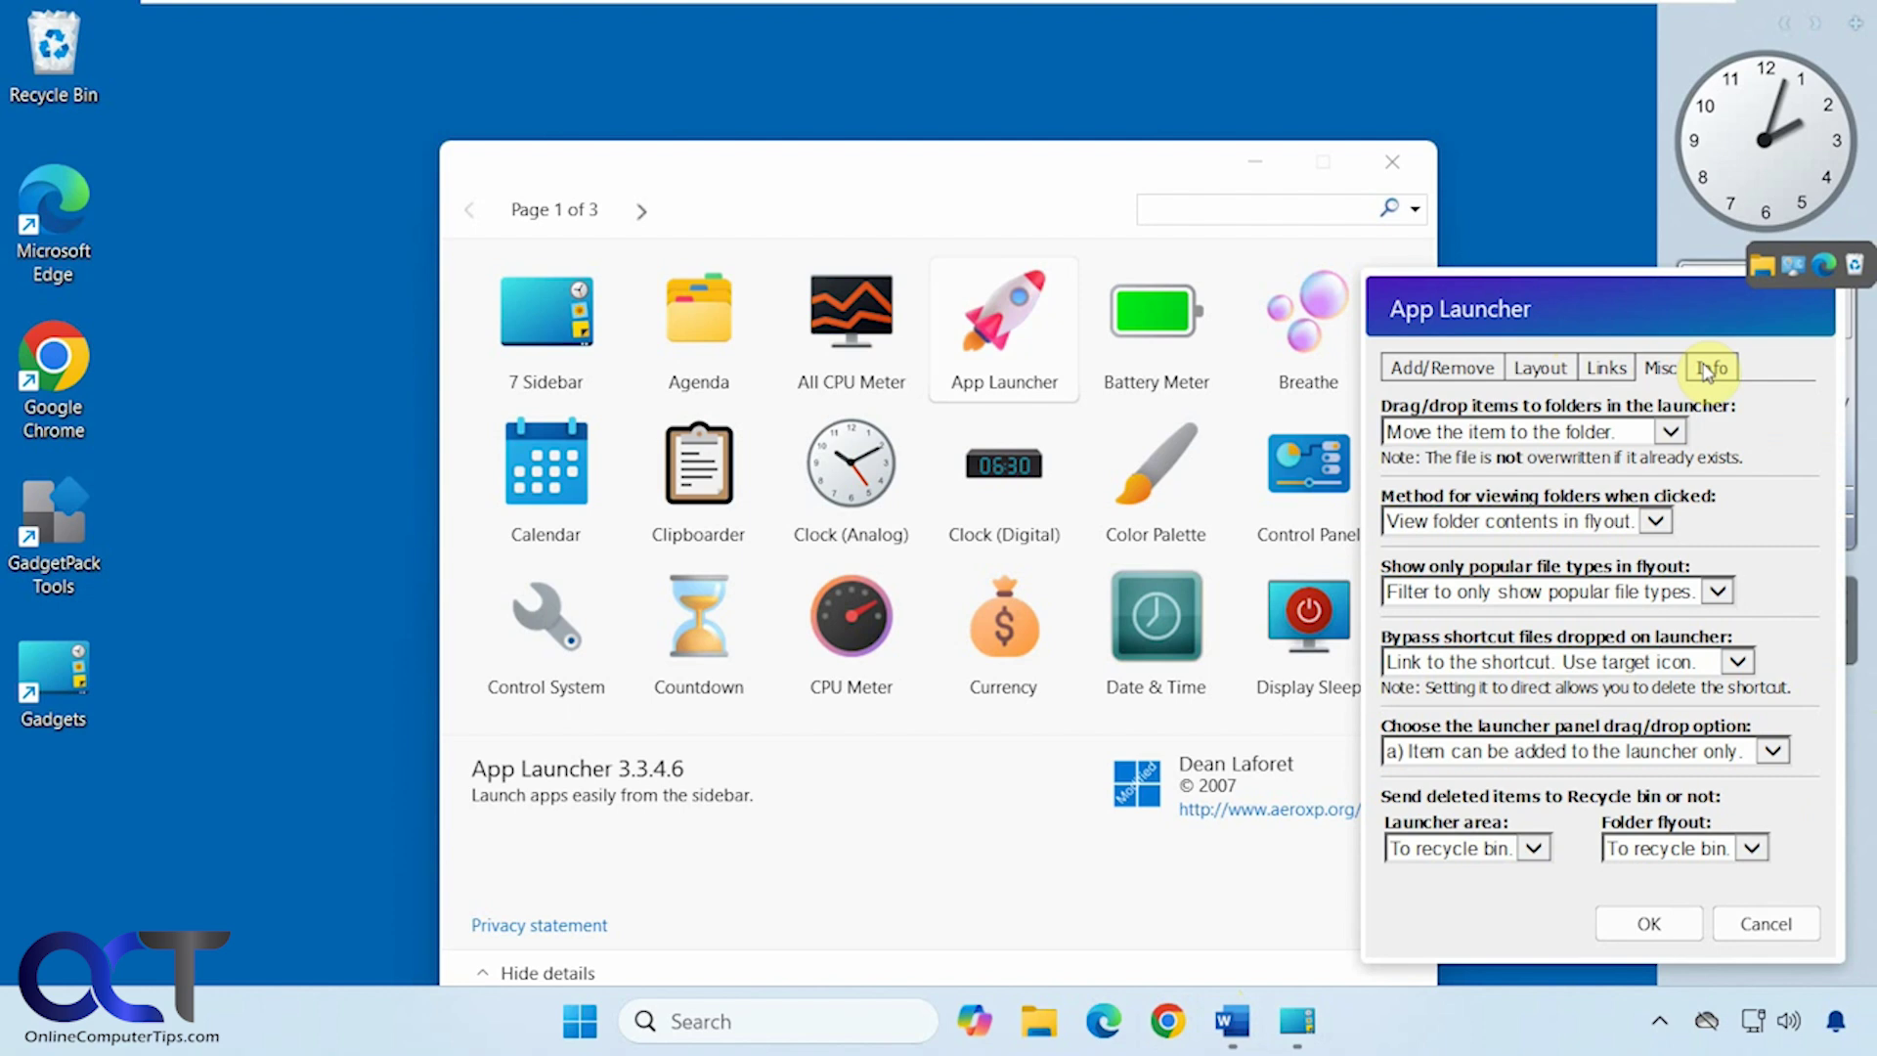
left_click(1705, 370)
left_click(1766, 922)
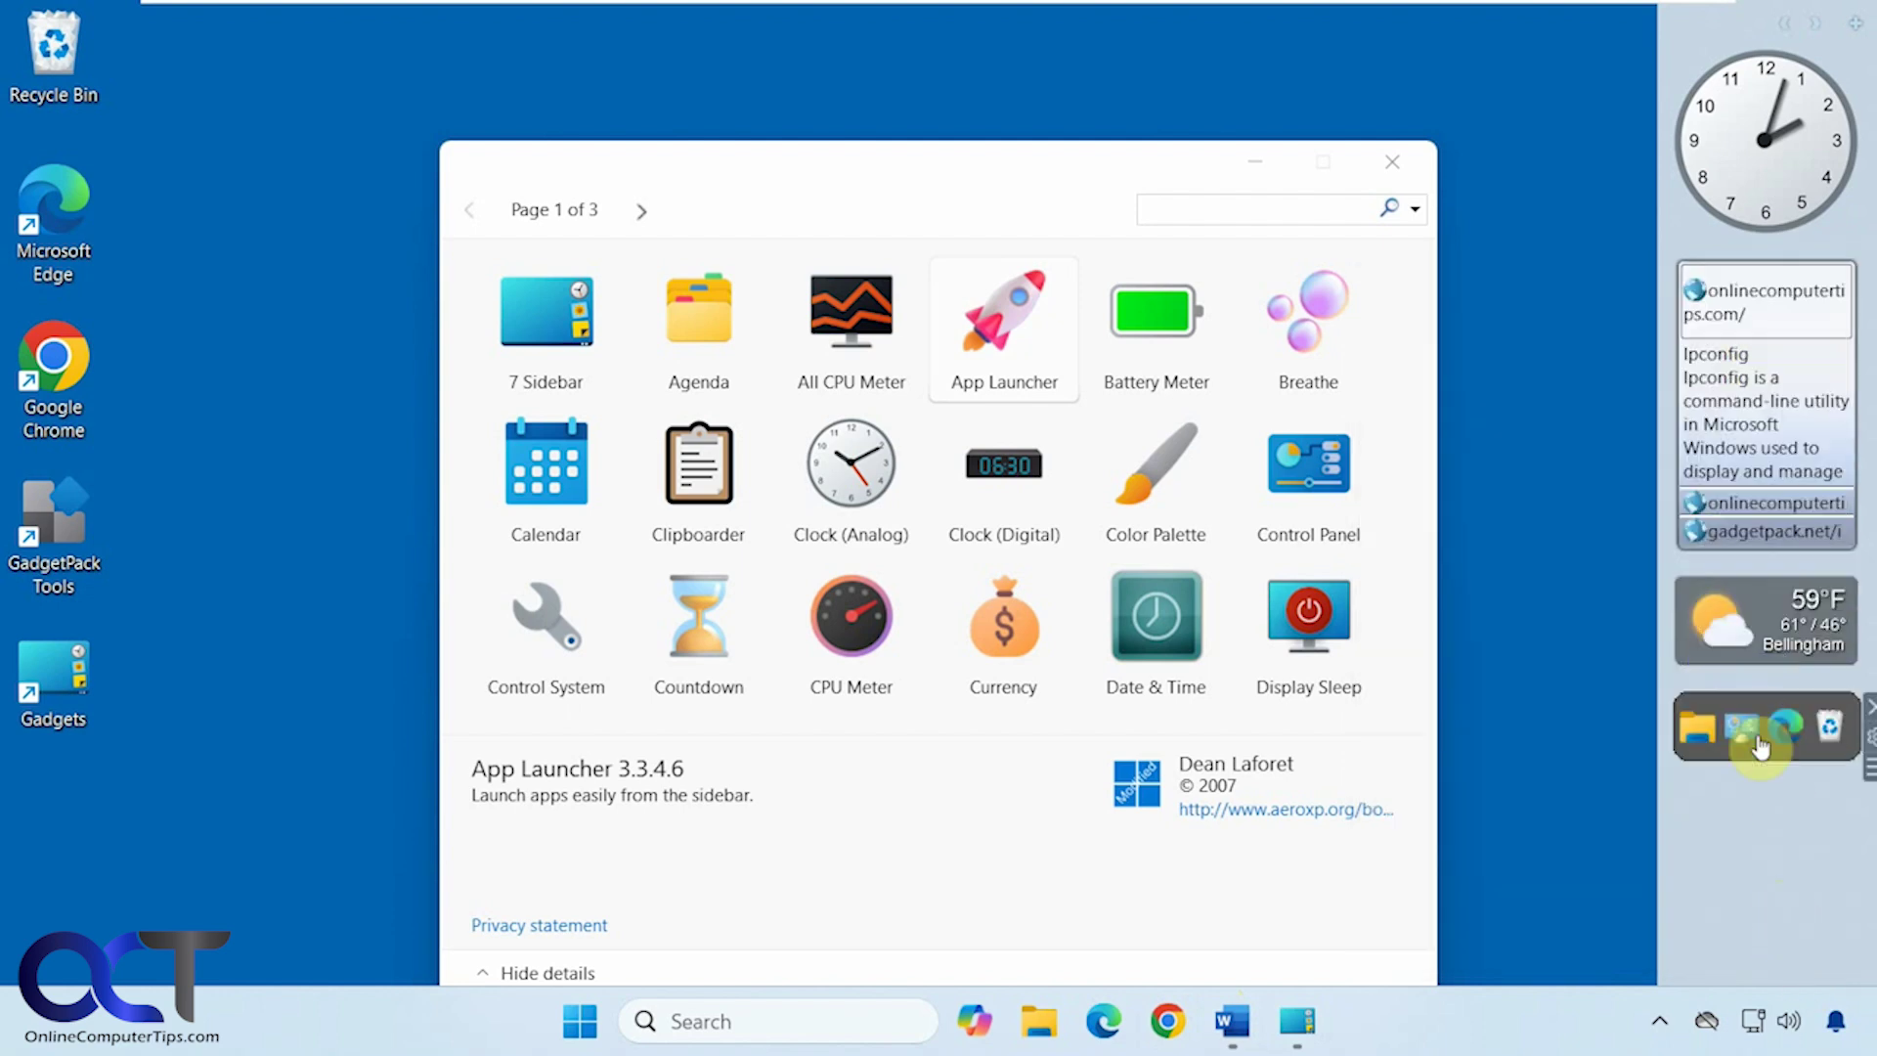
right_click(1759, 747)
left_click(1760, 728)
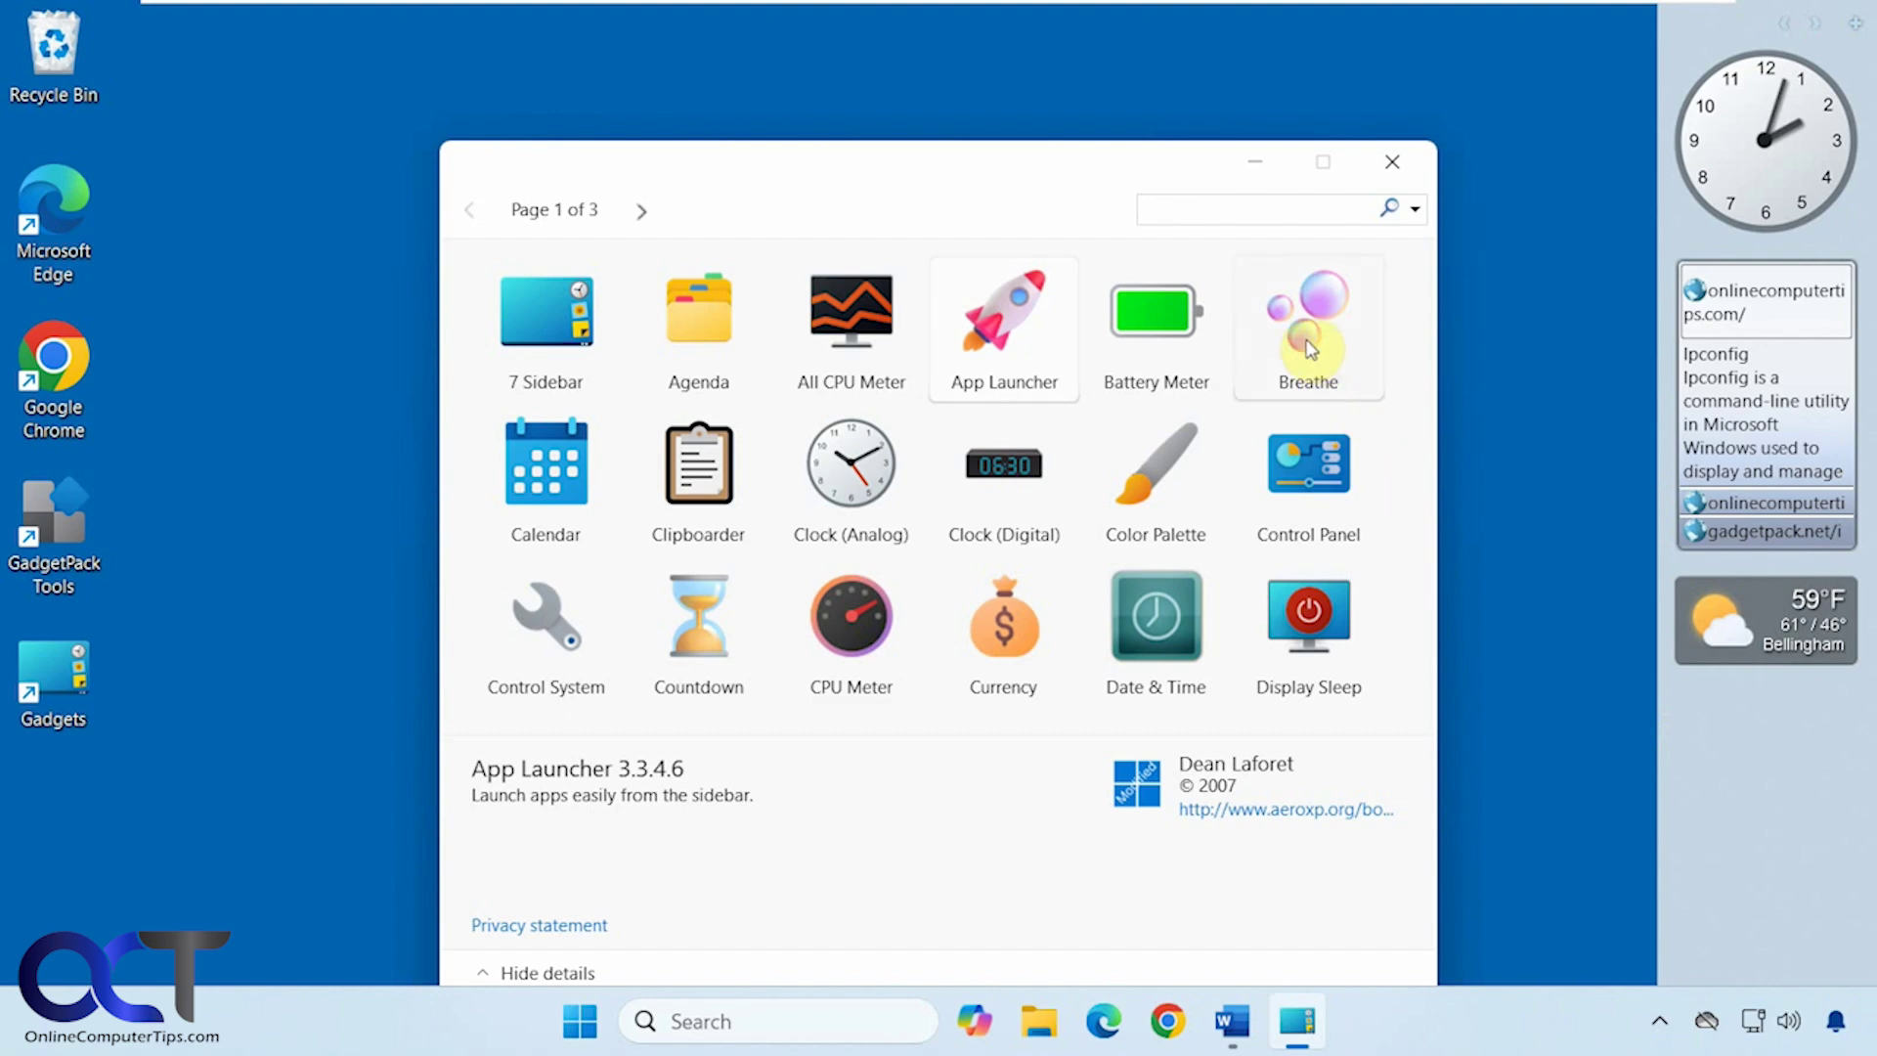
left_click_drag(1308, 328, 1746, 772)
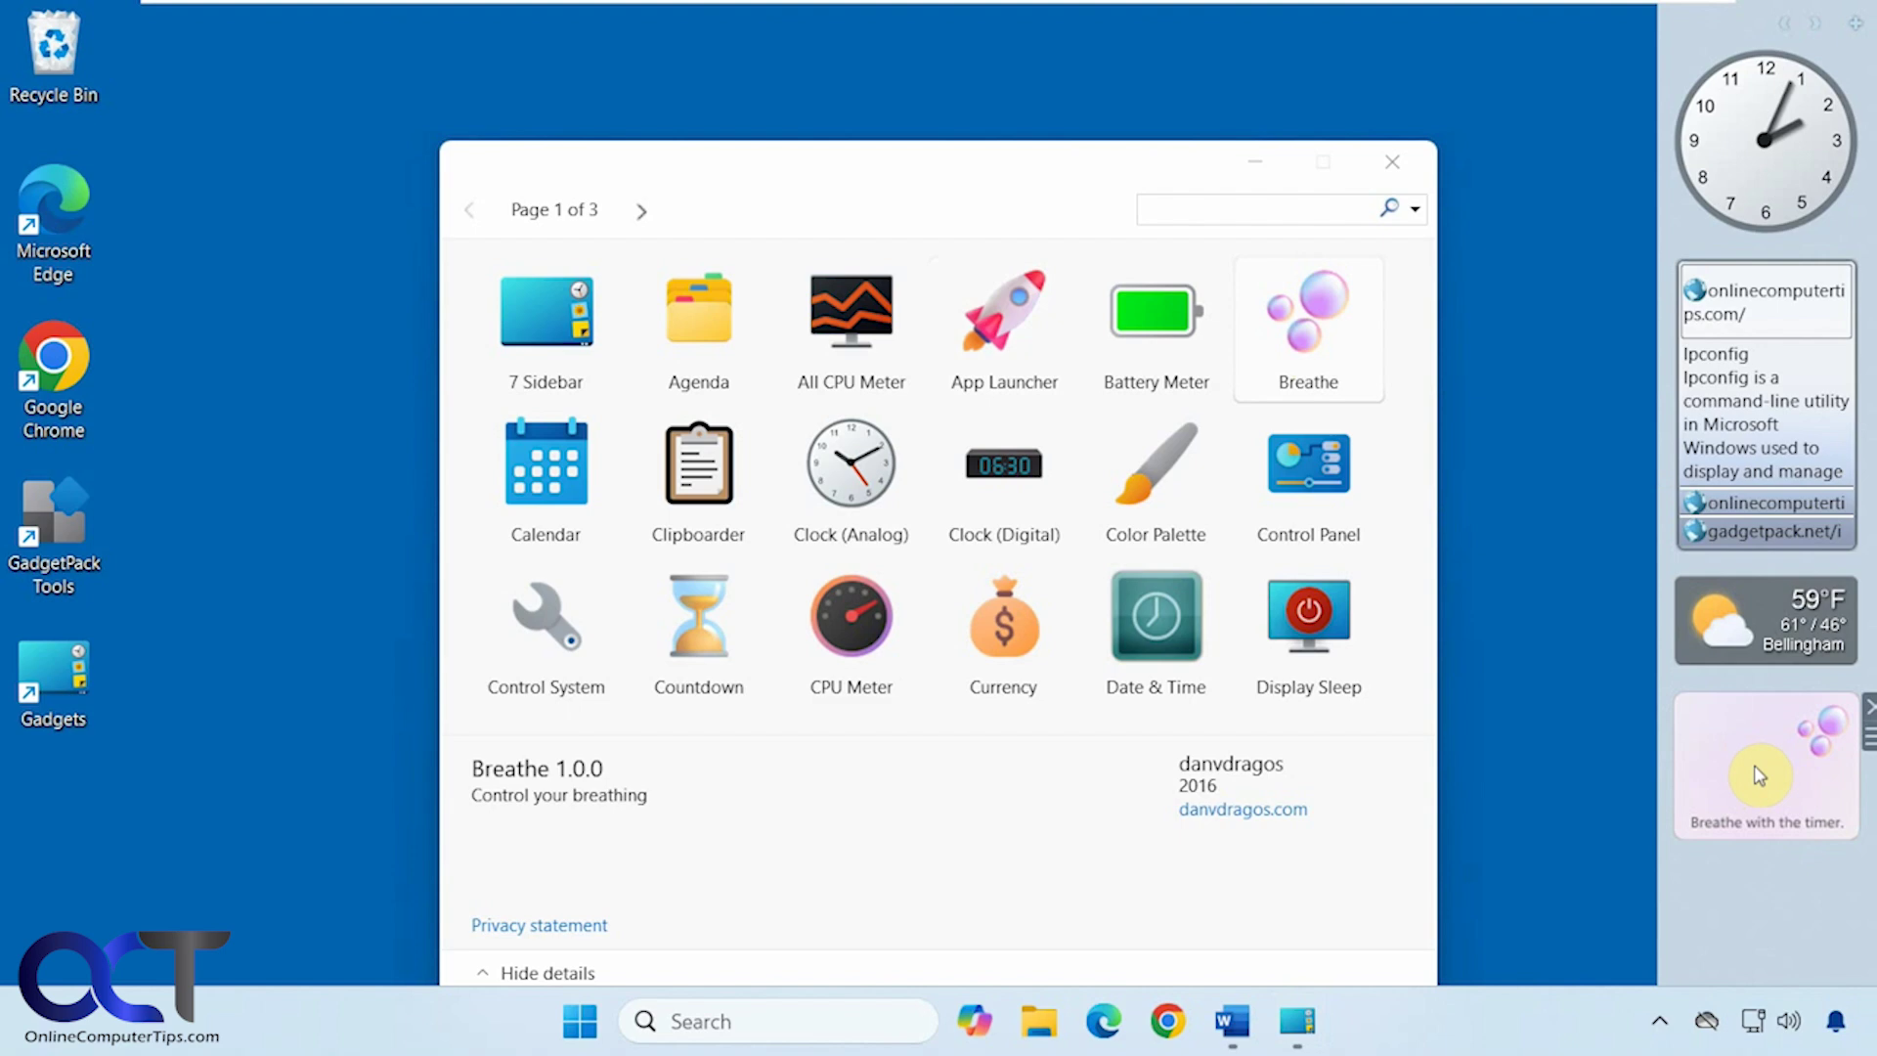
right_click(1758, 776)
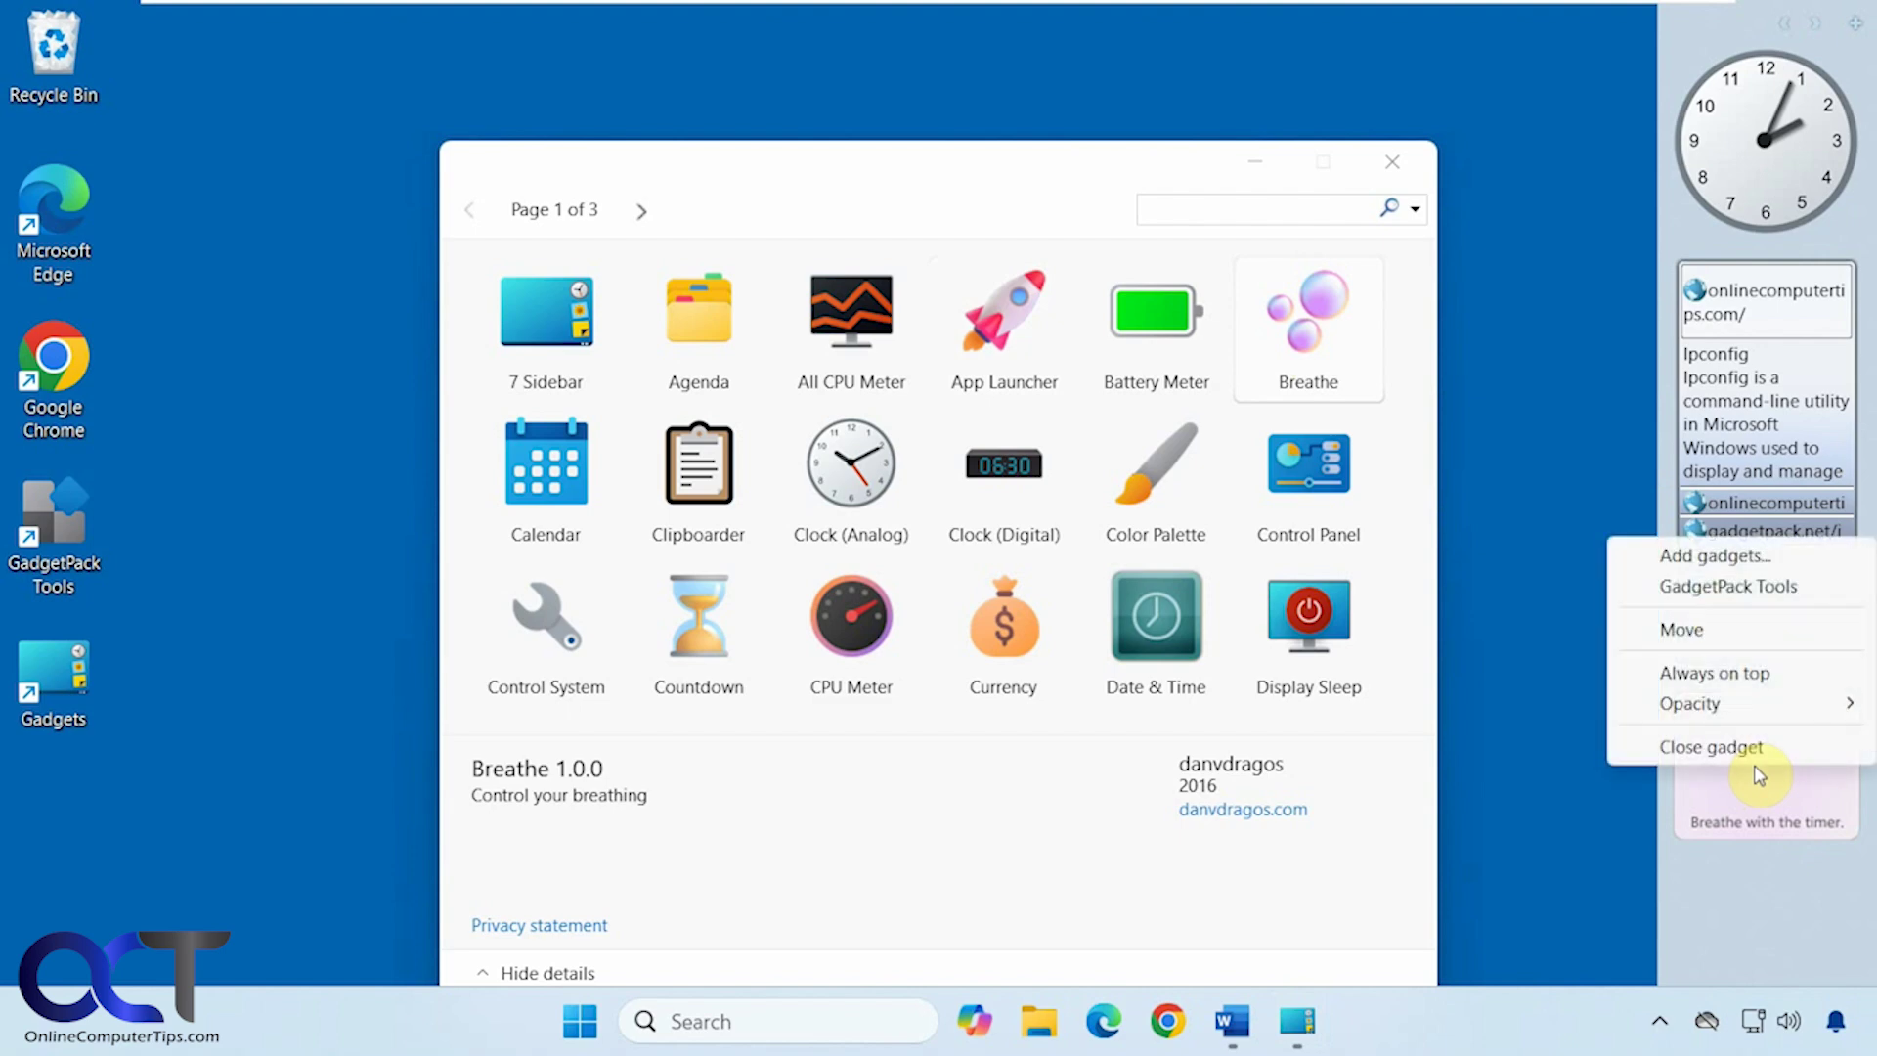
left_click(1756, 753)
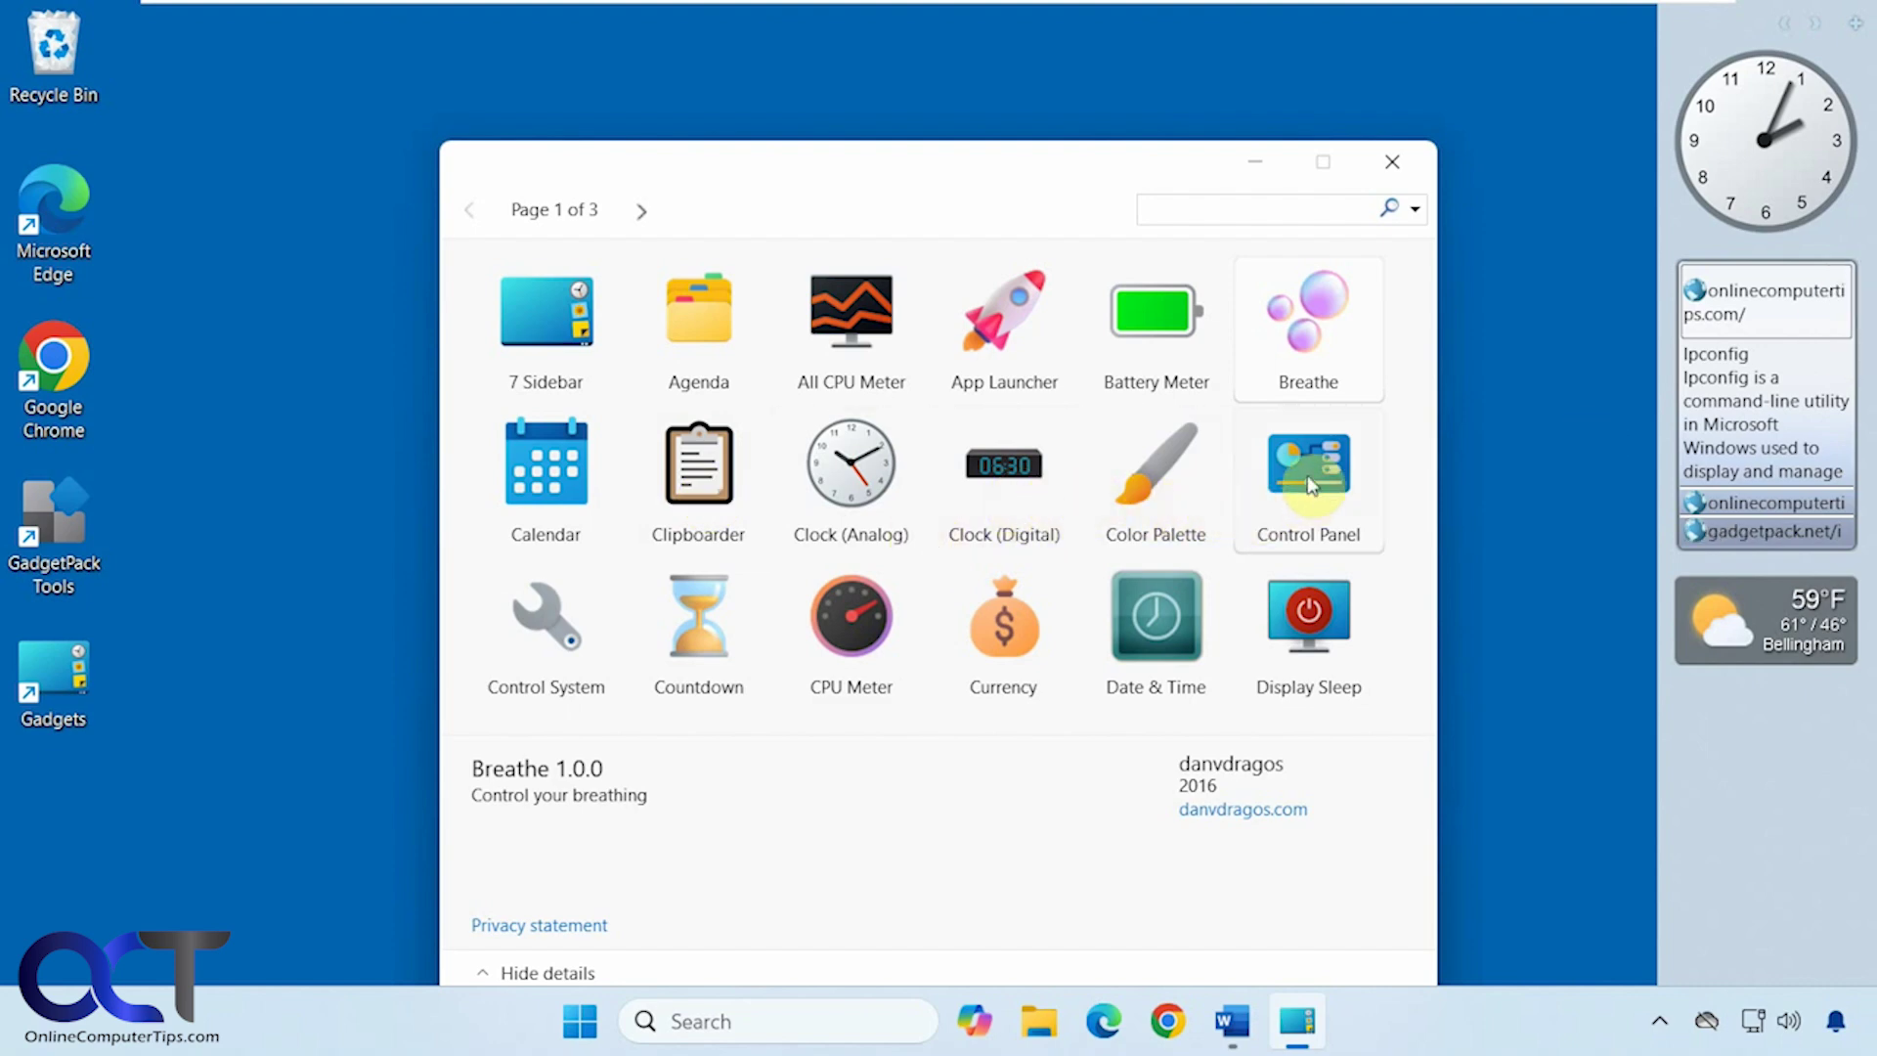
left_click_drag(1308, 469, 1754, 753)
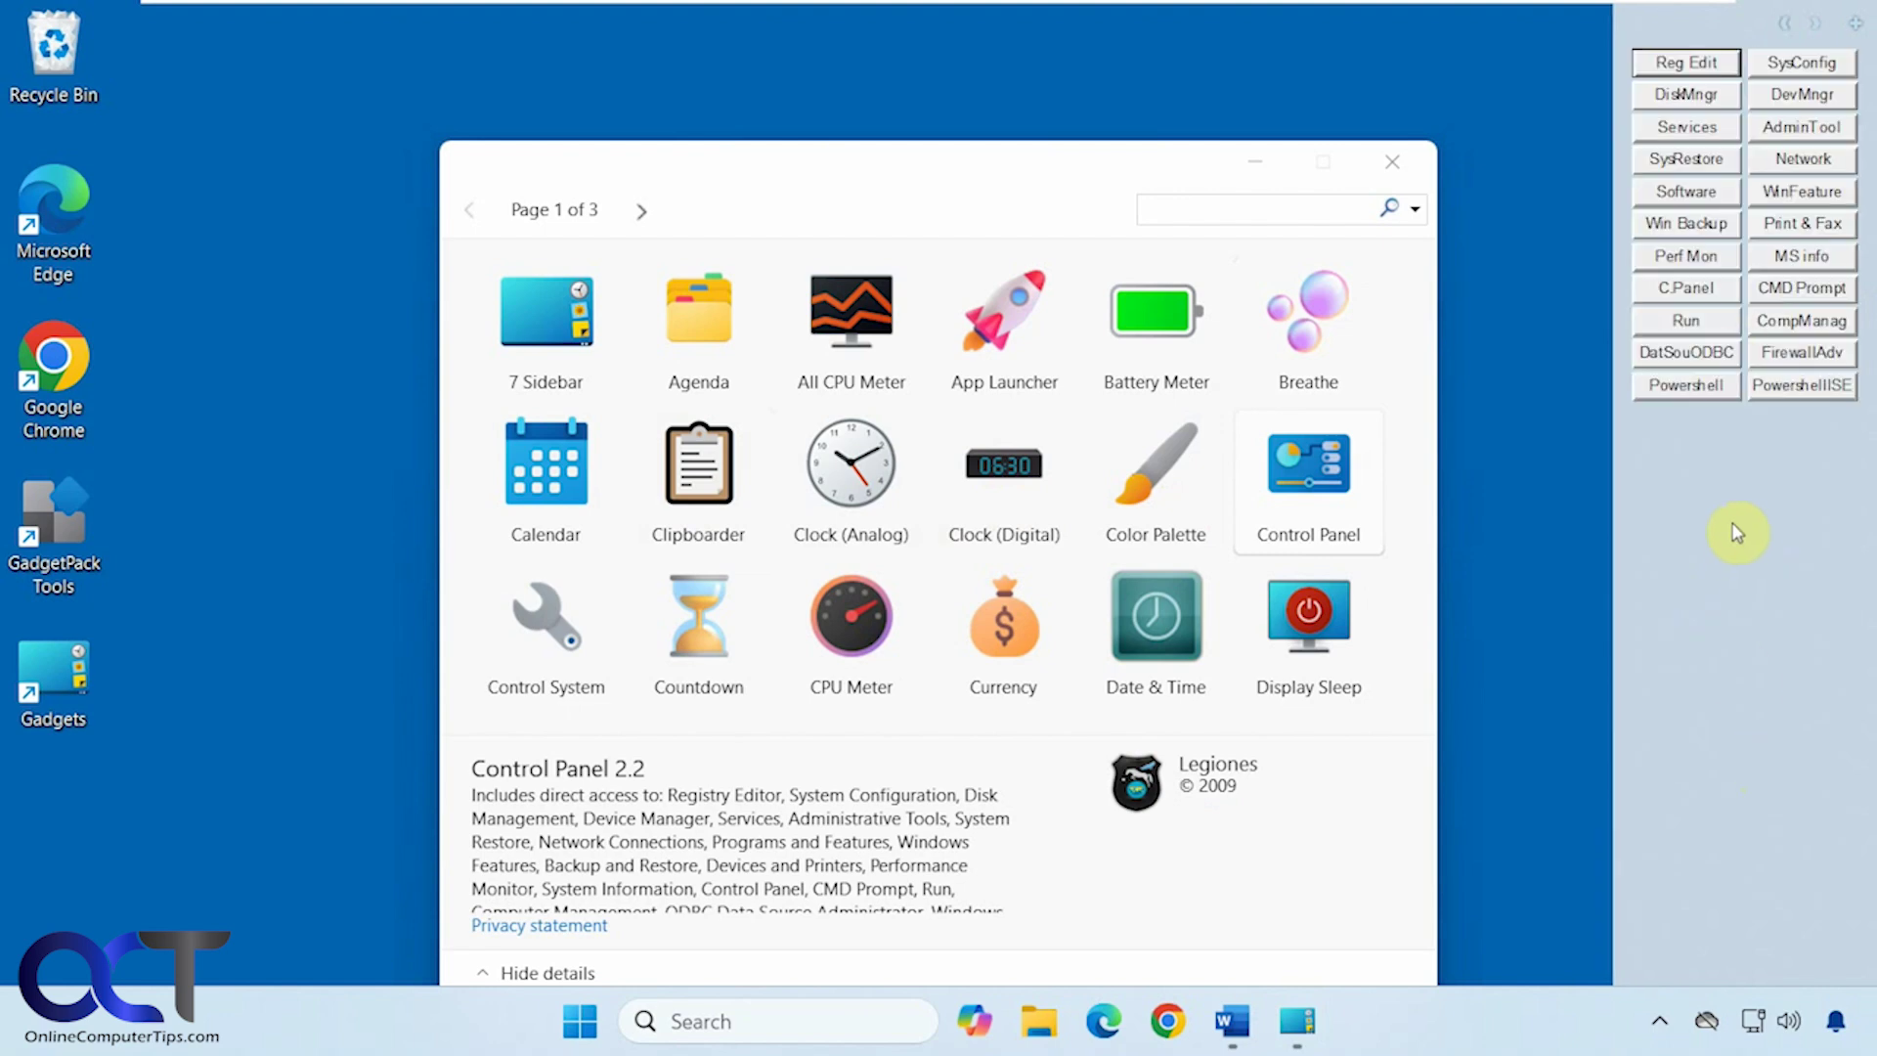
left_click(1788, 37)
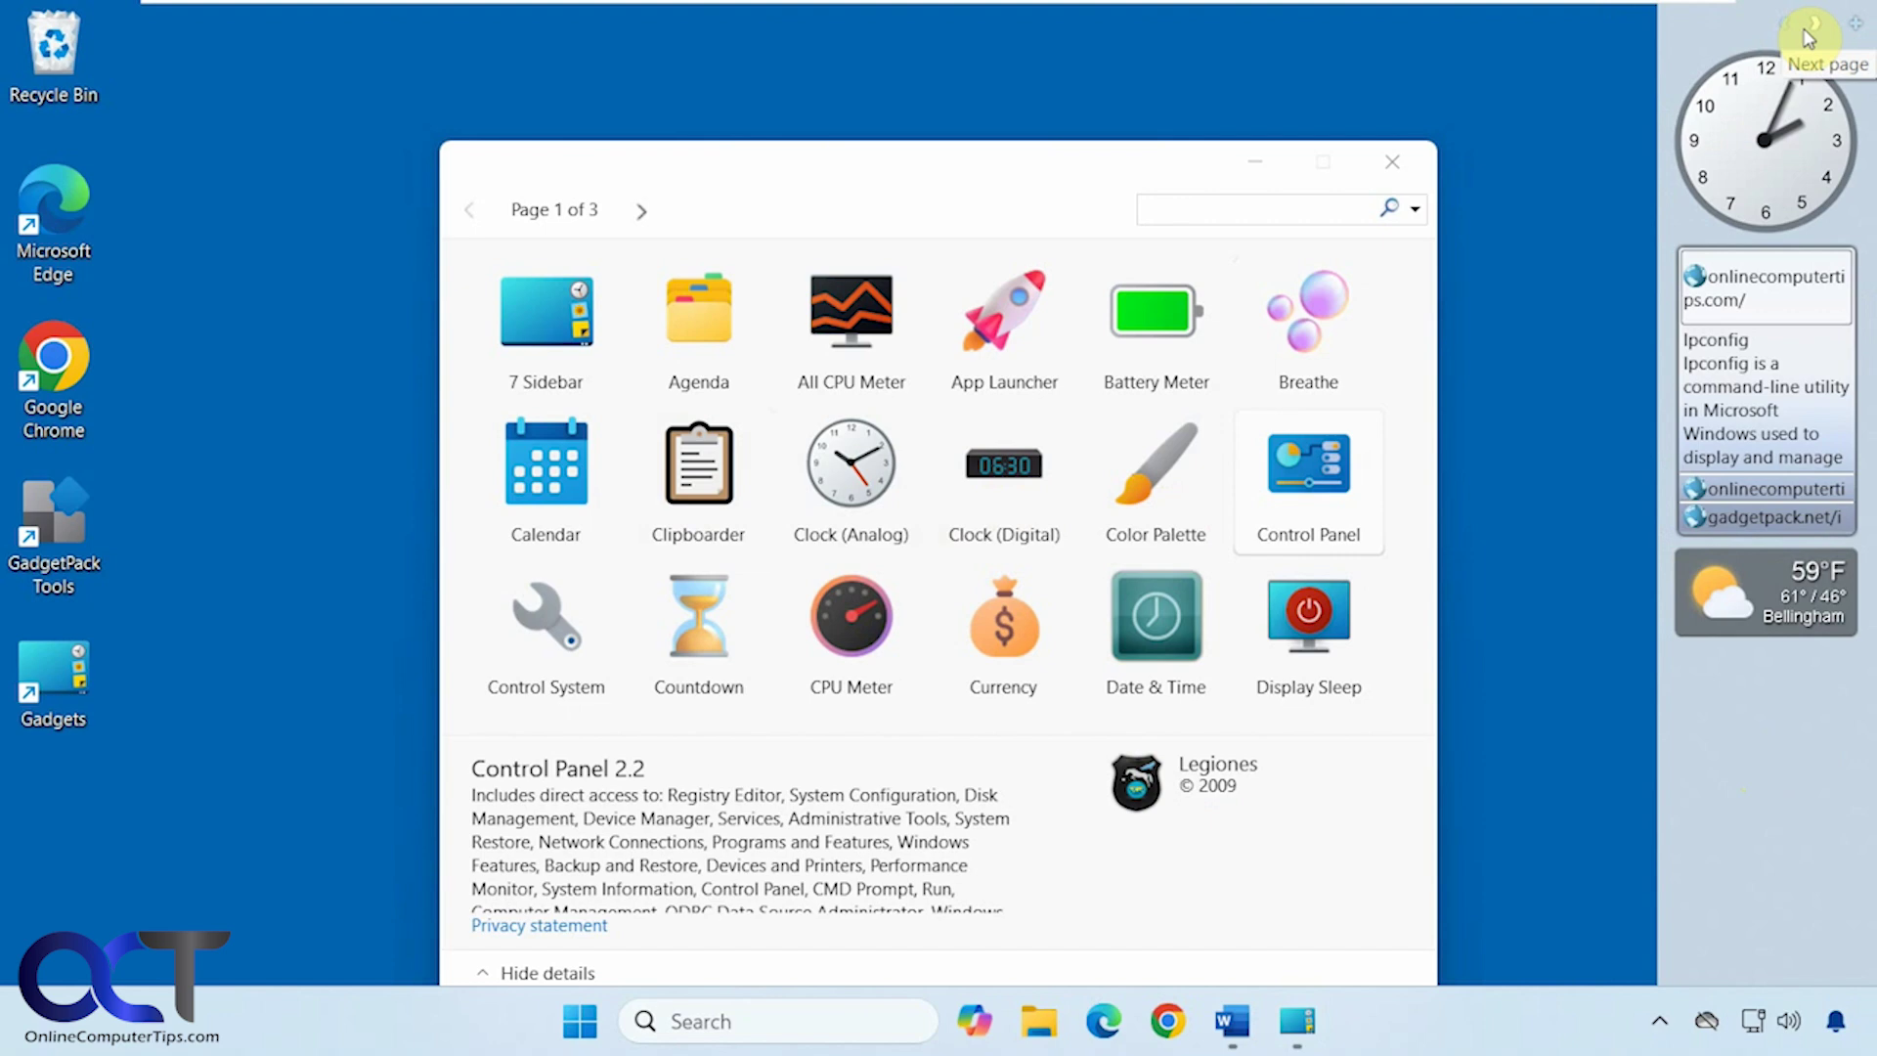
left_click(1816, 34)
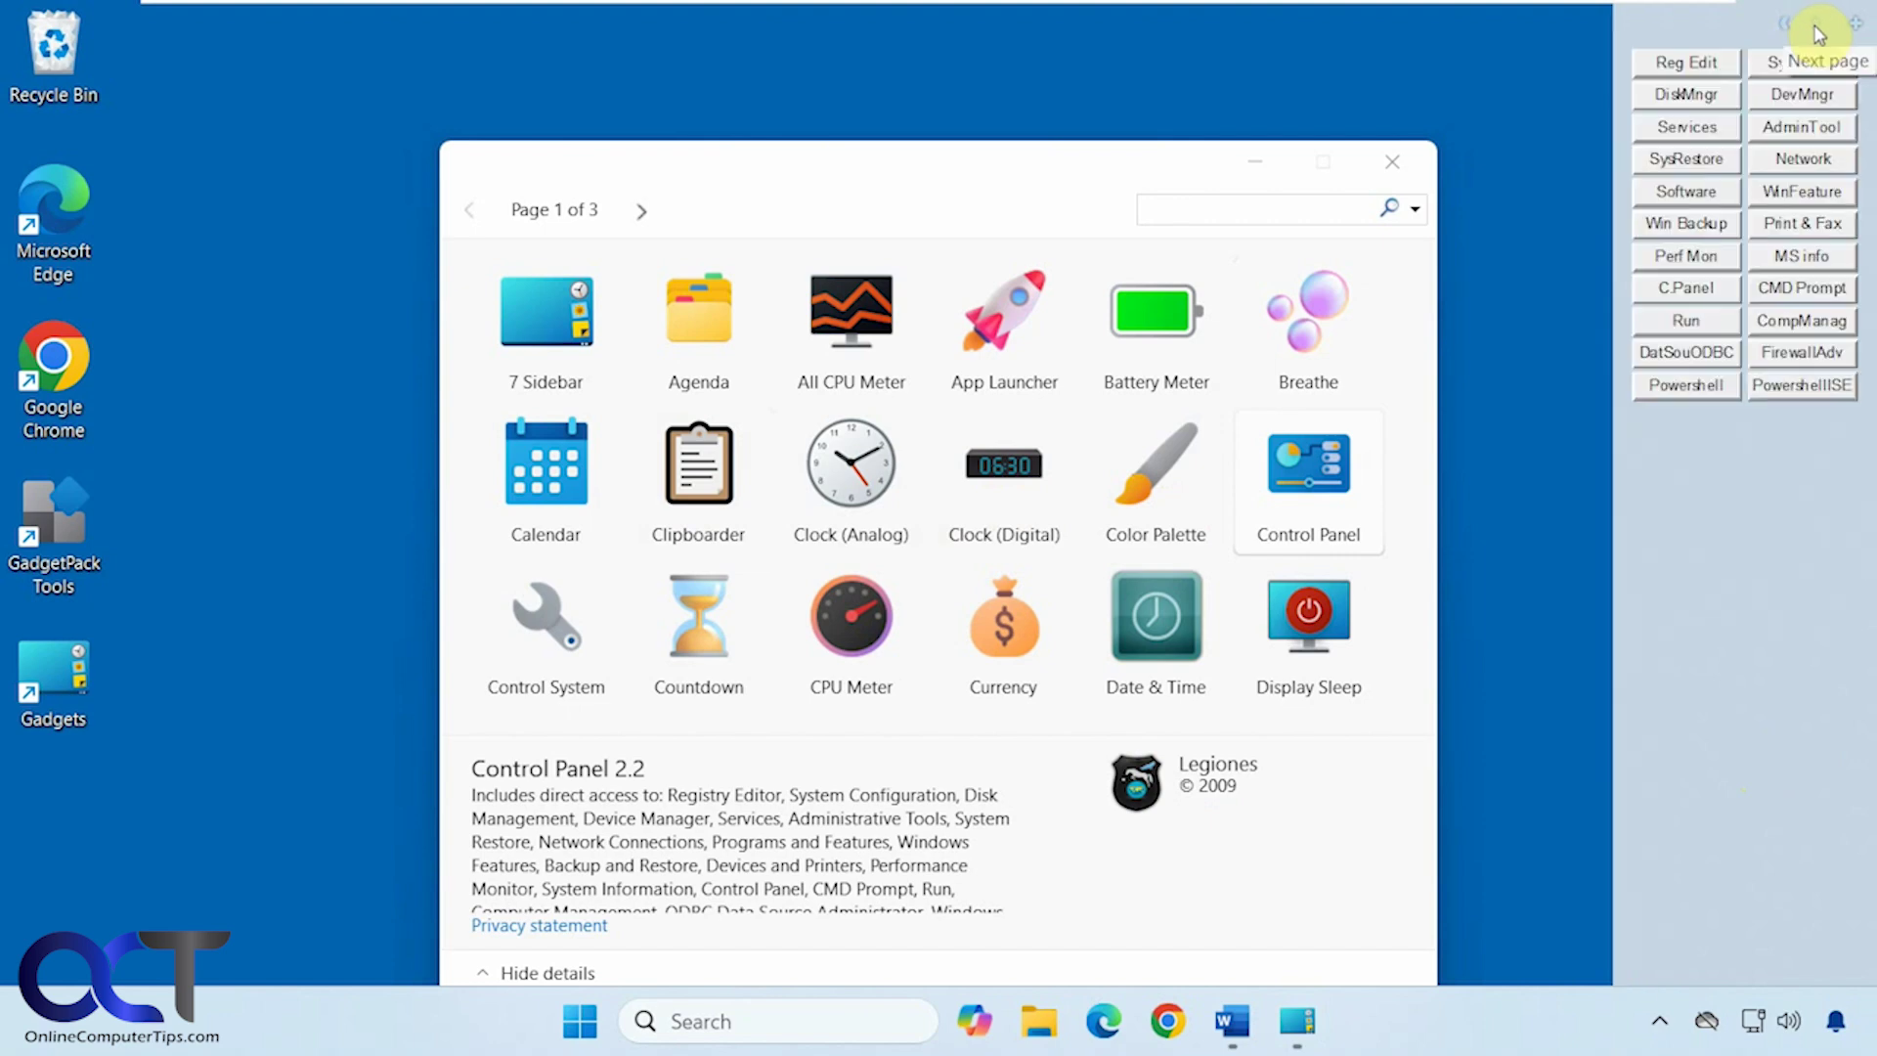
left_click(1693, 318)
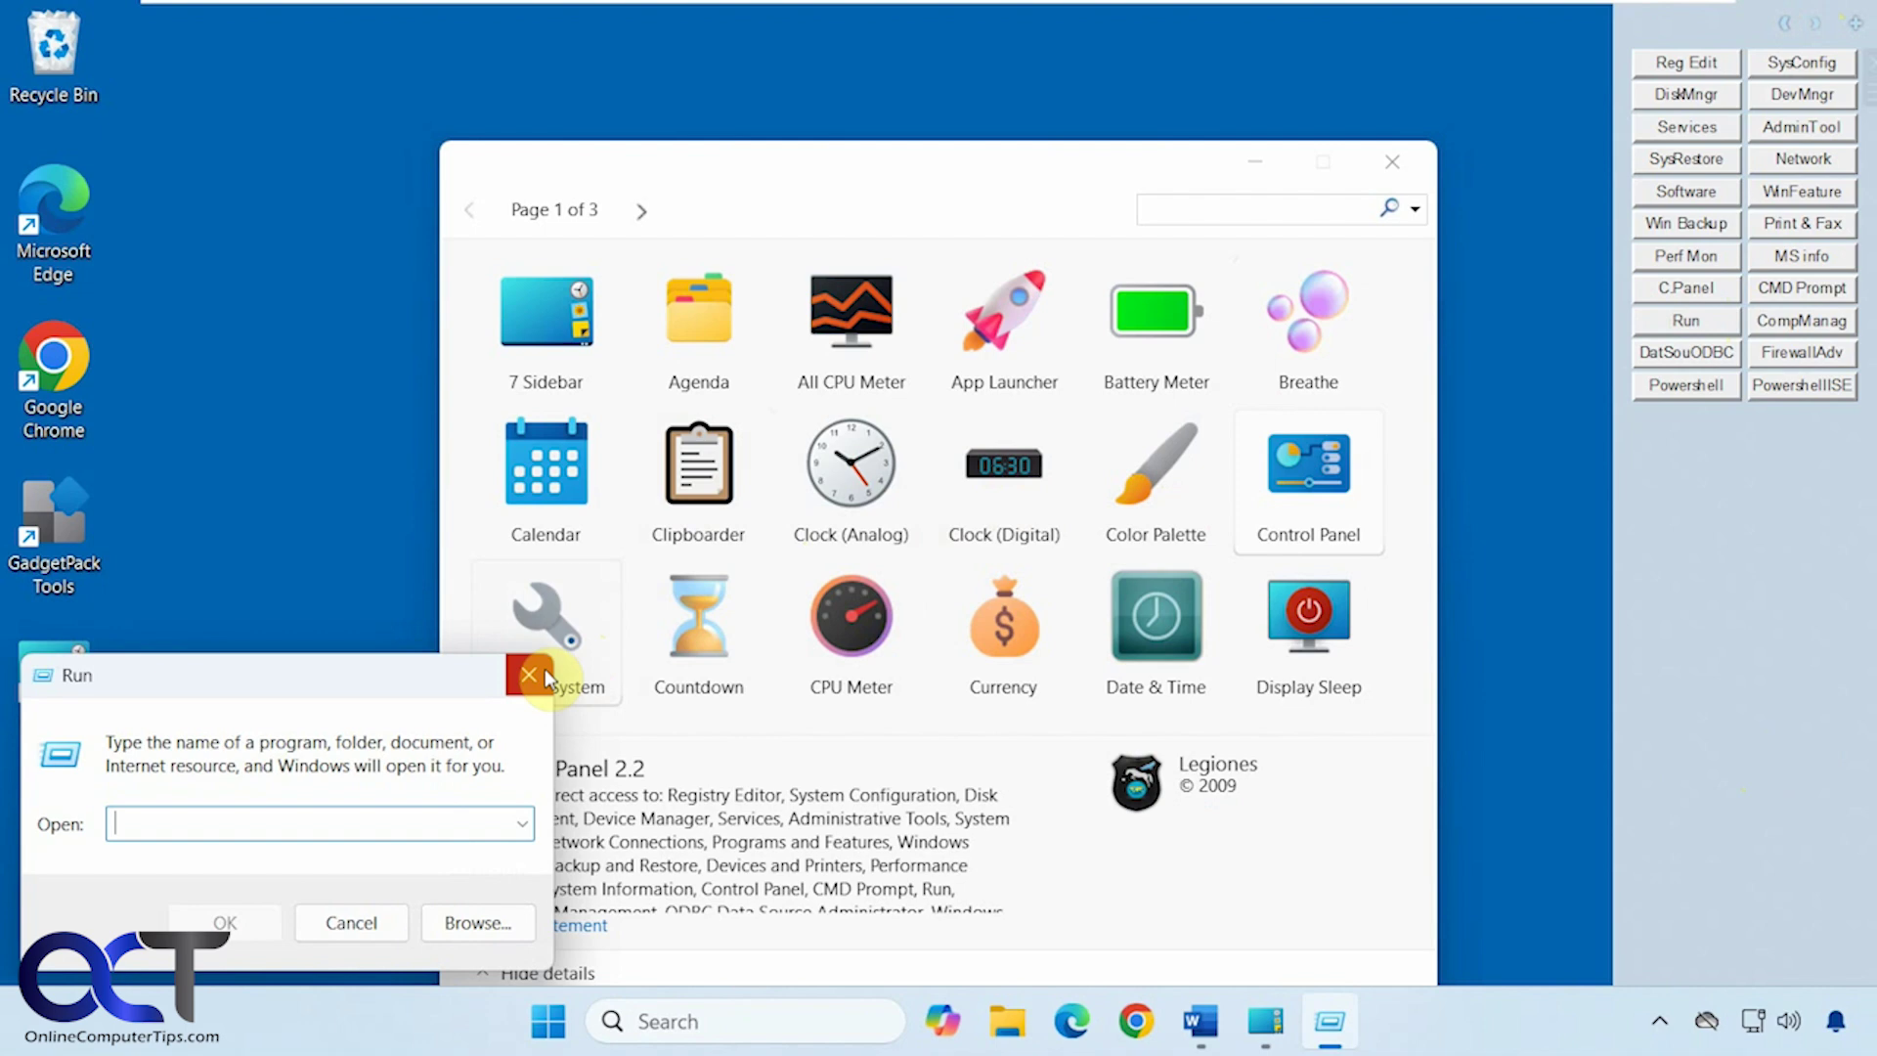
key("Escape")
left_click(1699, 389)
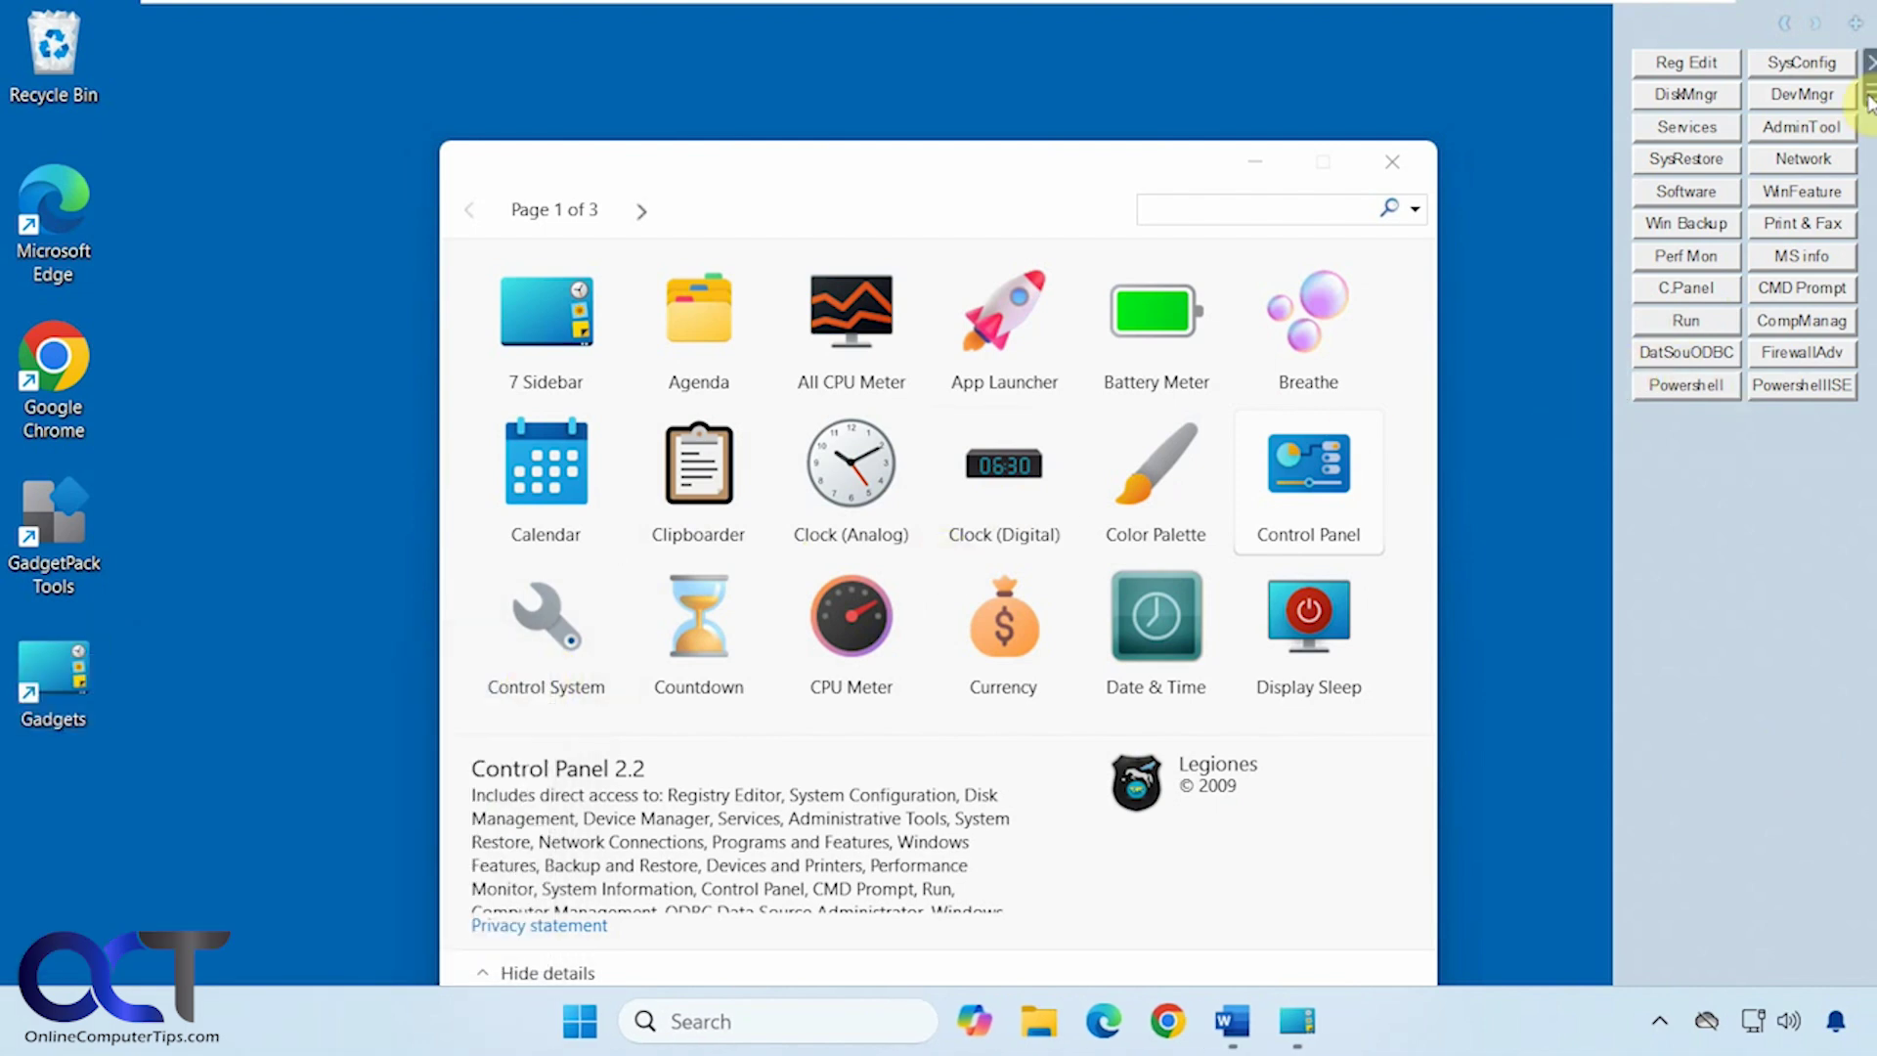
left_click(1869, 65)
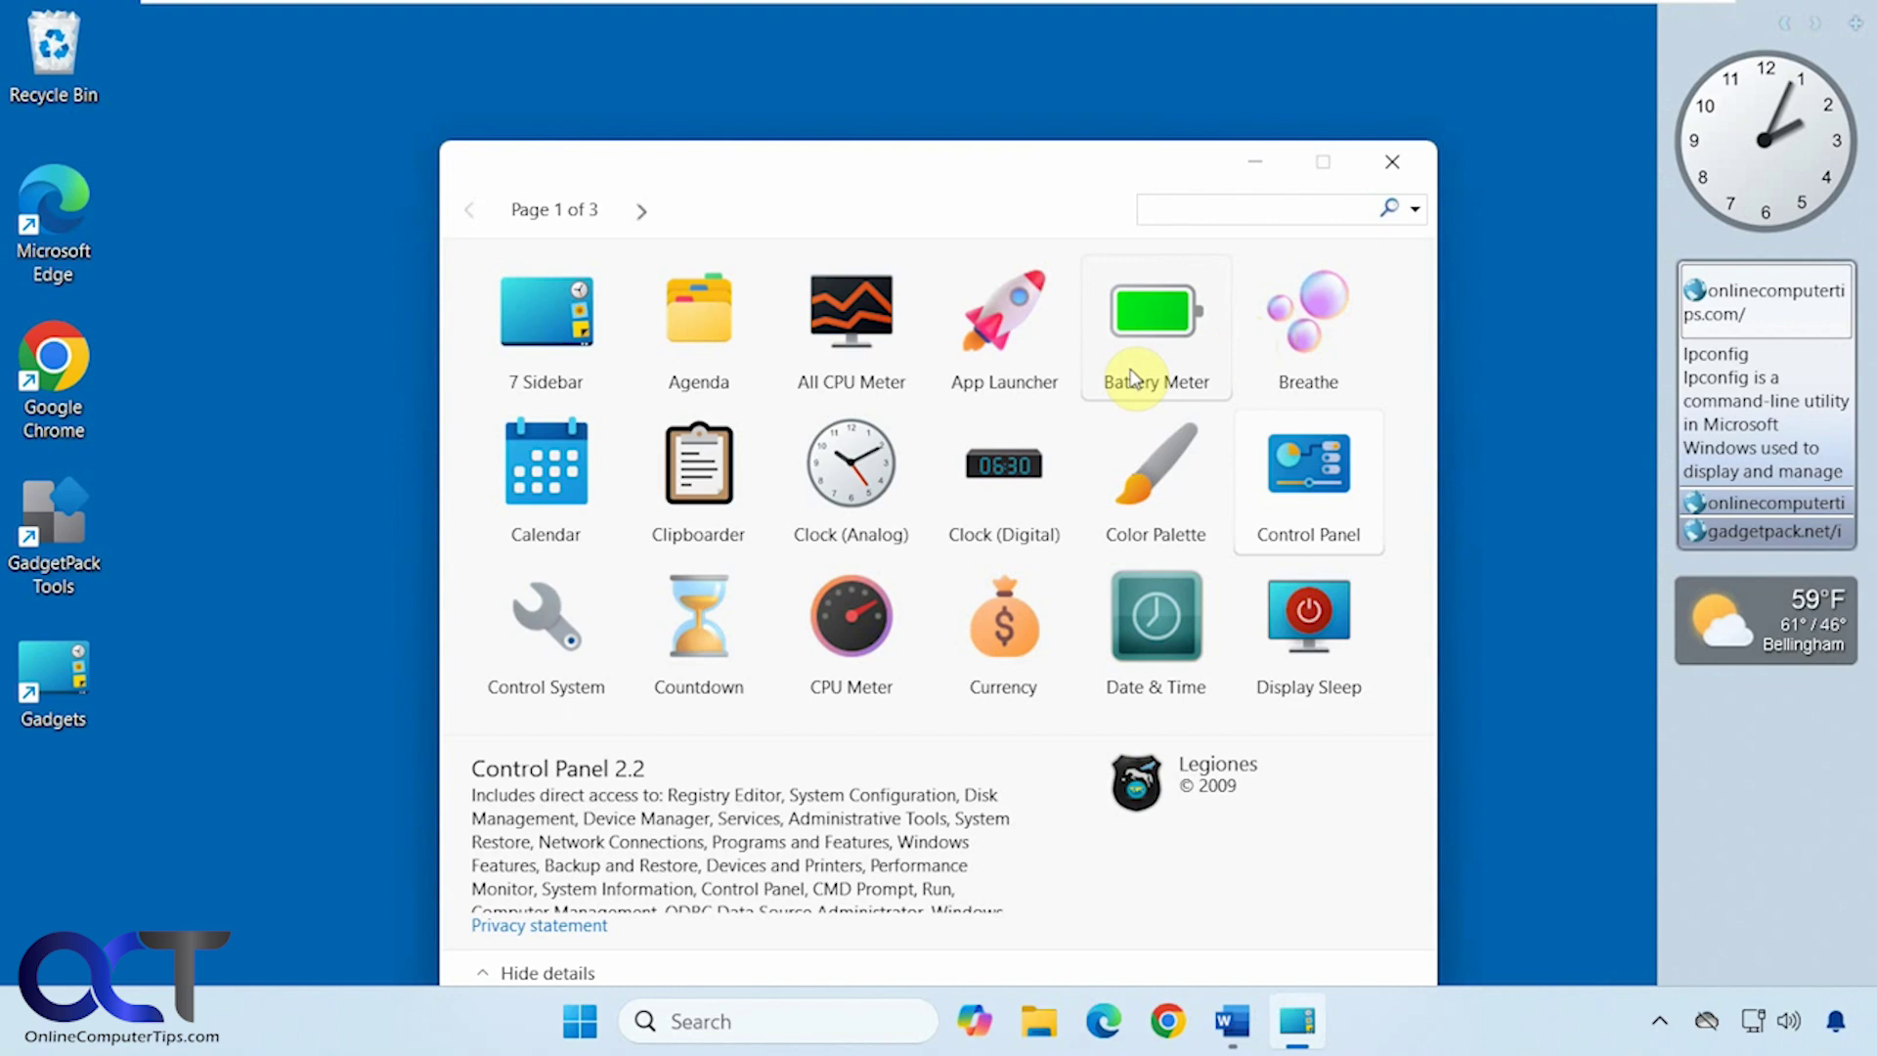
left_click_drag(586, 647, 1771, 794)
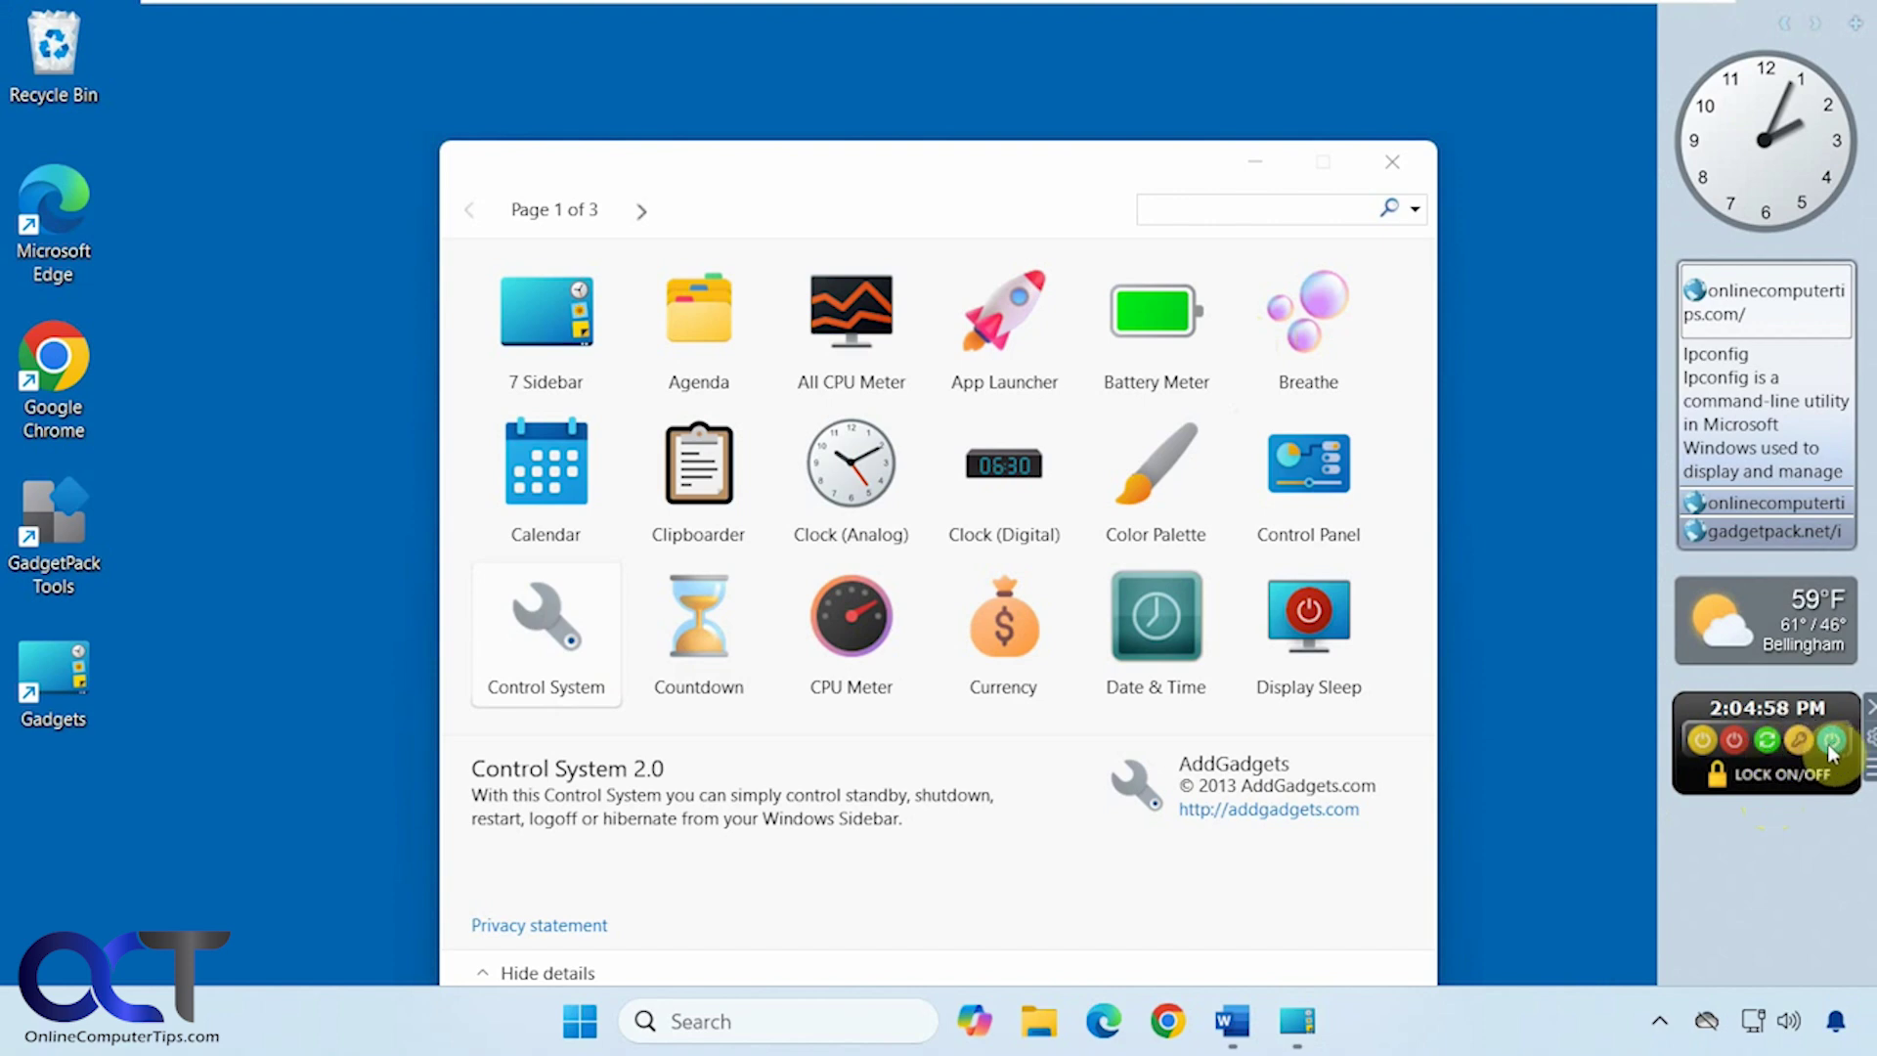
left_click(1869, 735)
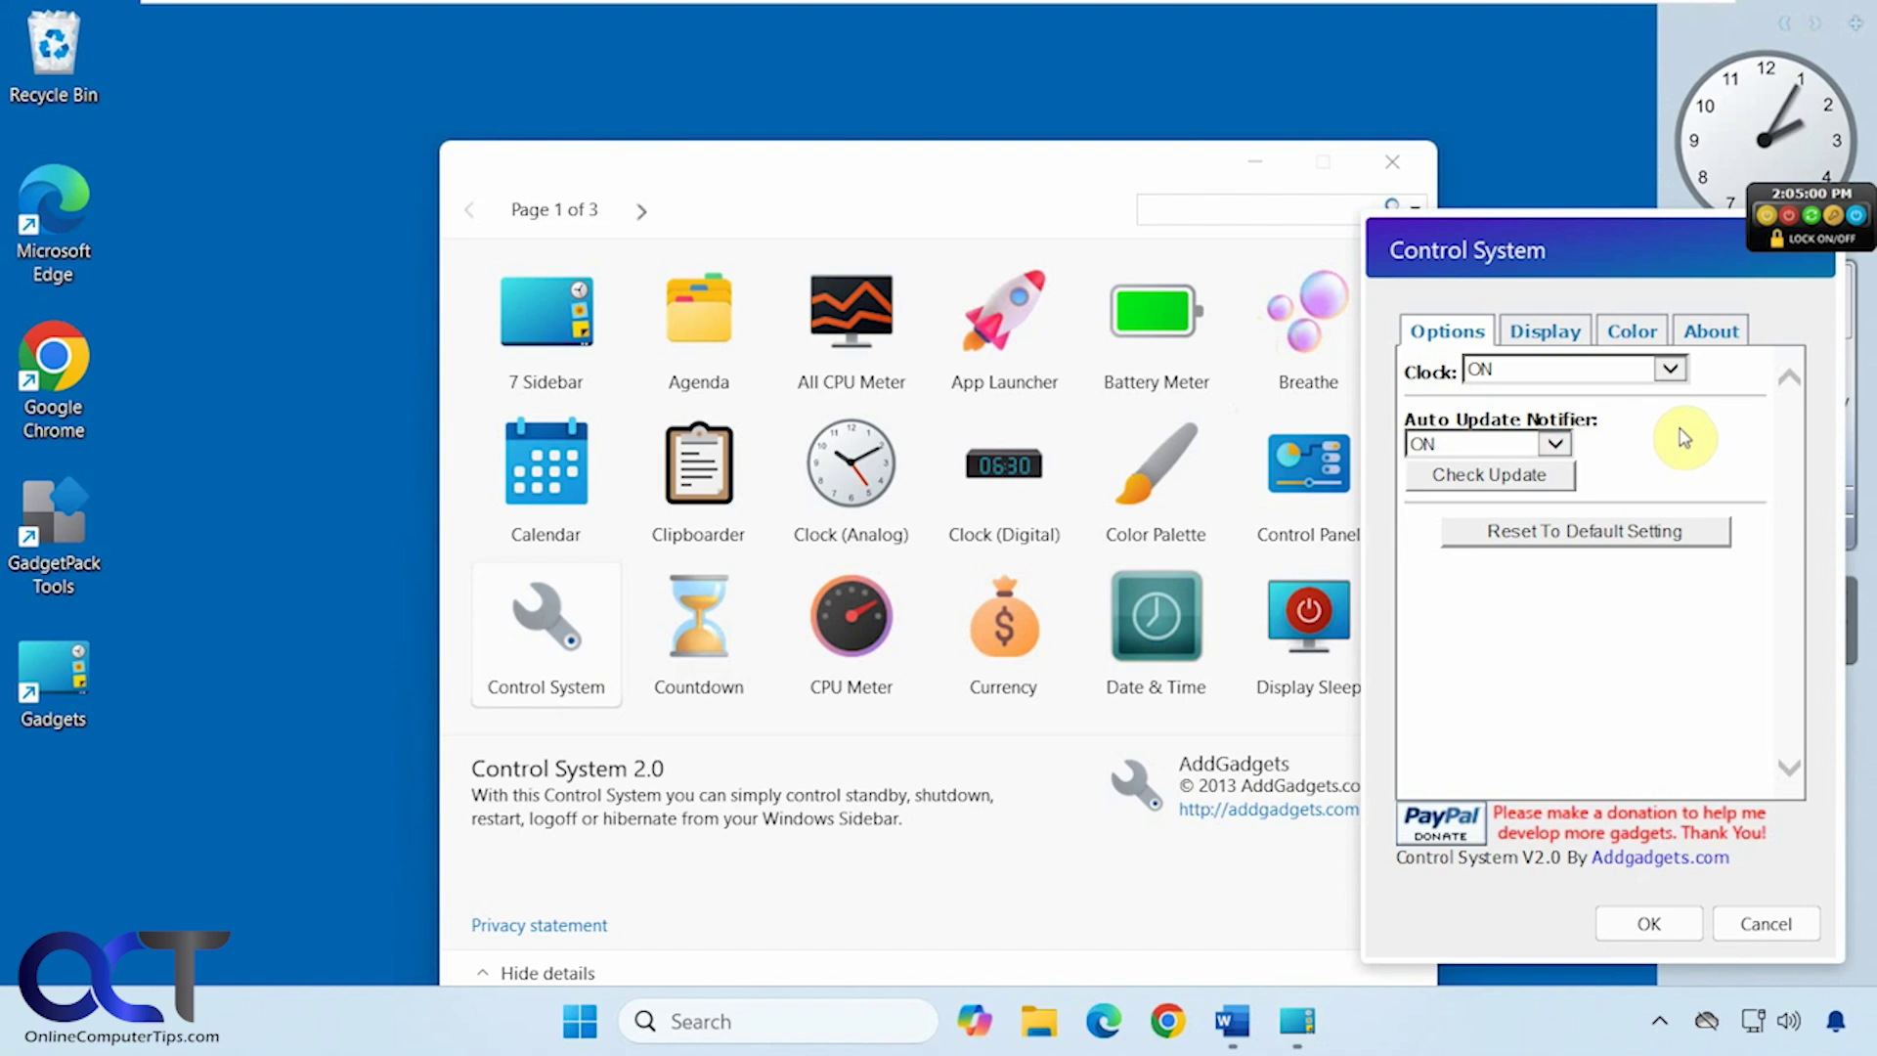
left_click(1546, 333)
left_click(1642, 328)
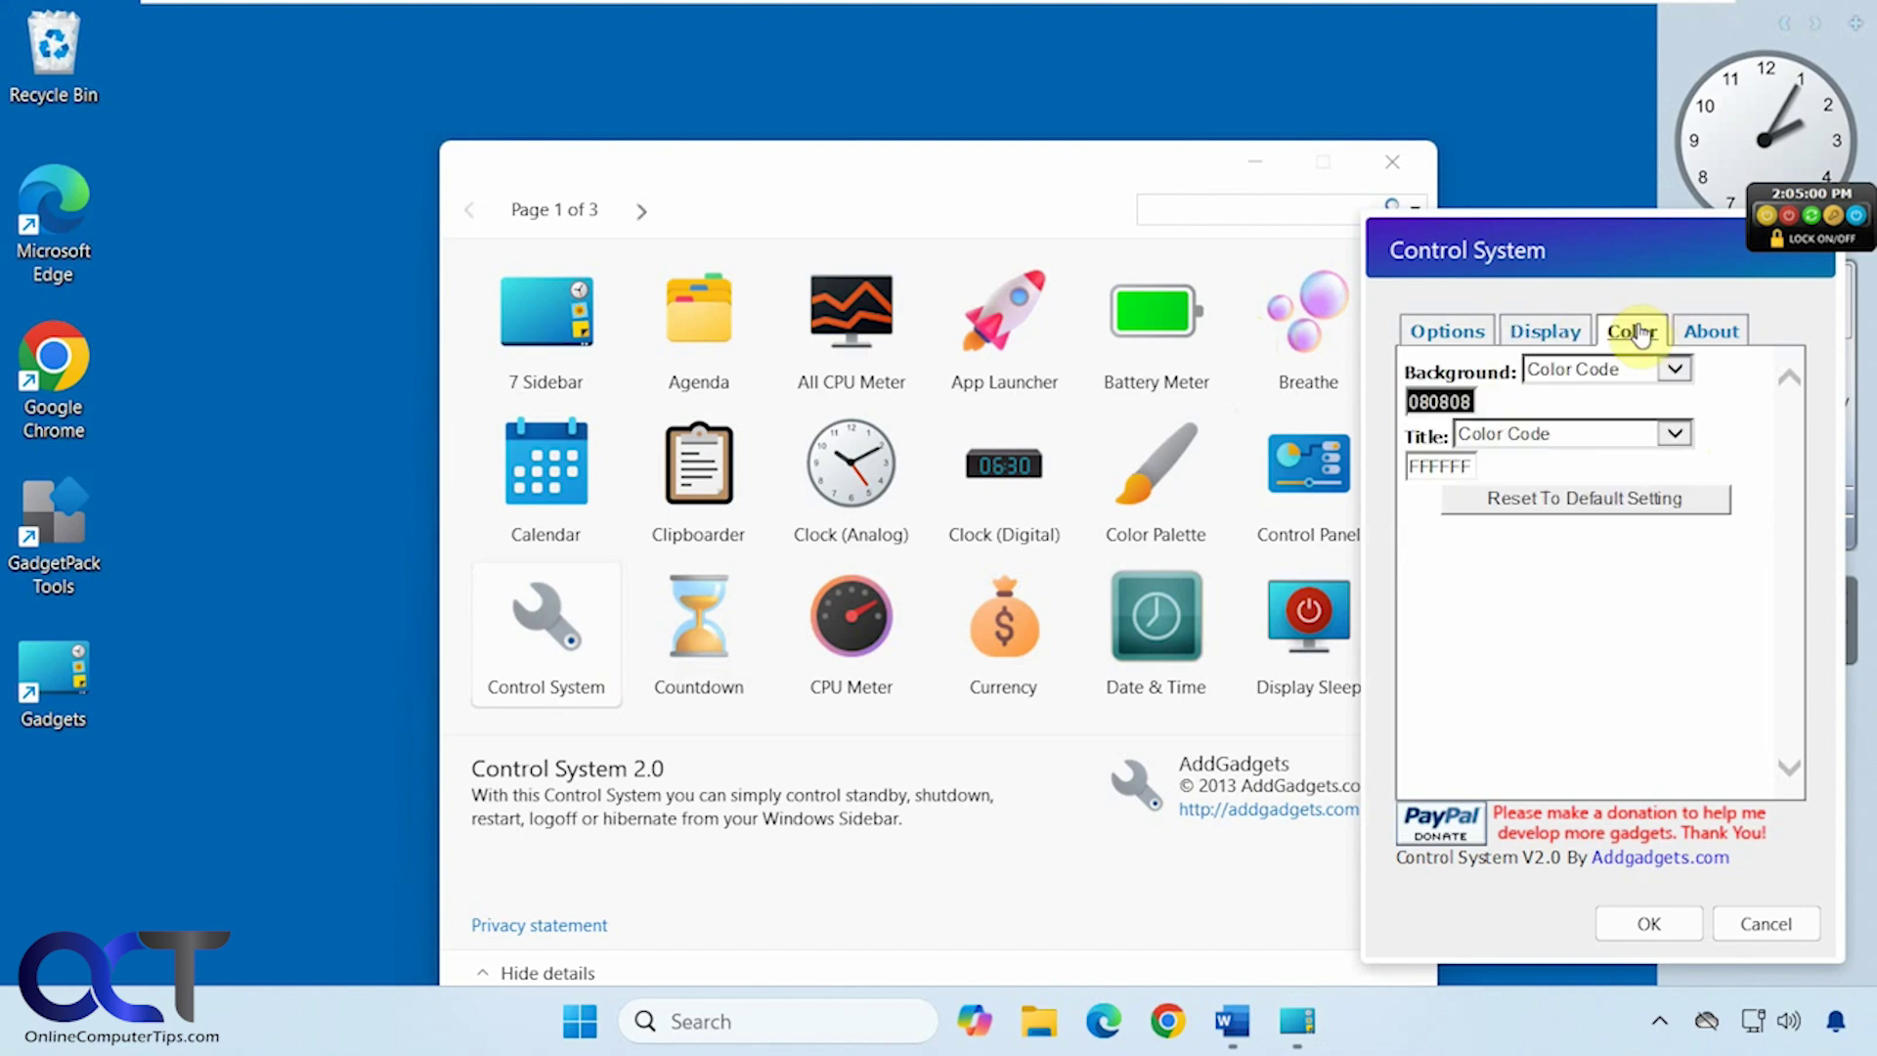
left_click(1708, 331)
left_click(1775, 918)
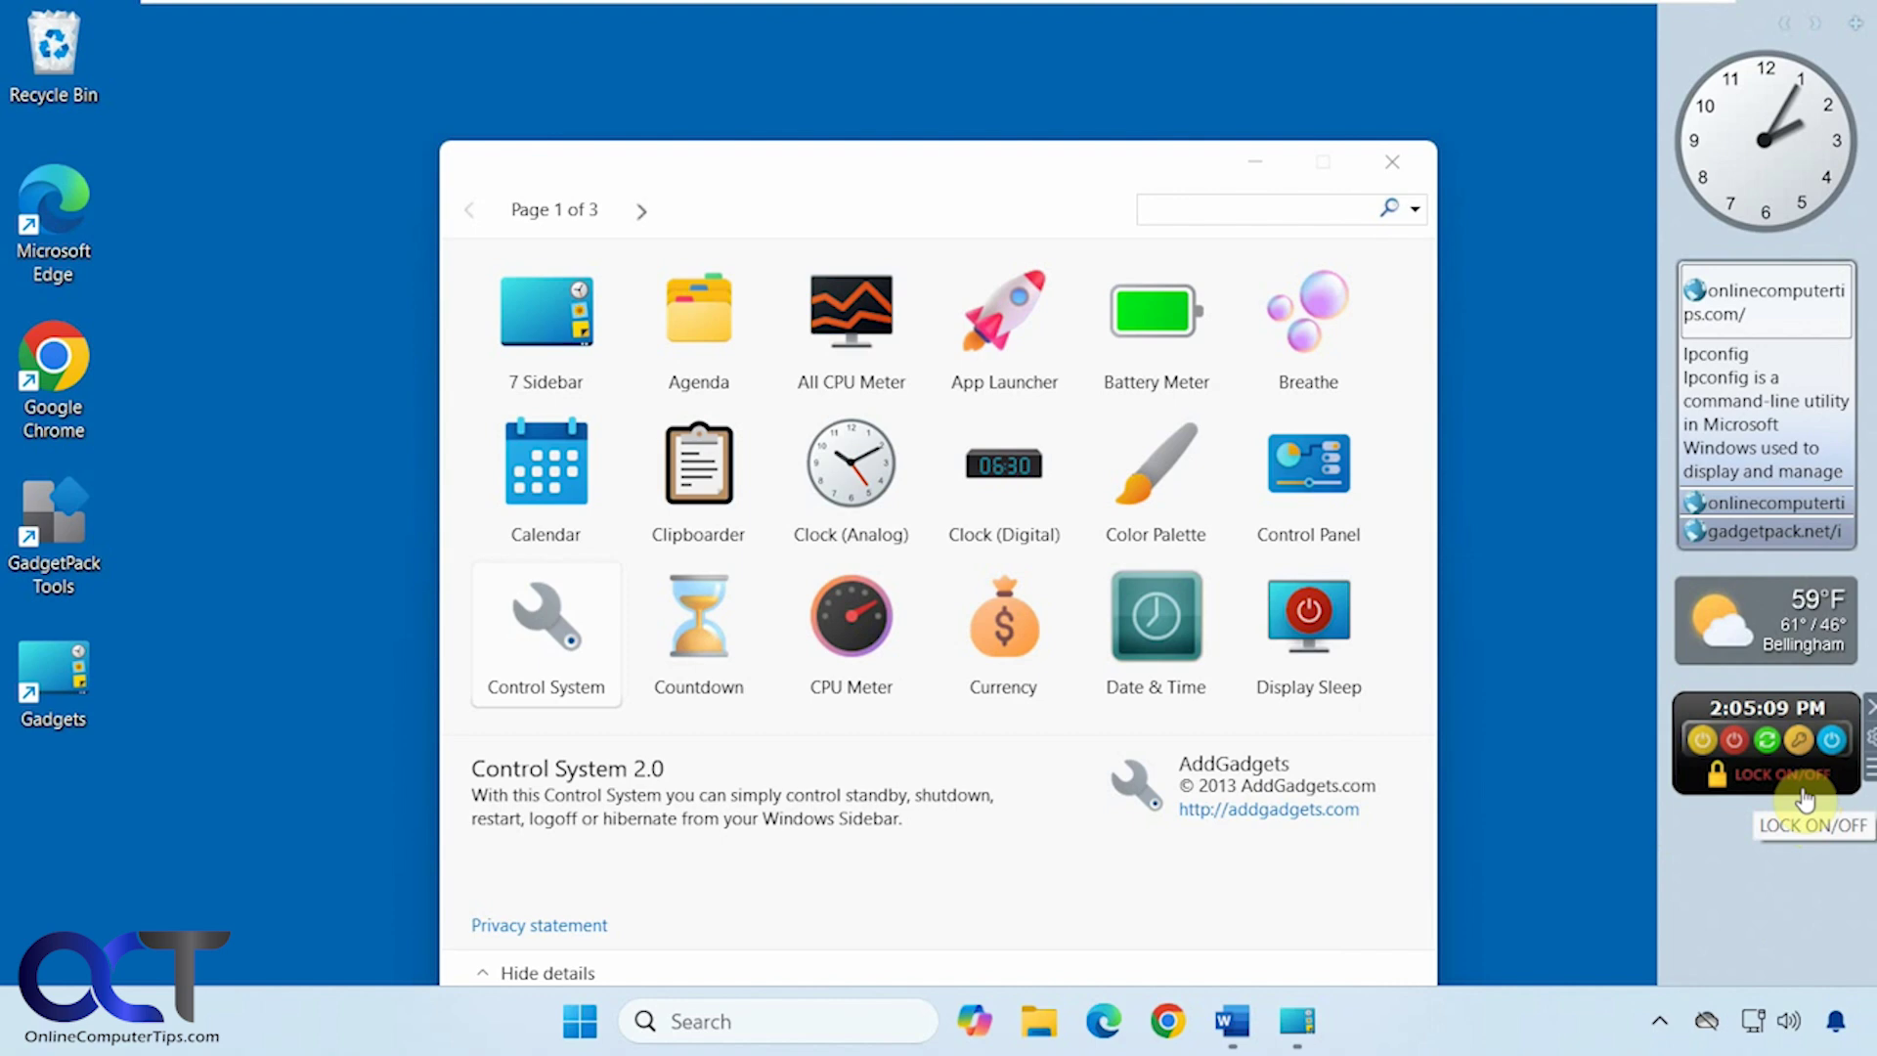
left_click(1869, 706)
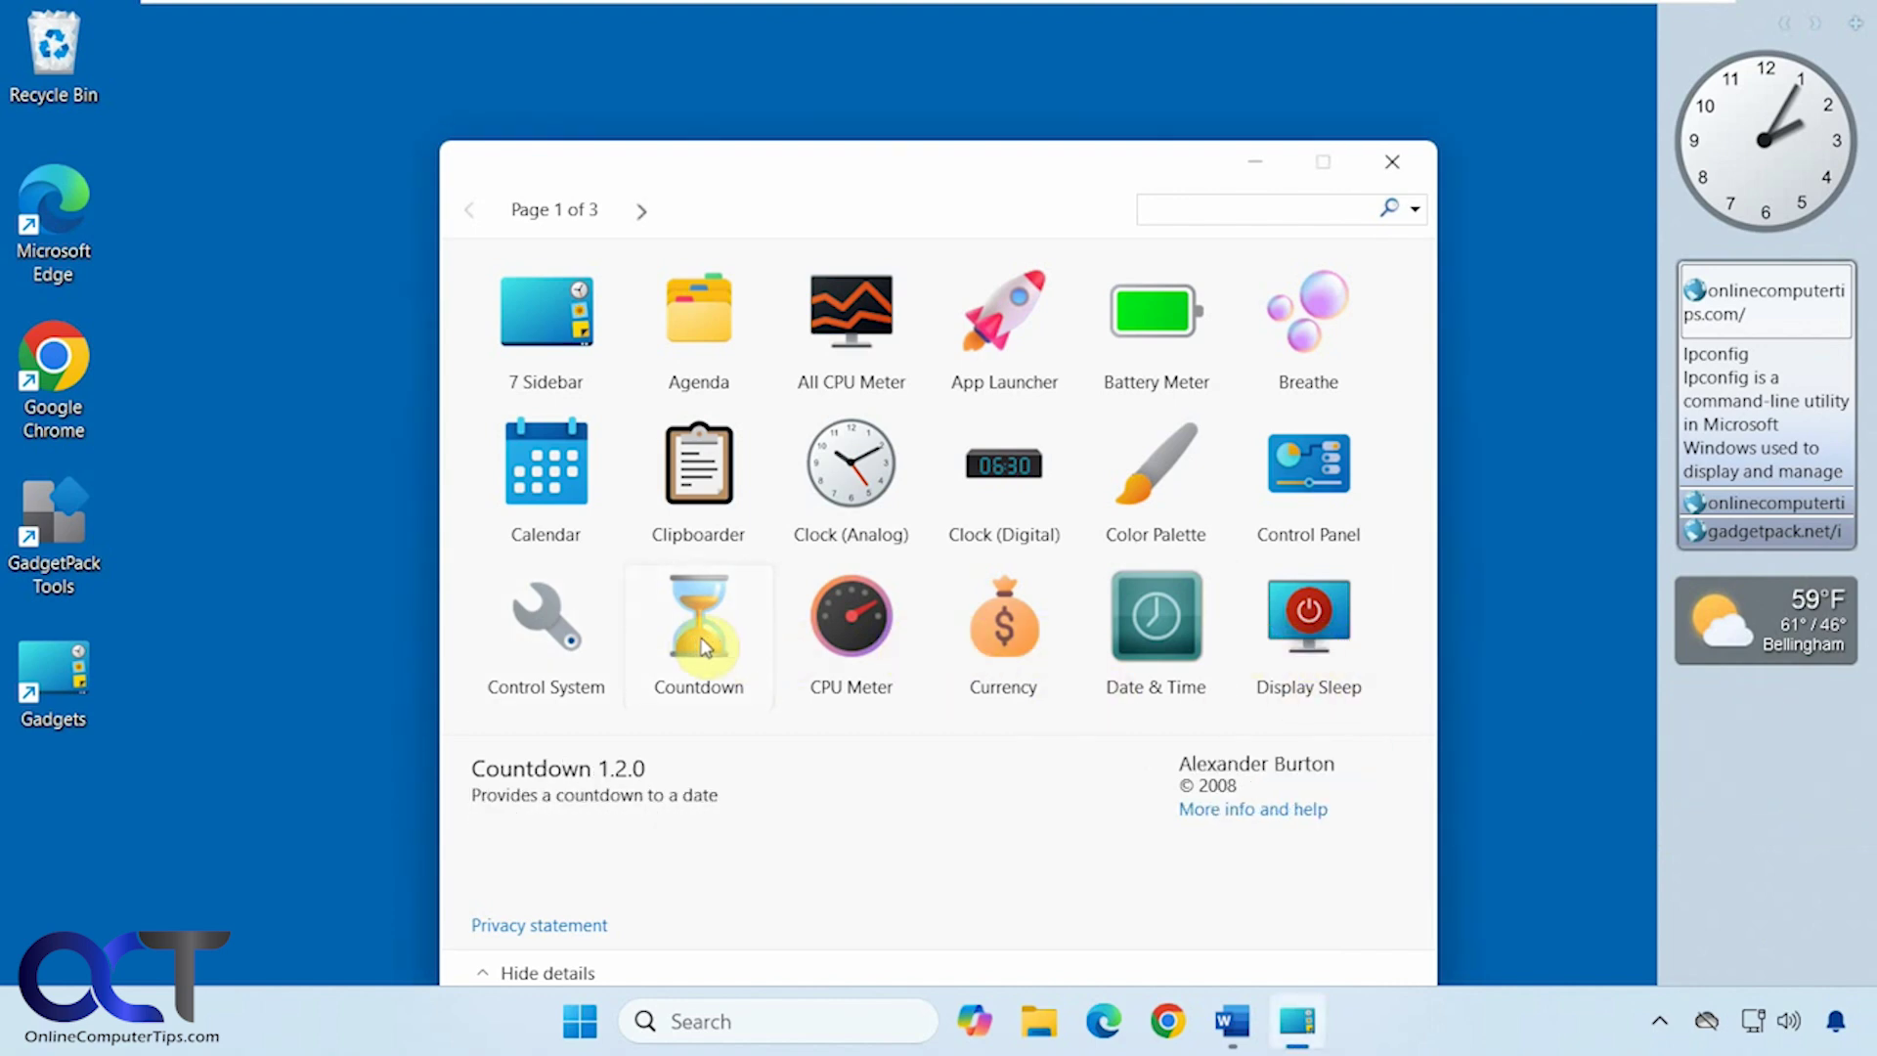
left_click_drag(702, 647, 1759, 762)
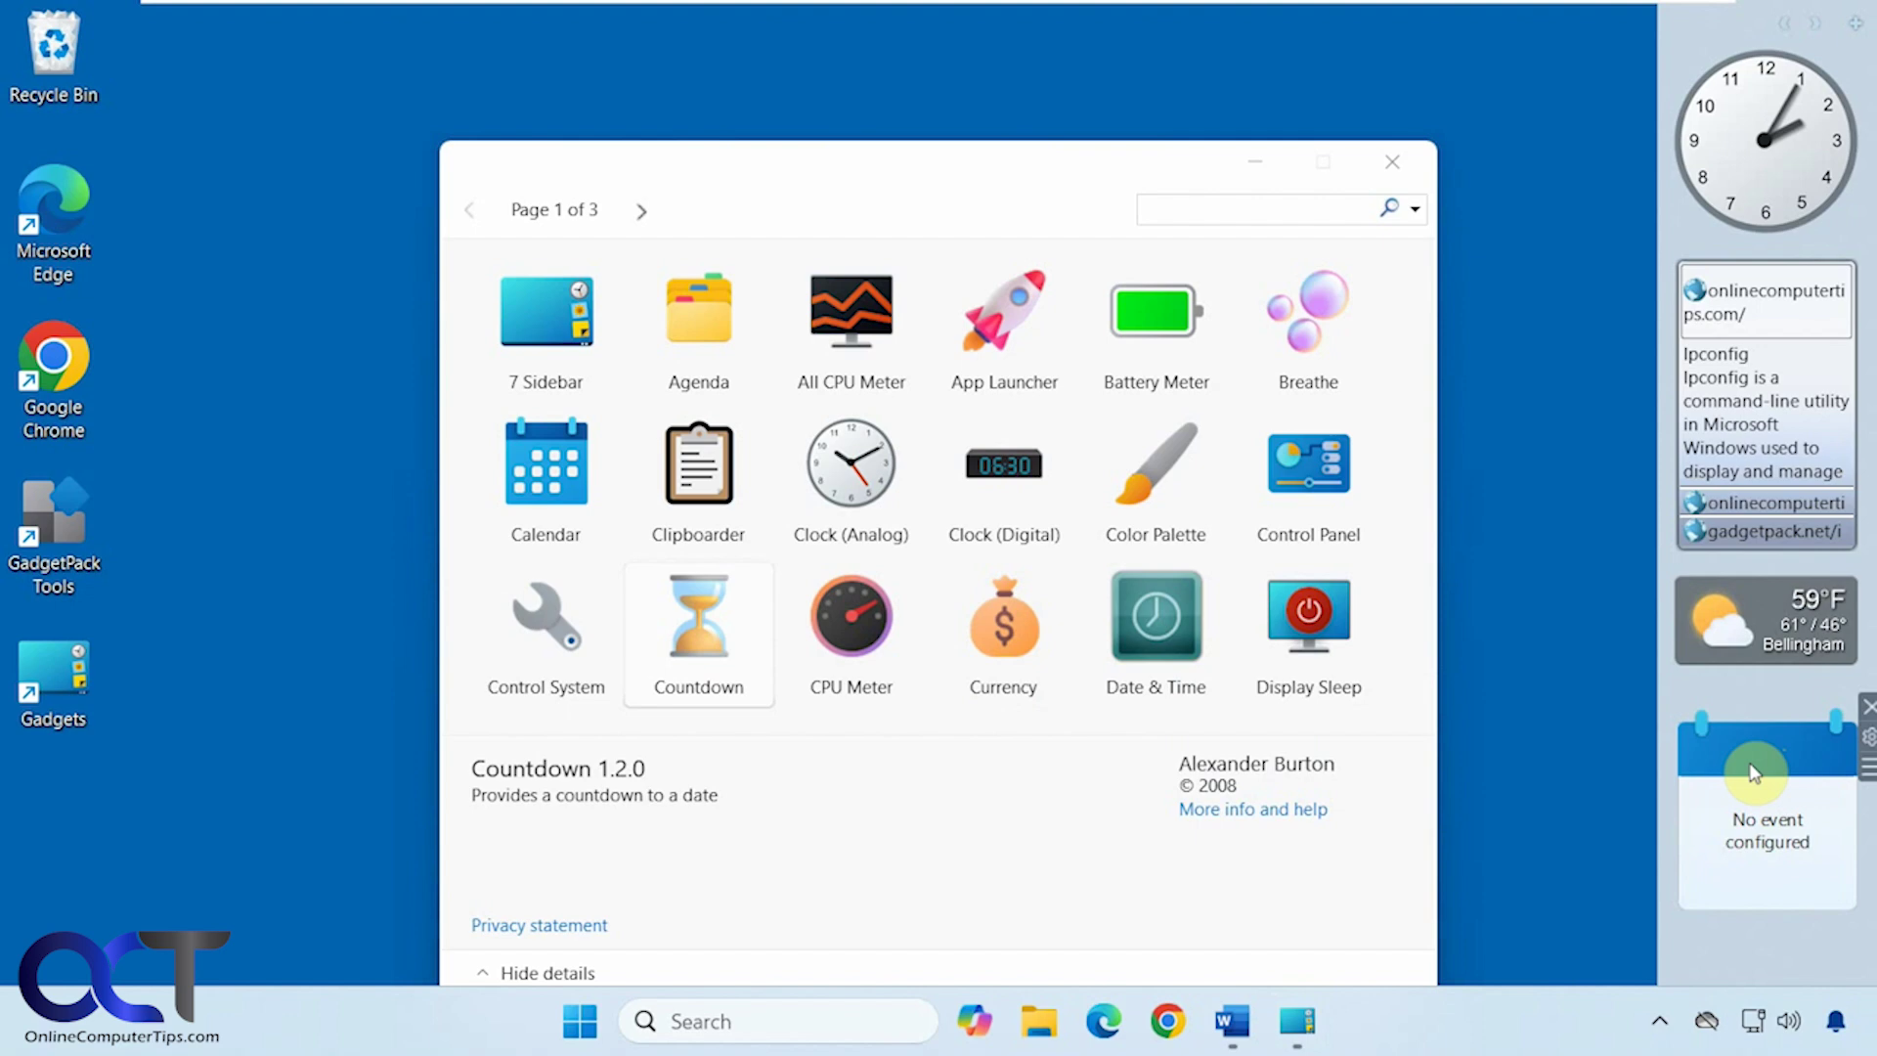
left_click(1867, 738)
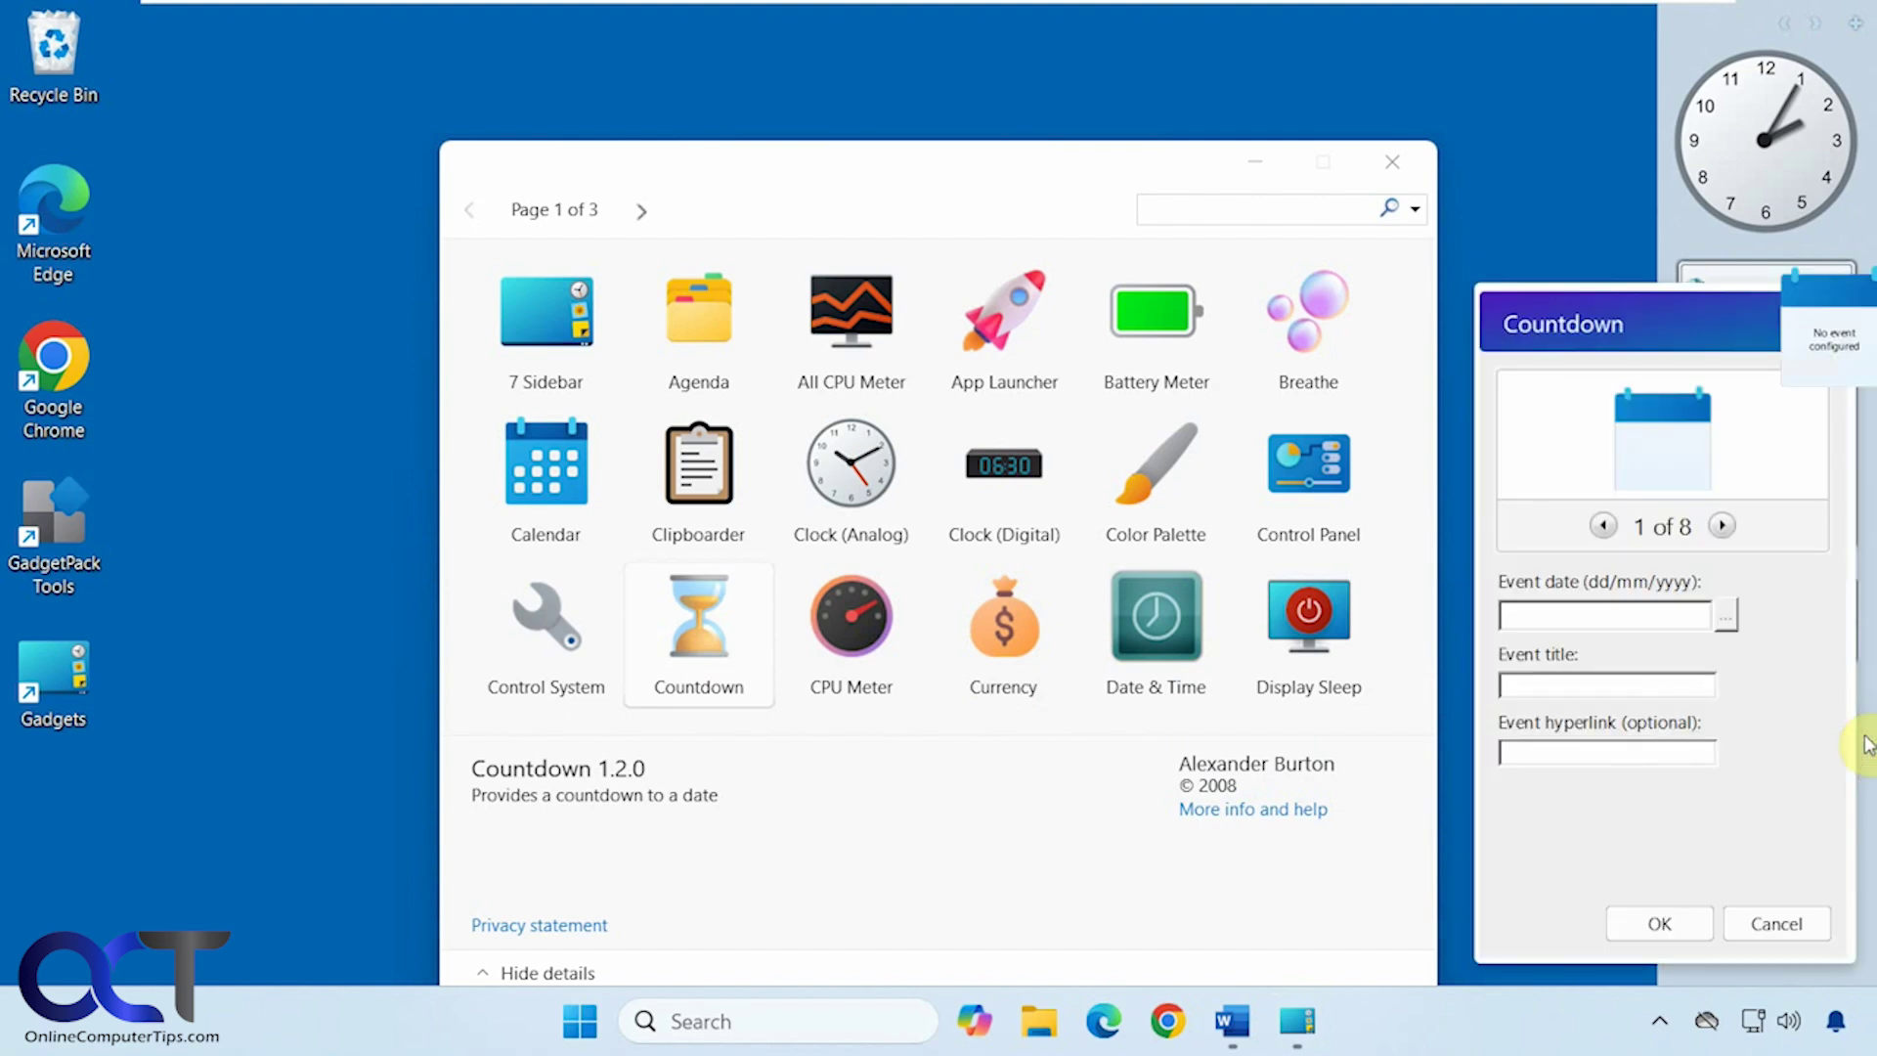
left_click(1798, 918)
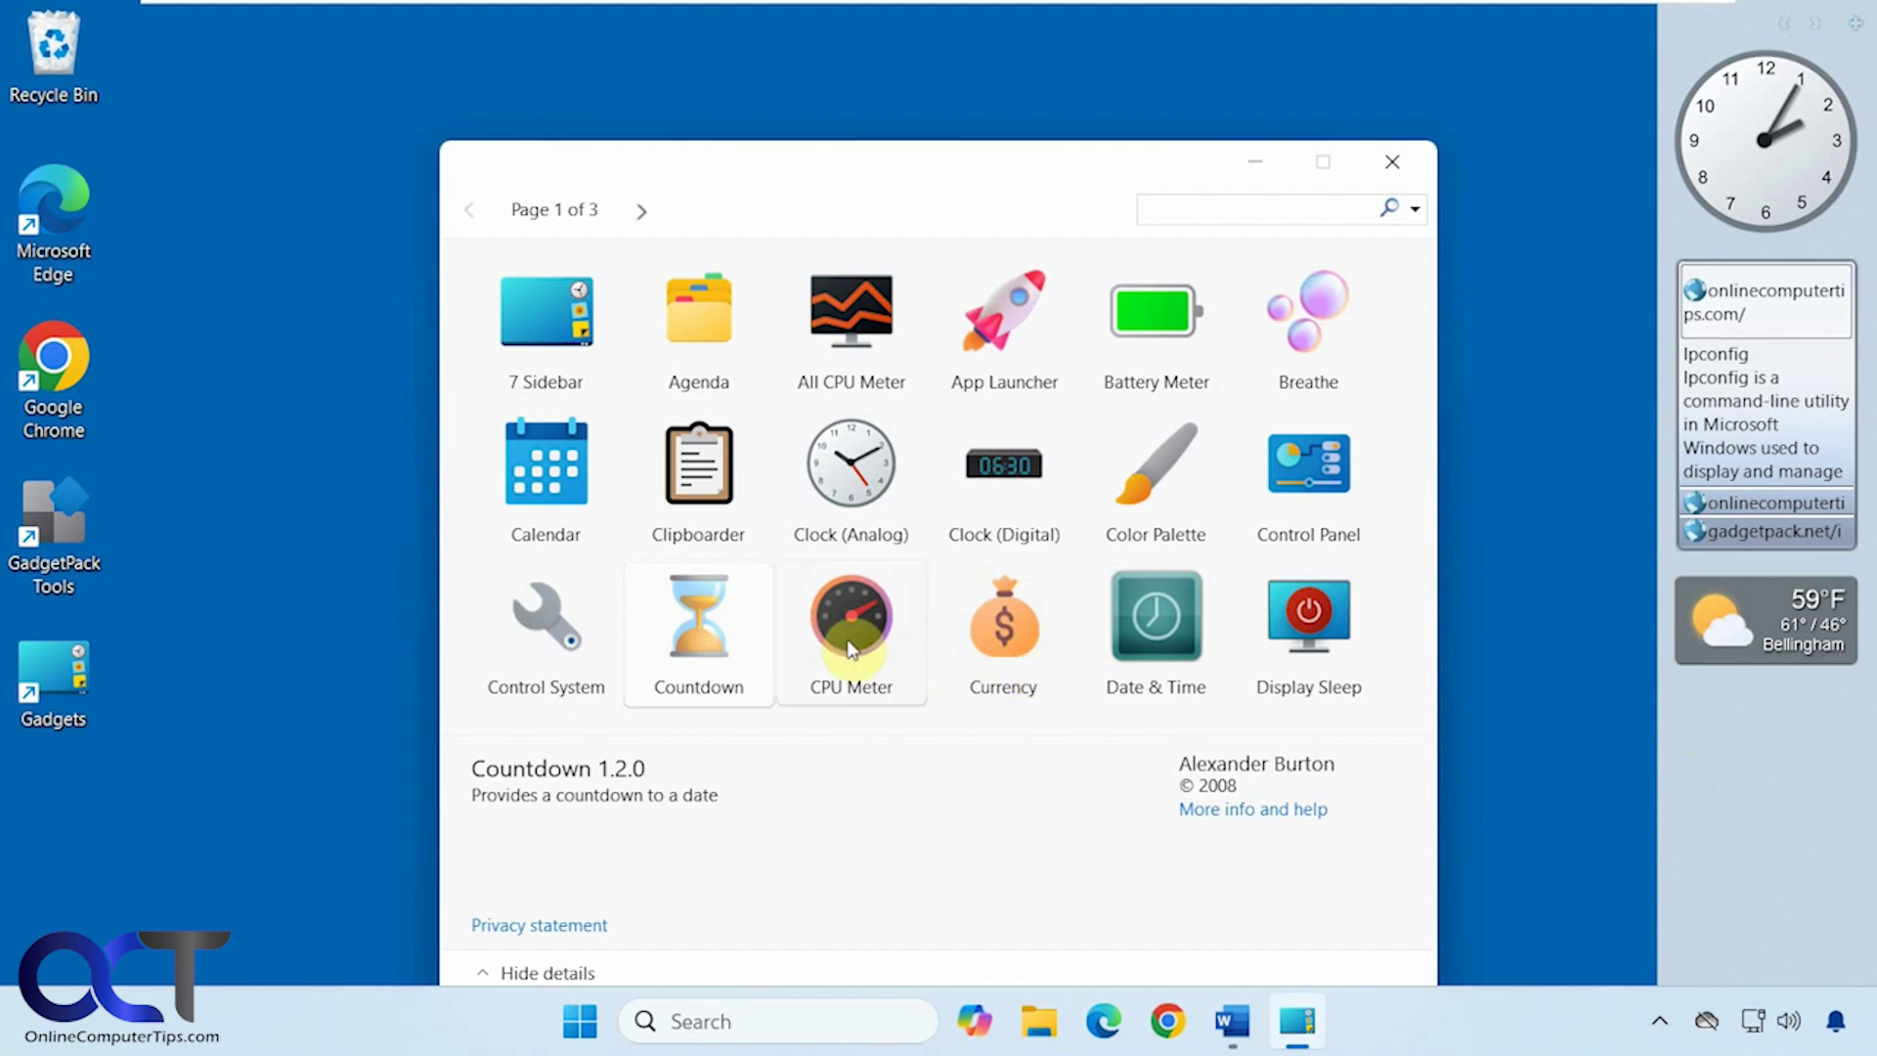
left_click(1305, 641)
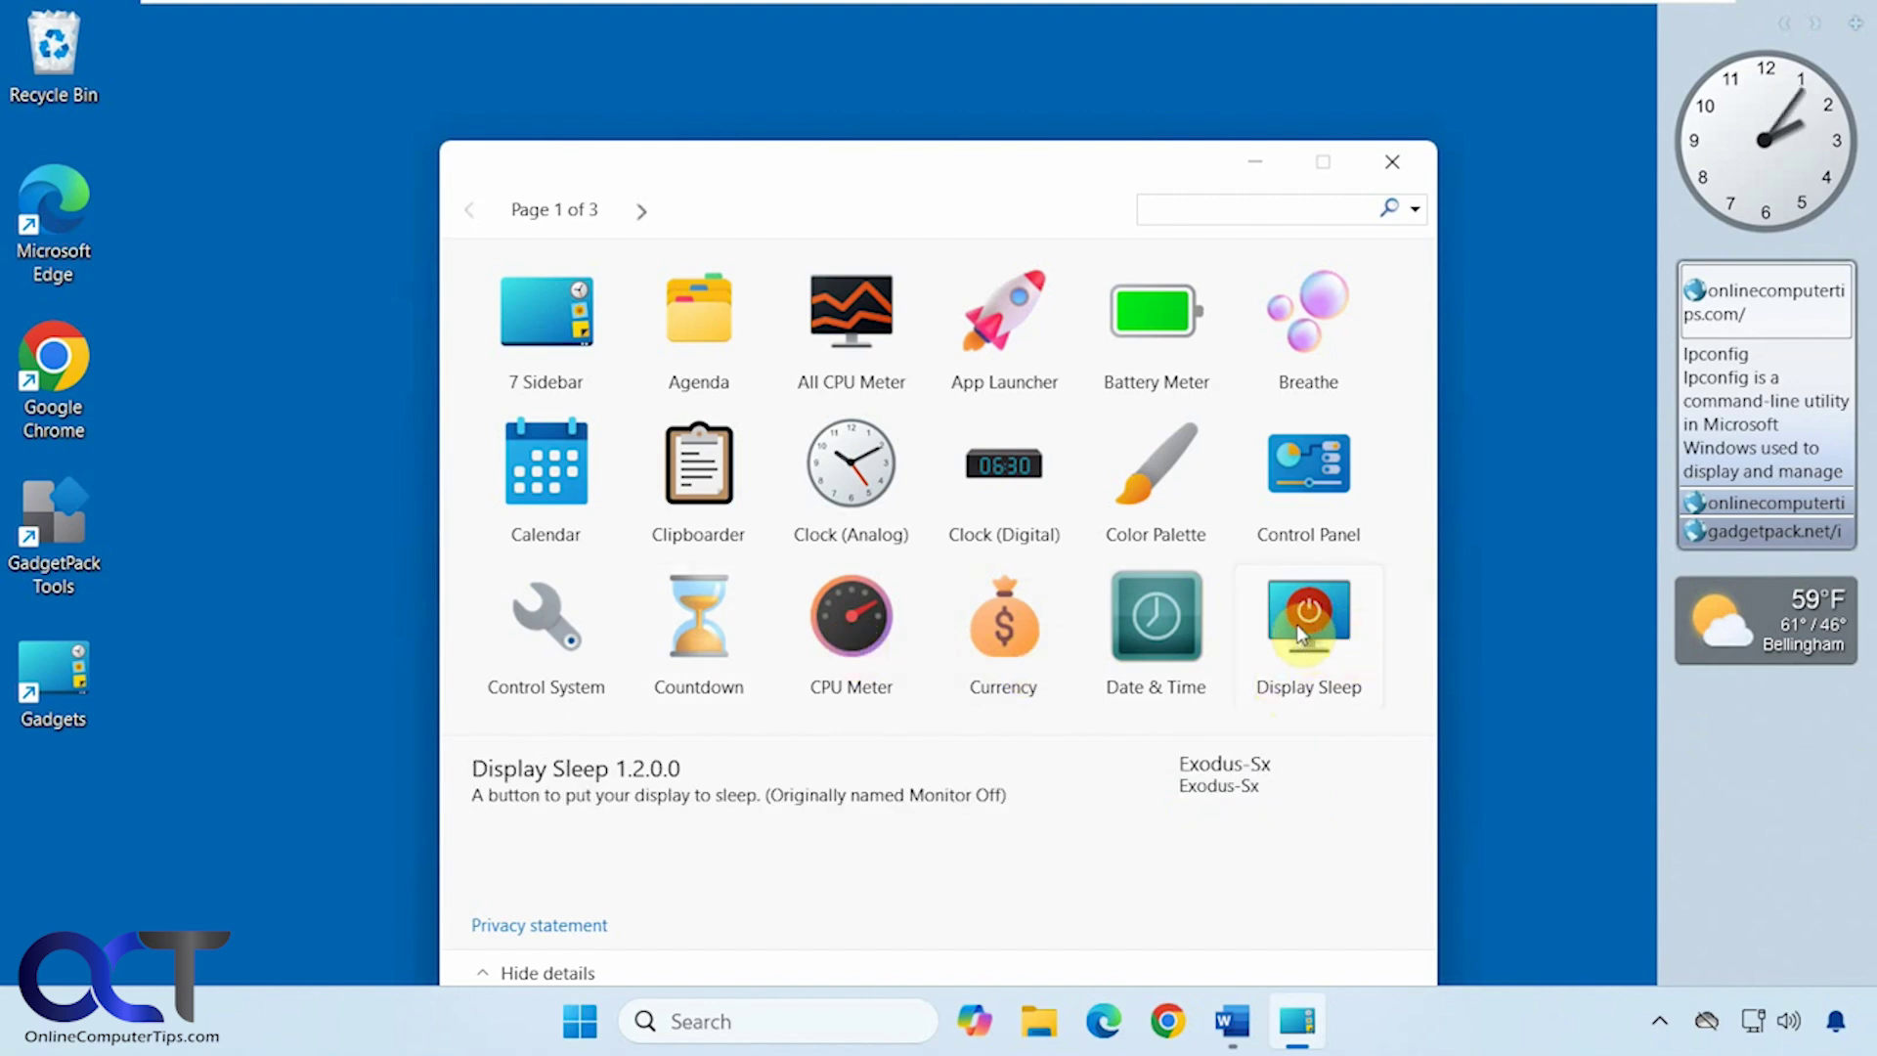
left_click_drag(1300, 633, 1776, 764)
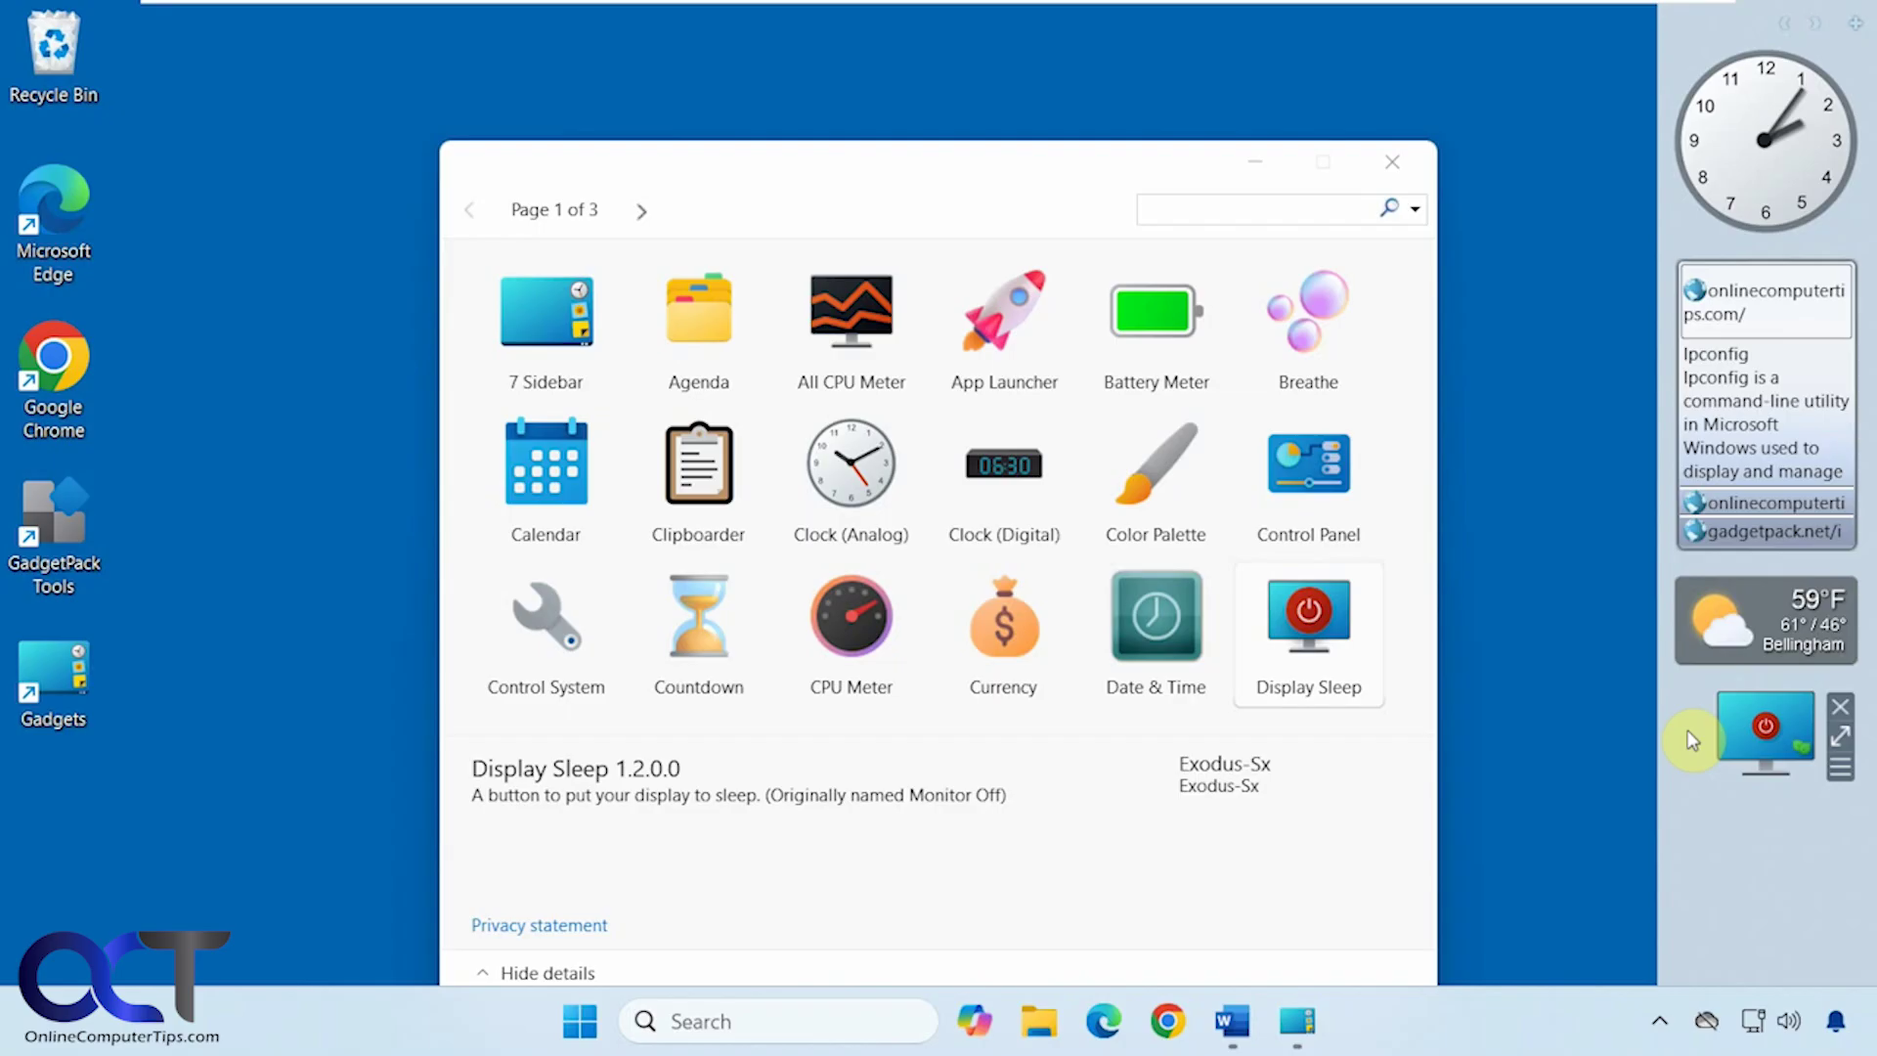
left_click(1840, 709)
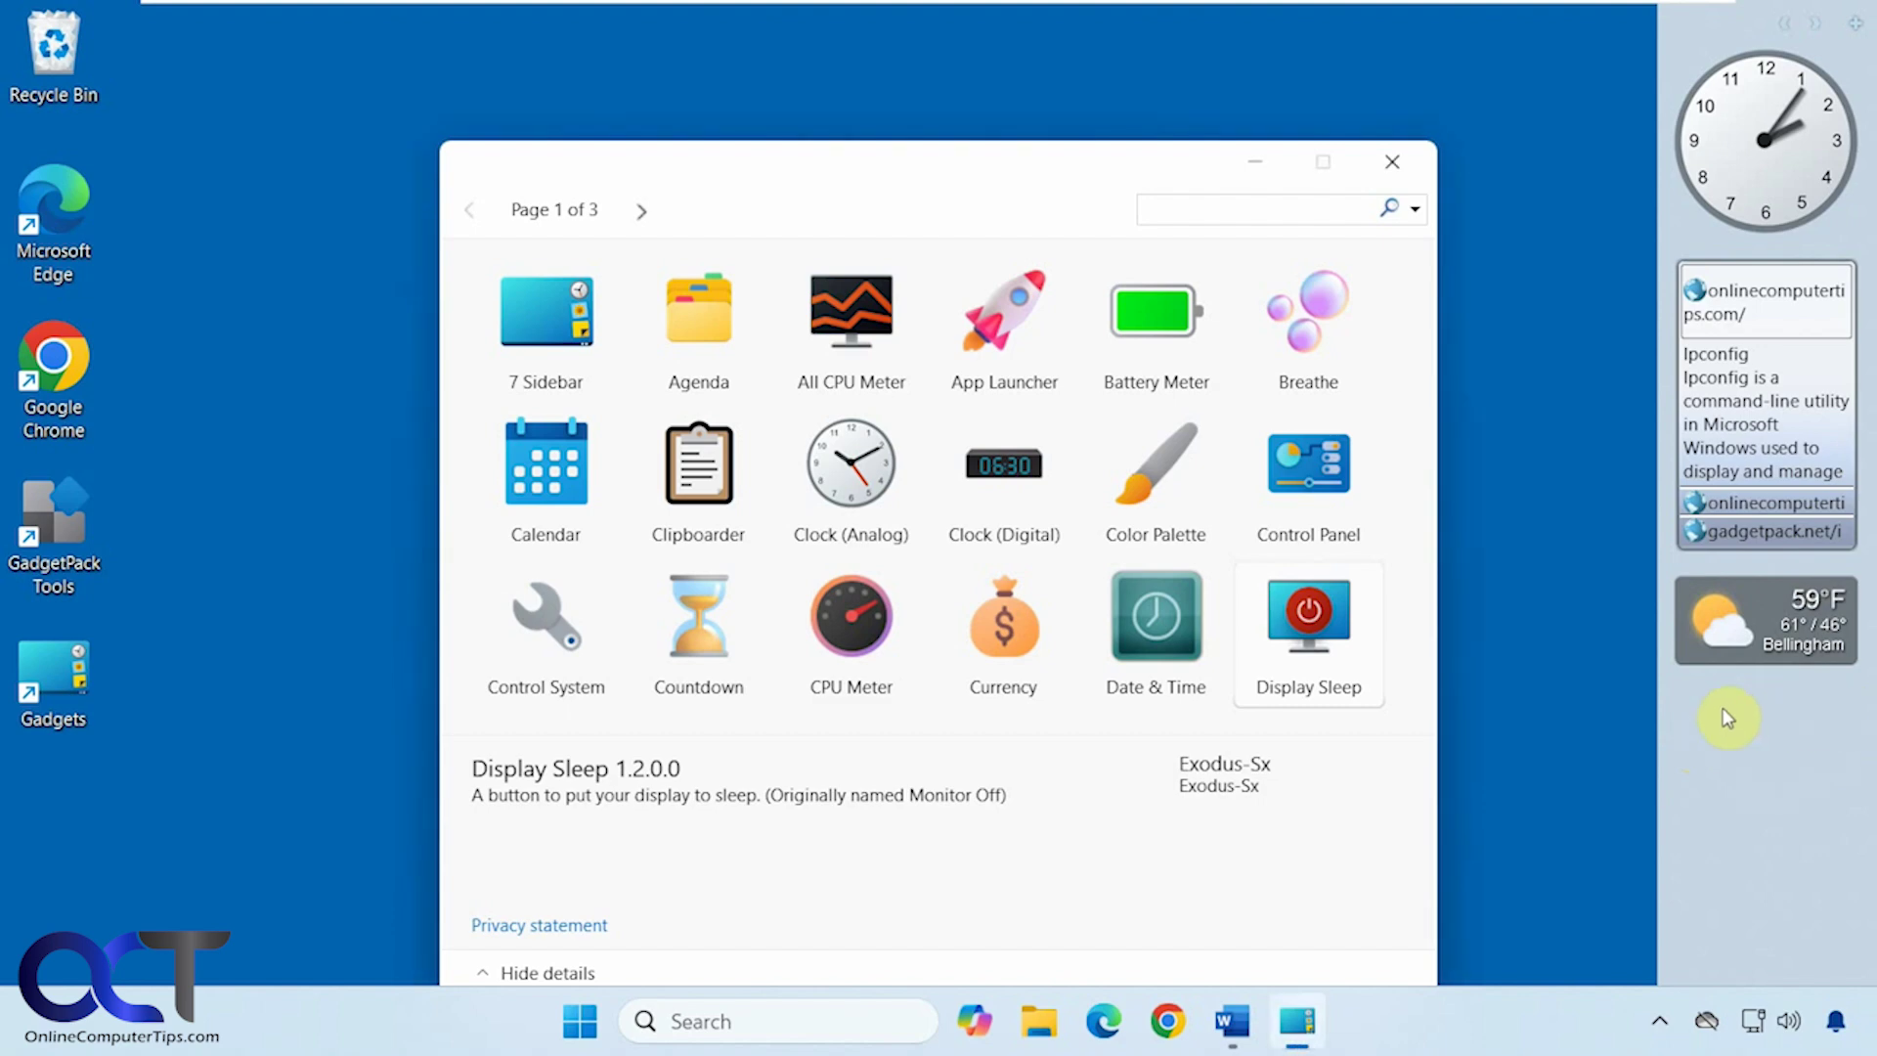
- On gallery page 2, add DriveInfo, change its background style and apply, then remove it
left_click(640, 211)
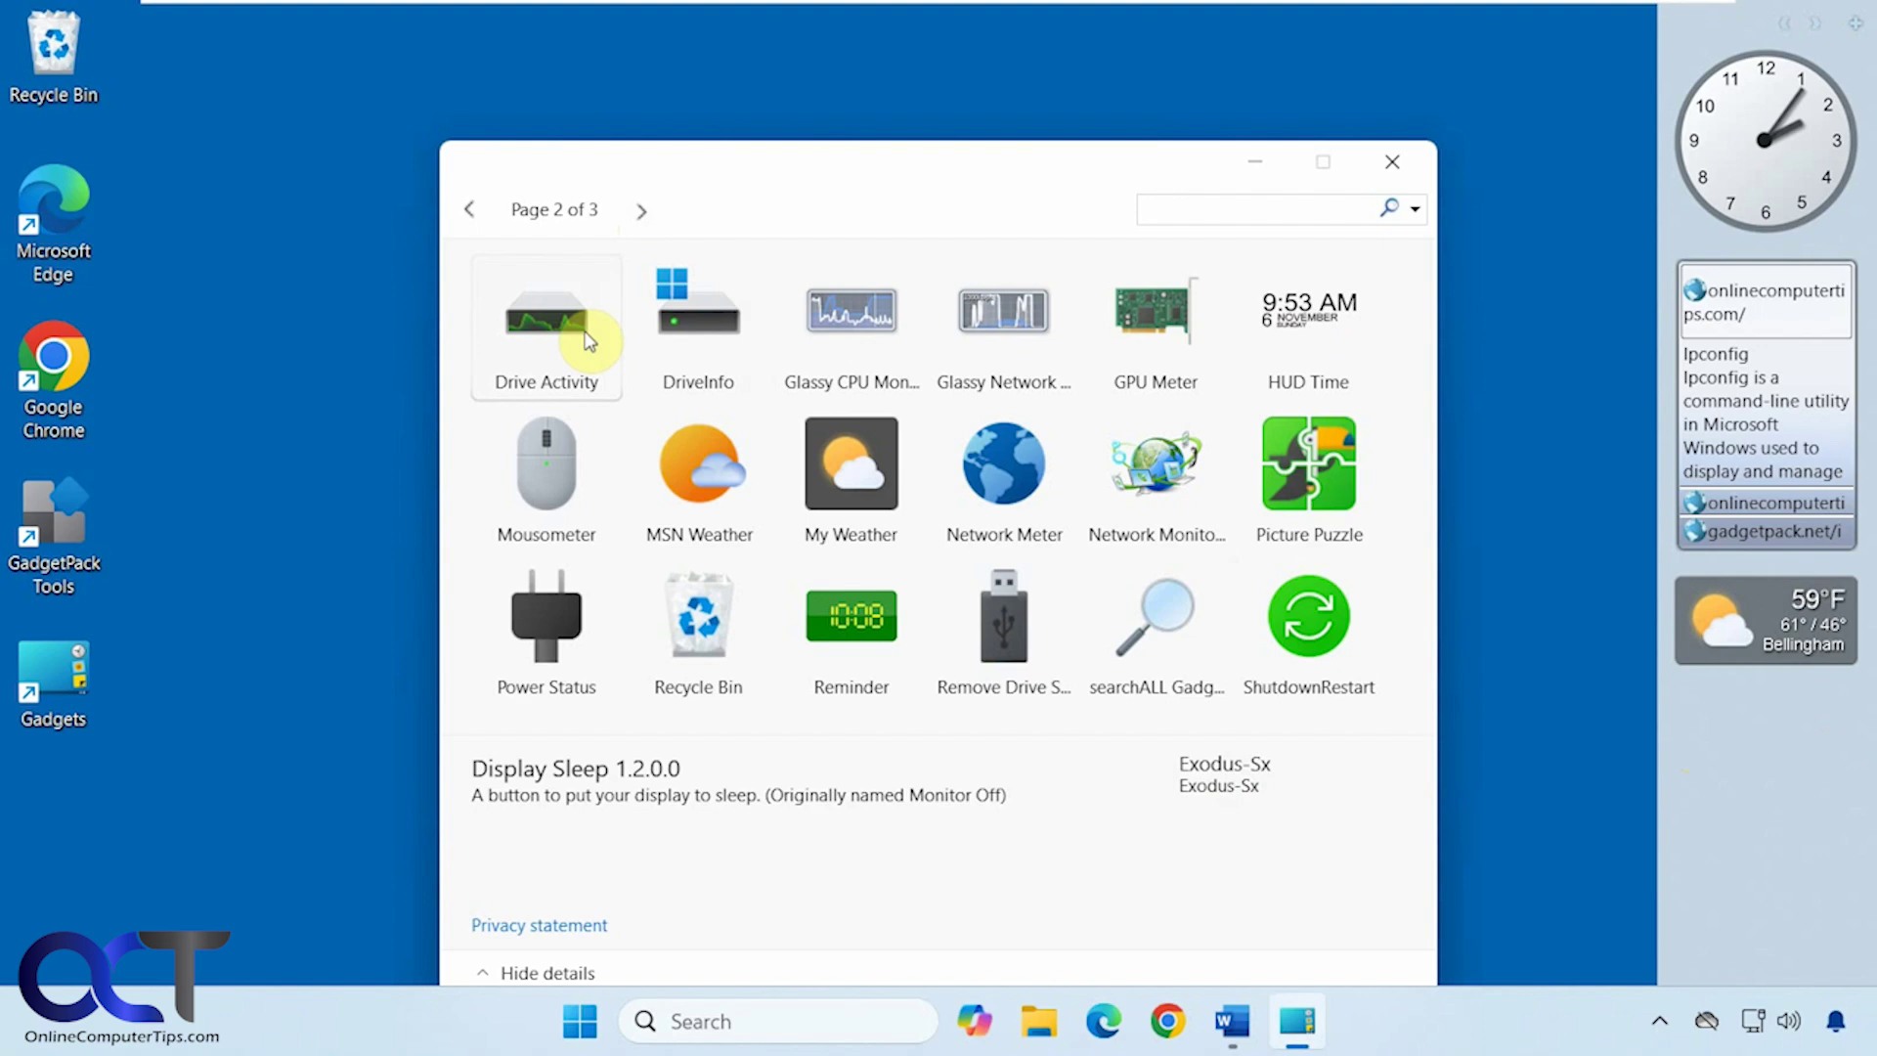
left_click_drag(698, 322, 1787, 759)
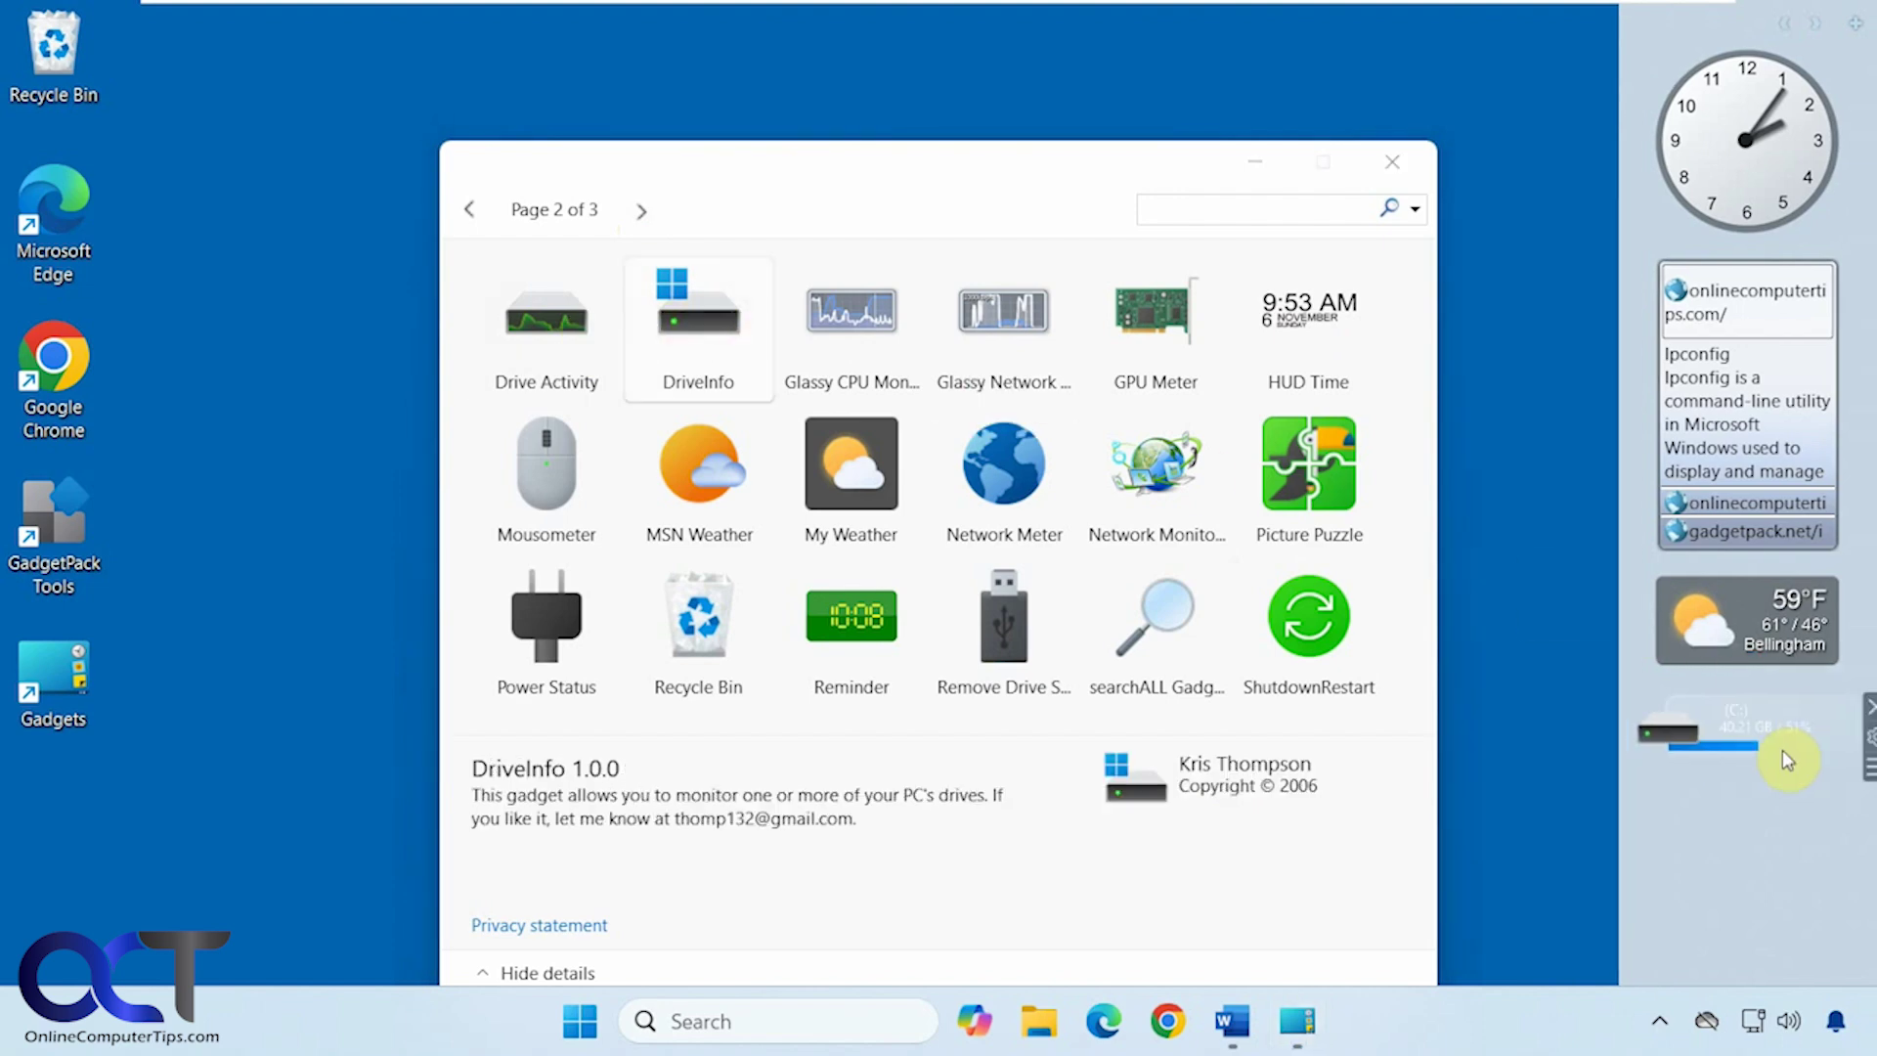
left_click(1870, 735)
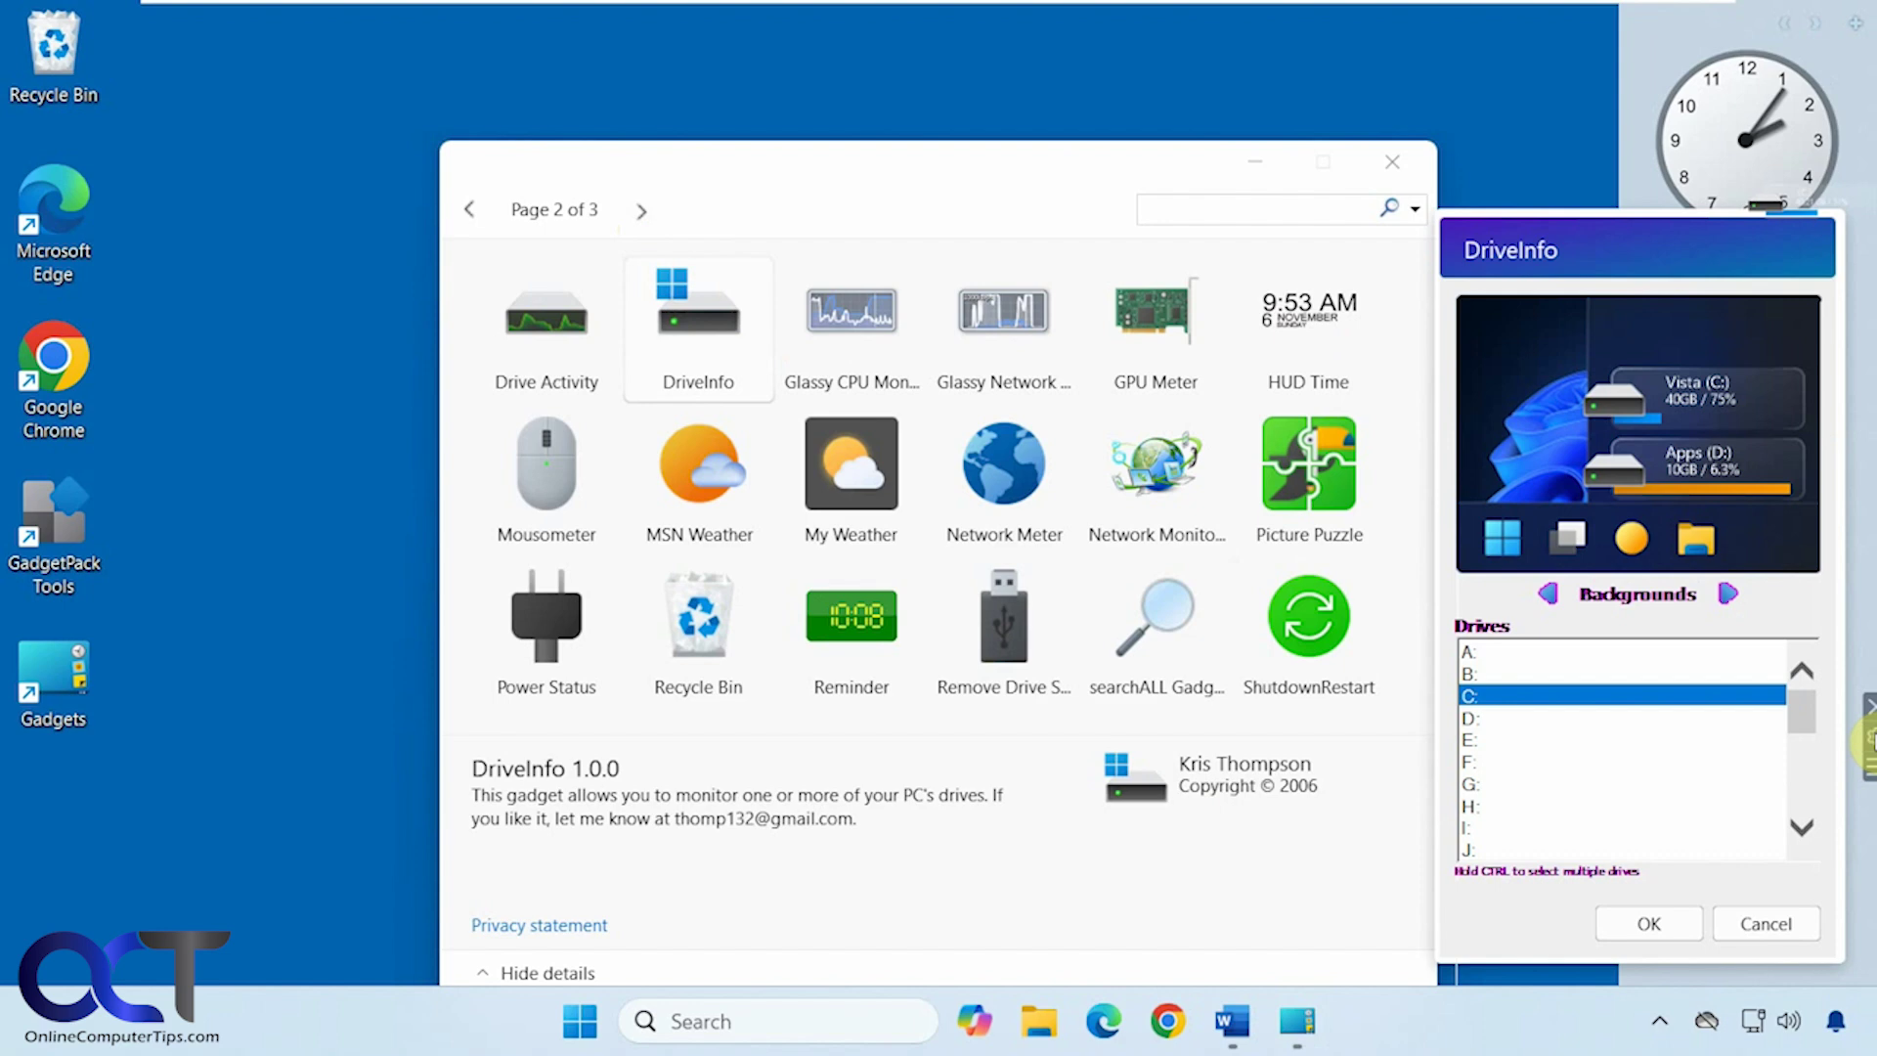
left_click(1728, 594)
left_click(1728, 595)
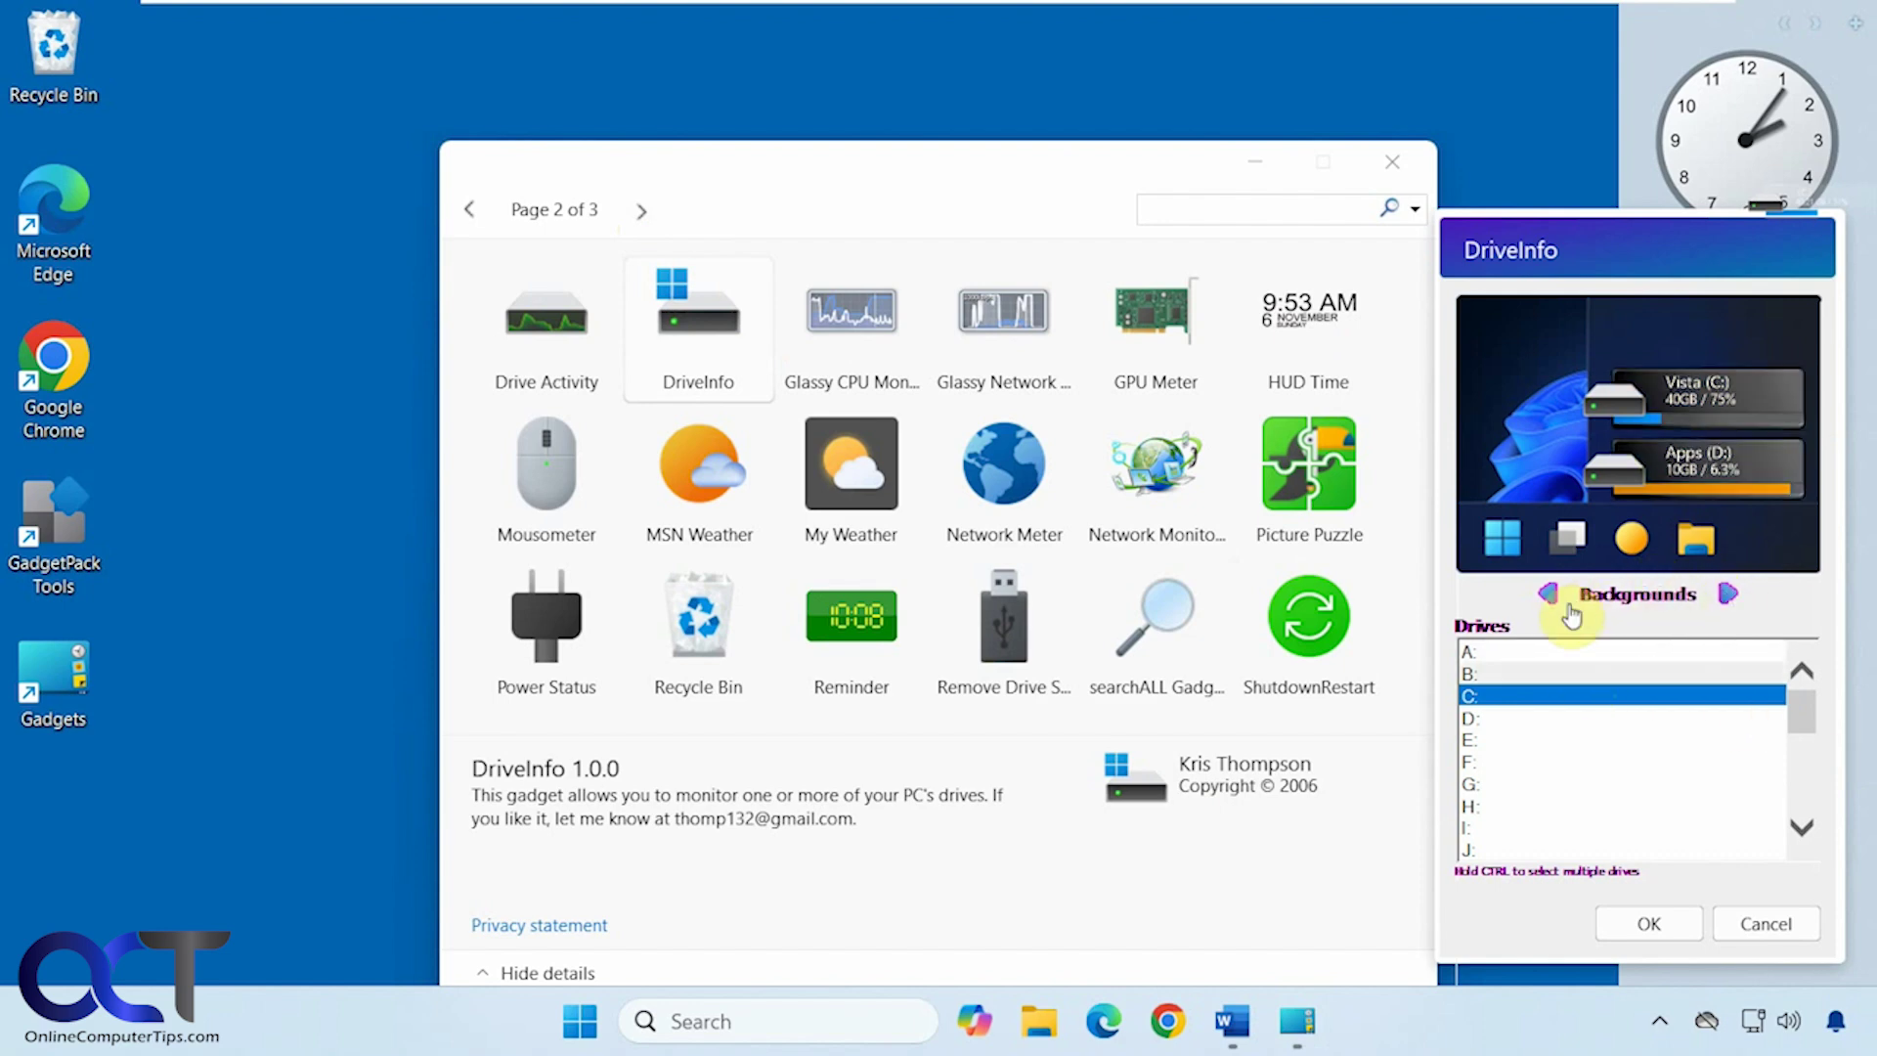
left_click(1625, 941)
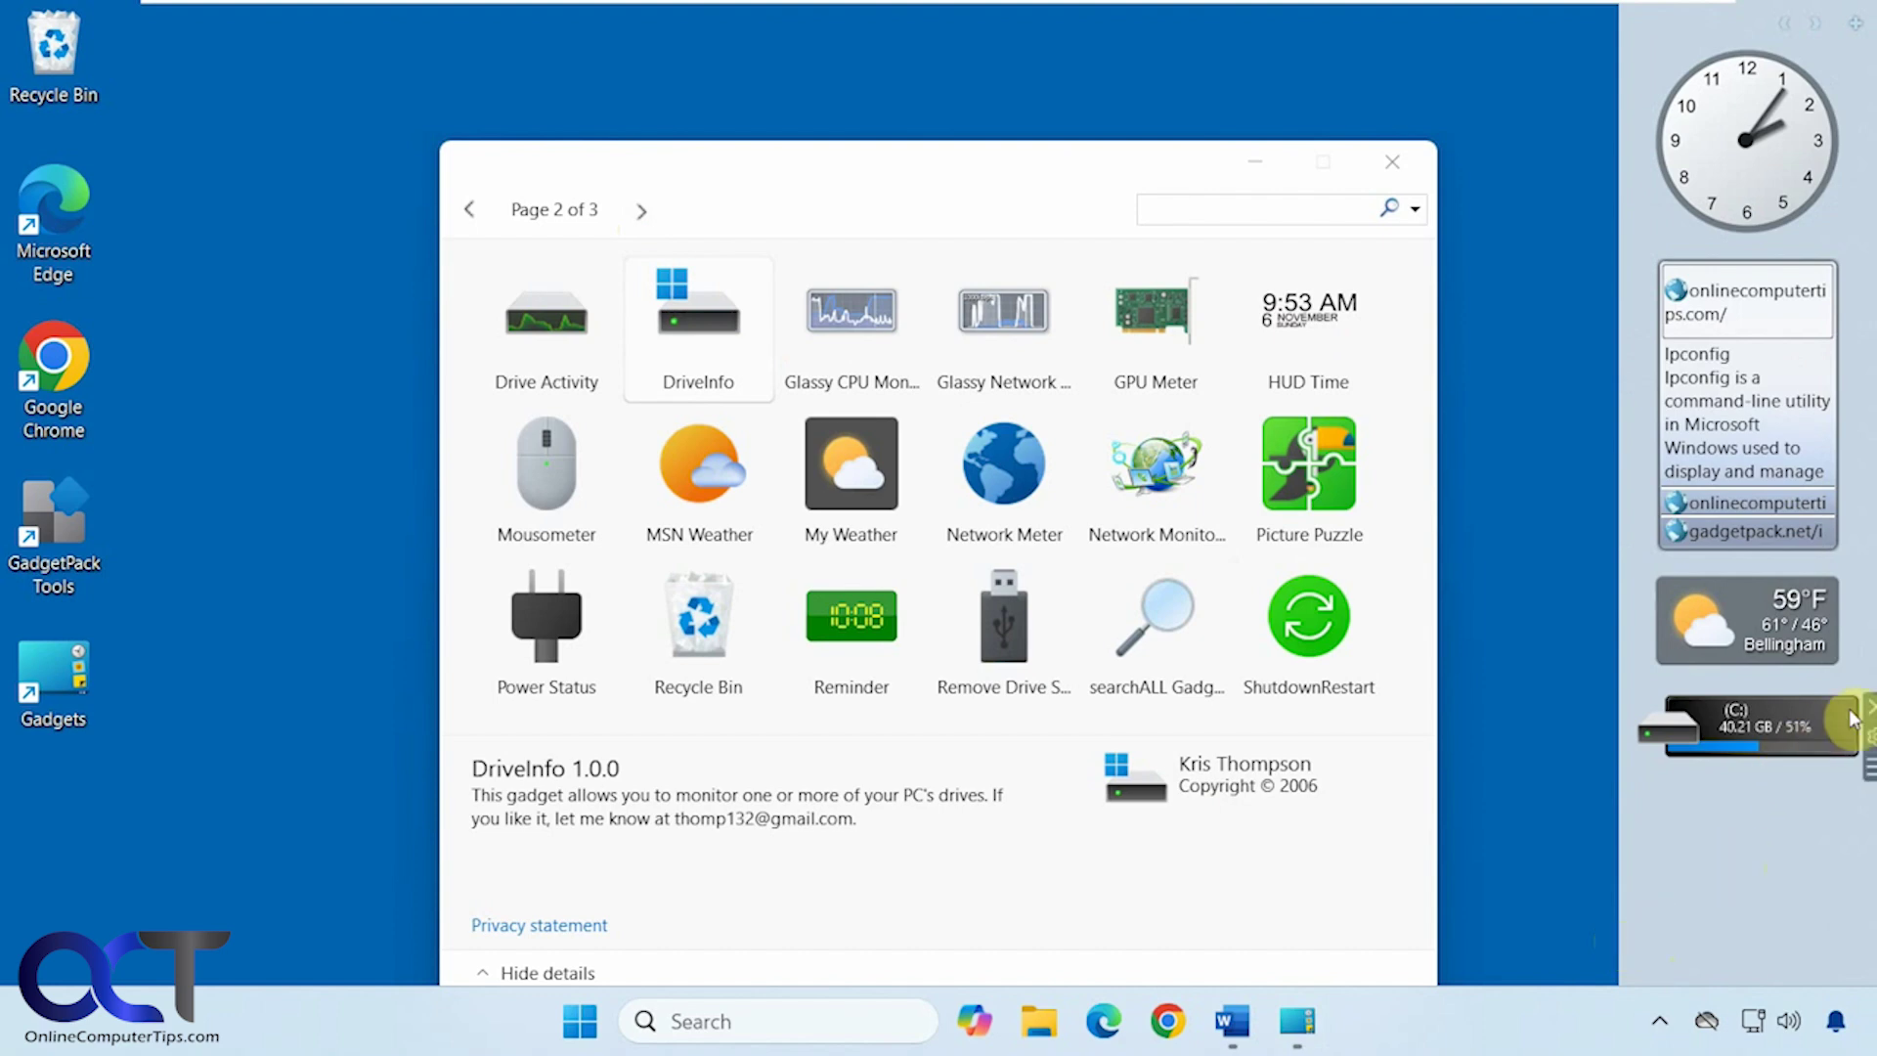
left_click(1864, 706)
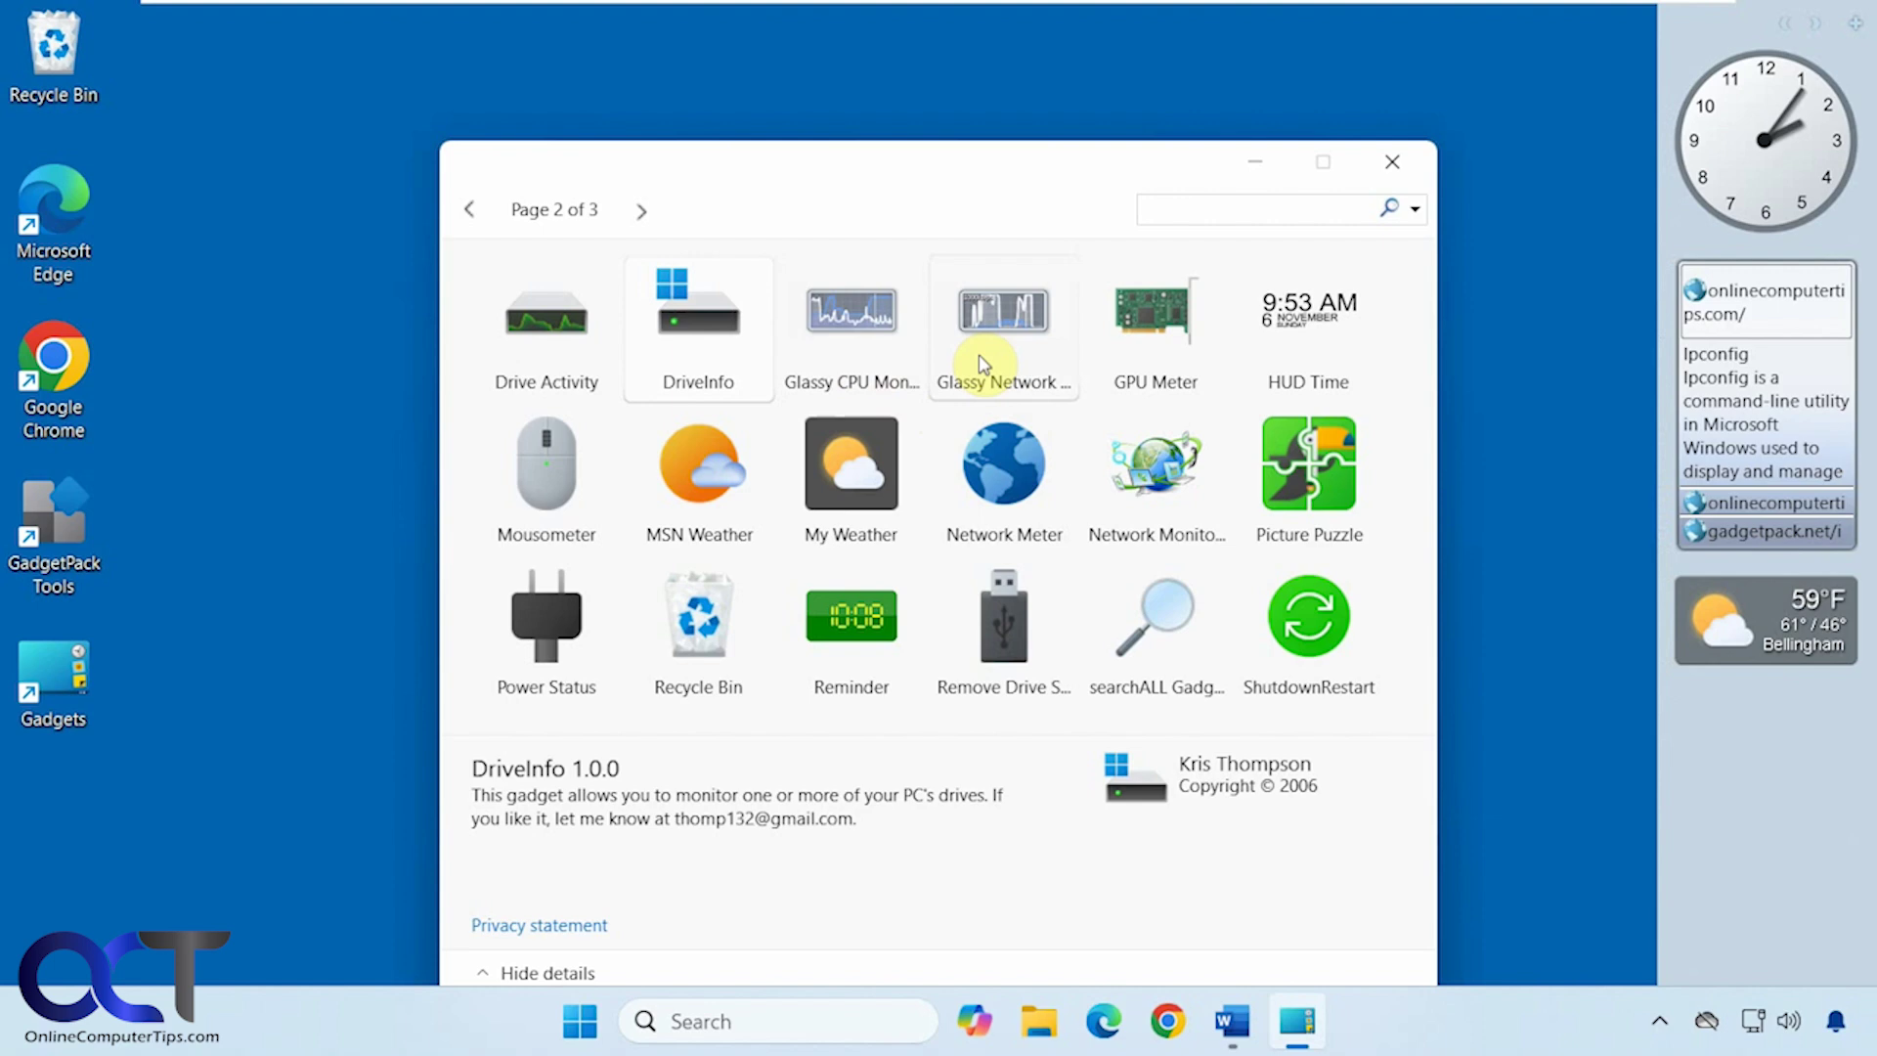
- Briefly try Glassy Network Monitor, Mousometer and Power Status on the sidebar, then remove them
left_click_drag(993, 356, 1756, 764)
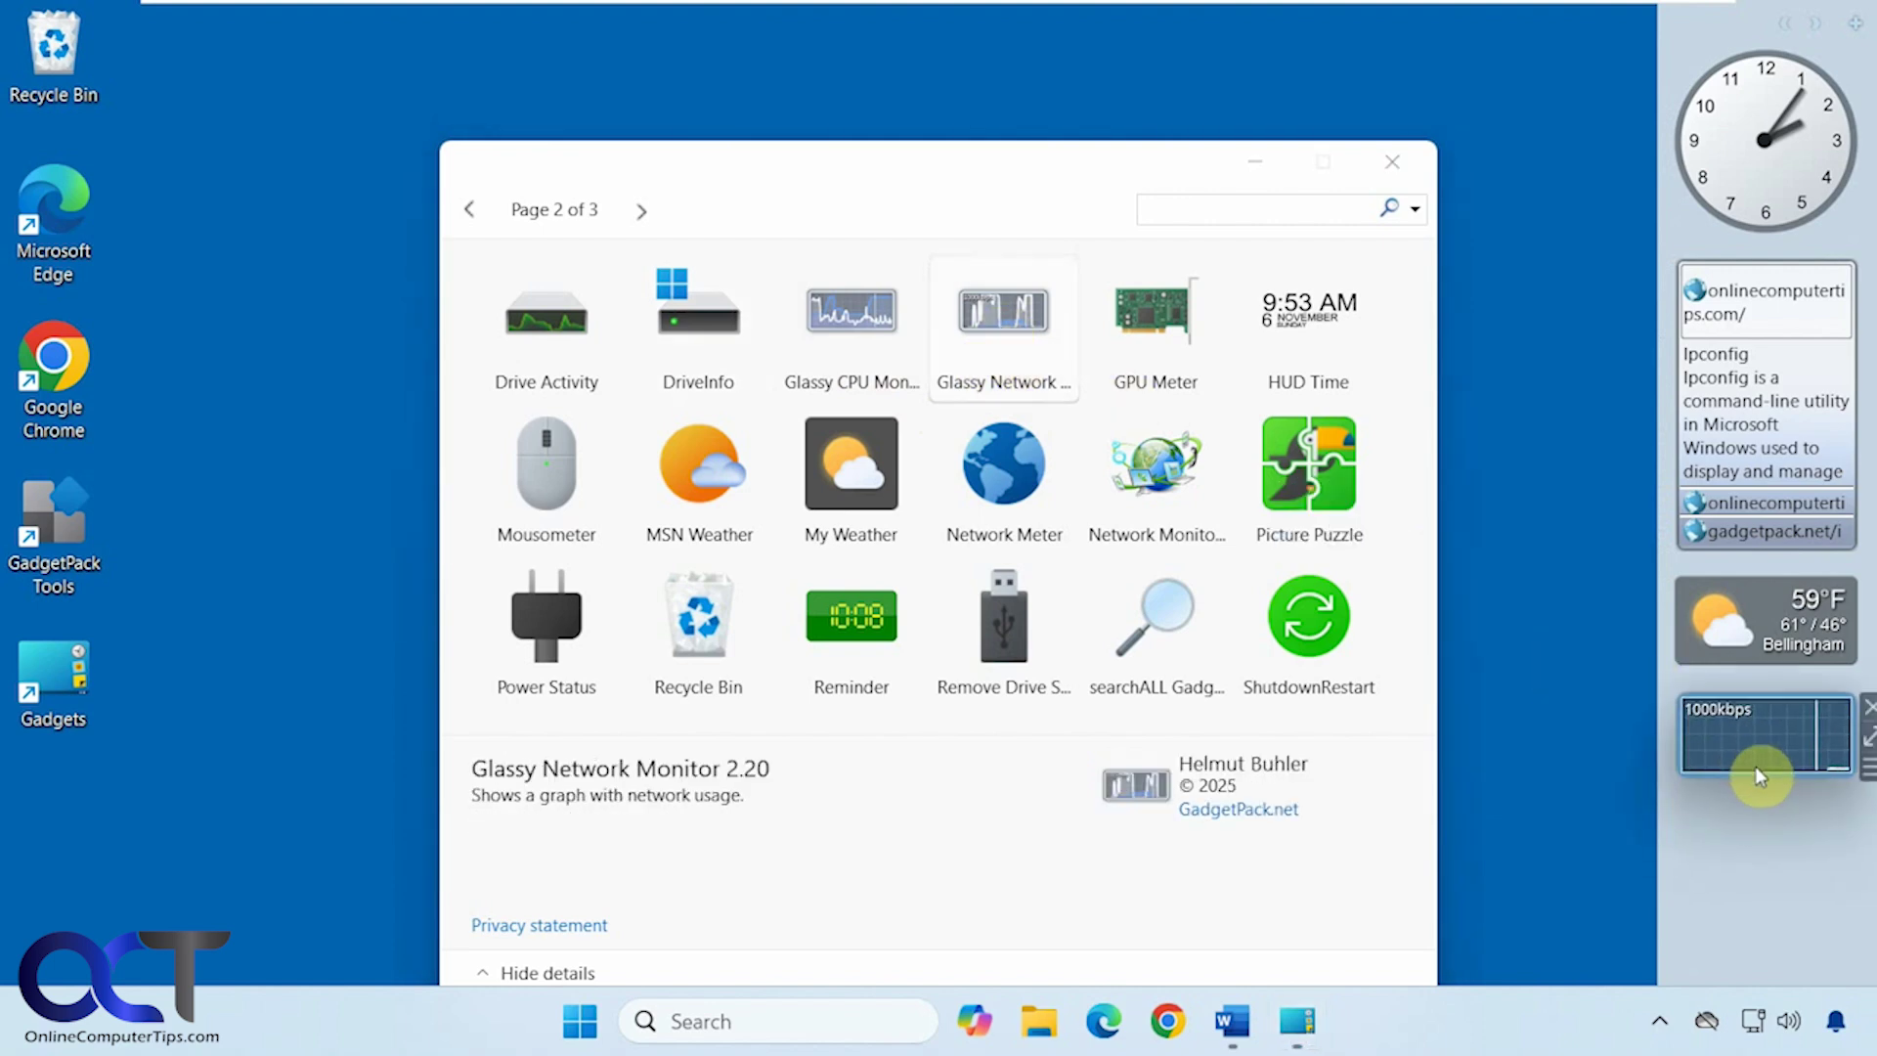
left_click(1868, 705)
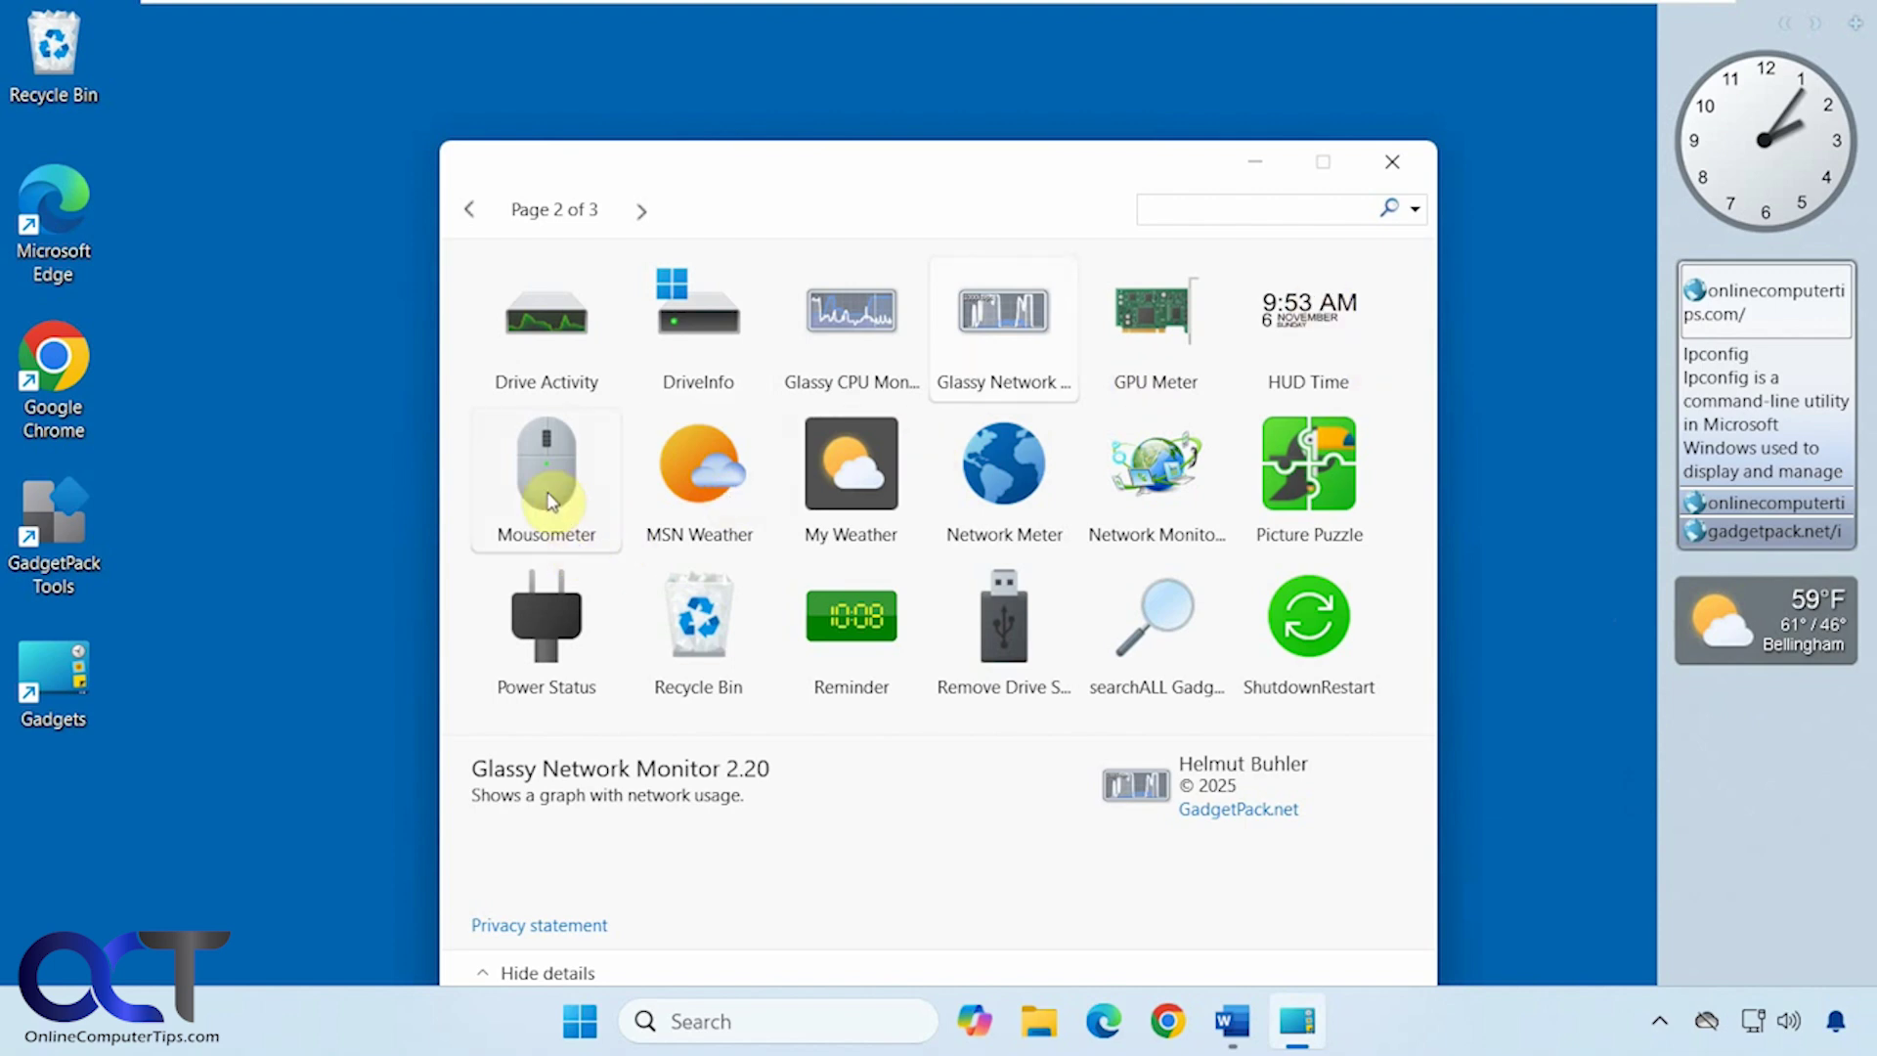
left_click_drag(552, 501, 1818, 779)
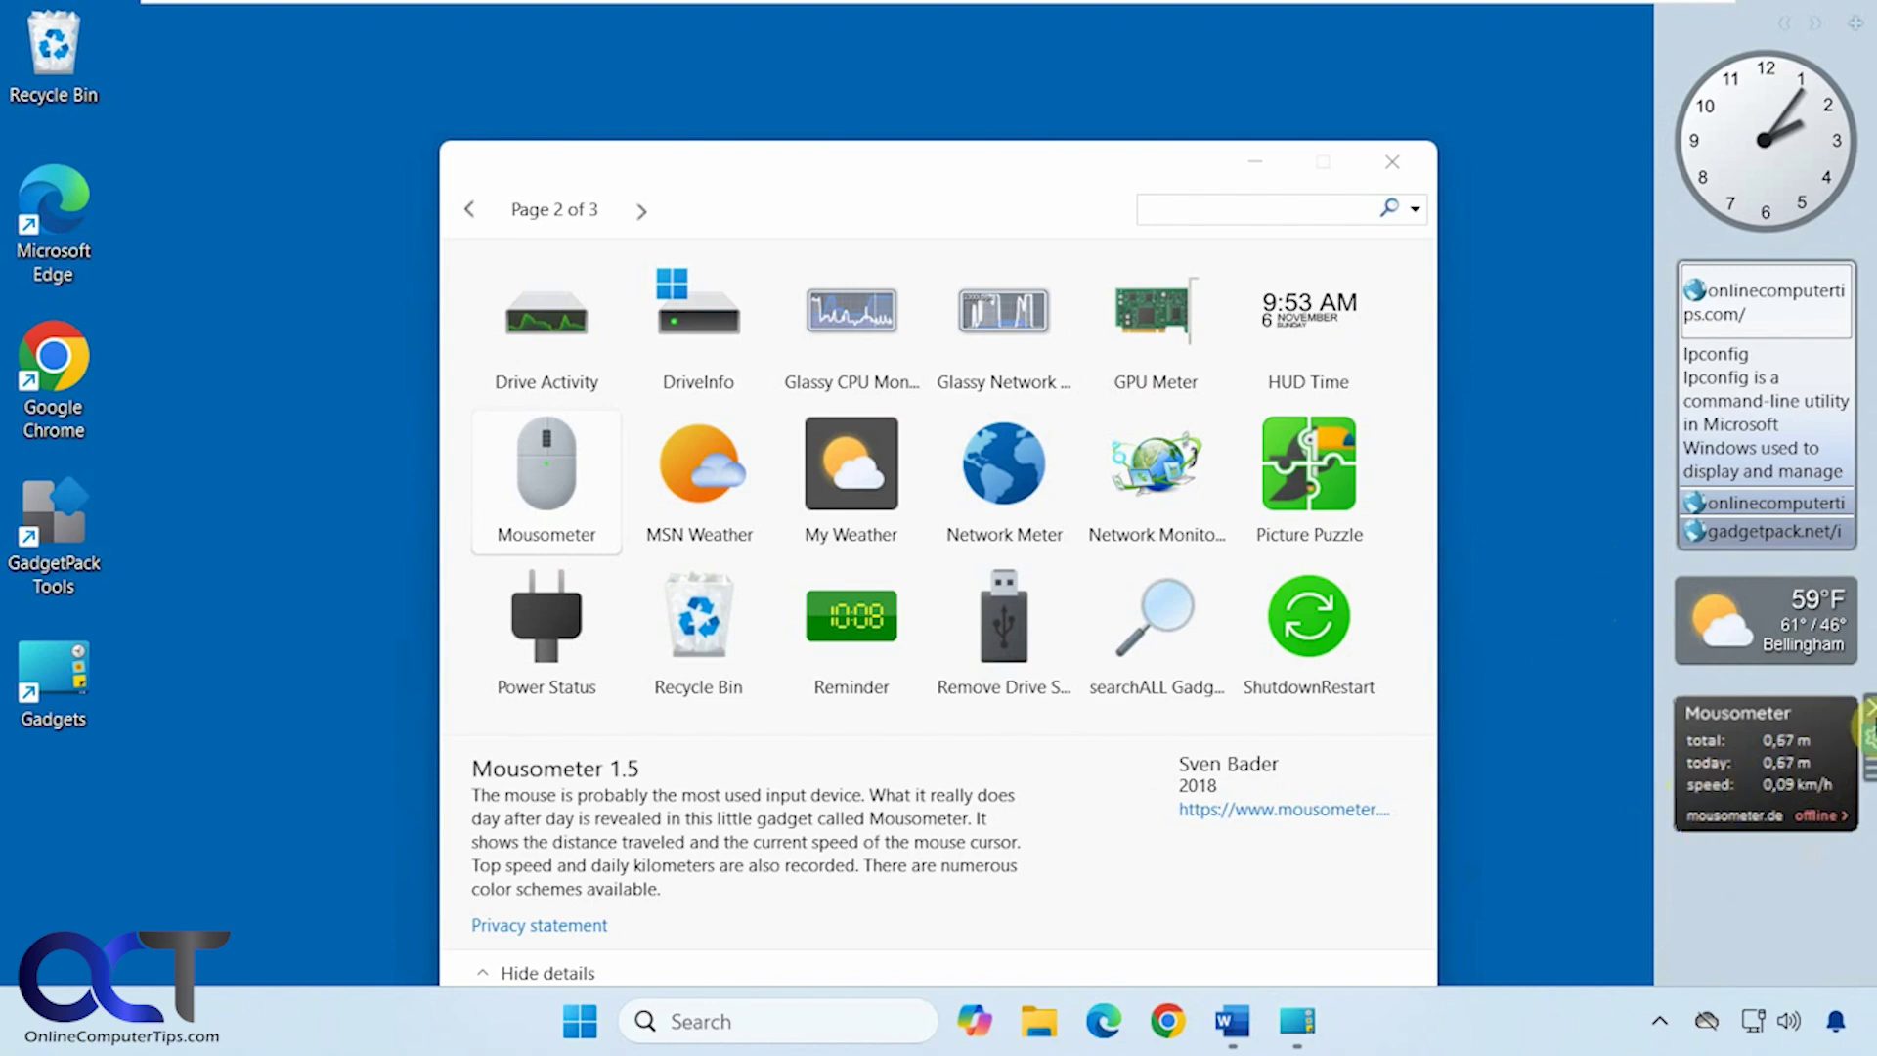
left_click(1870, 746)
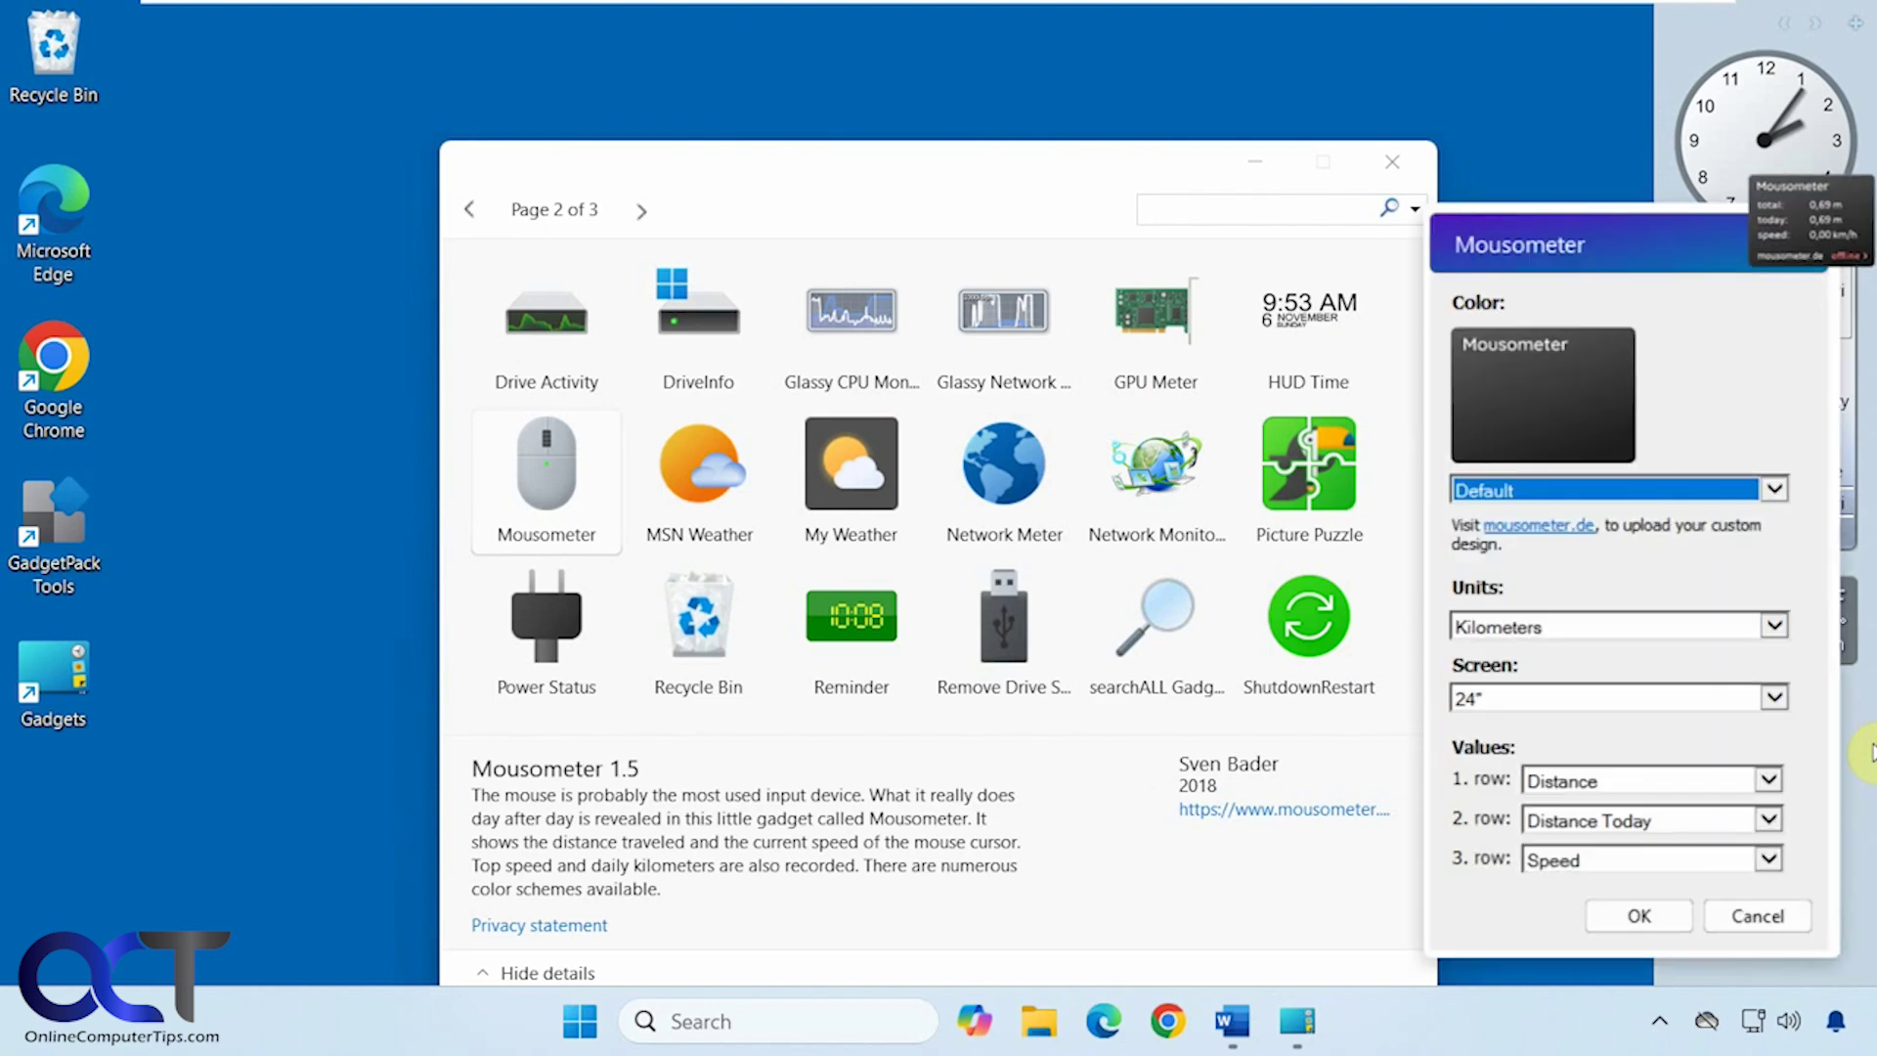
left_click(1760, 914)
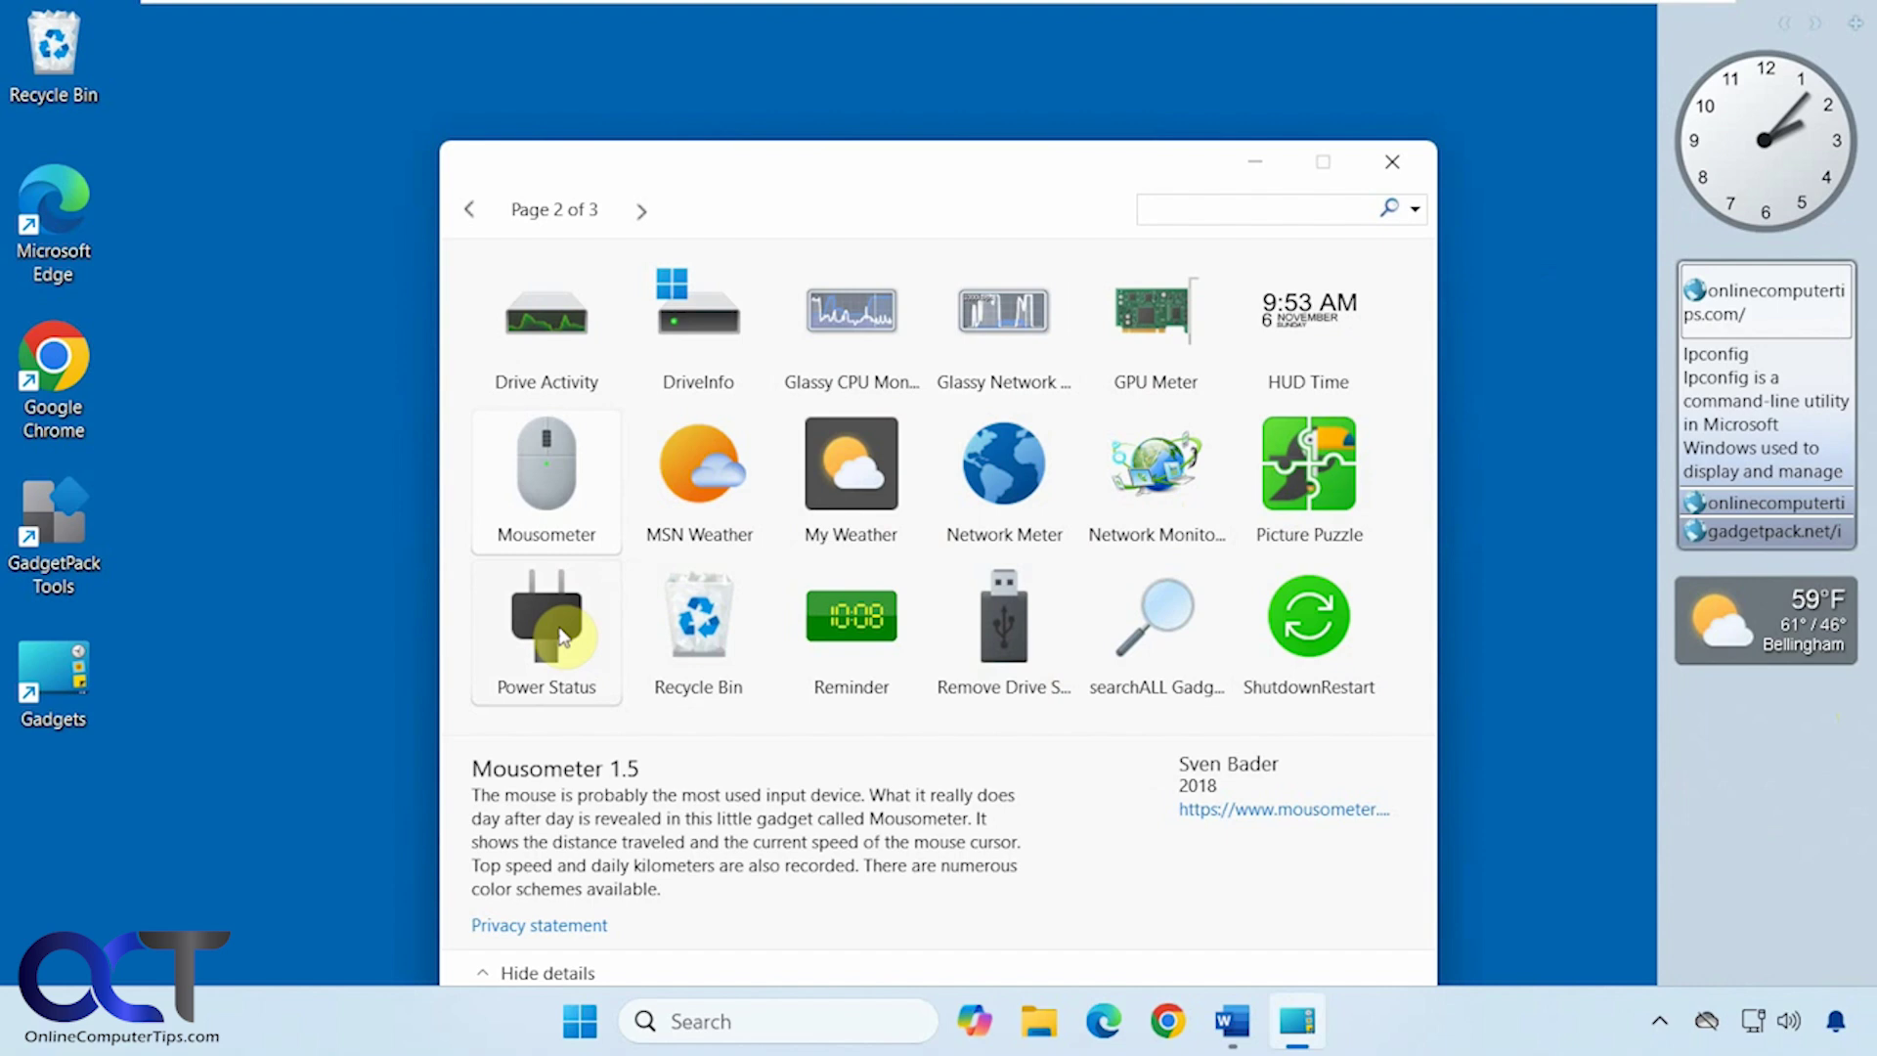
left_click_drag(547, 625, 1760, 819)
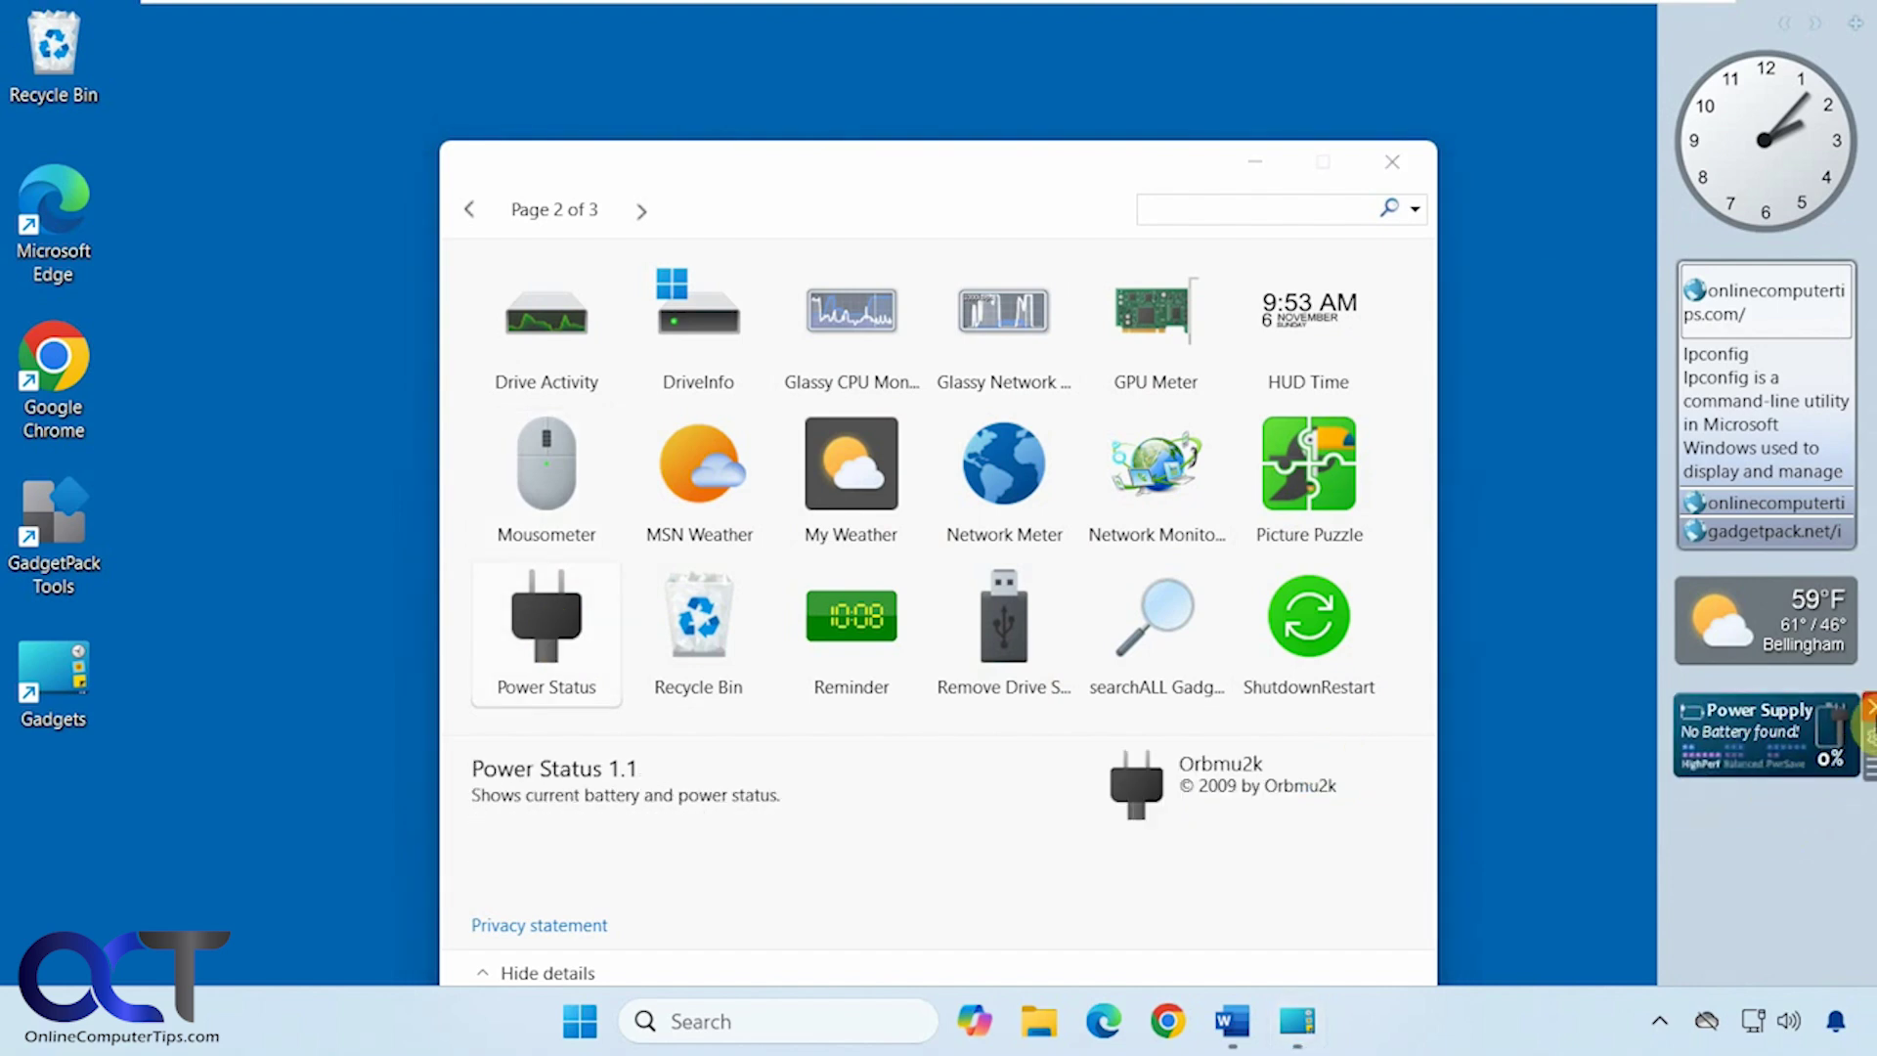
left_click(1868, 709)
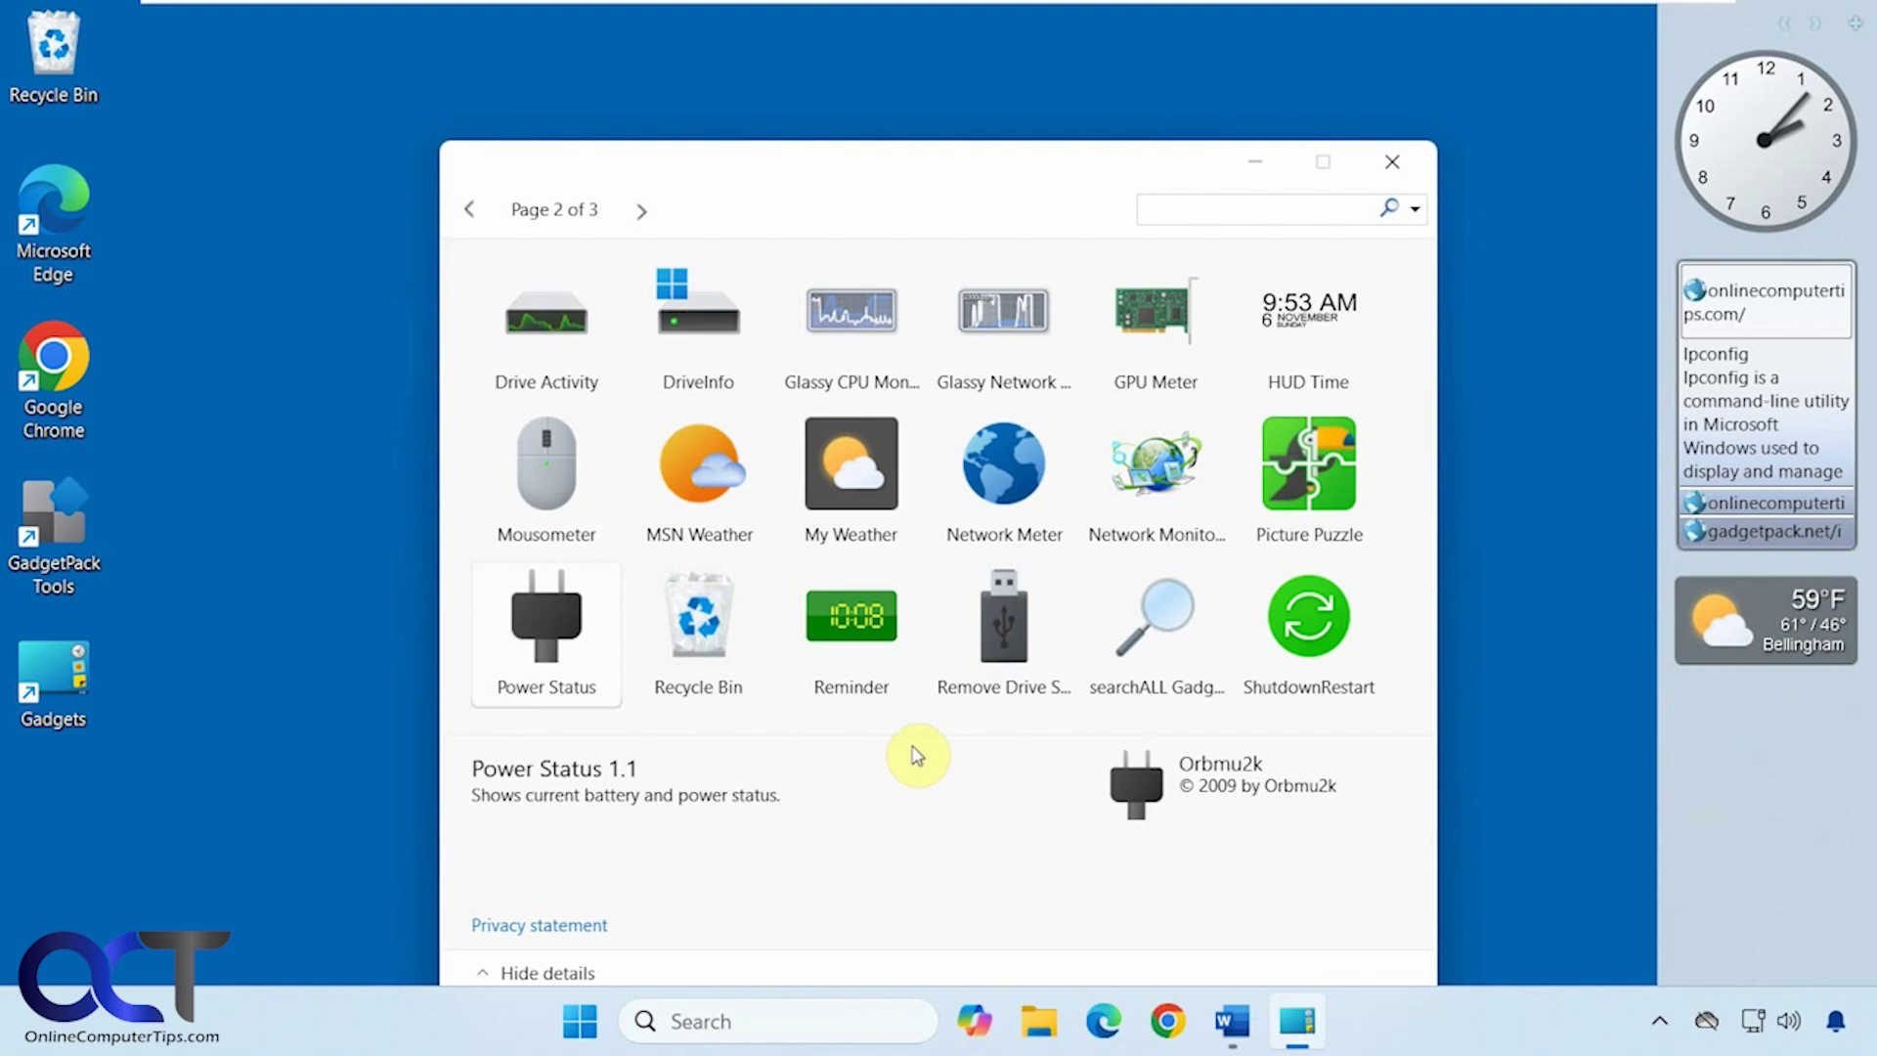
- Try the Recycle Bin gadget and view the bin, remove it, then add ShutdownRestart
left_click_drag(712, 636, 1787, 767)
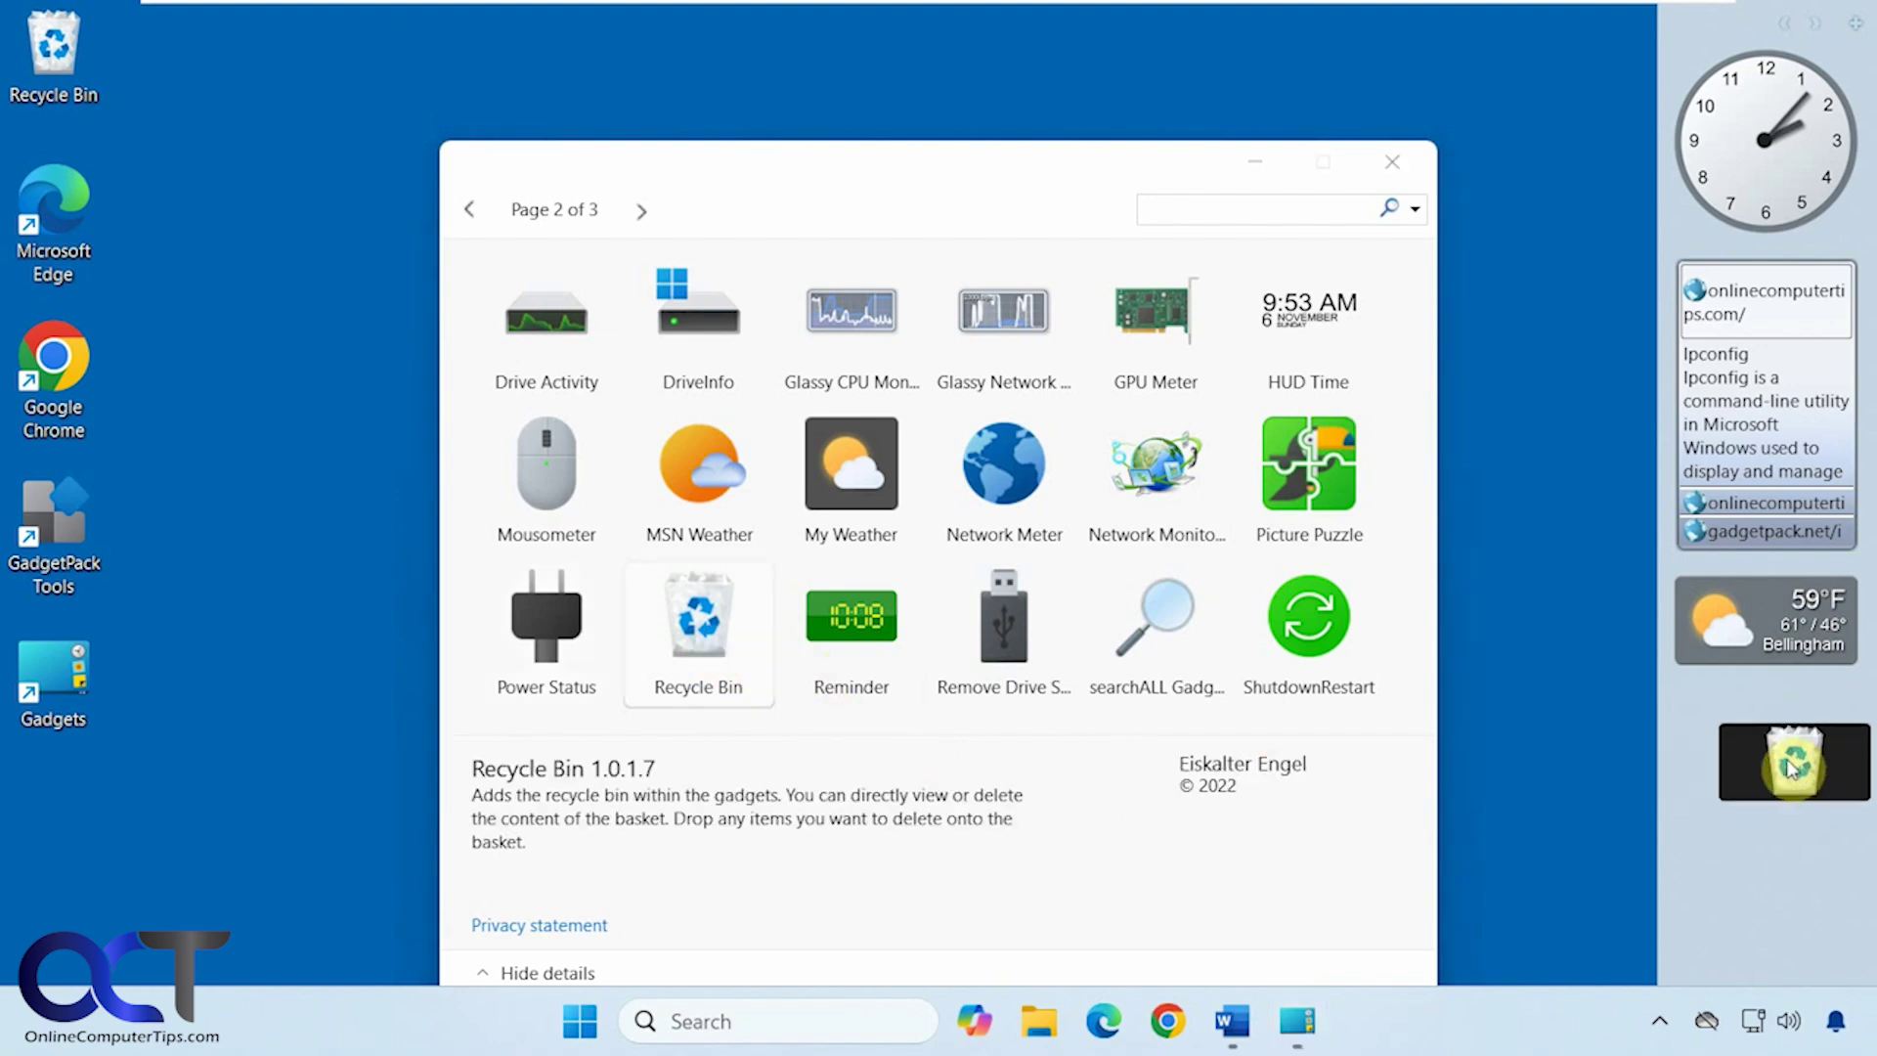
left_click(1783, 765)
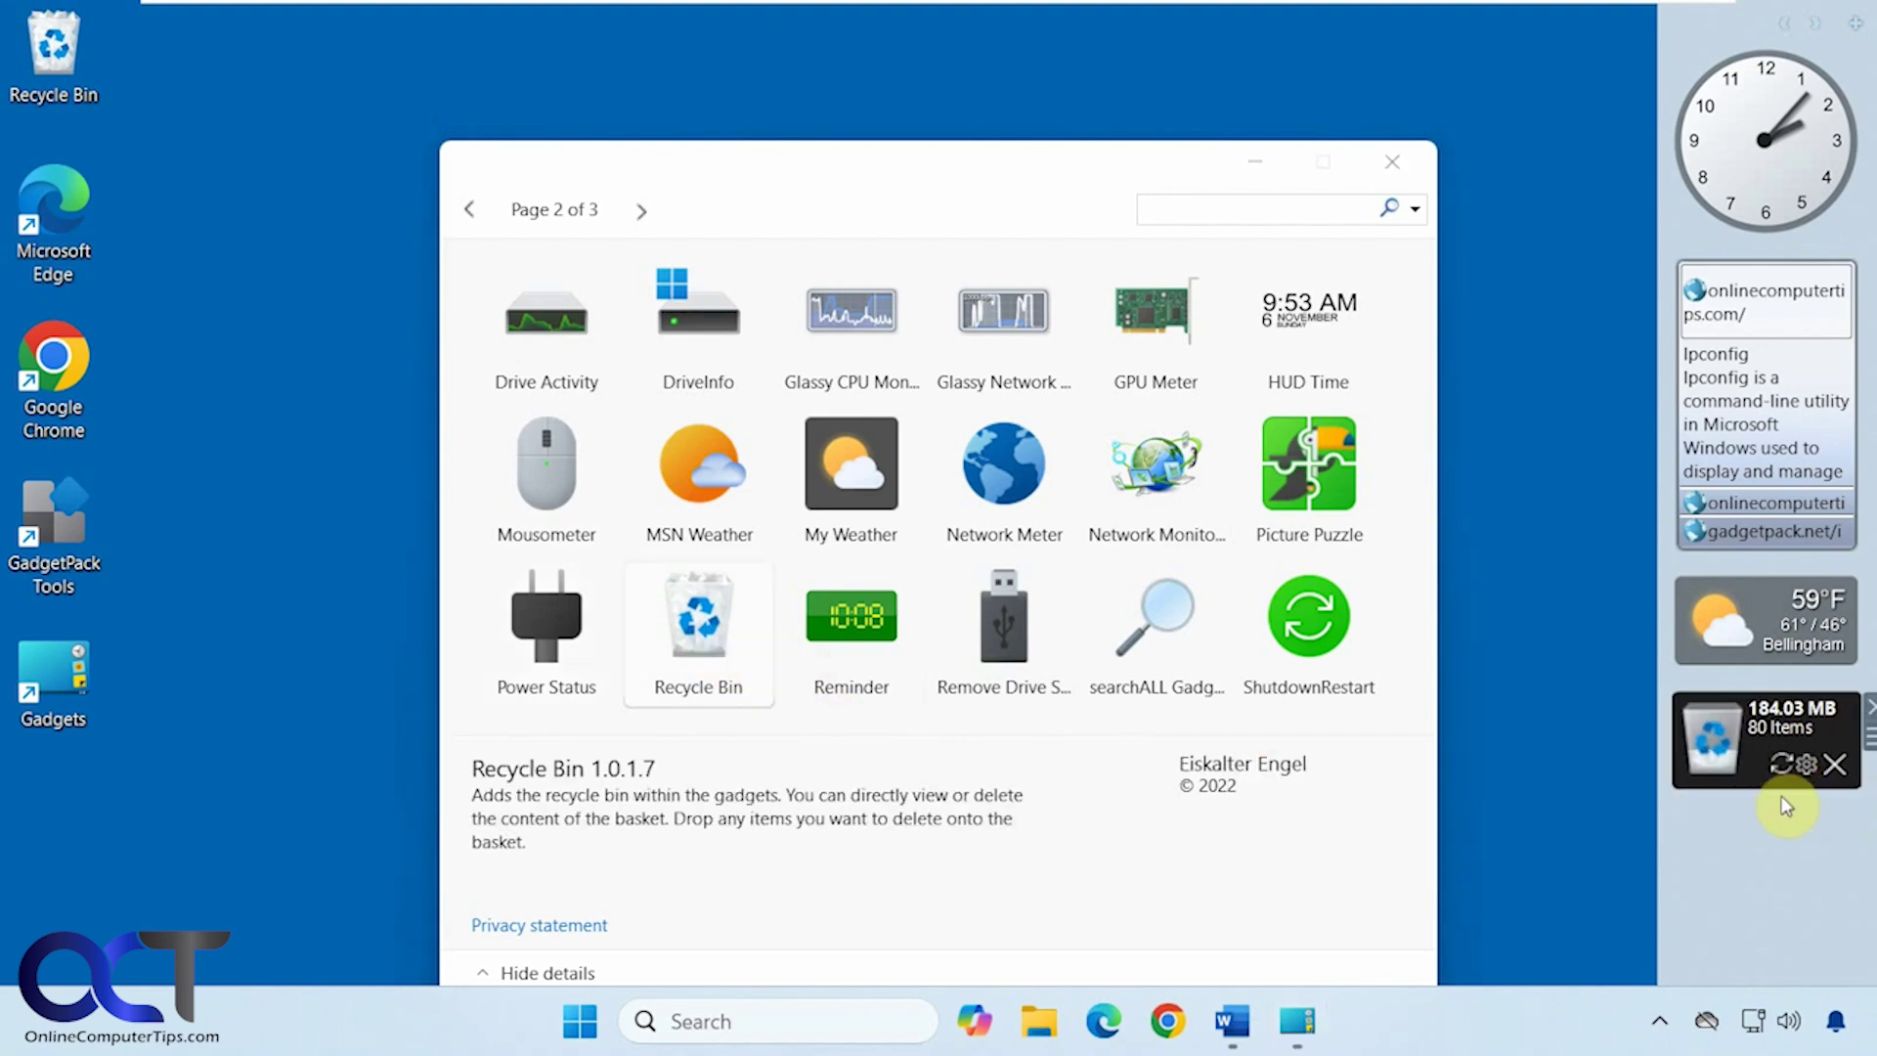
left_click(1772, 733)
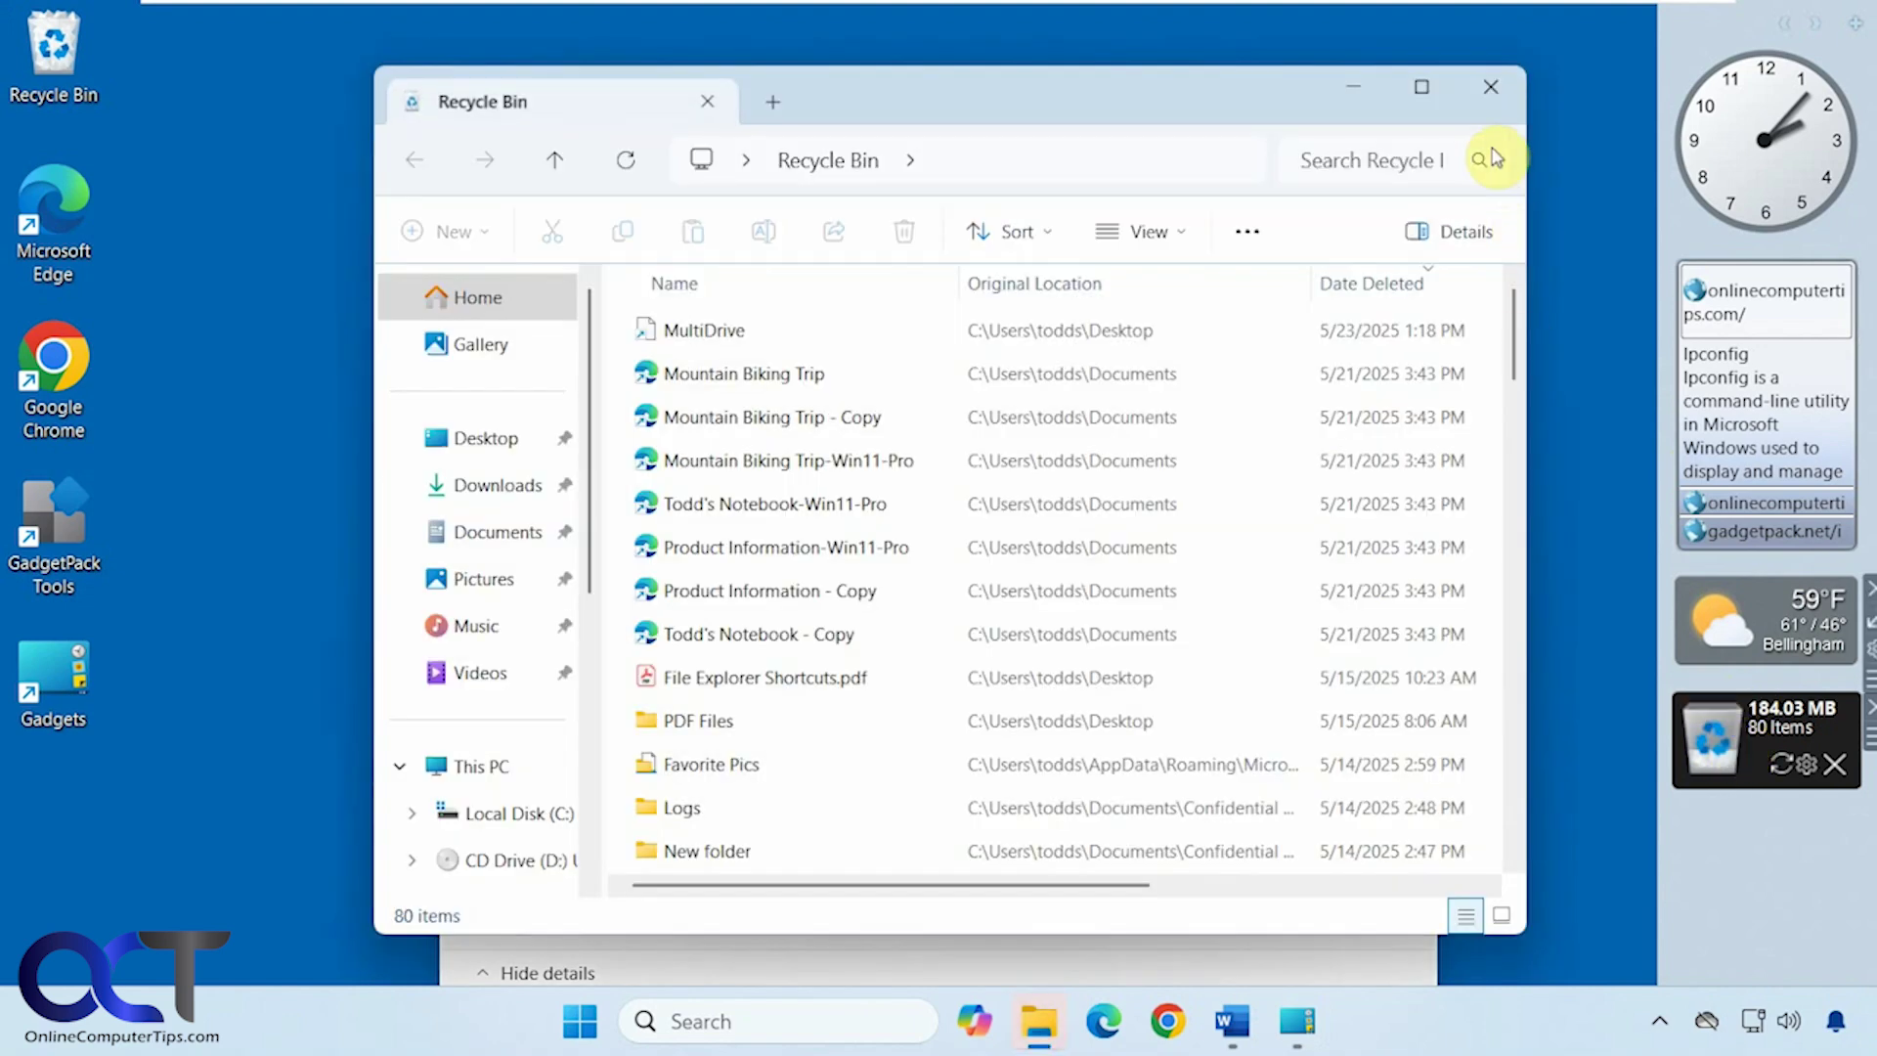
left_click(1488, 88)
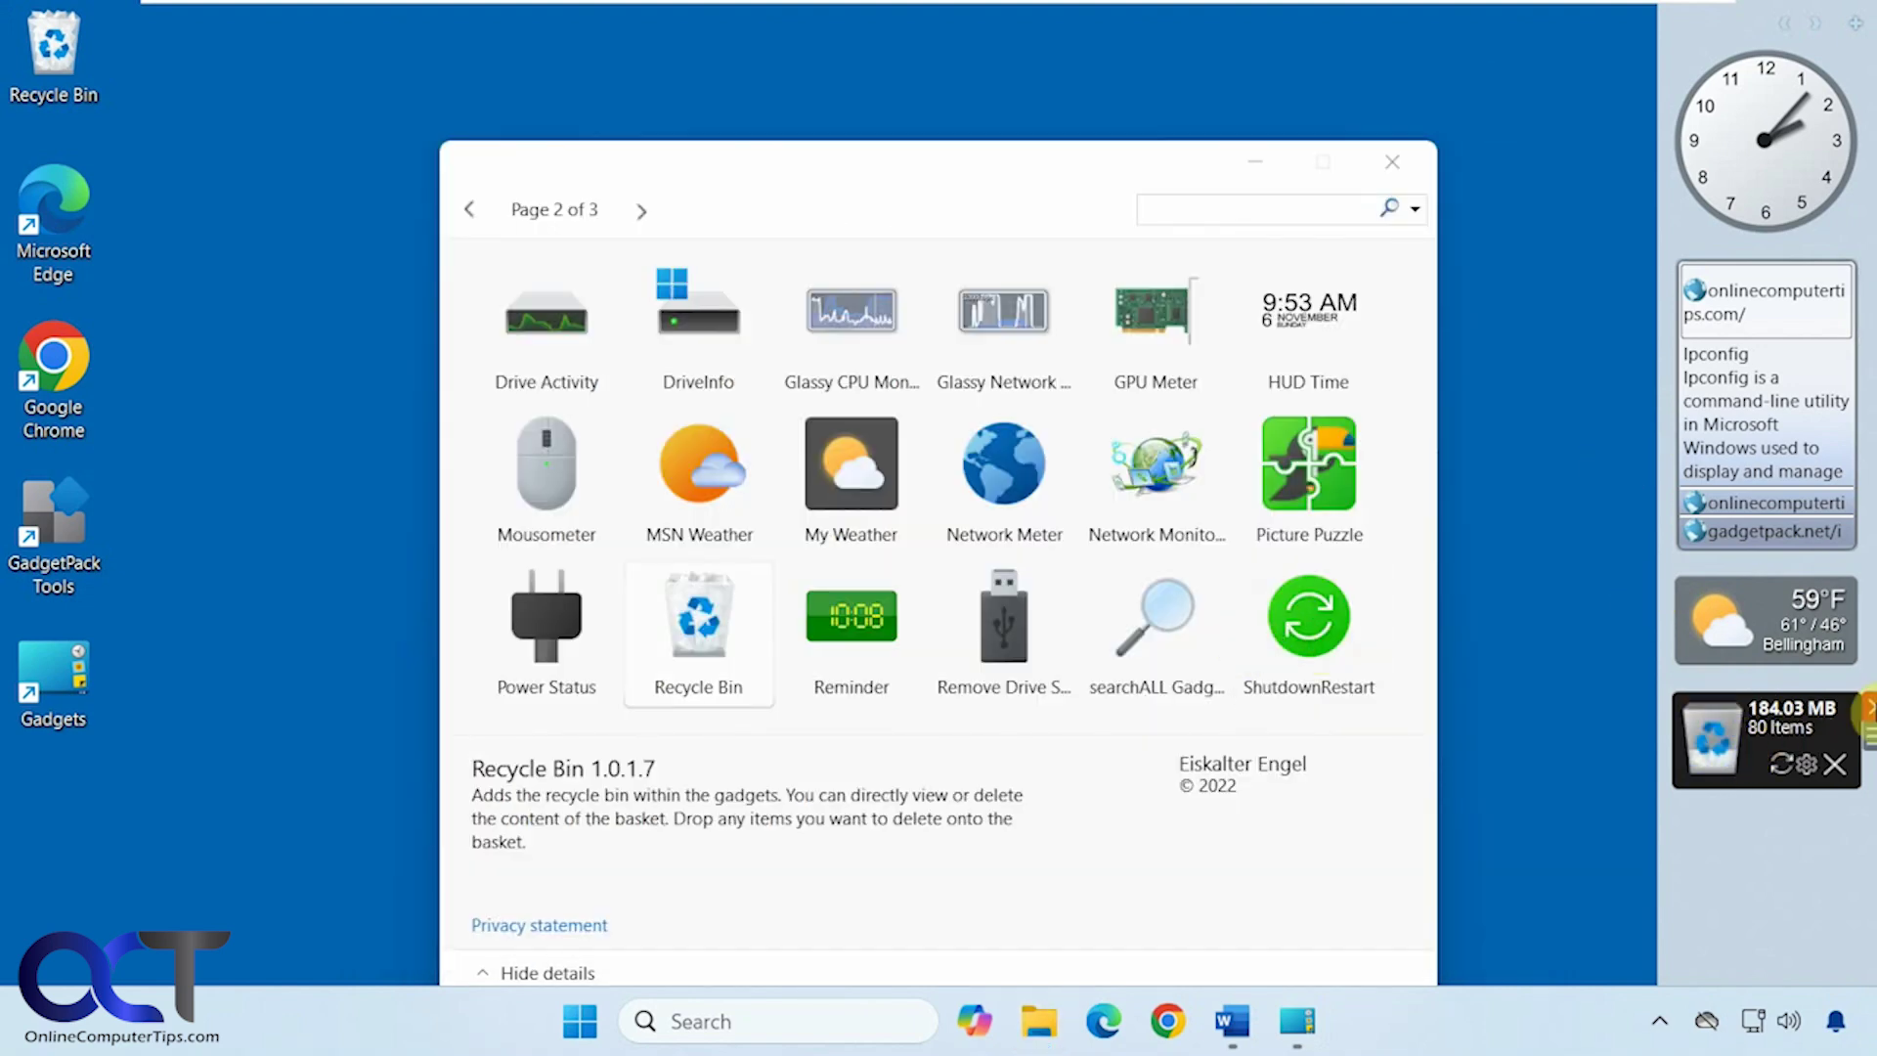
left_click(1834, 763)
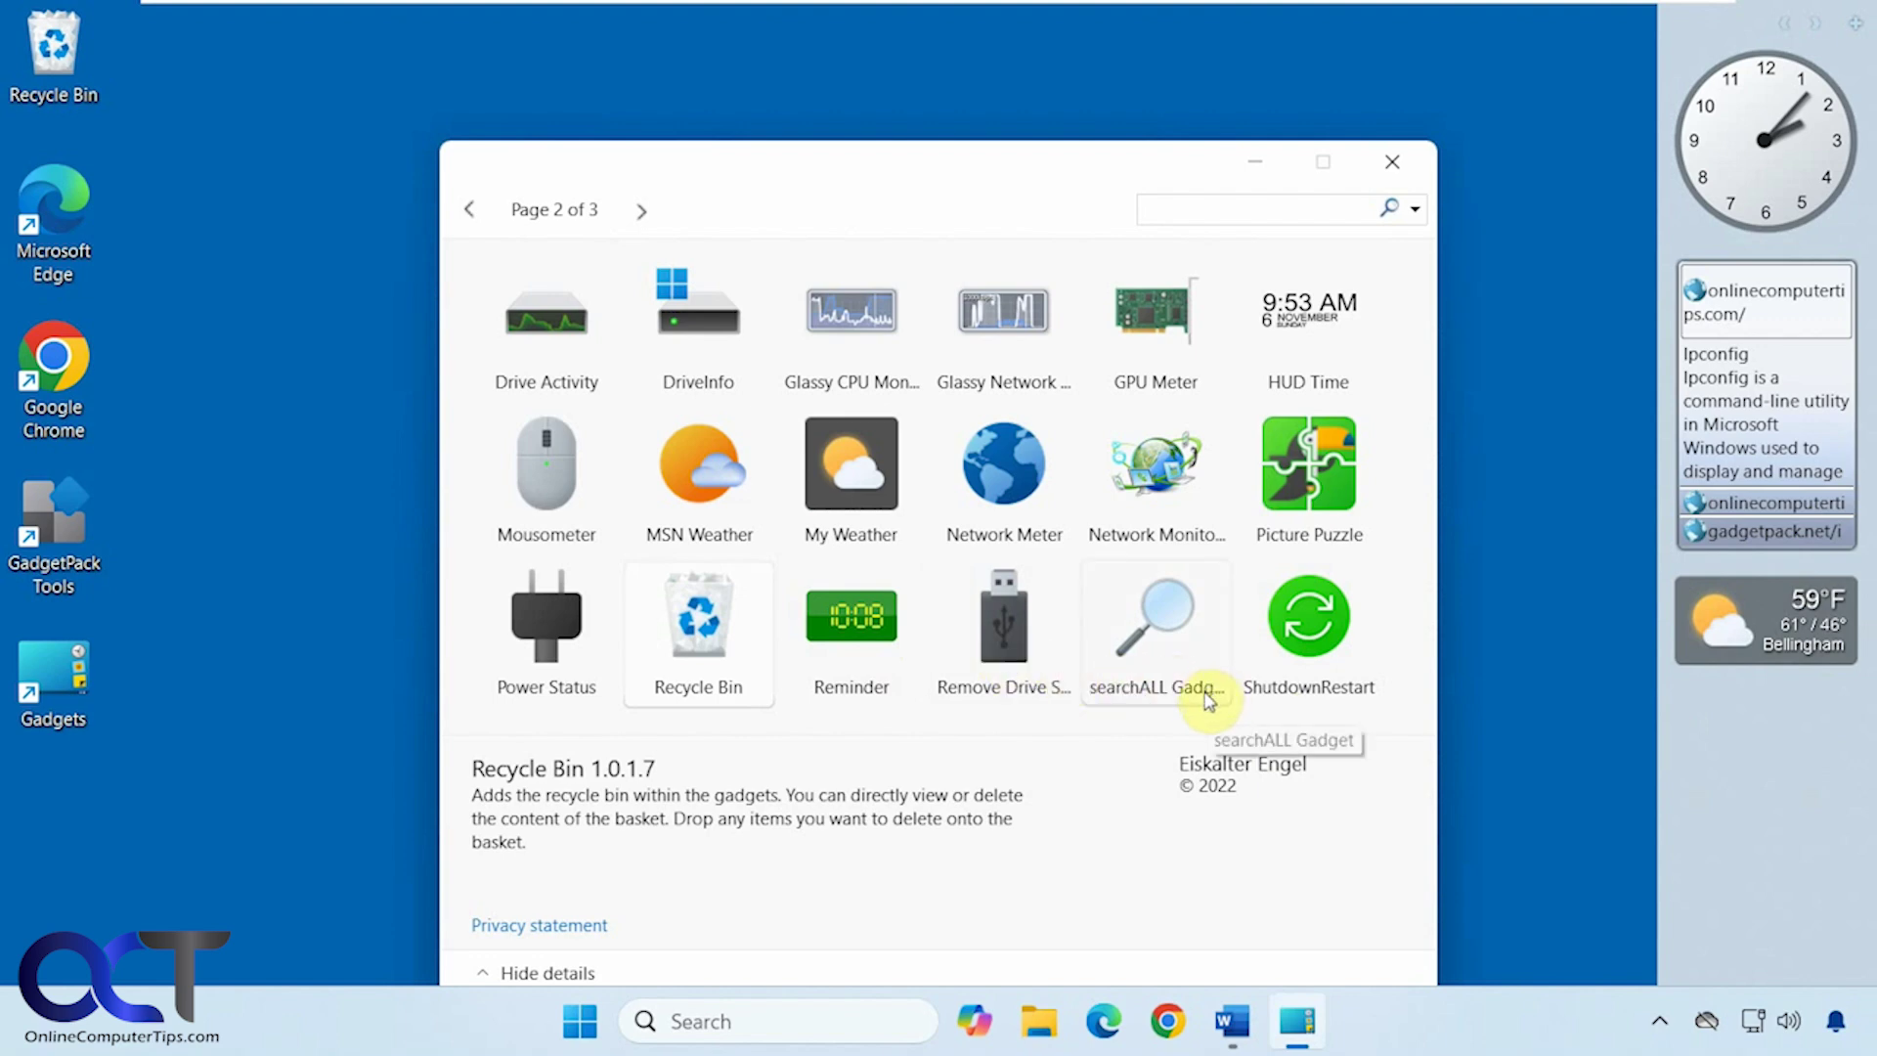
left_click_drag(1307, 626, 1759, 766)
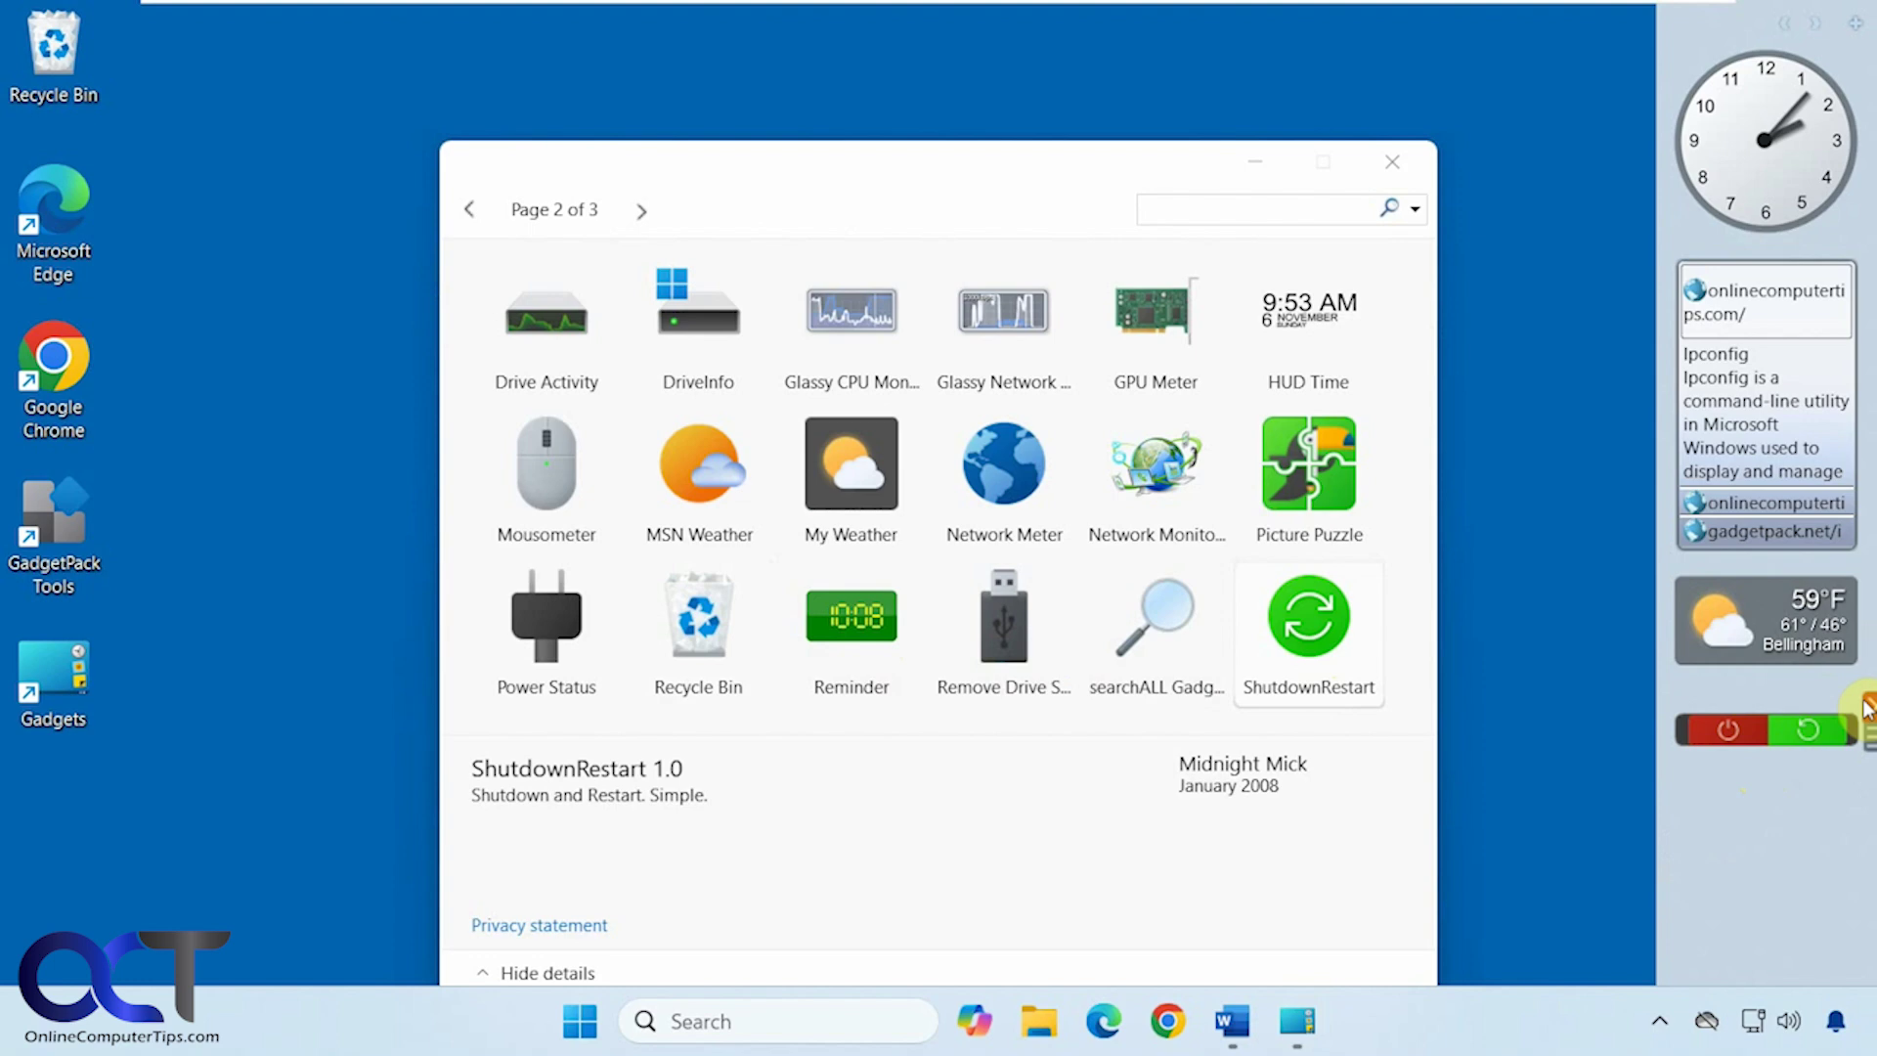
- On gallery page 3, add Slide Show with a 5-second picture interval, then remove it
left_click(642, 210)
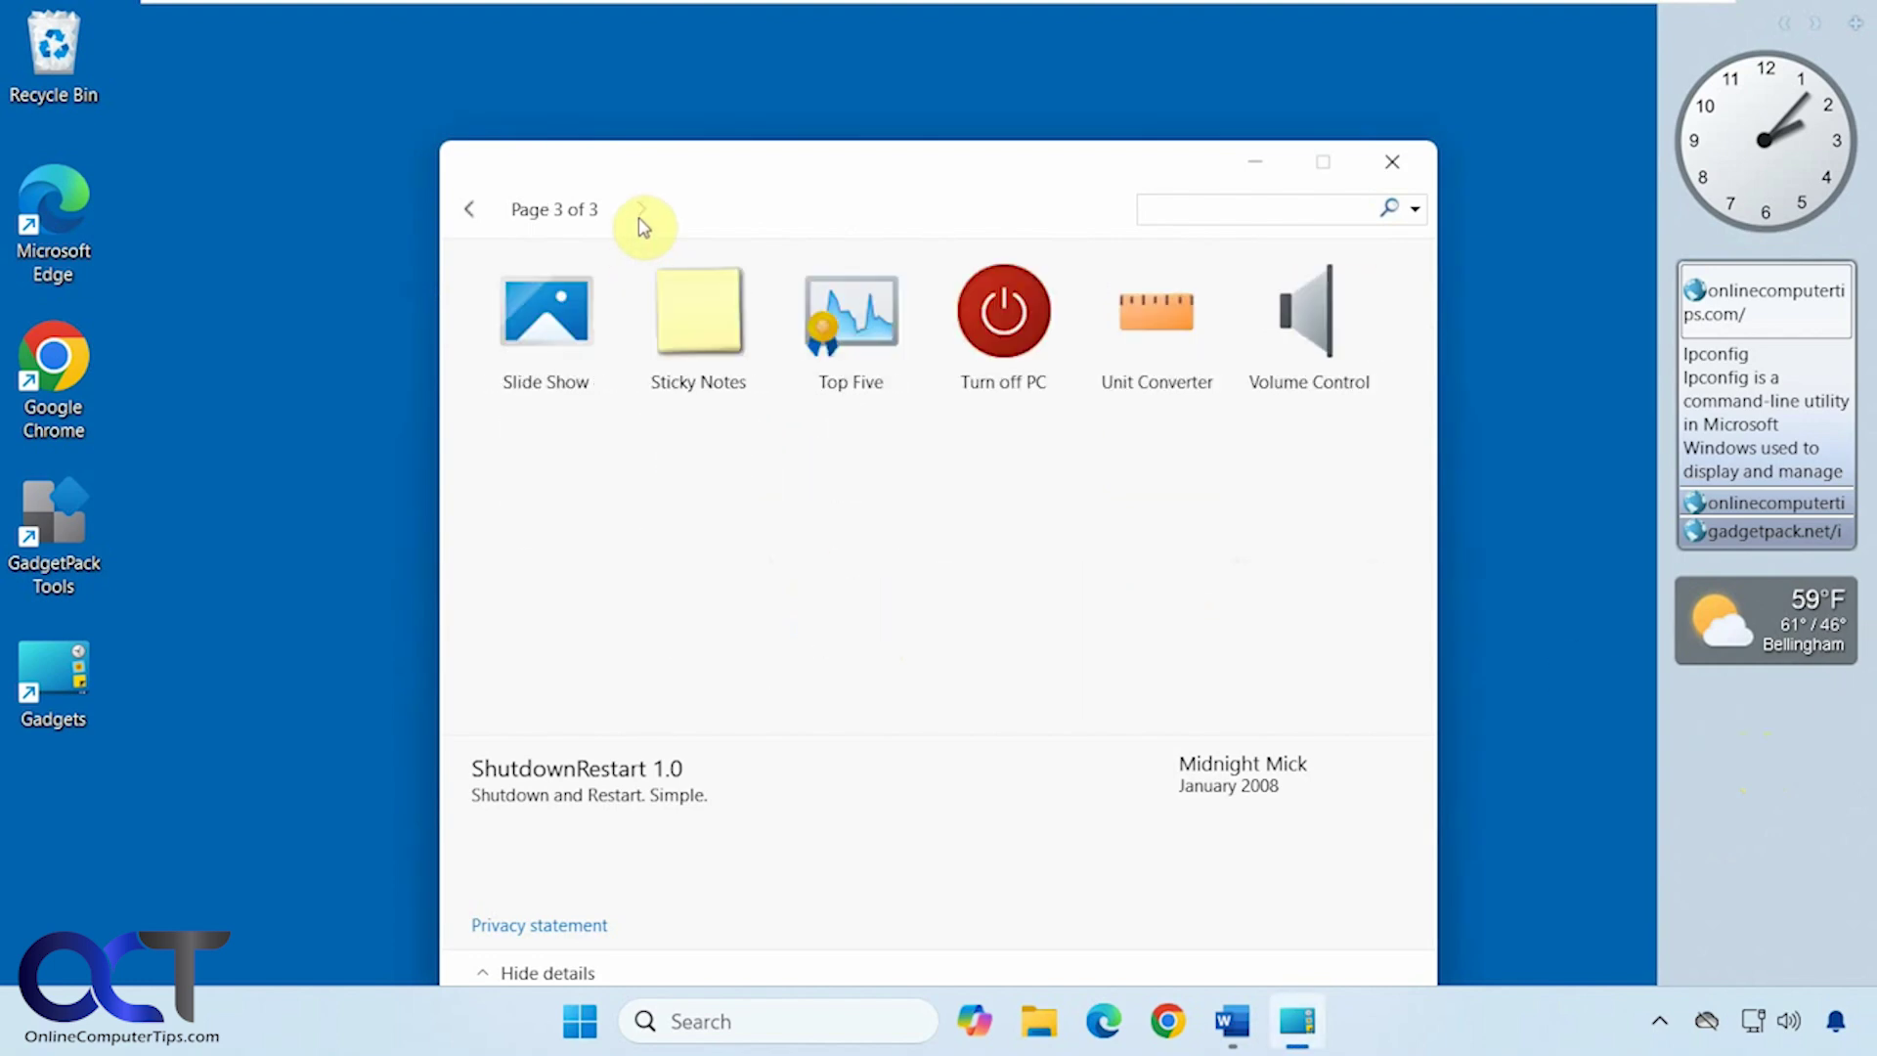
left_click_drag(586, 358, 1780, 747)
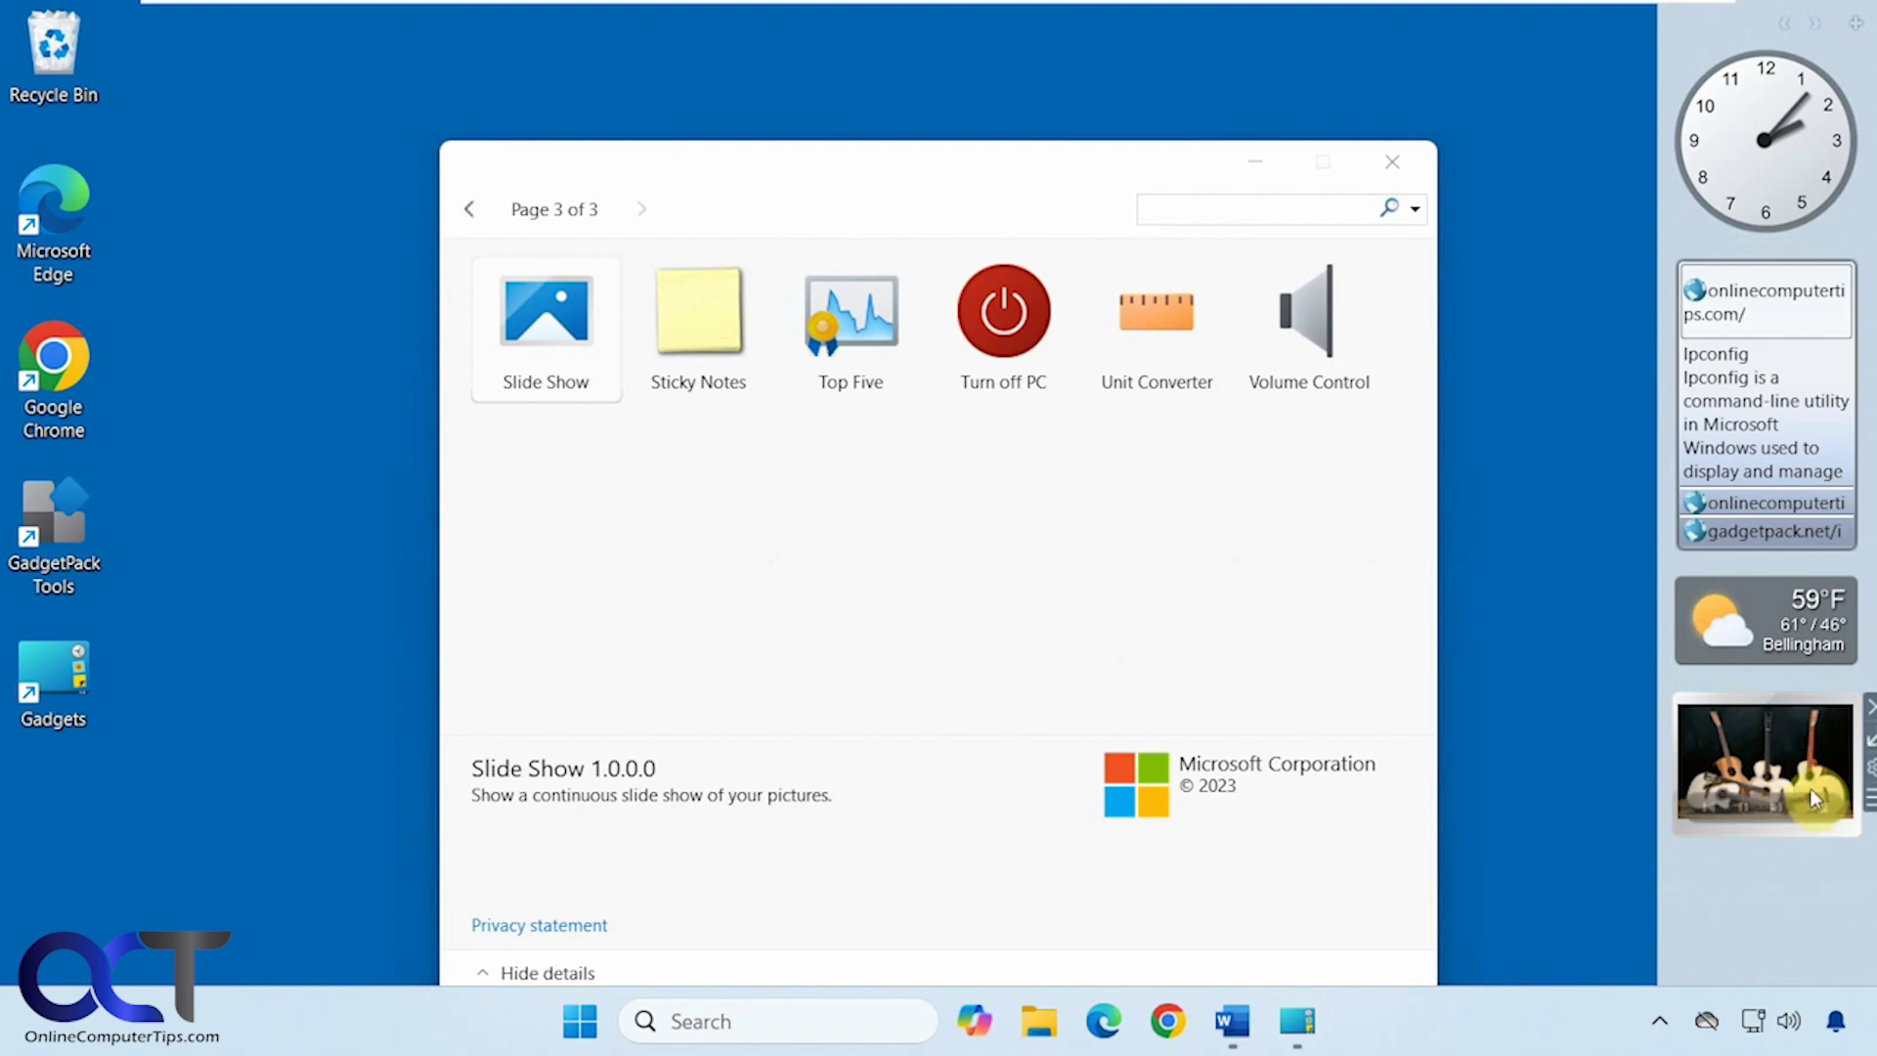
left_click(1871, 766)
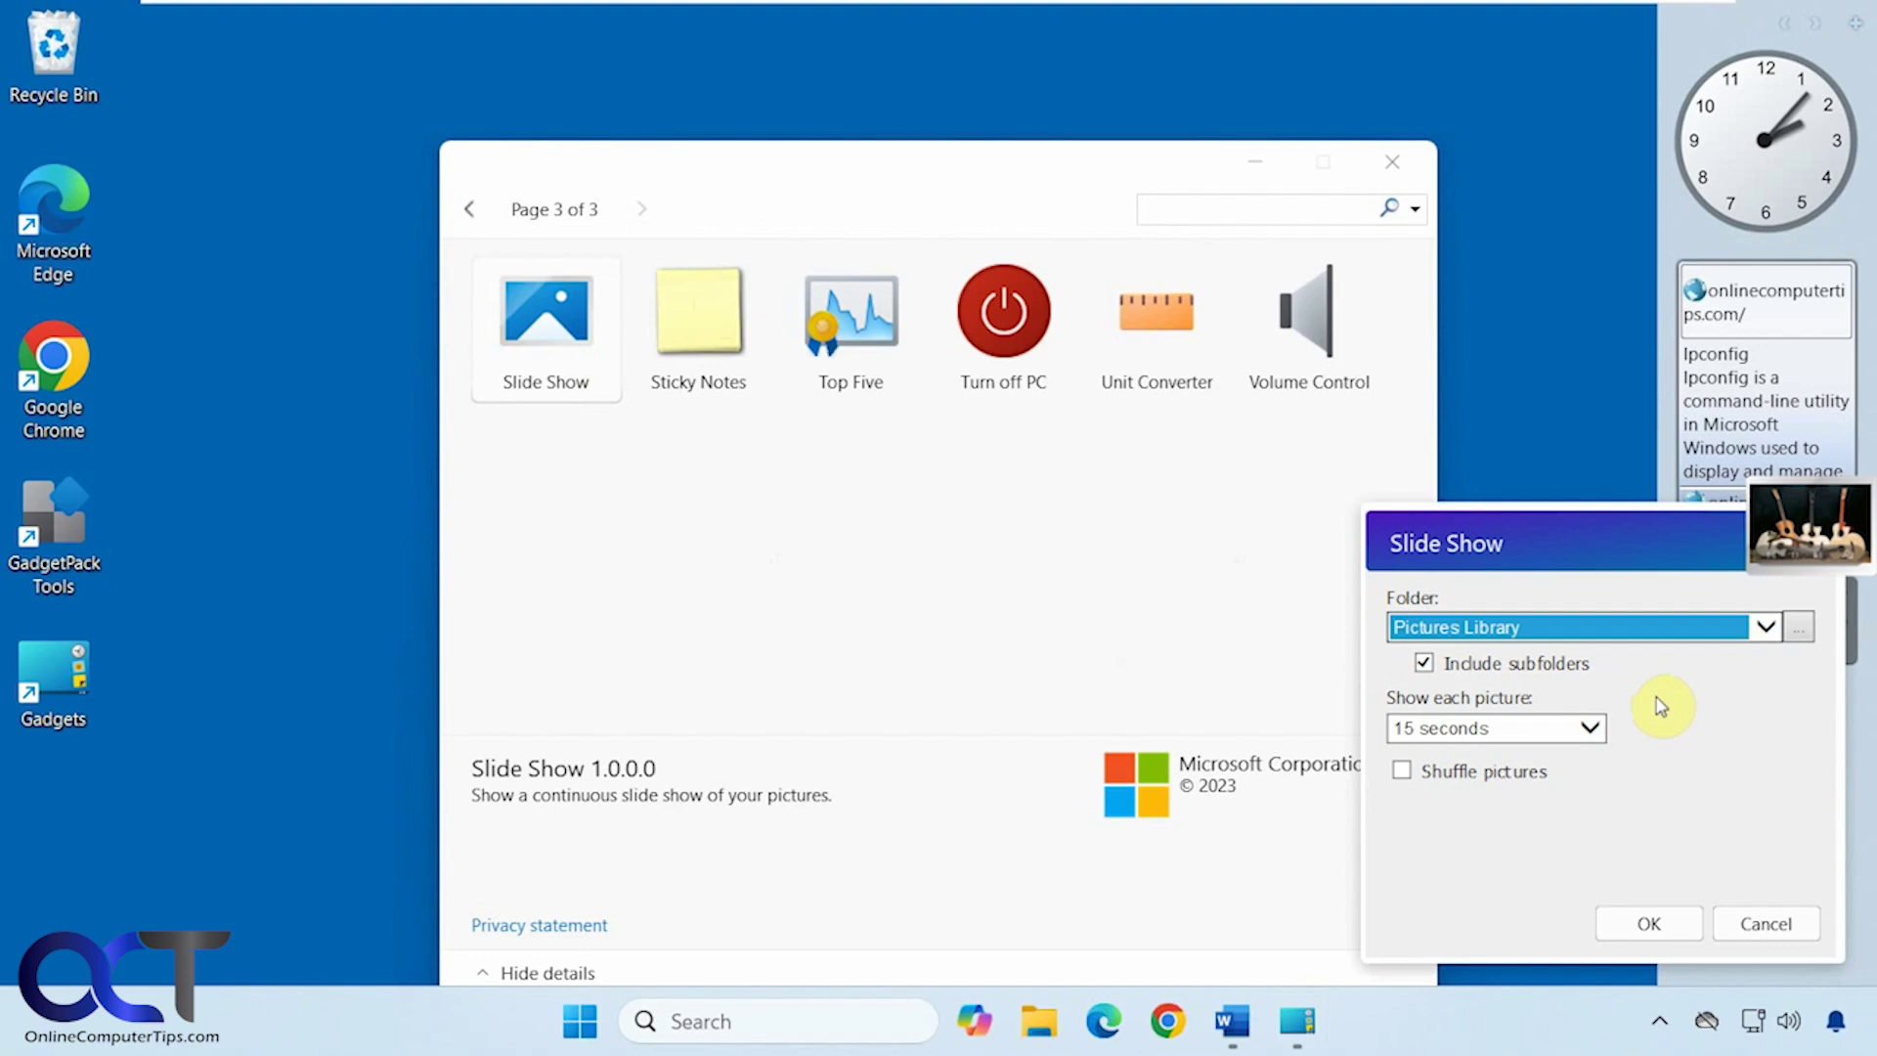
left_click(1591, 728)
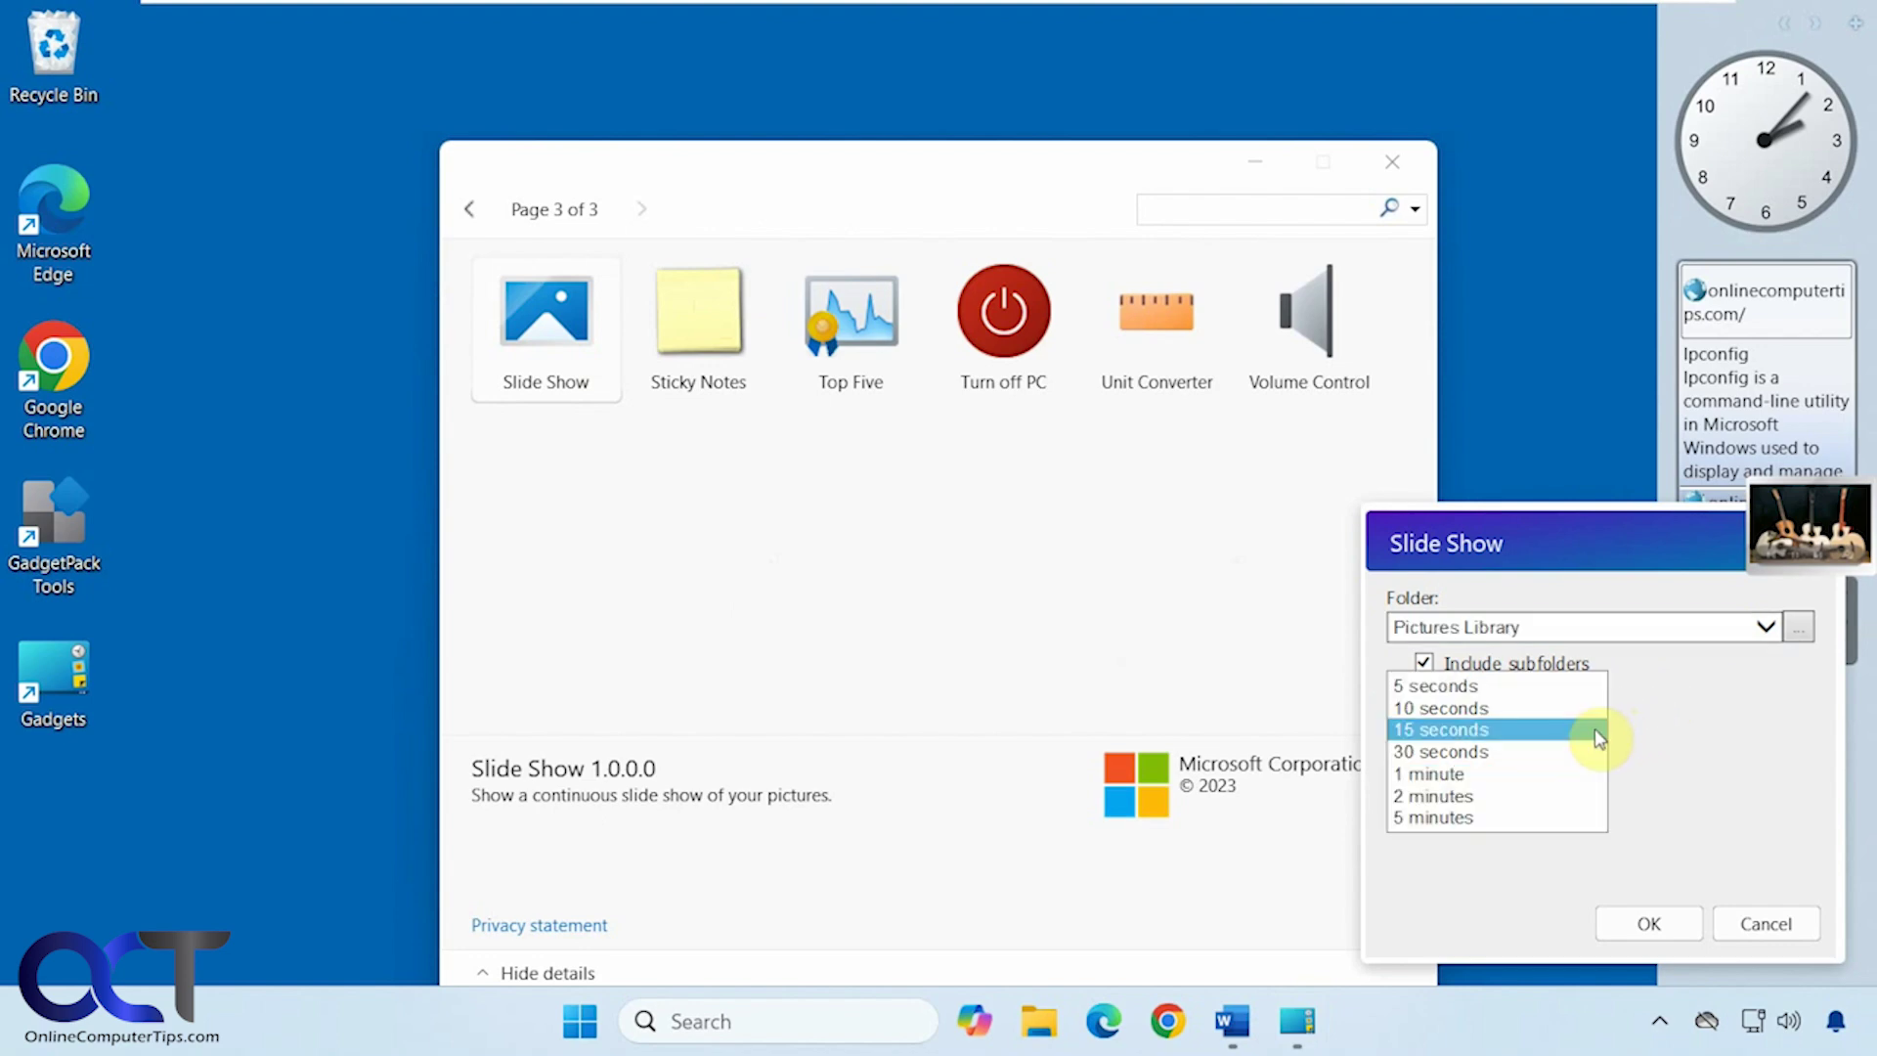
left_click(1530, 681)
left_click(1648, 922)
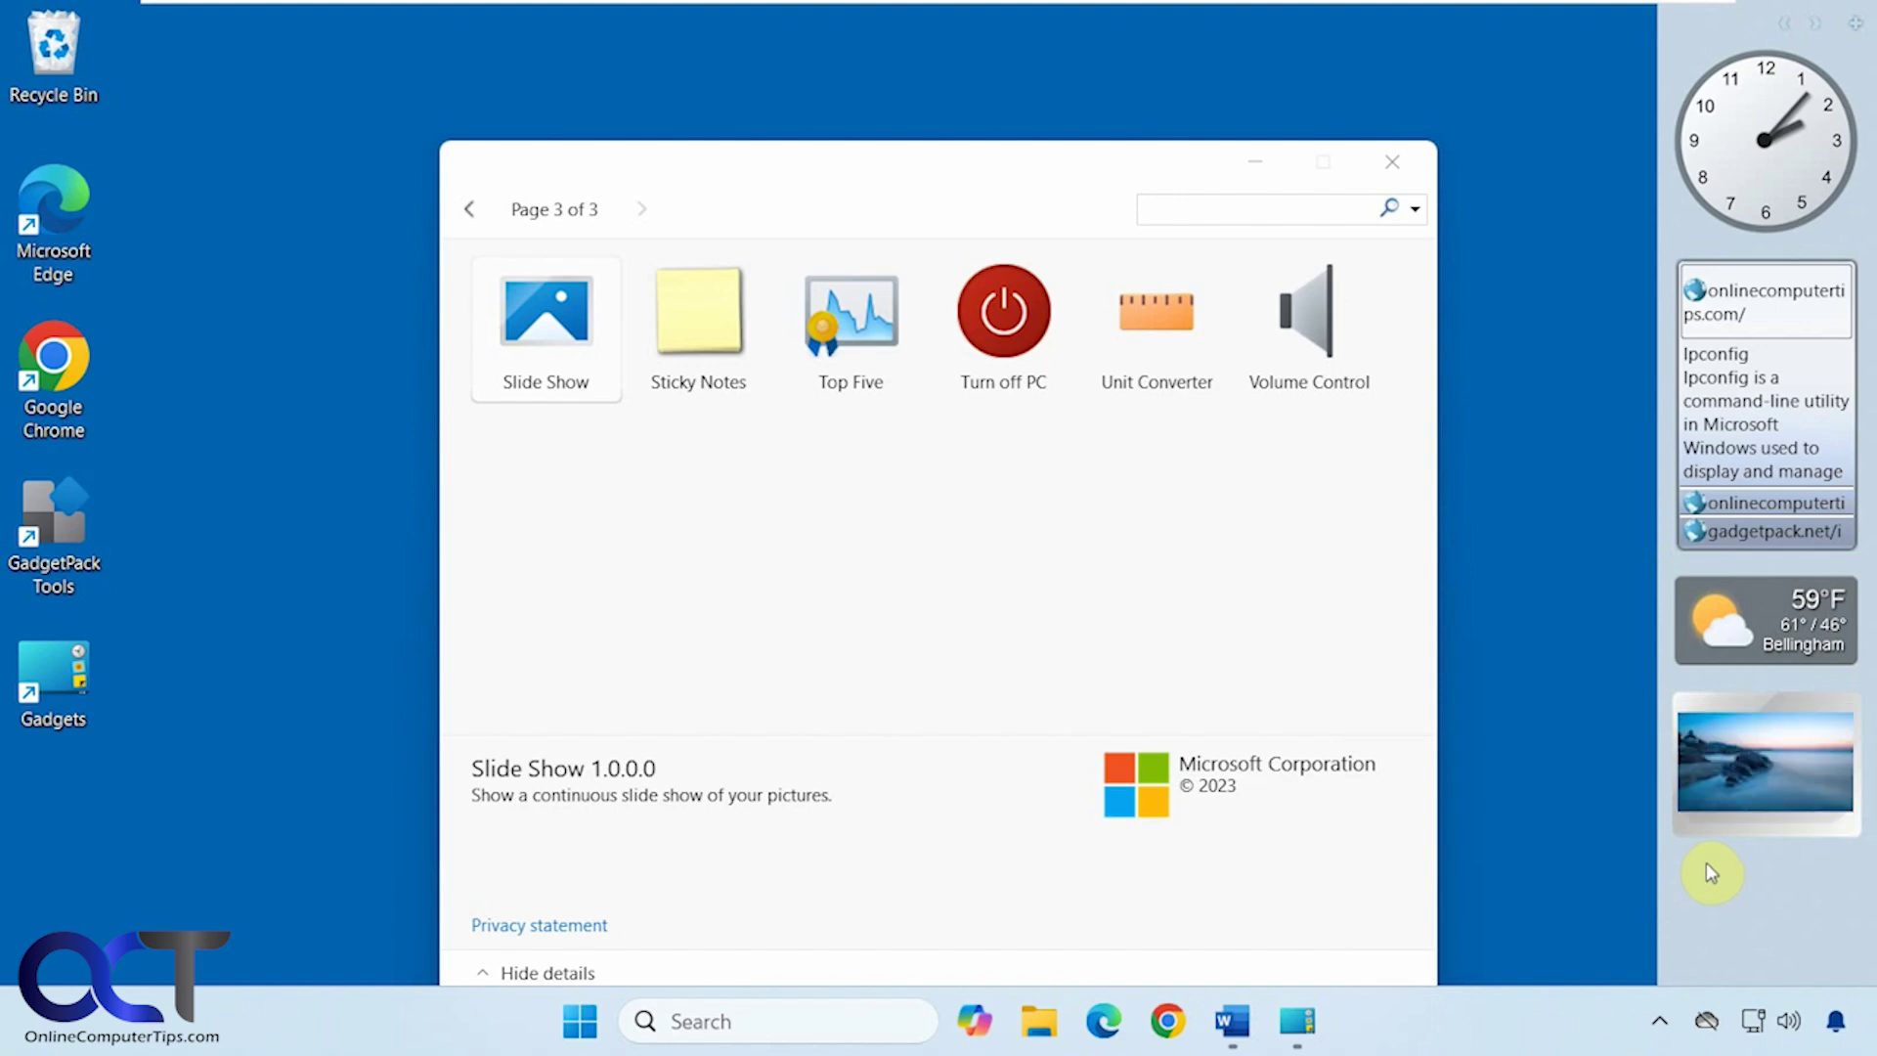
mouse_move(1777, 785)
left_click(1869, 706)
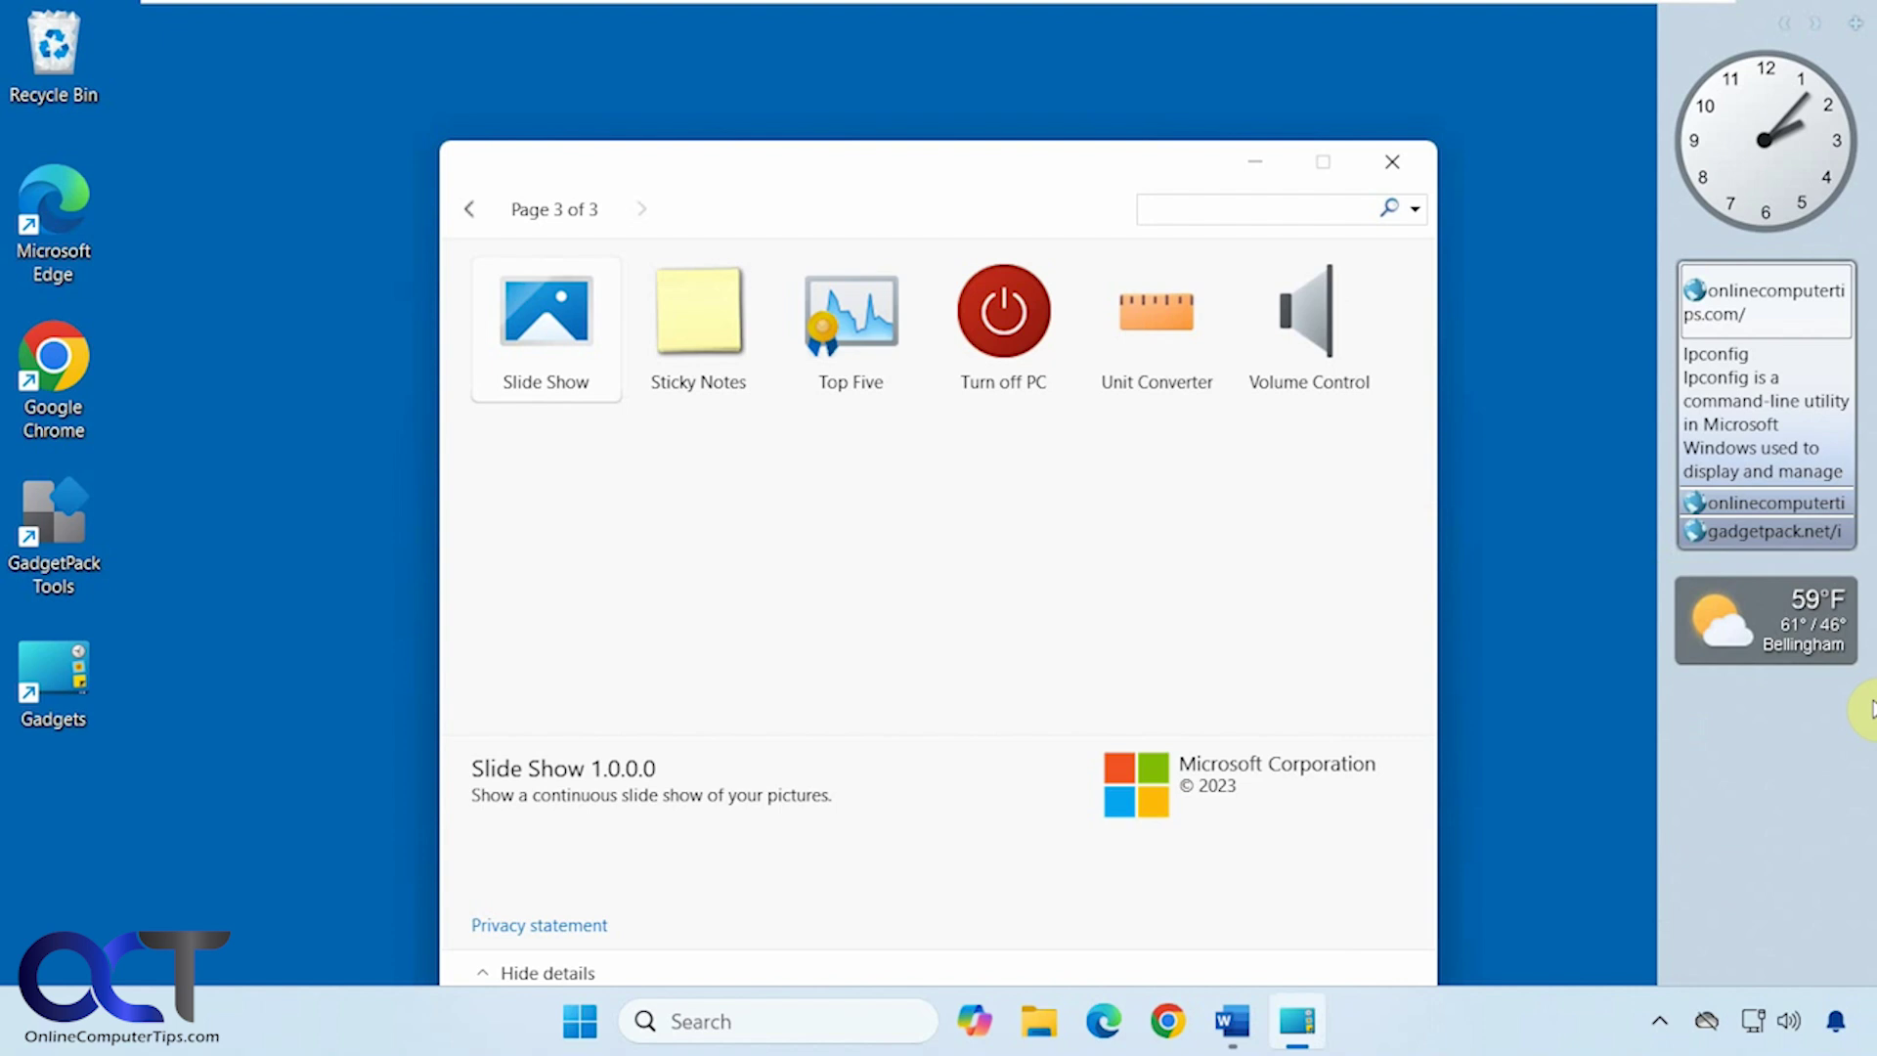
- Add a Sticky Notes gadget with a second page reading 'Hi again'
left_click_drag(756, 372, 1756, 763)
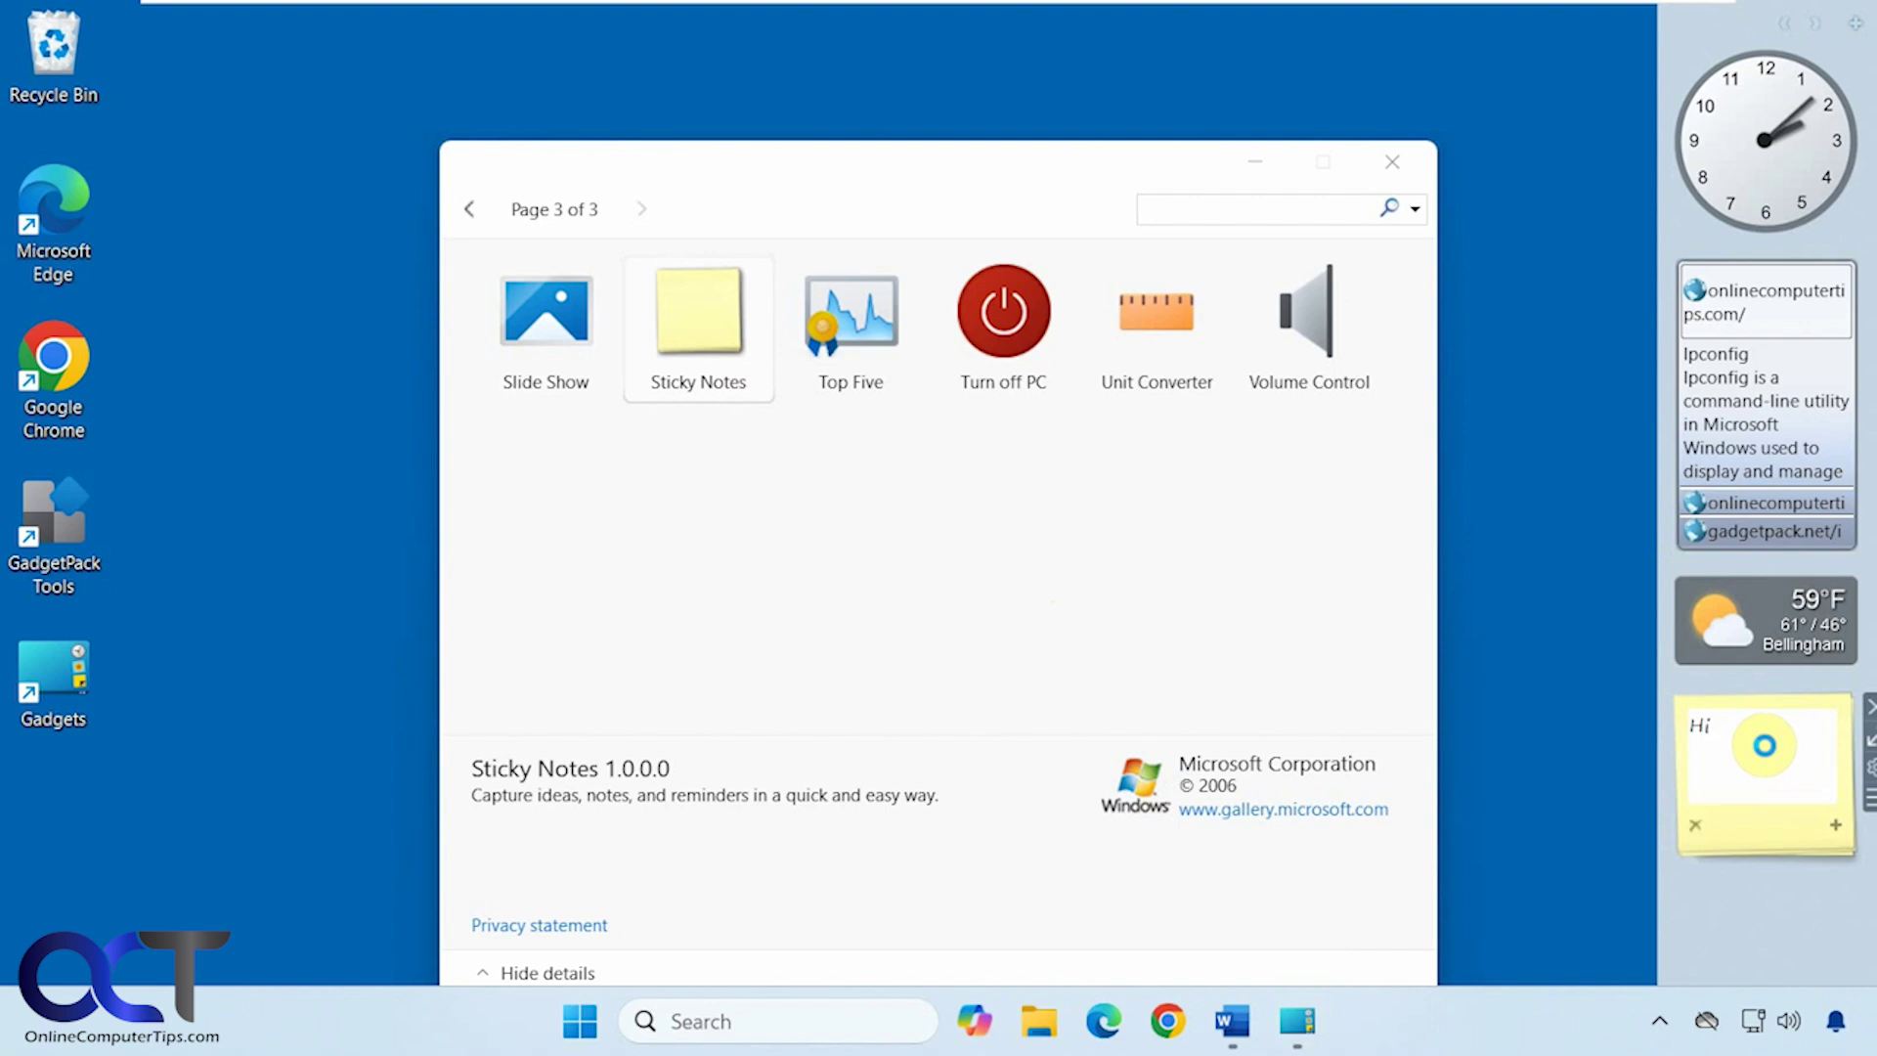
left_click(1835, 824)
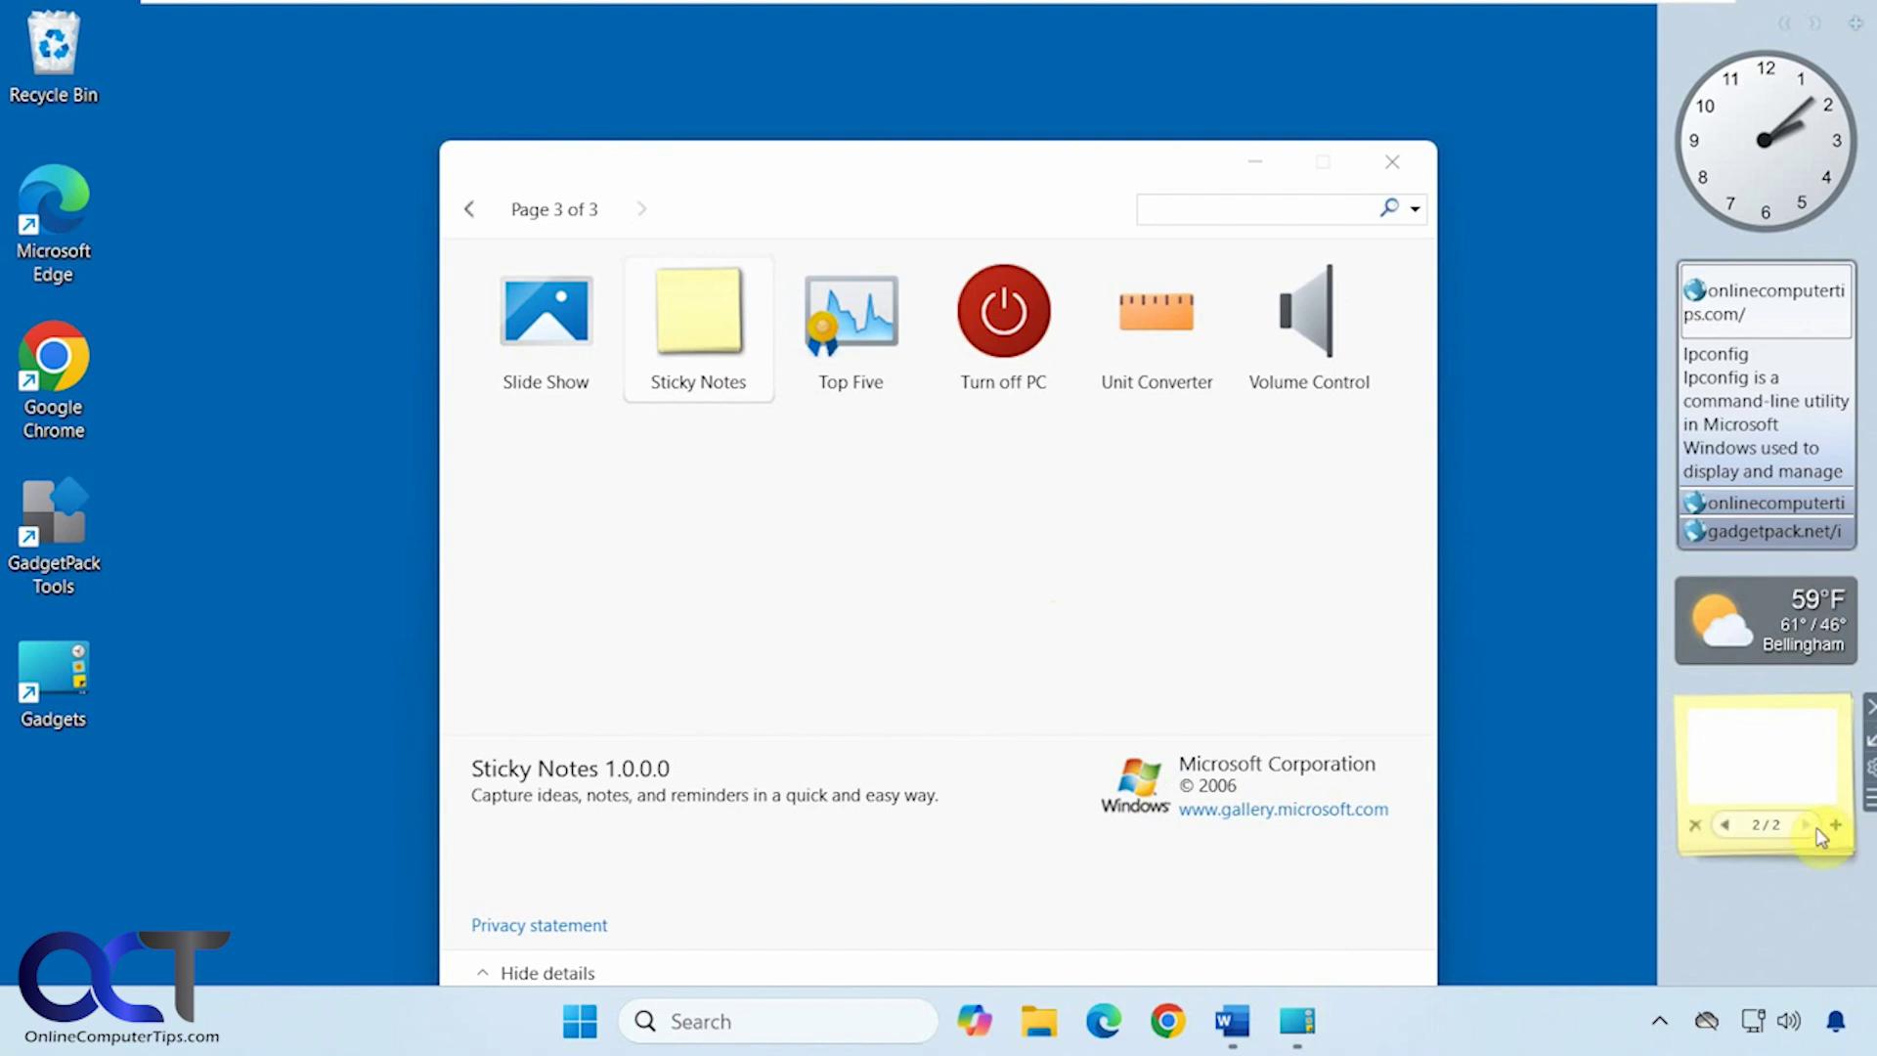
left_click(1734, 738)
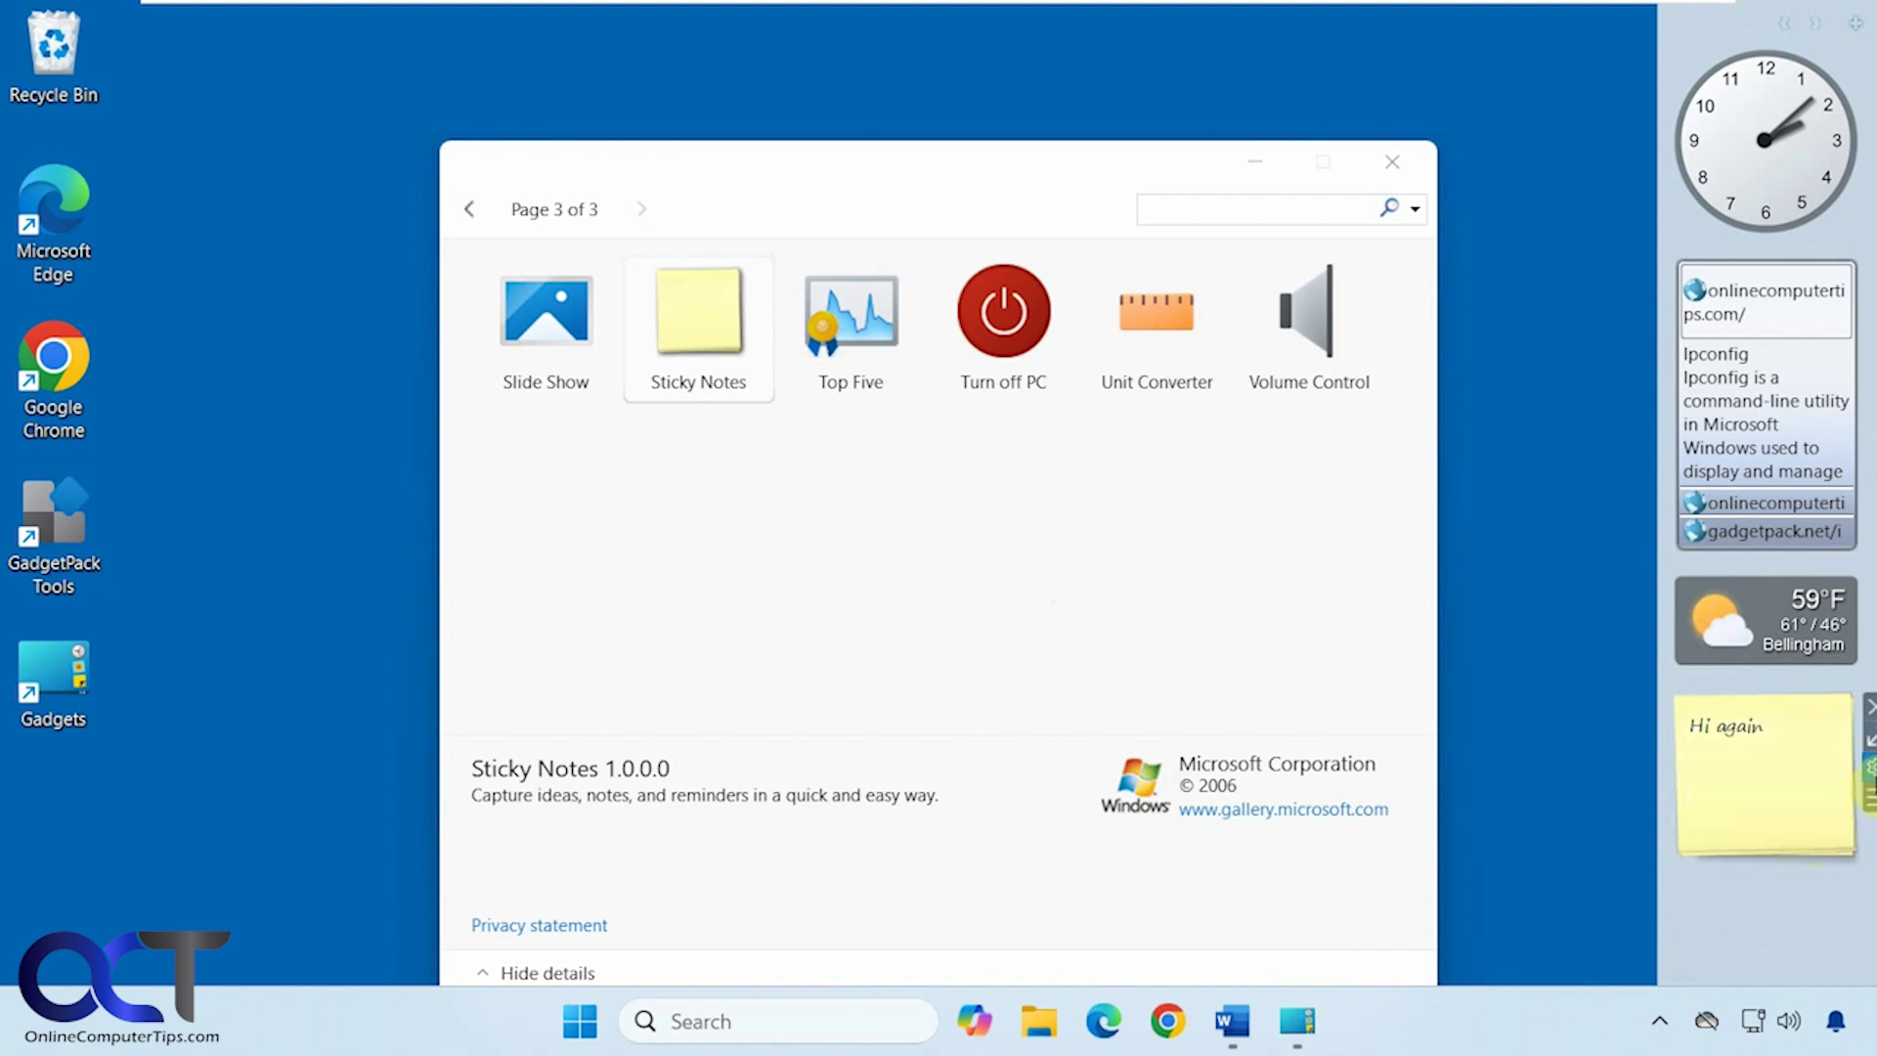
- Change the sticky note's colour to blue
left_click(1869, 769)
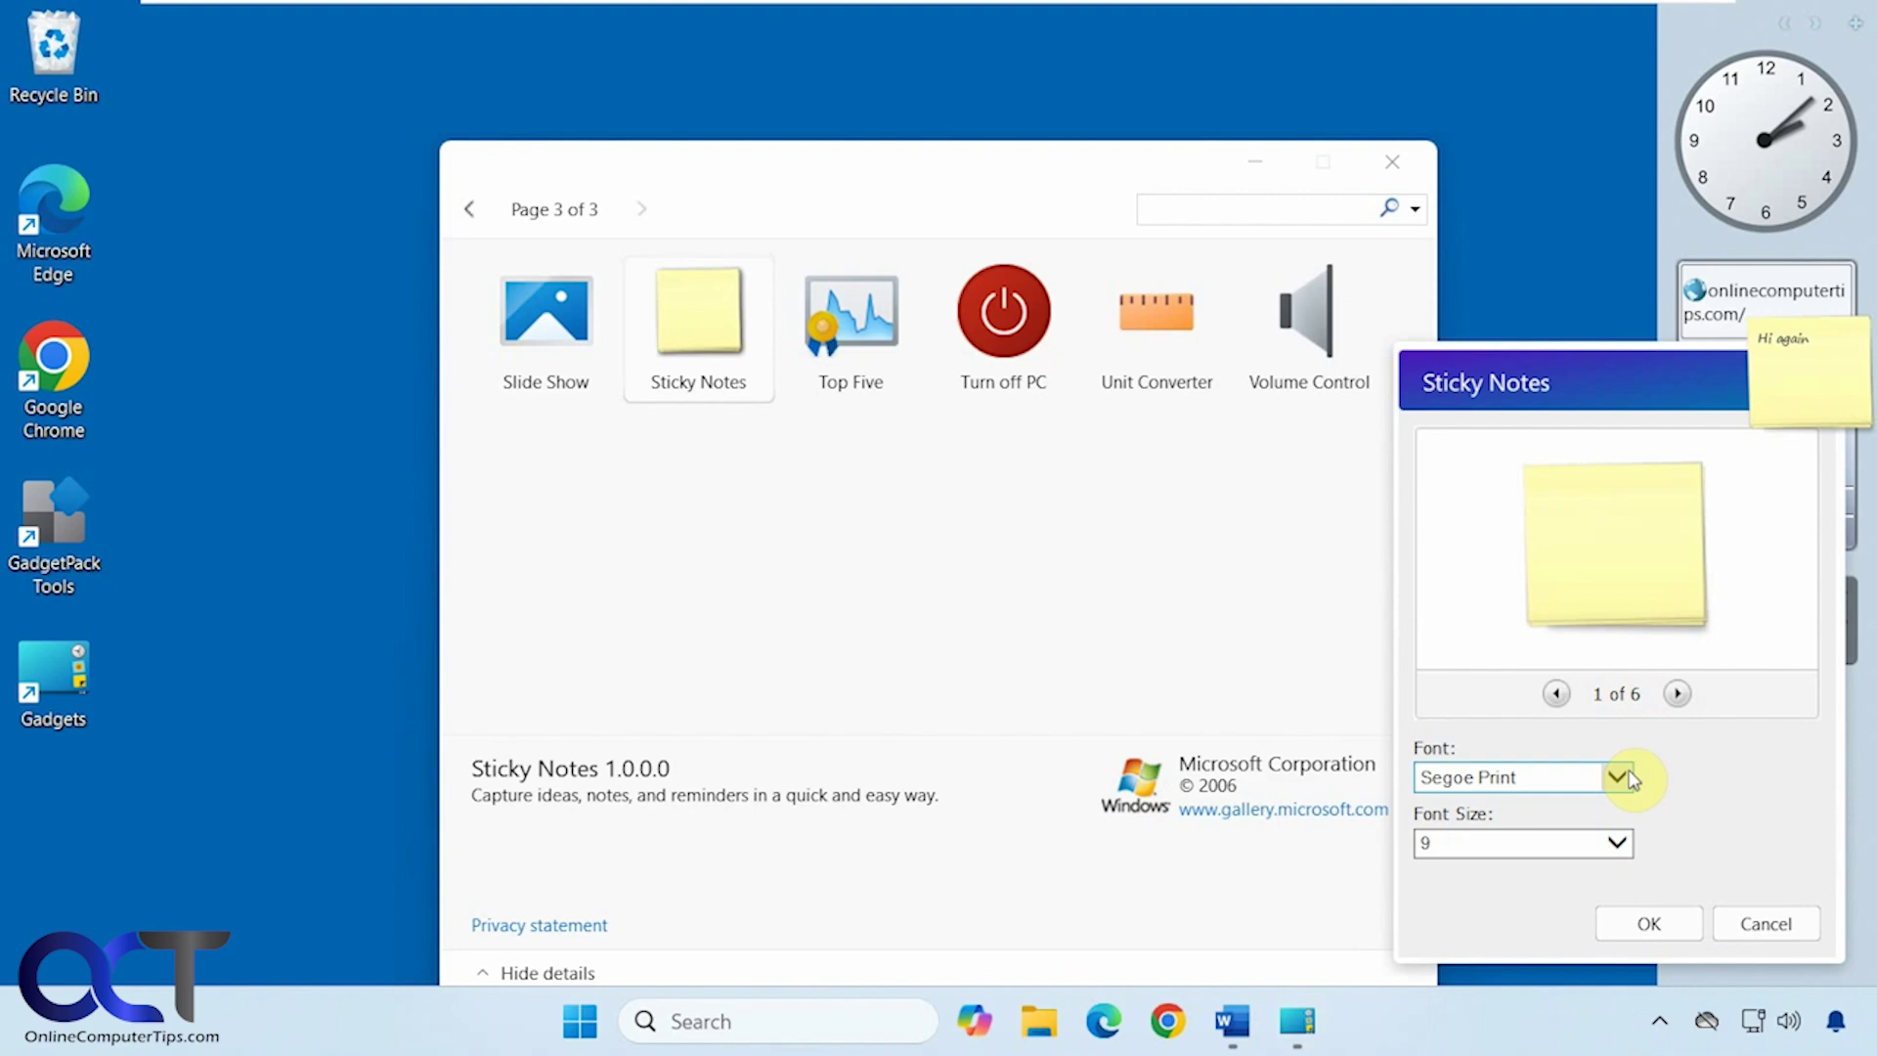
left_click(1677, 694)
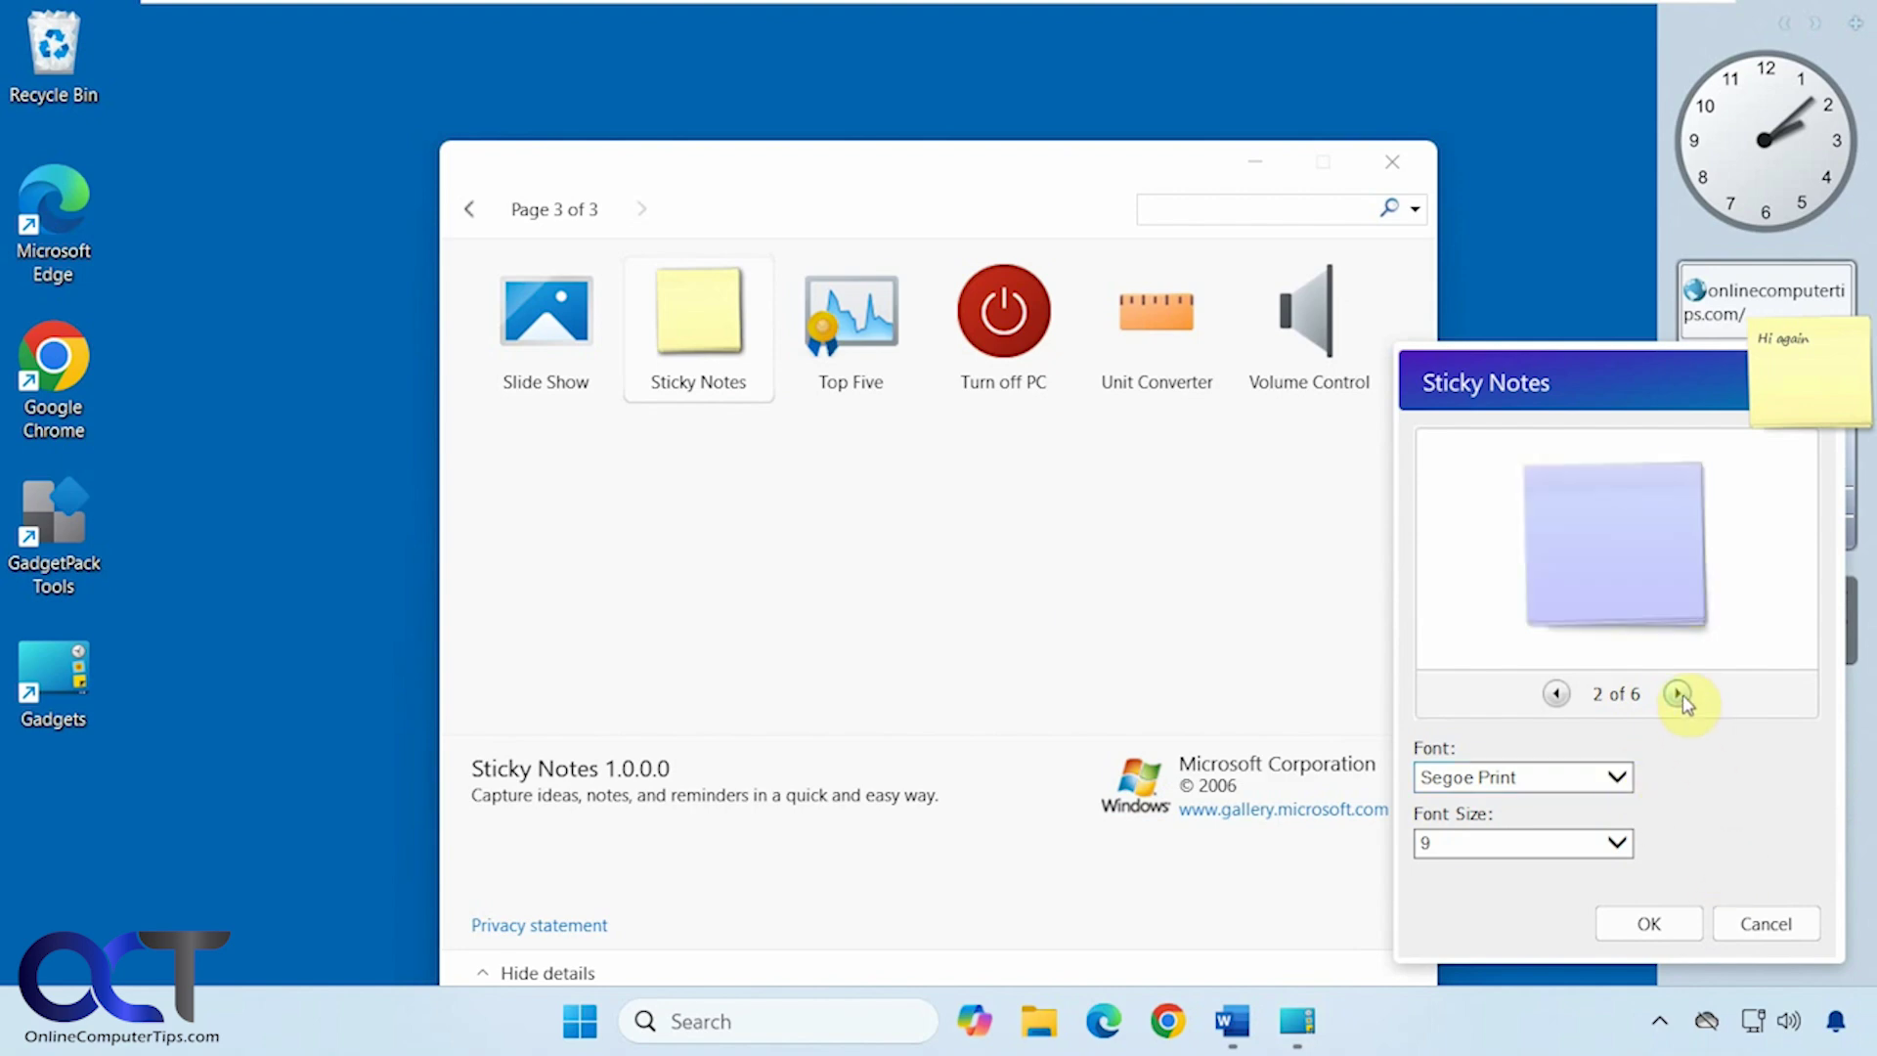
left_click(1677, 694)
left_click(1651, 923)
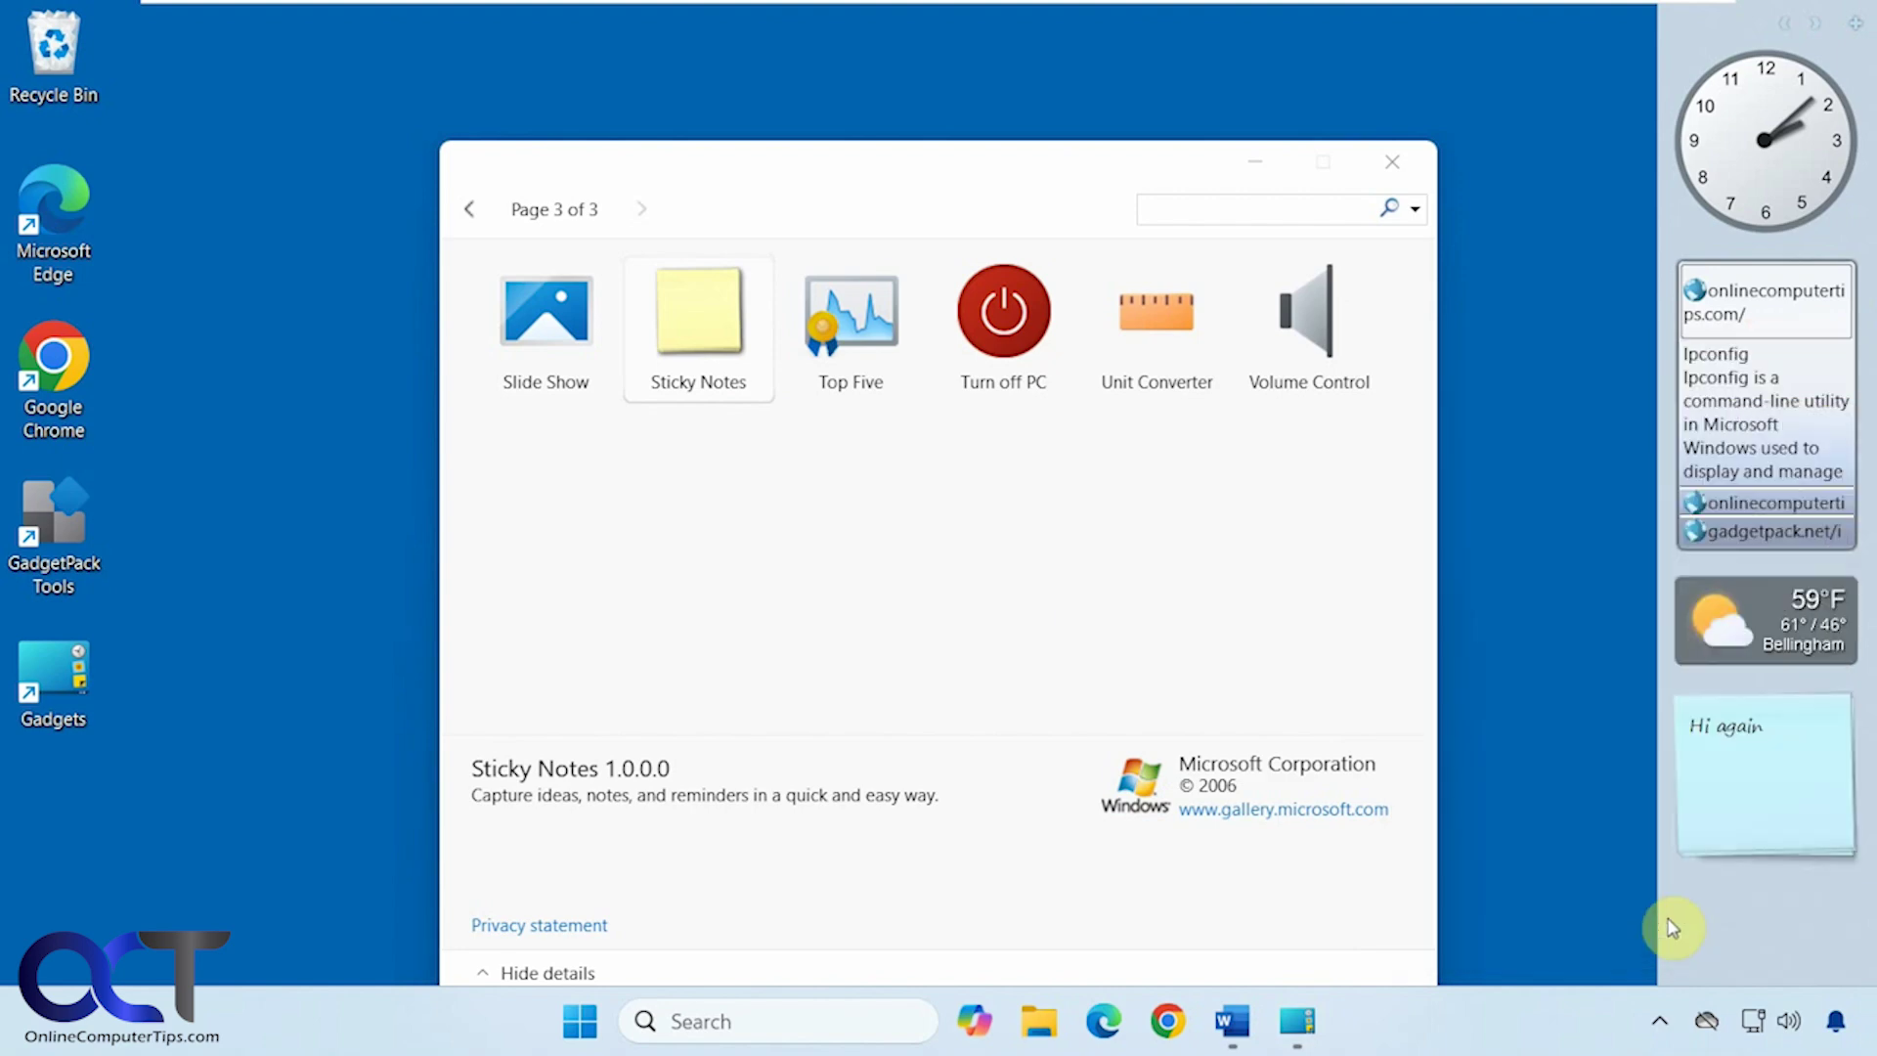
- Remove the sticky note, then try Top Five in Processor mode and remove it
left_click(1867, 708)
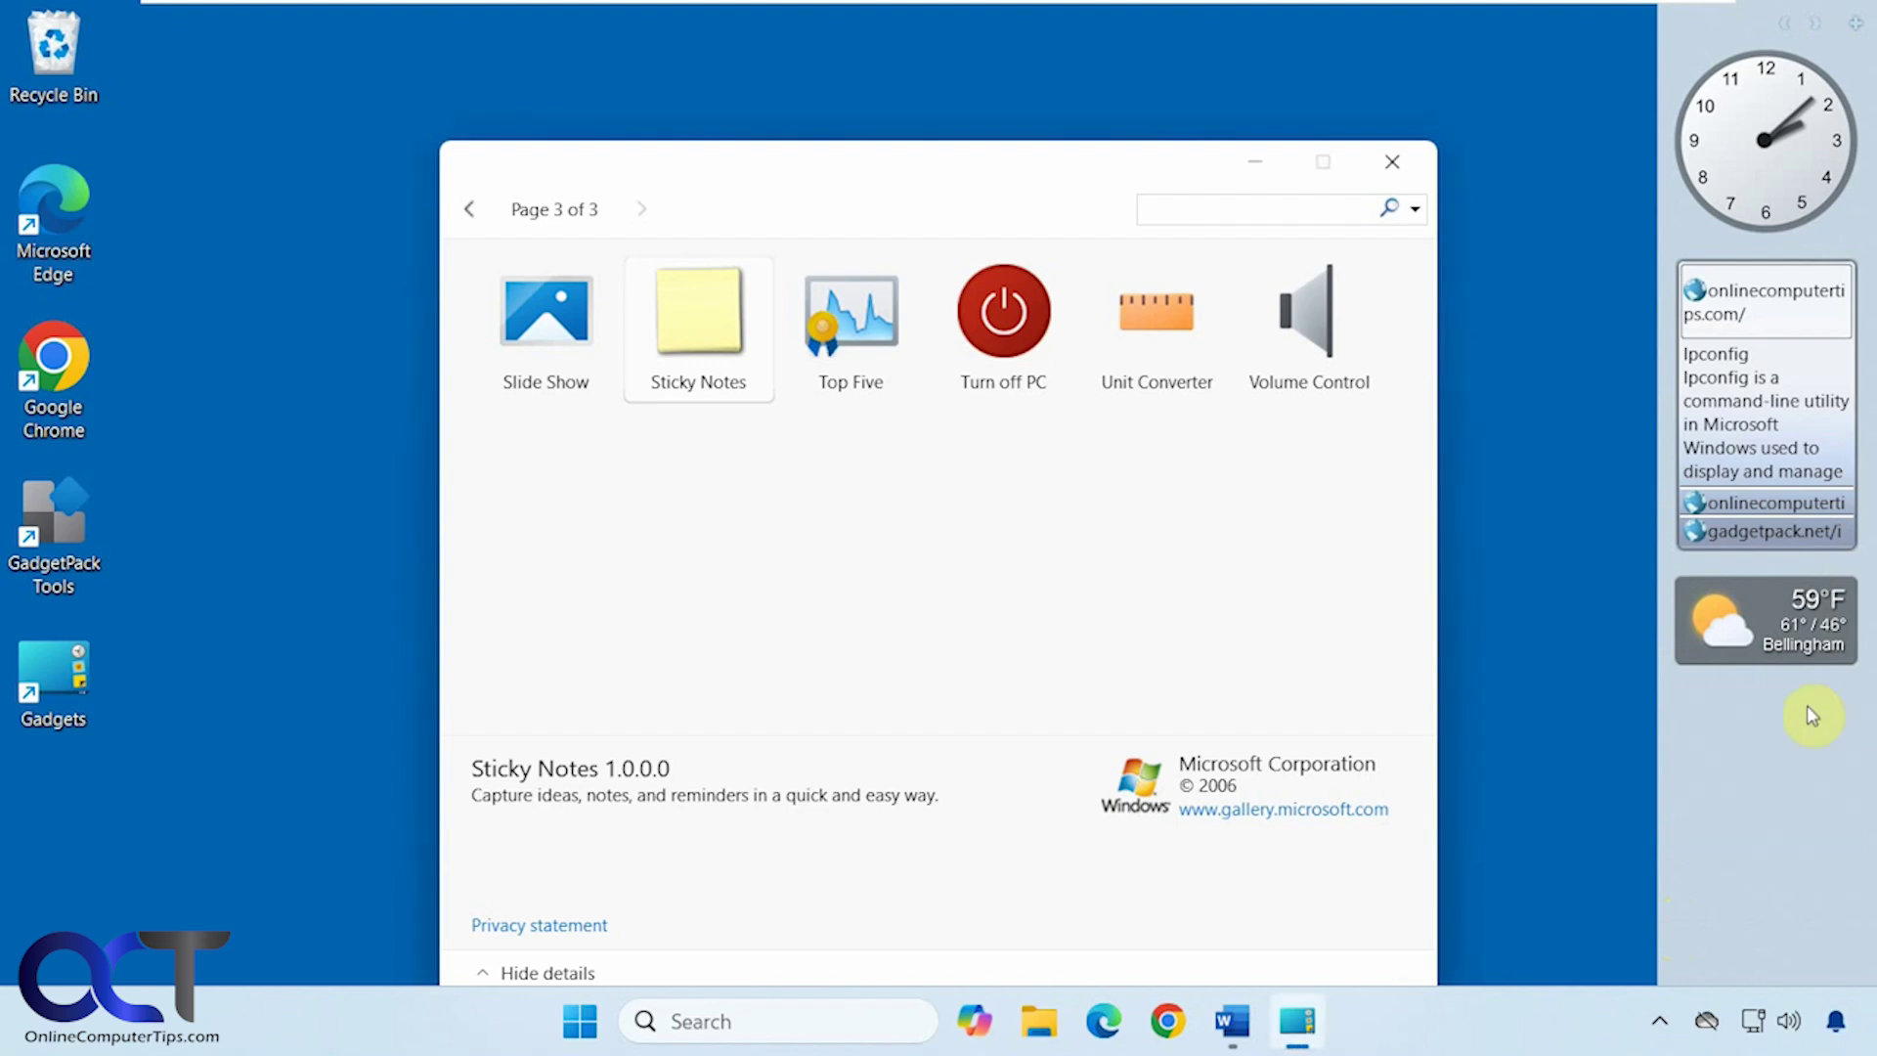
left_click_drag(859, 353, 1766, 759)
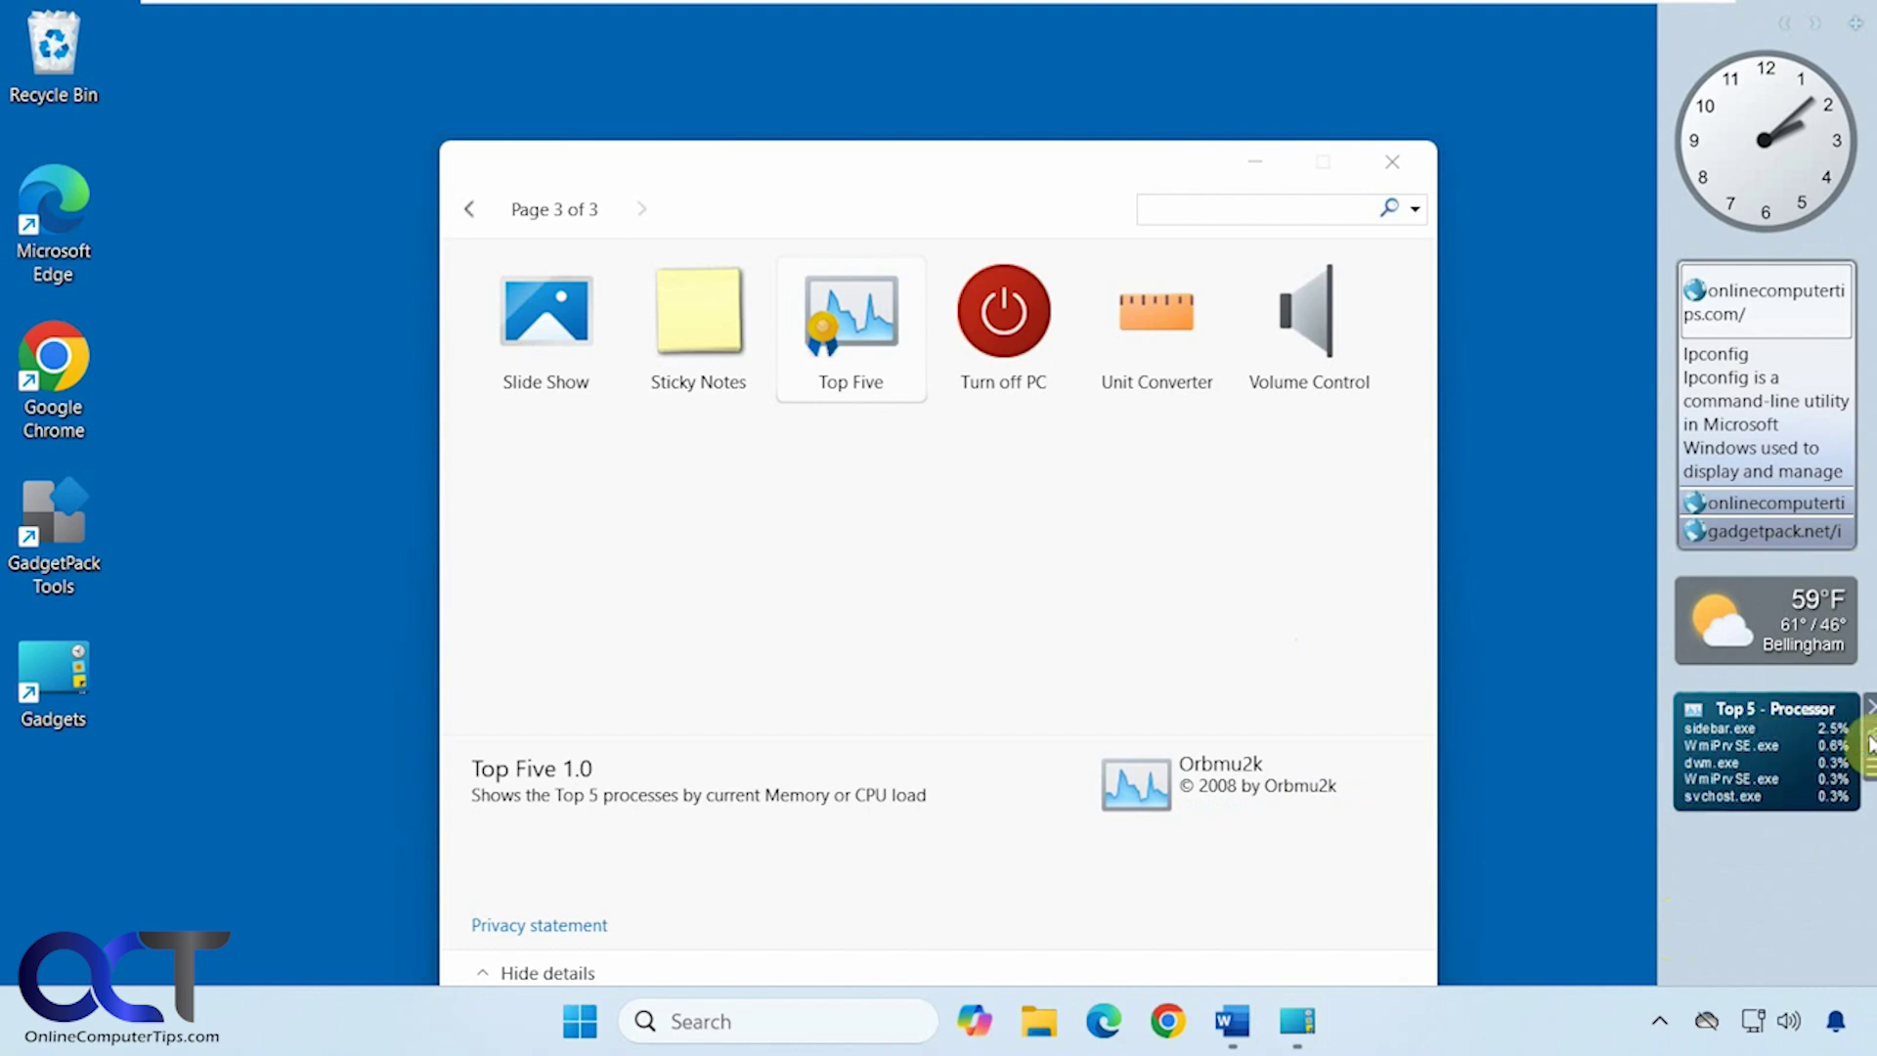
left_click(1867, 741)
left_click(1789, 748)
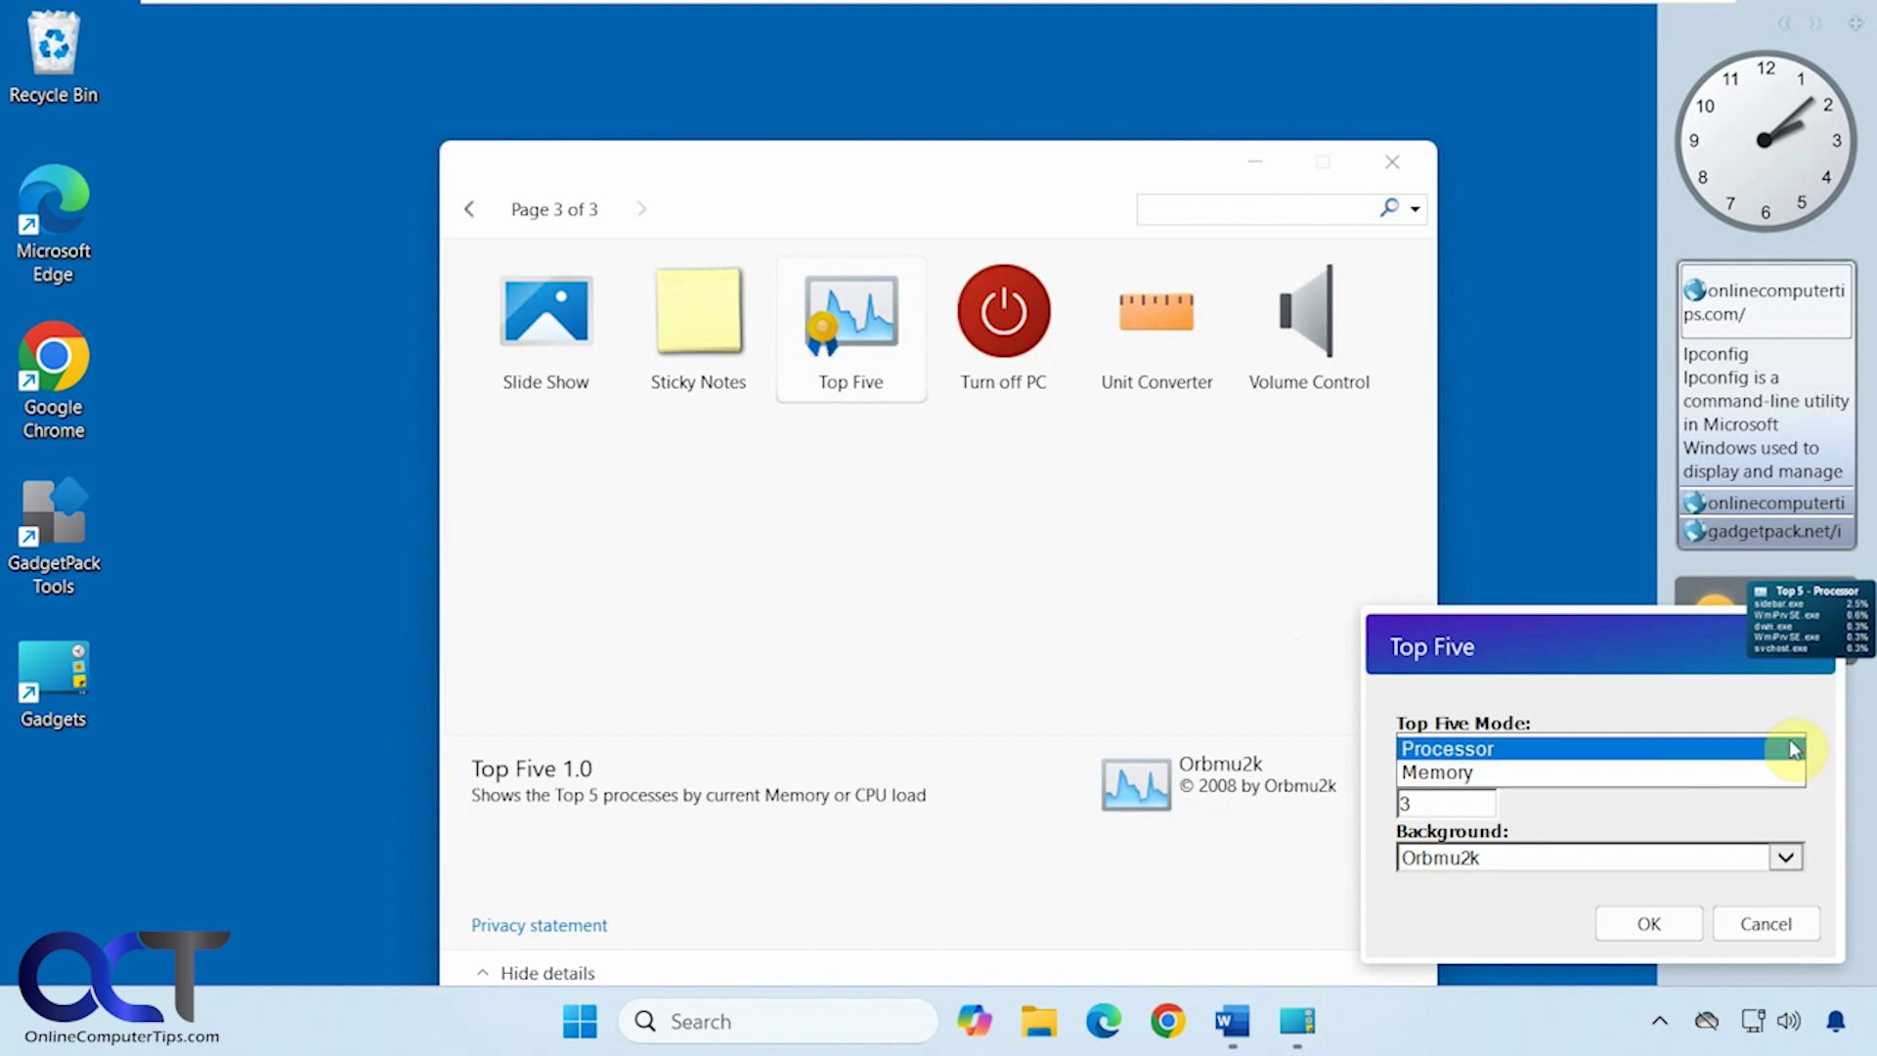
left_click(1792, 748)
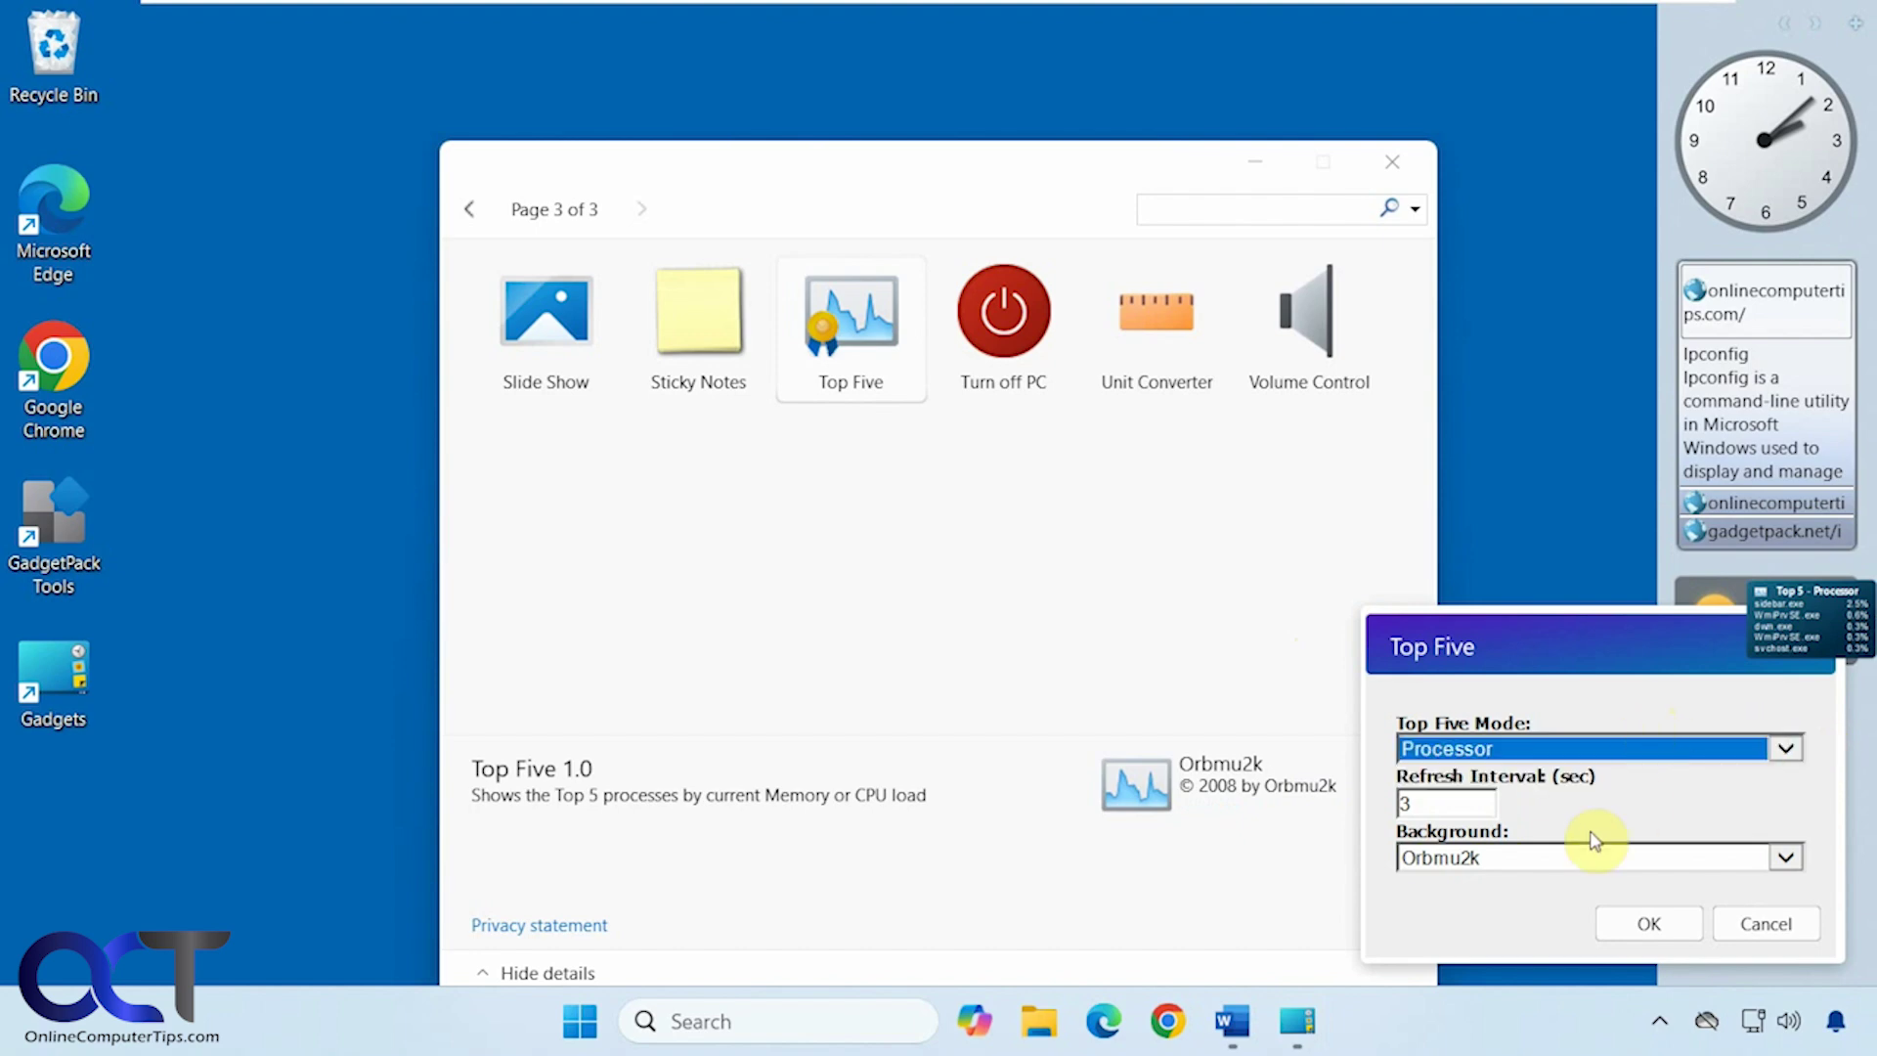
left_click(1762, 919)
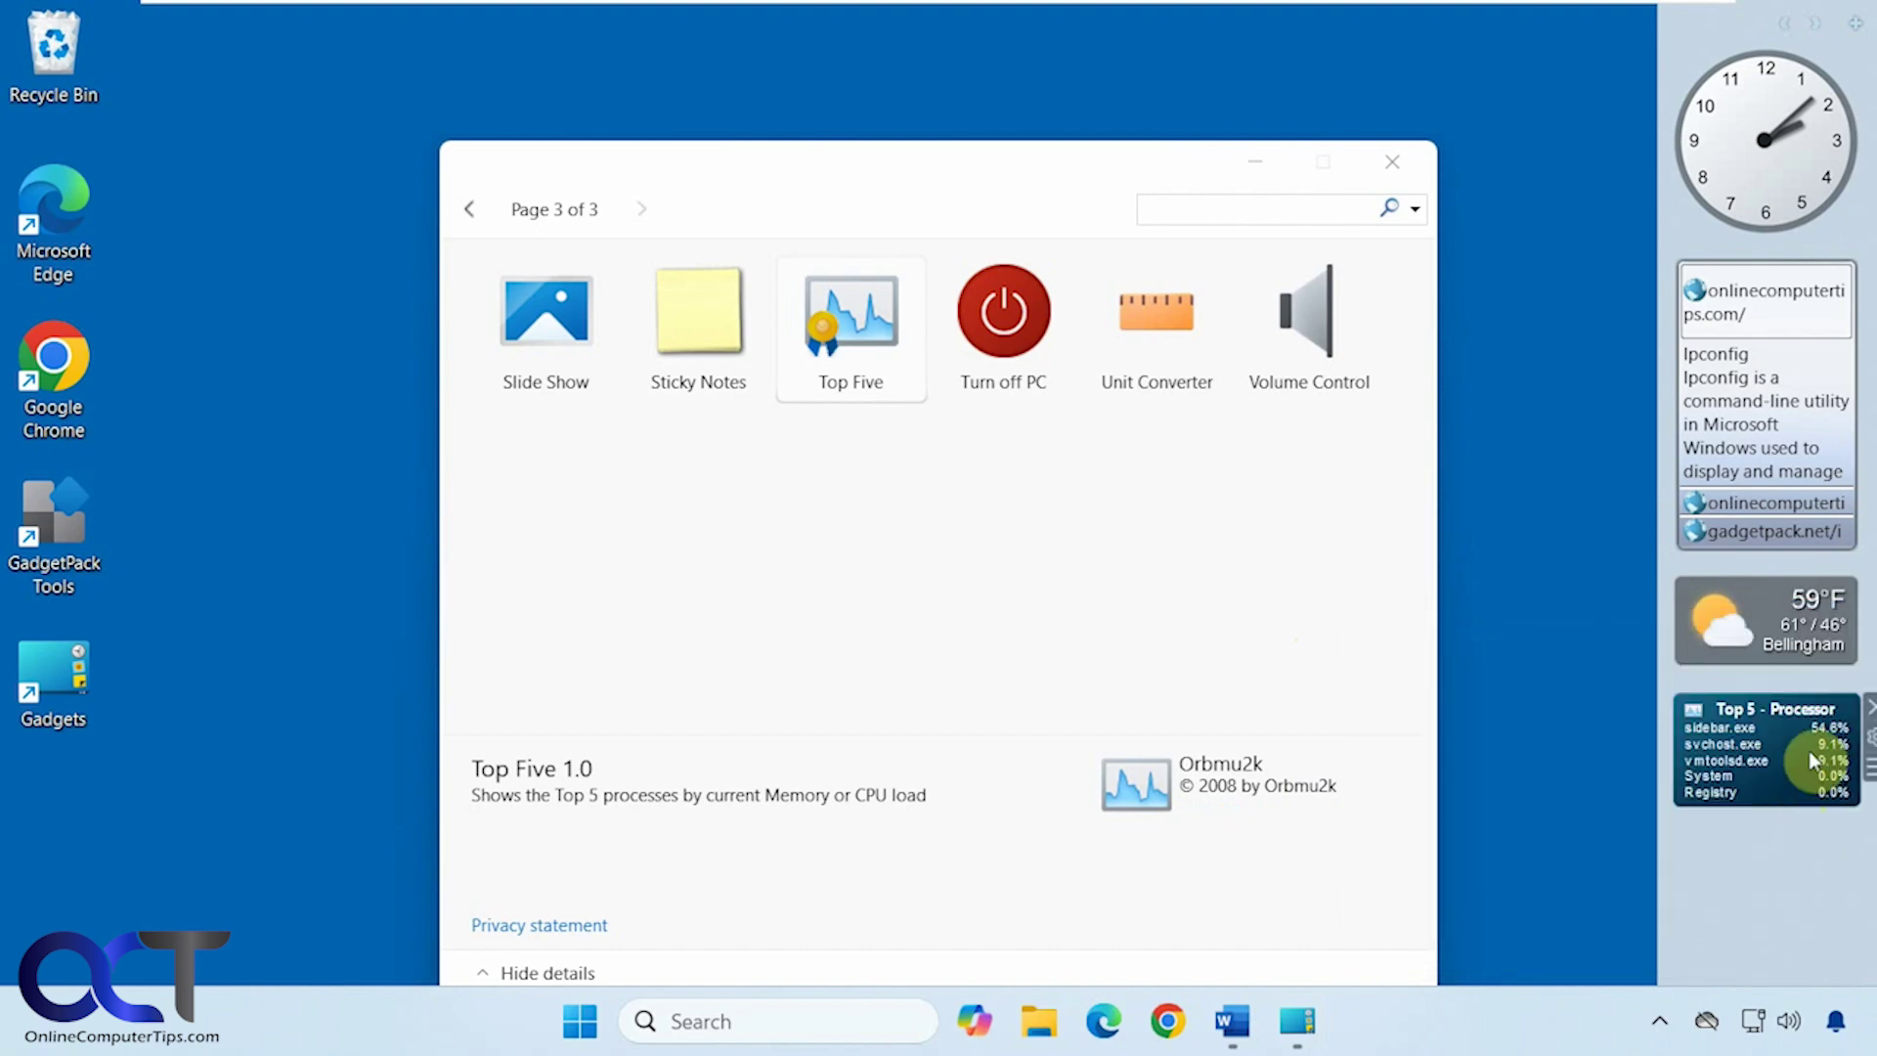
left_click(1867, 708)
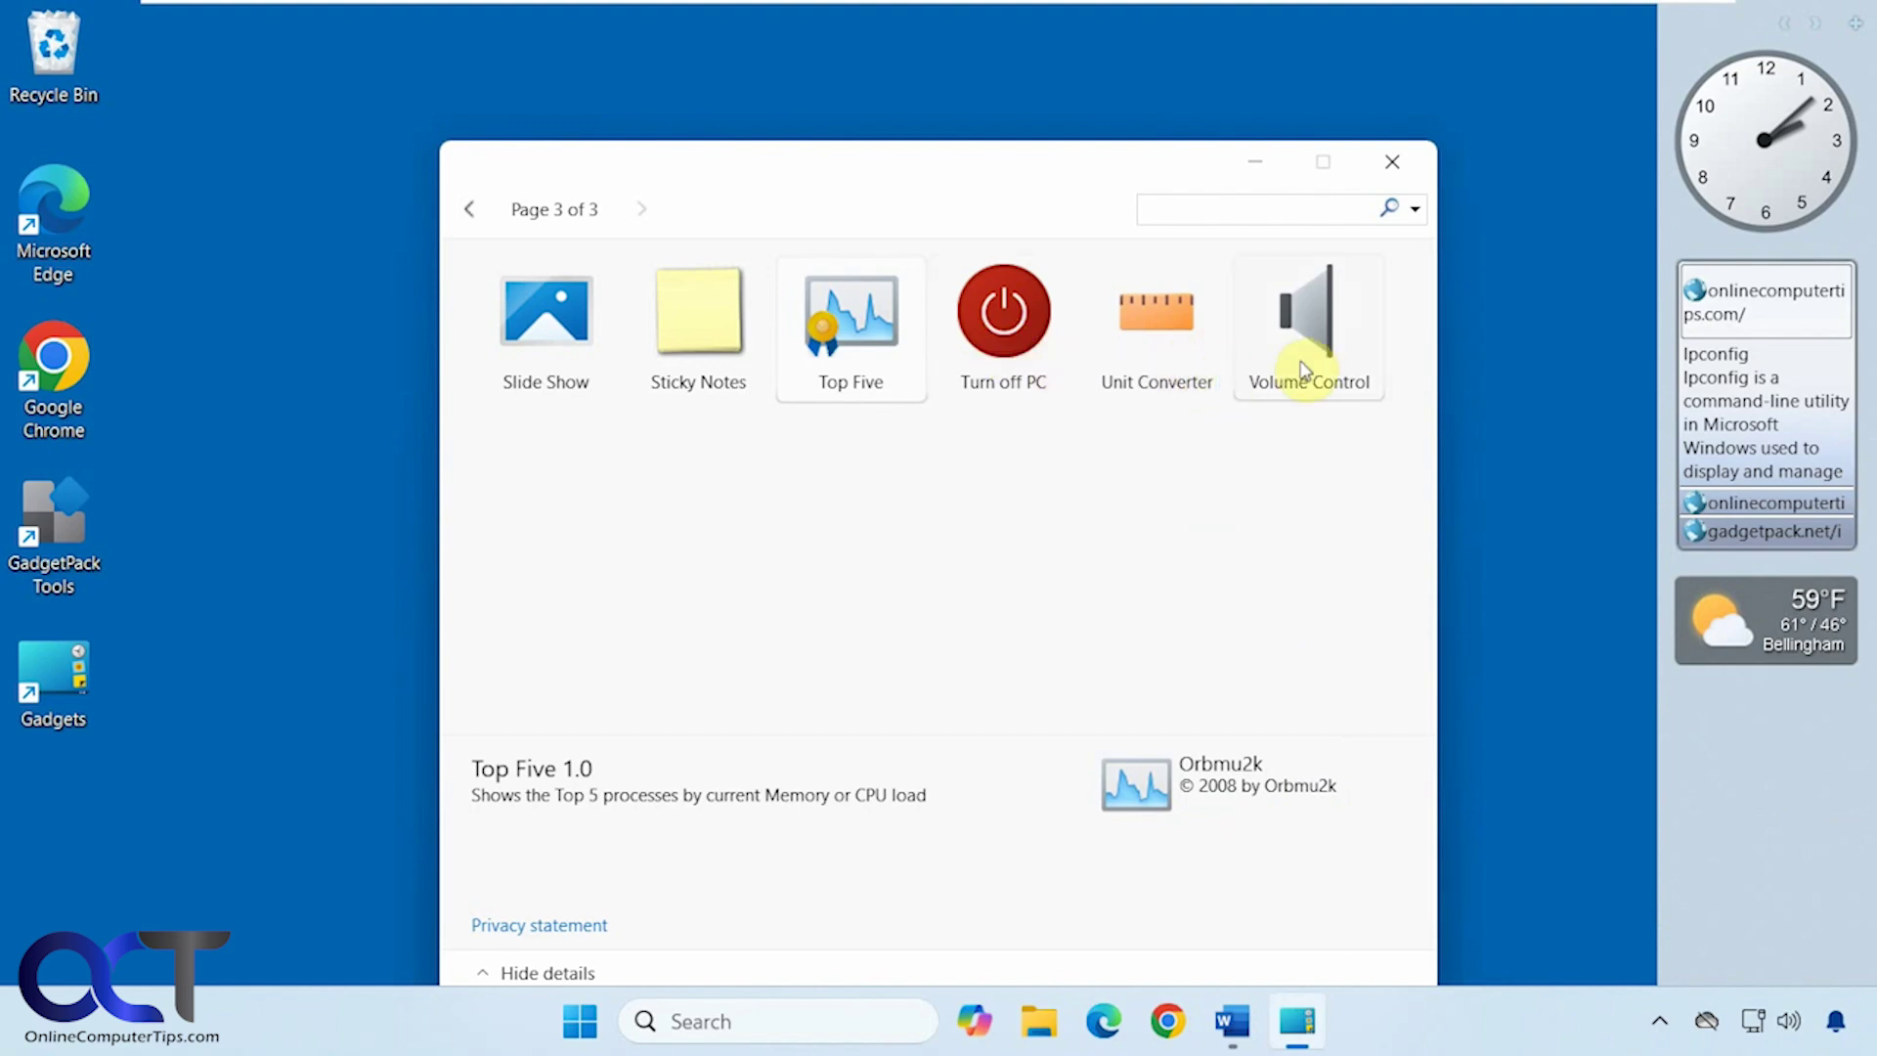
- Add a second 7 Sidebar from page 1 of the gadget gallery, then minimize the gallery
left_click(475, 219)
left_click(475, 219)
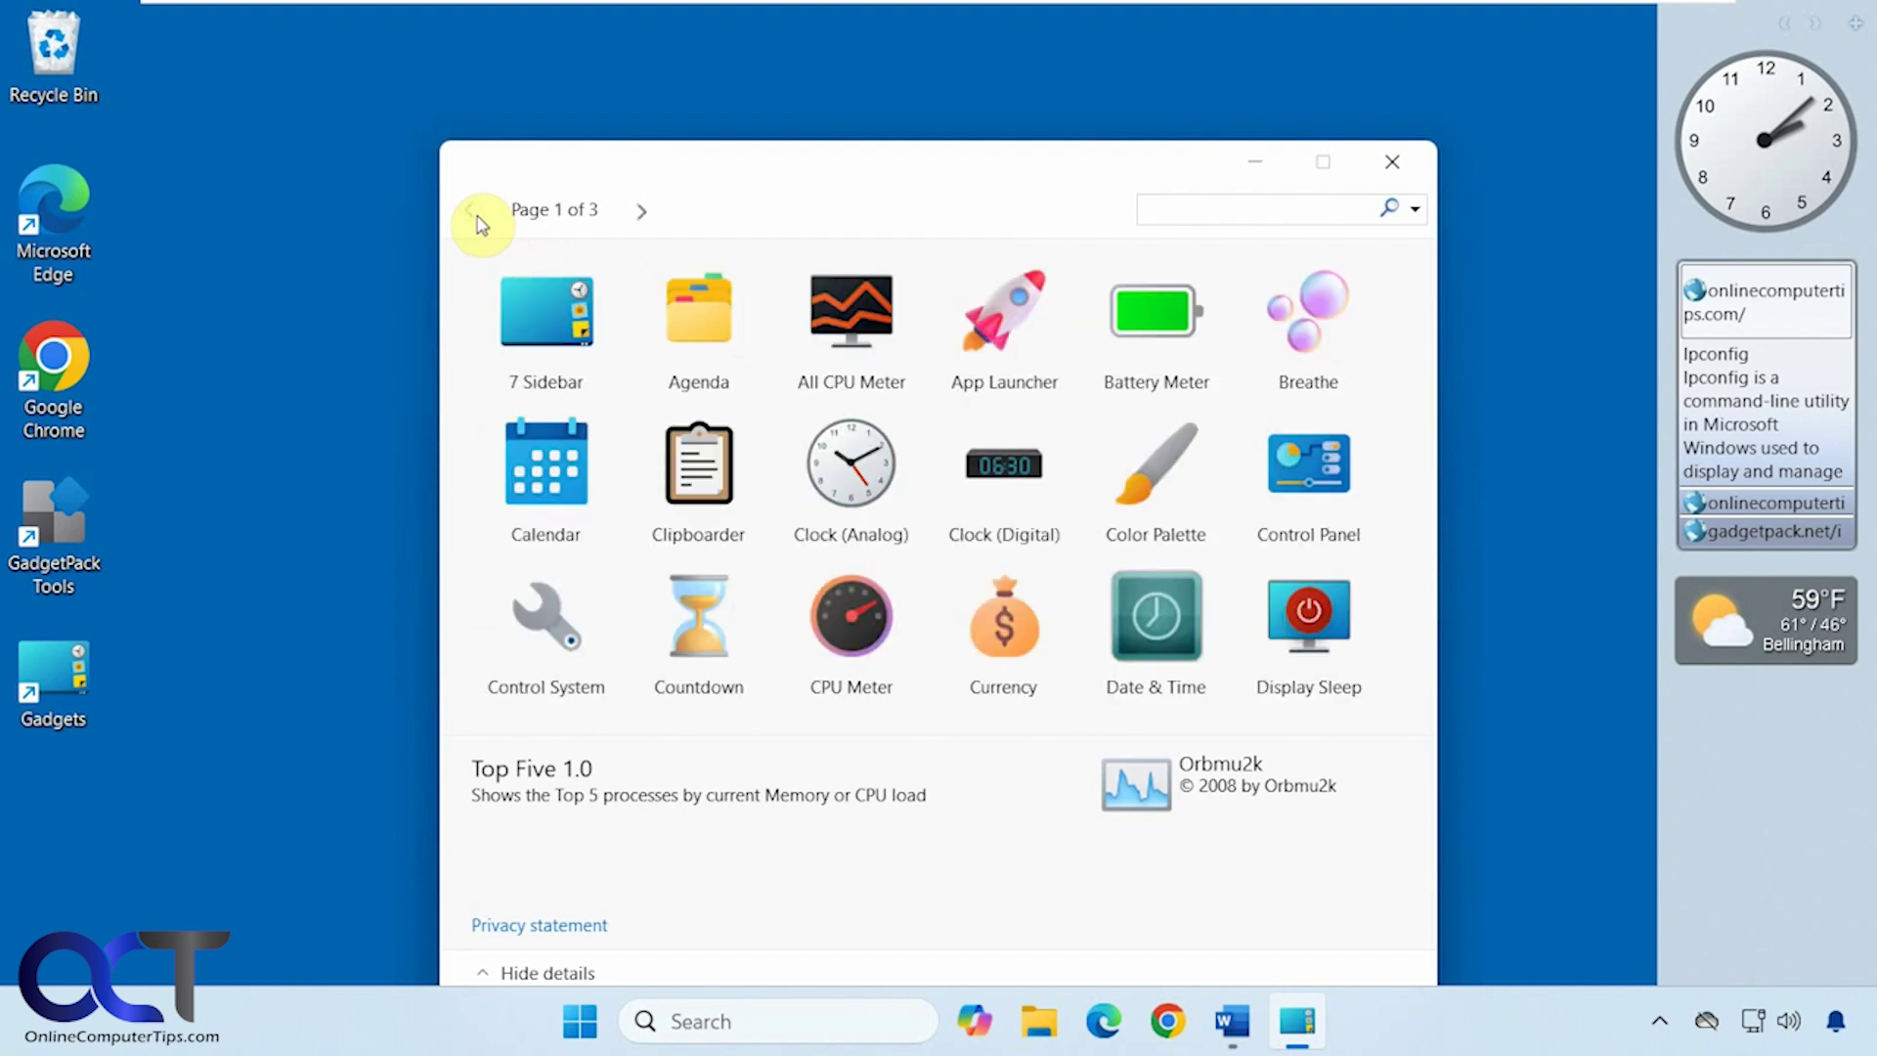
right_click(563, 326)
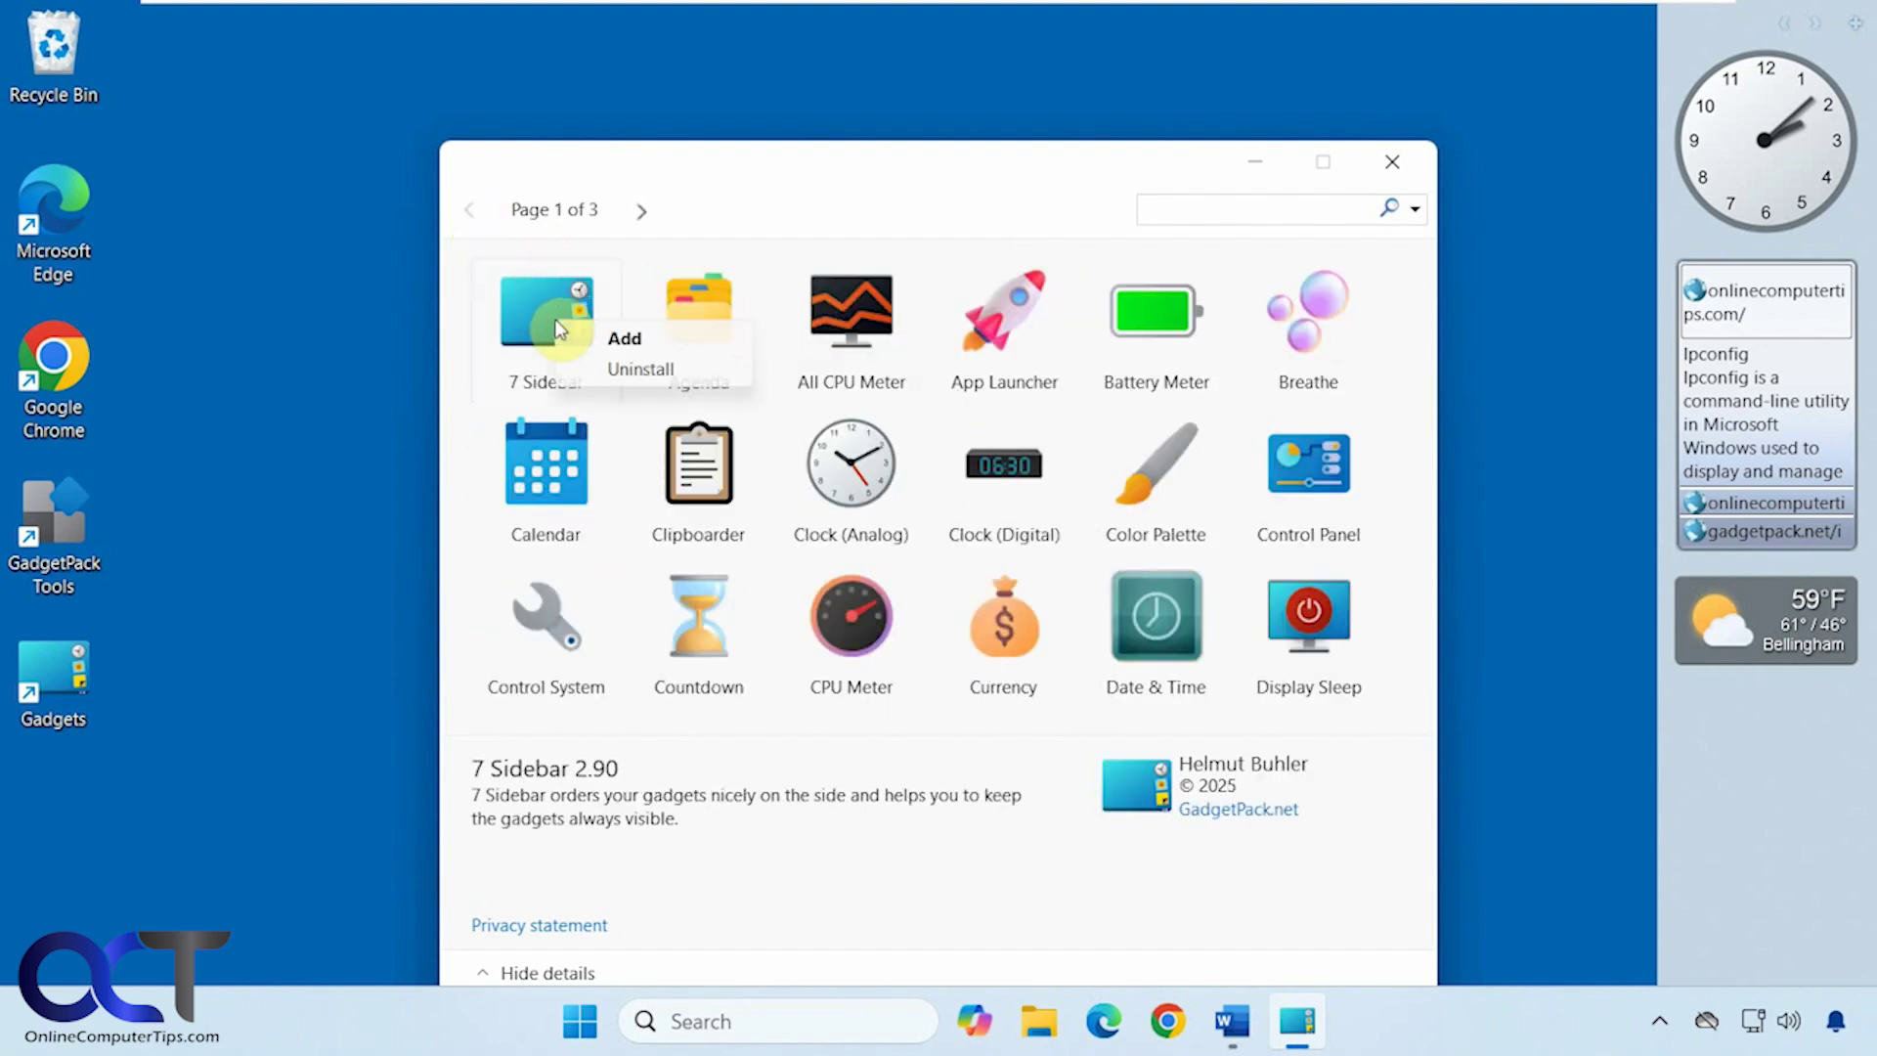
left_click(618, 339)
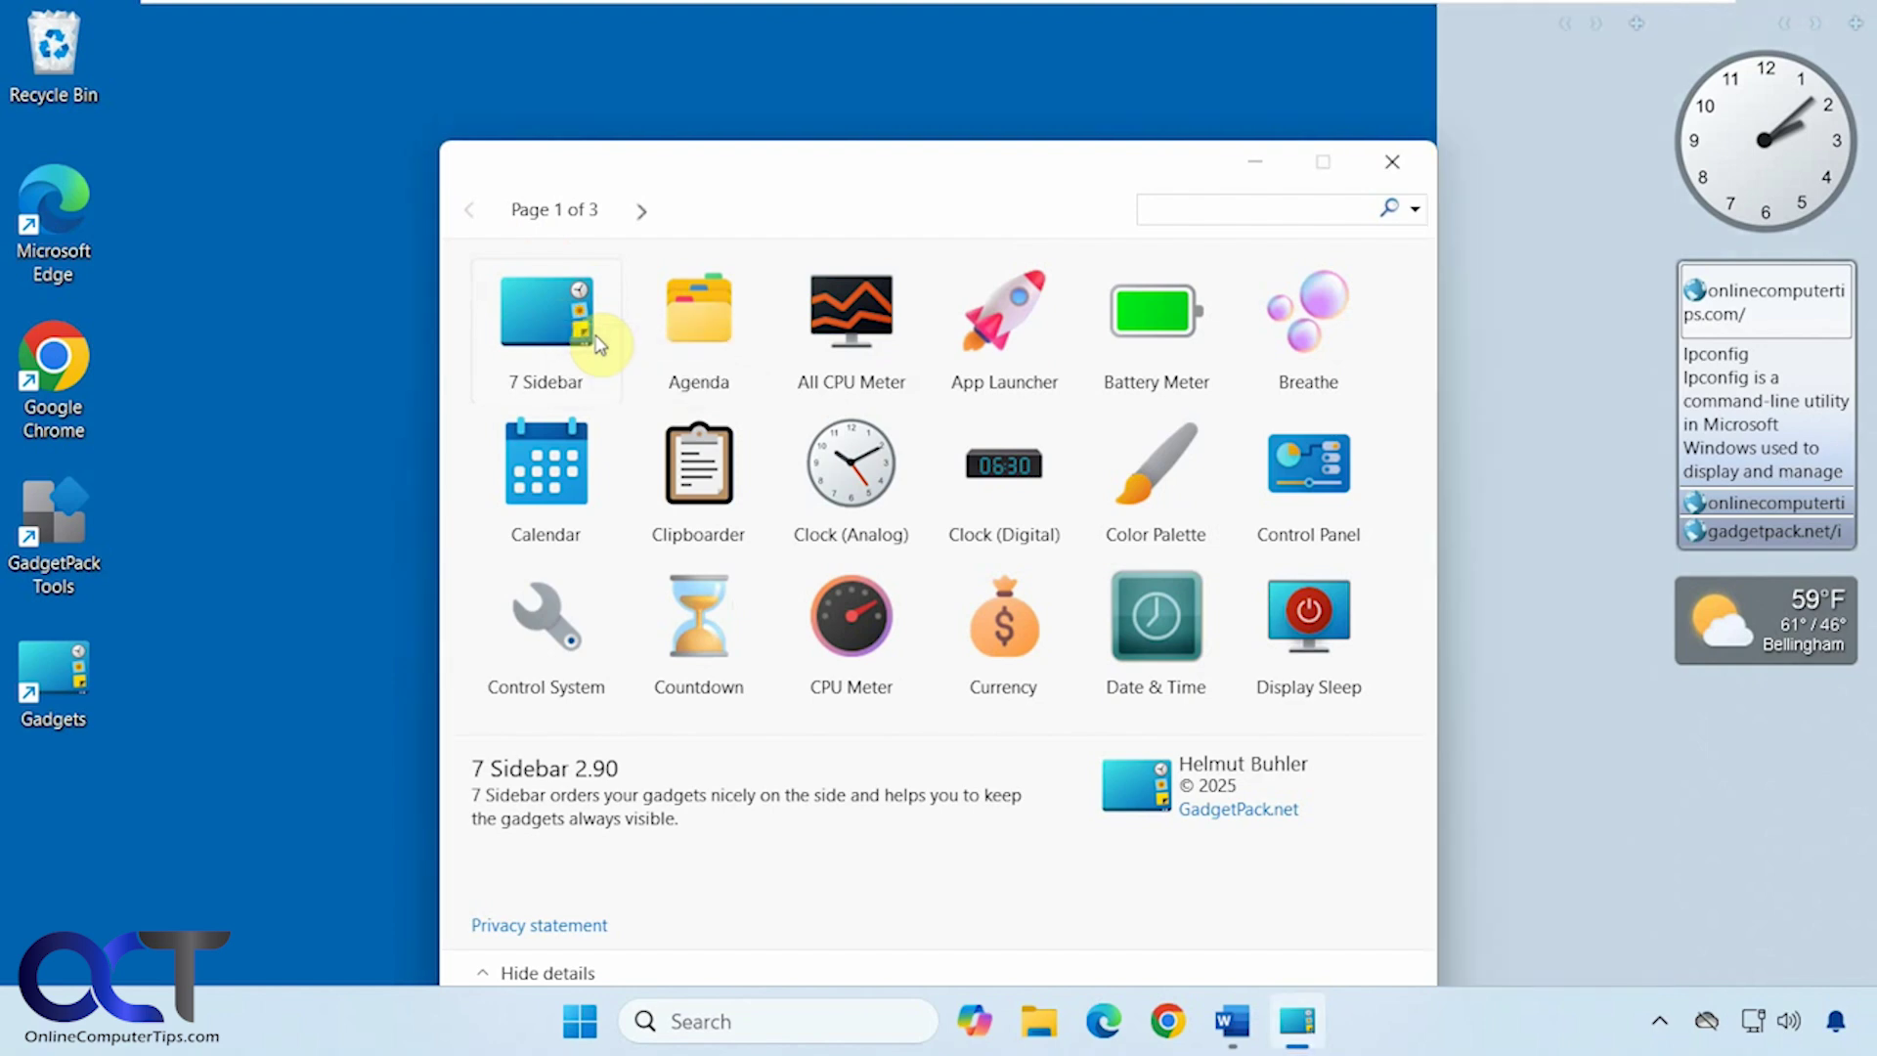
left_click(1257, 164)
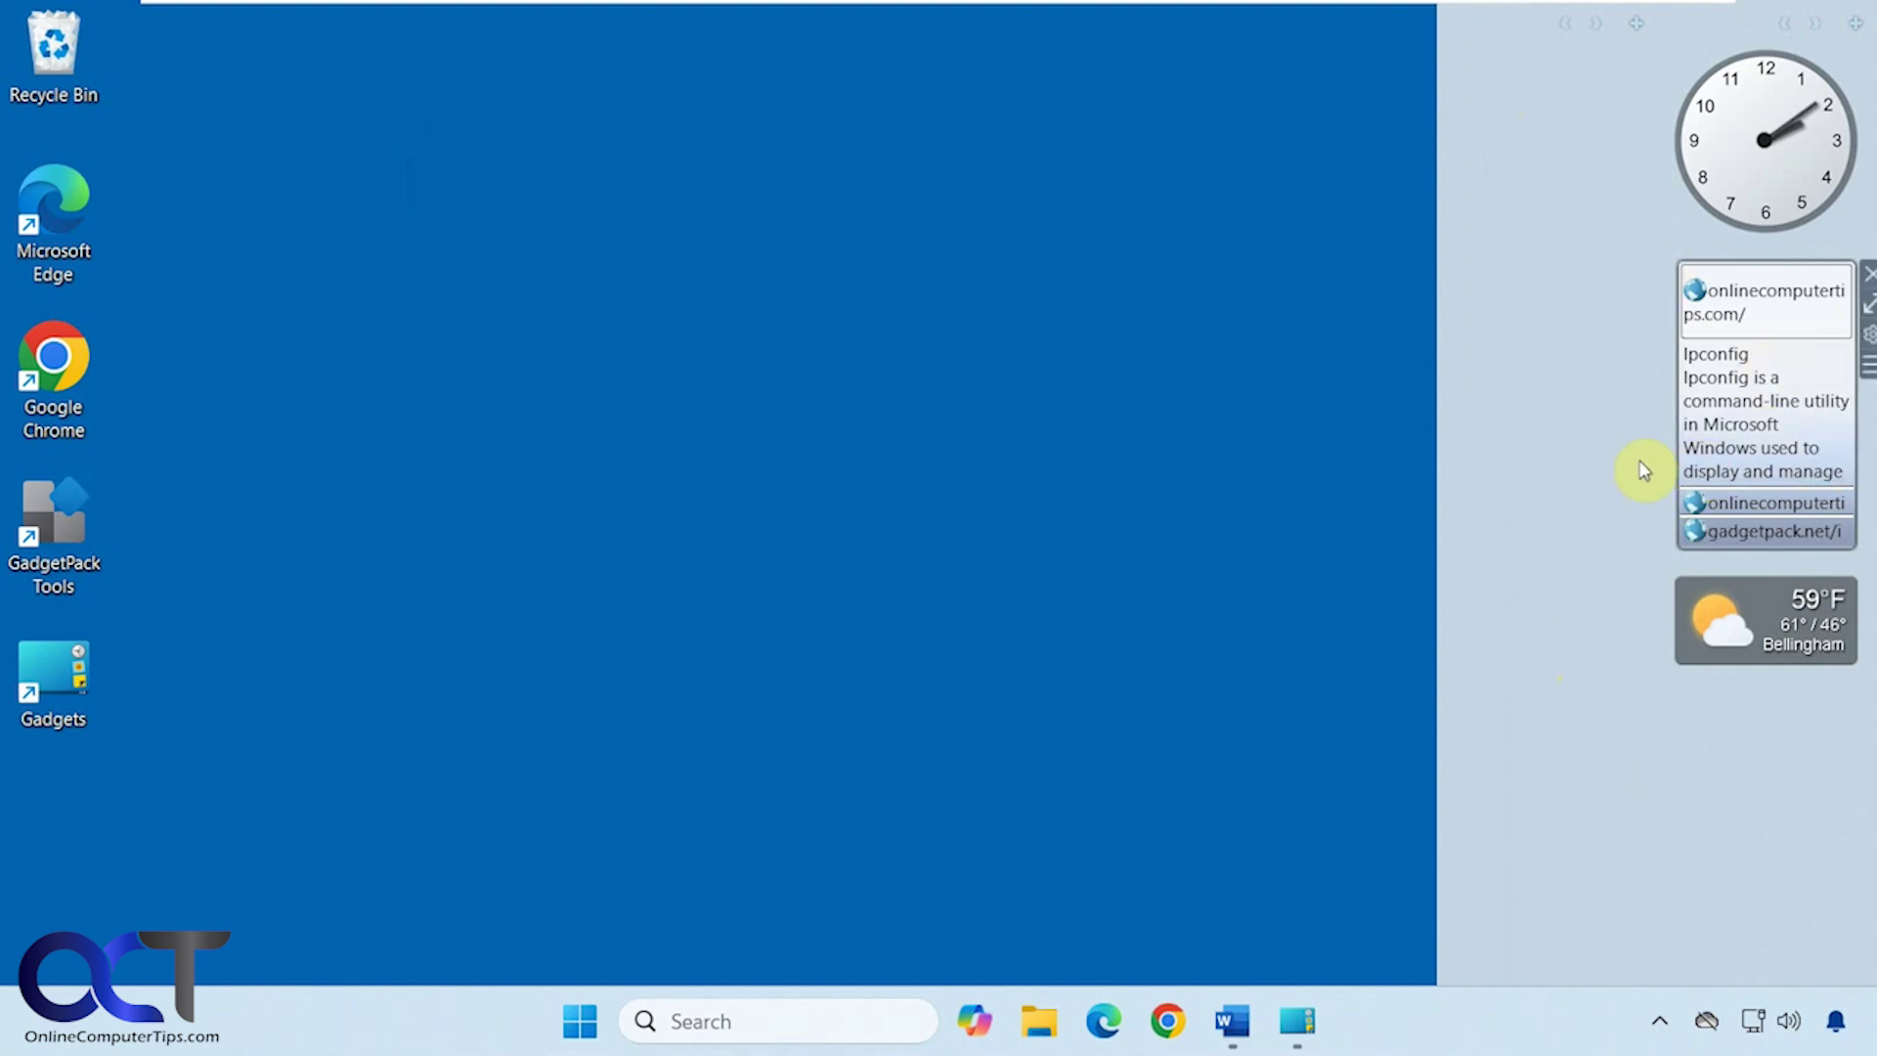
- Set the new sidebar's side to Left in its options
right_click(1528, 369)
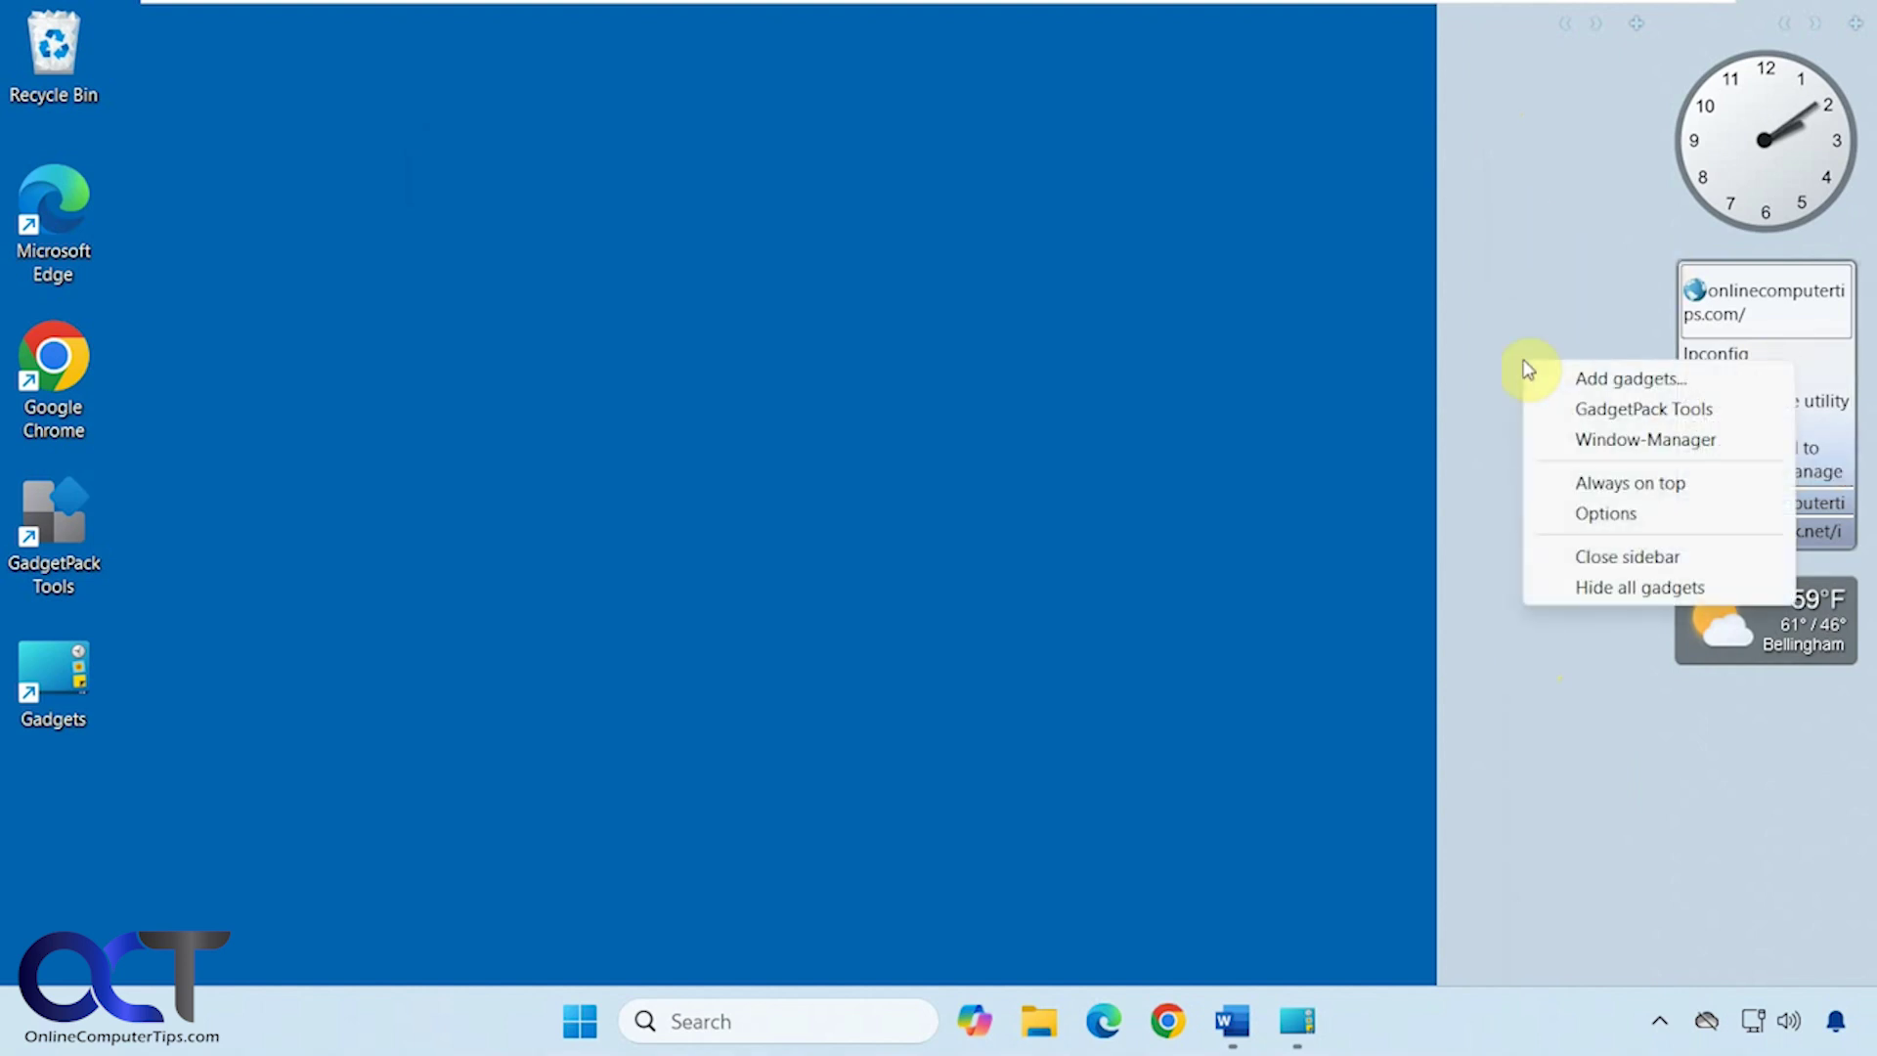
left_click(1593, 515)
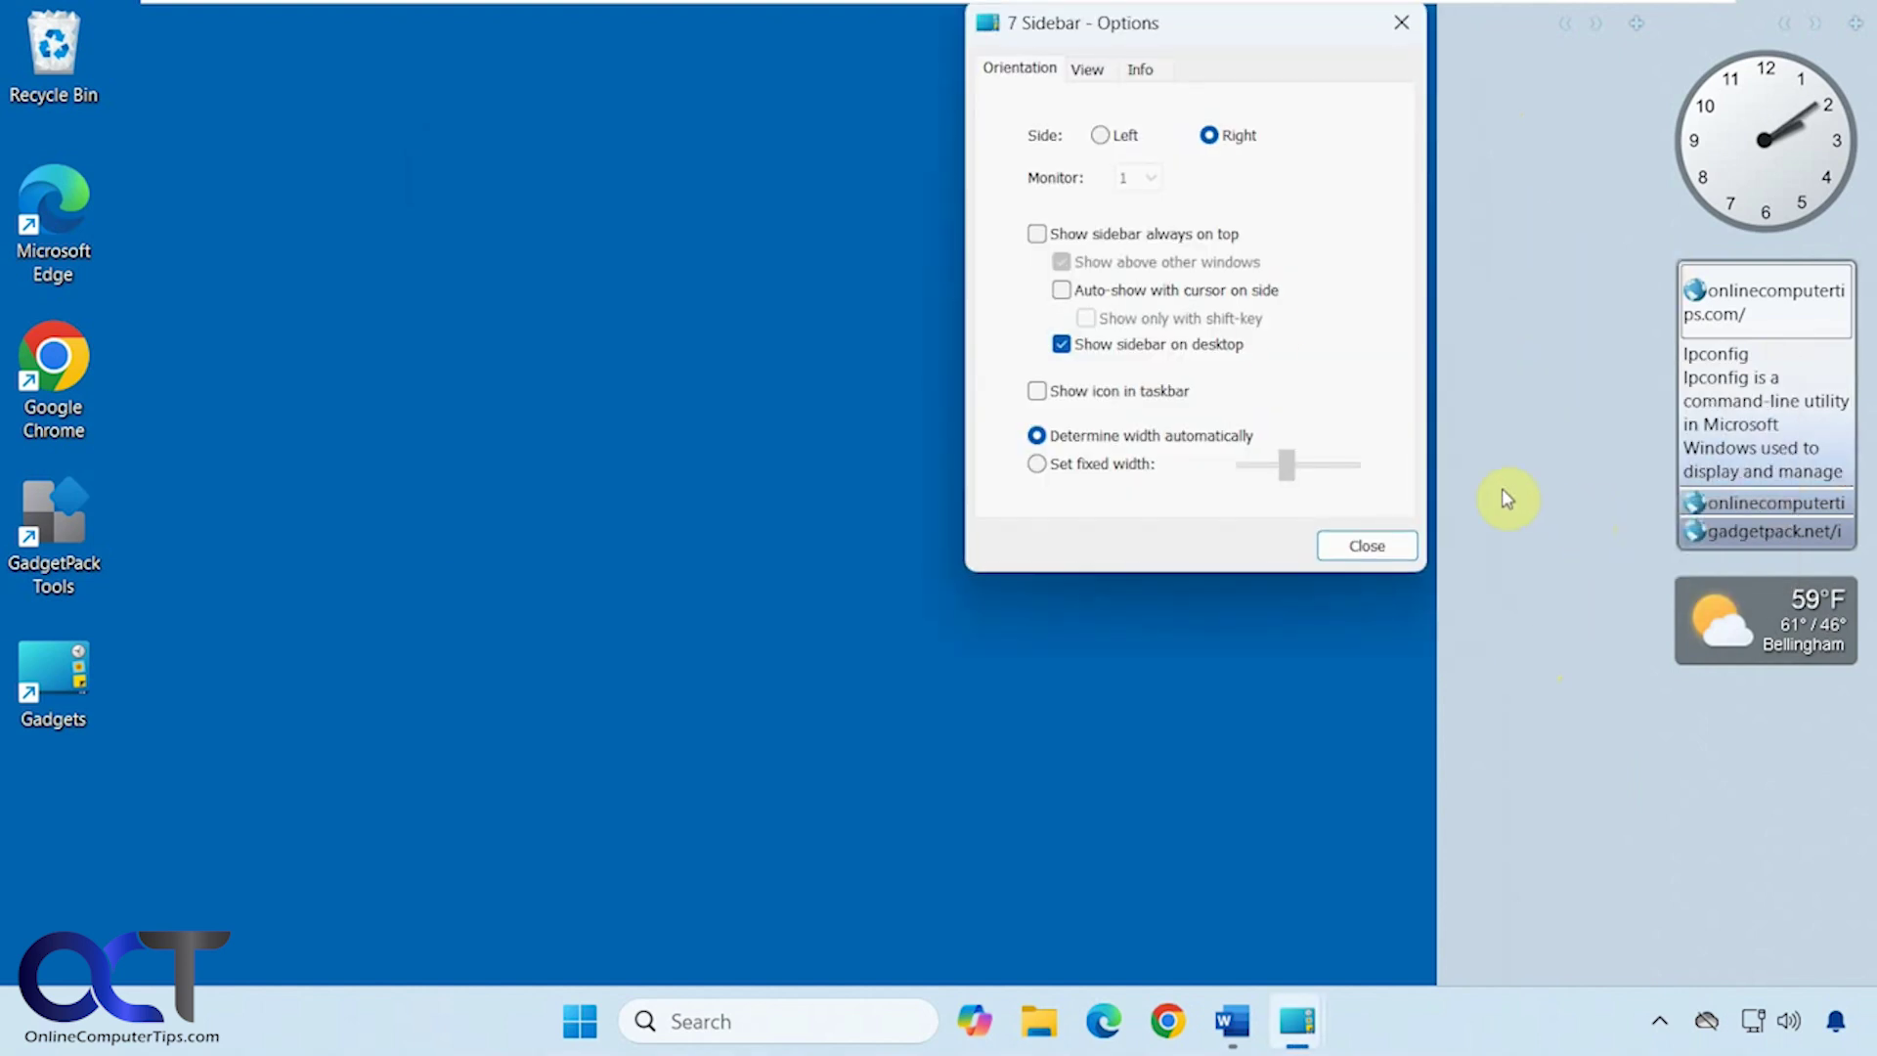
left_click(1104, 137)
left_click(1337, 540)
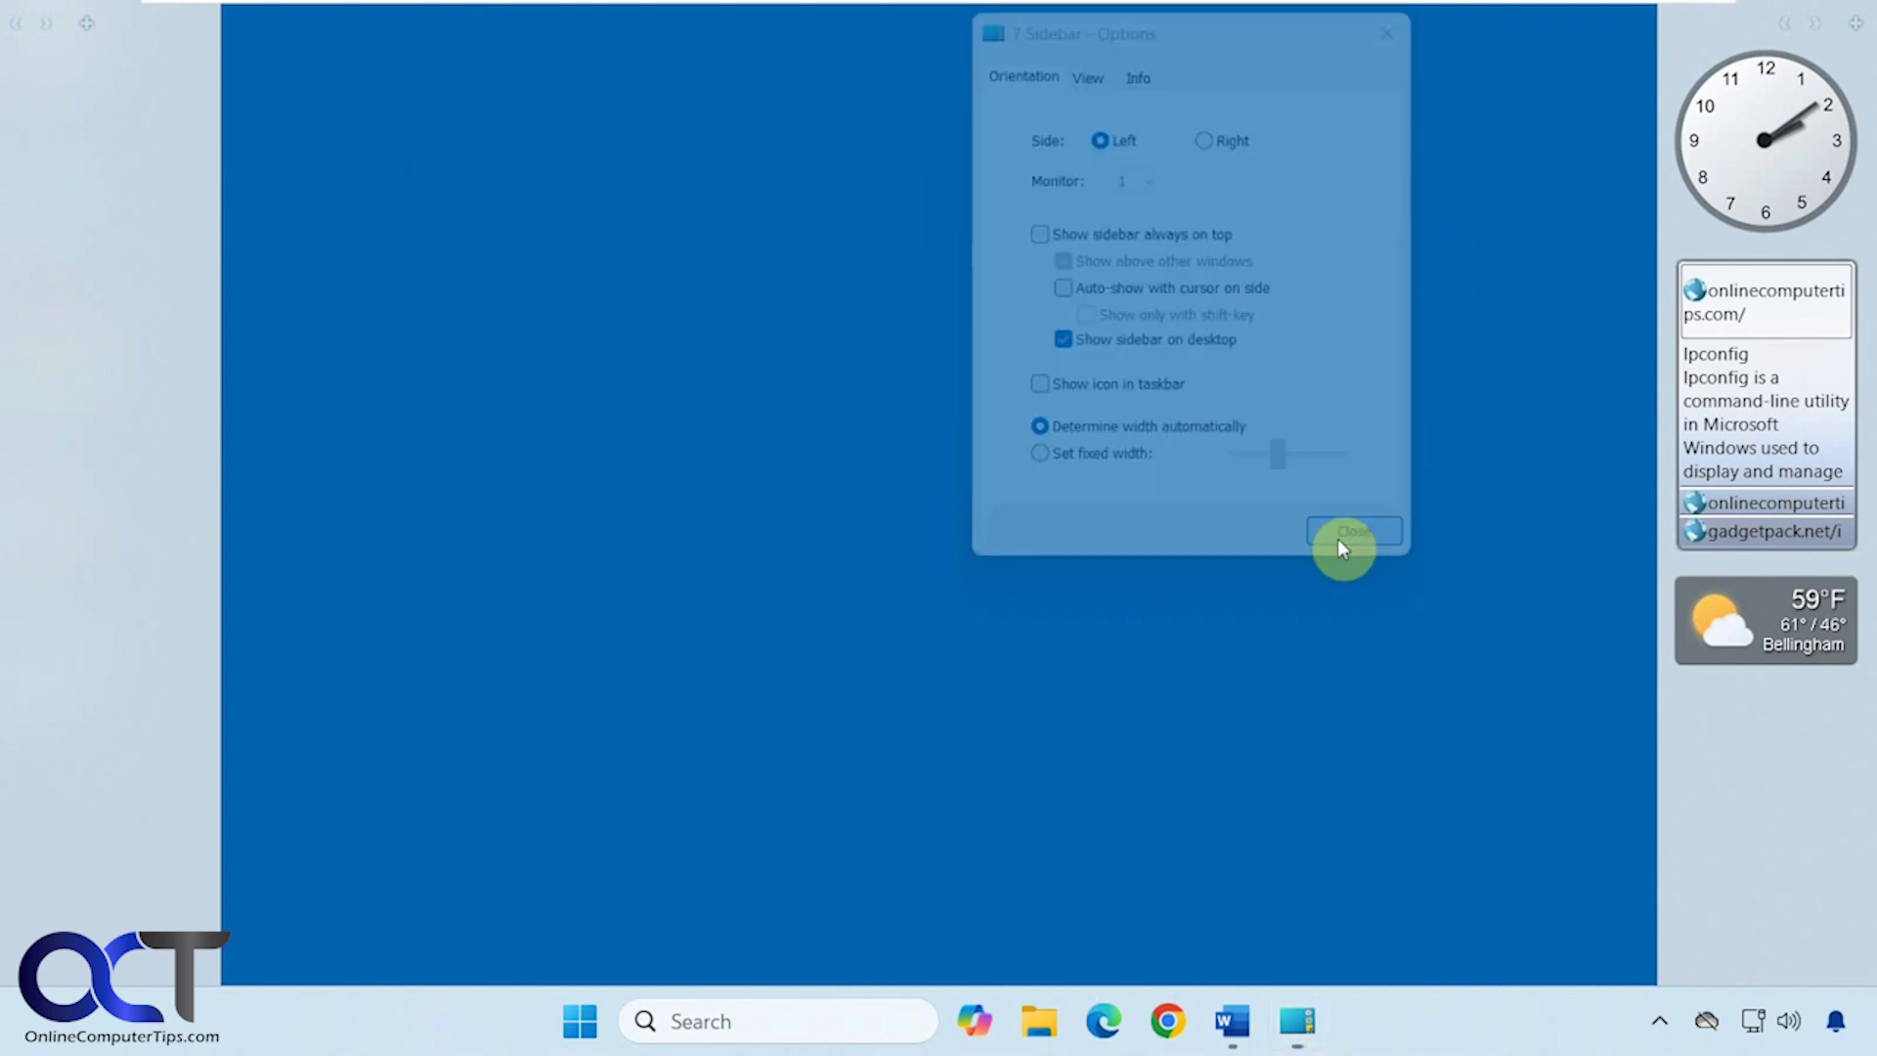
- Drag the Calendar and CPU Meter gadgets from the gallery onto the left sidebar
left_click(1297, 1020)
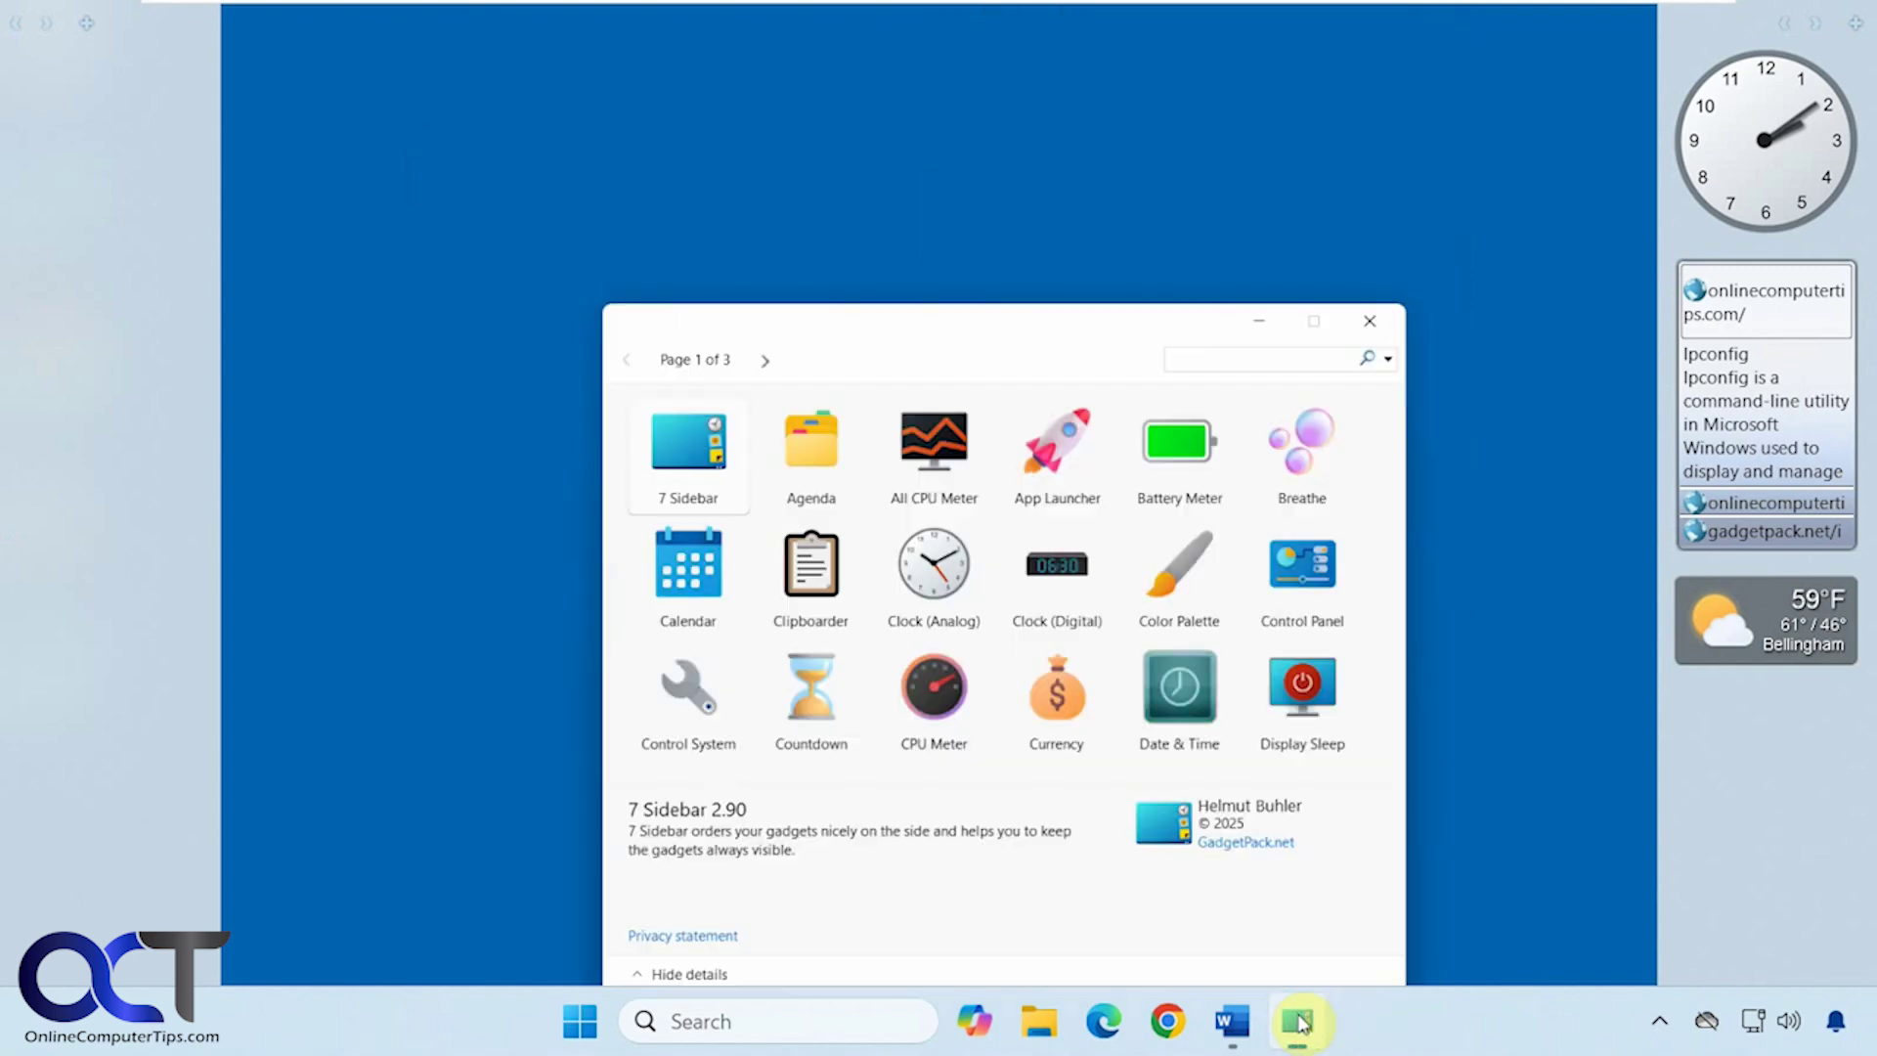
left_click_drag(547, 469, 98, 217)
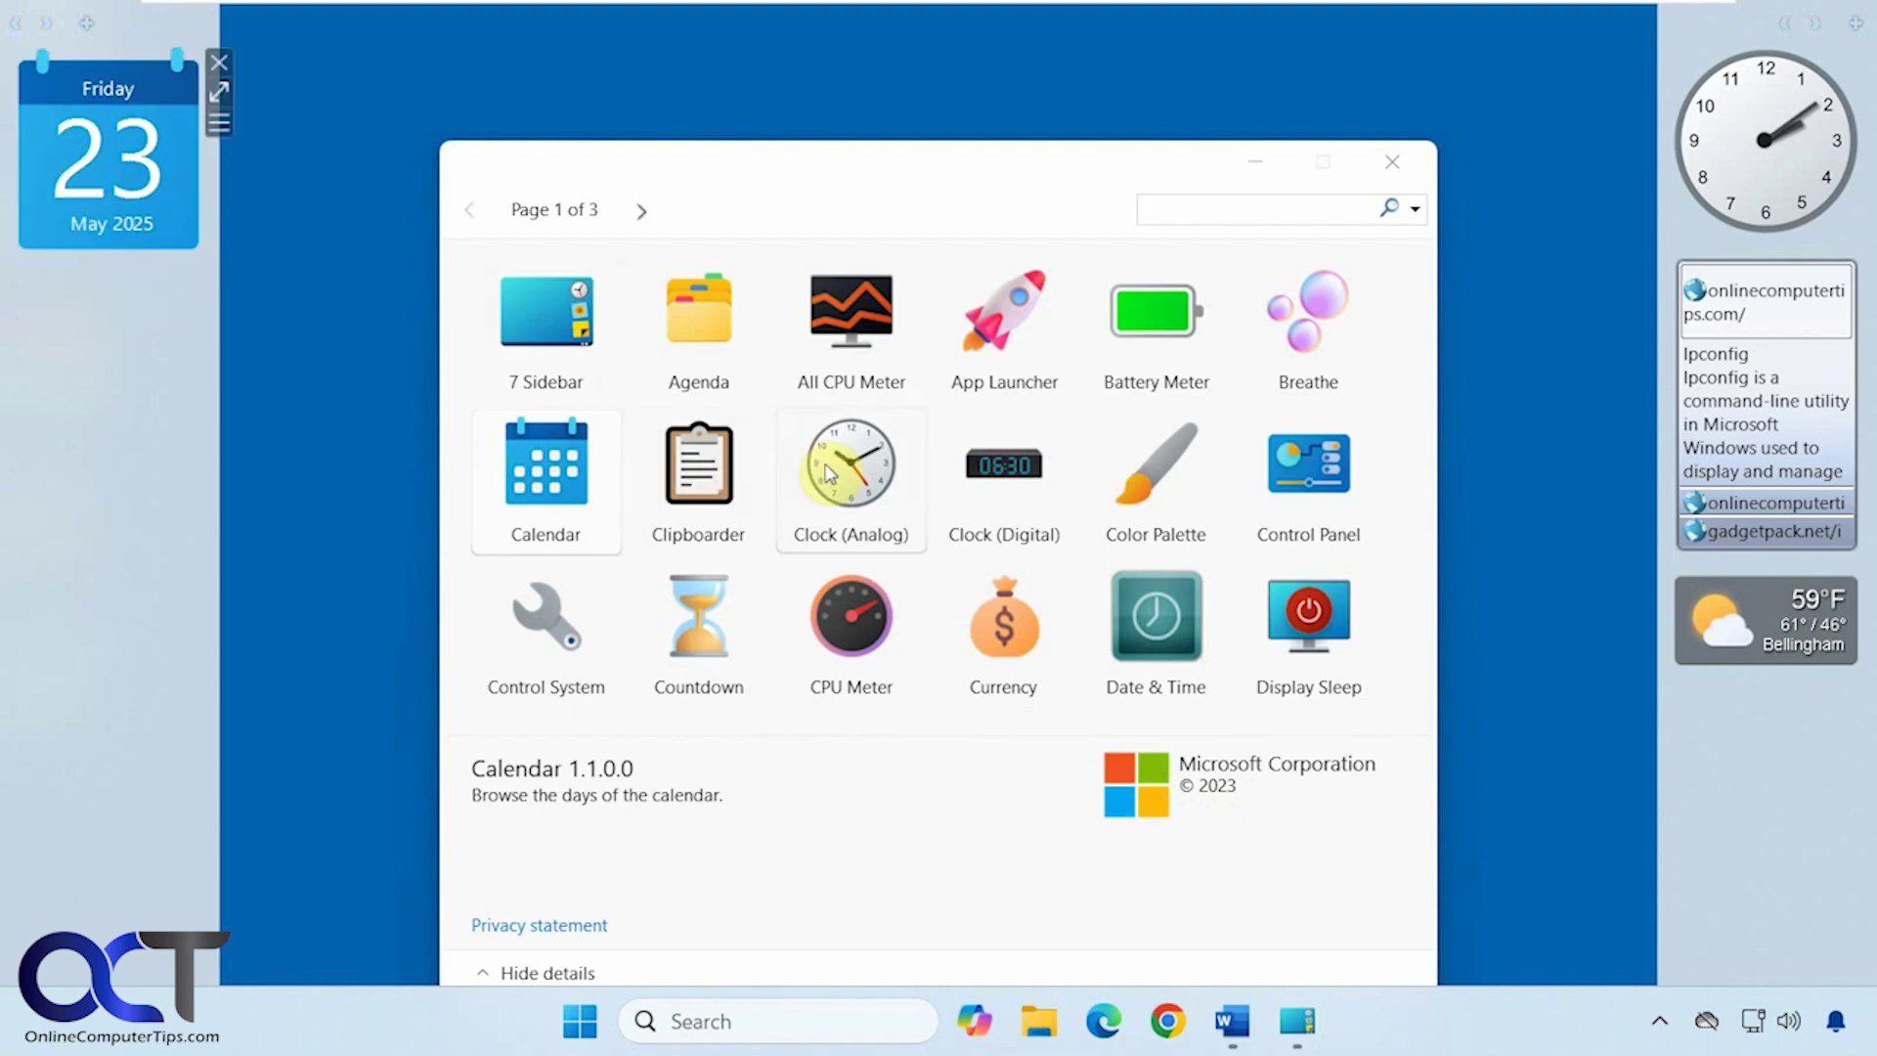
left_click_drag(854, 617, 127, 402)
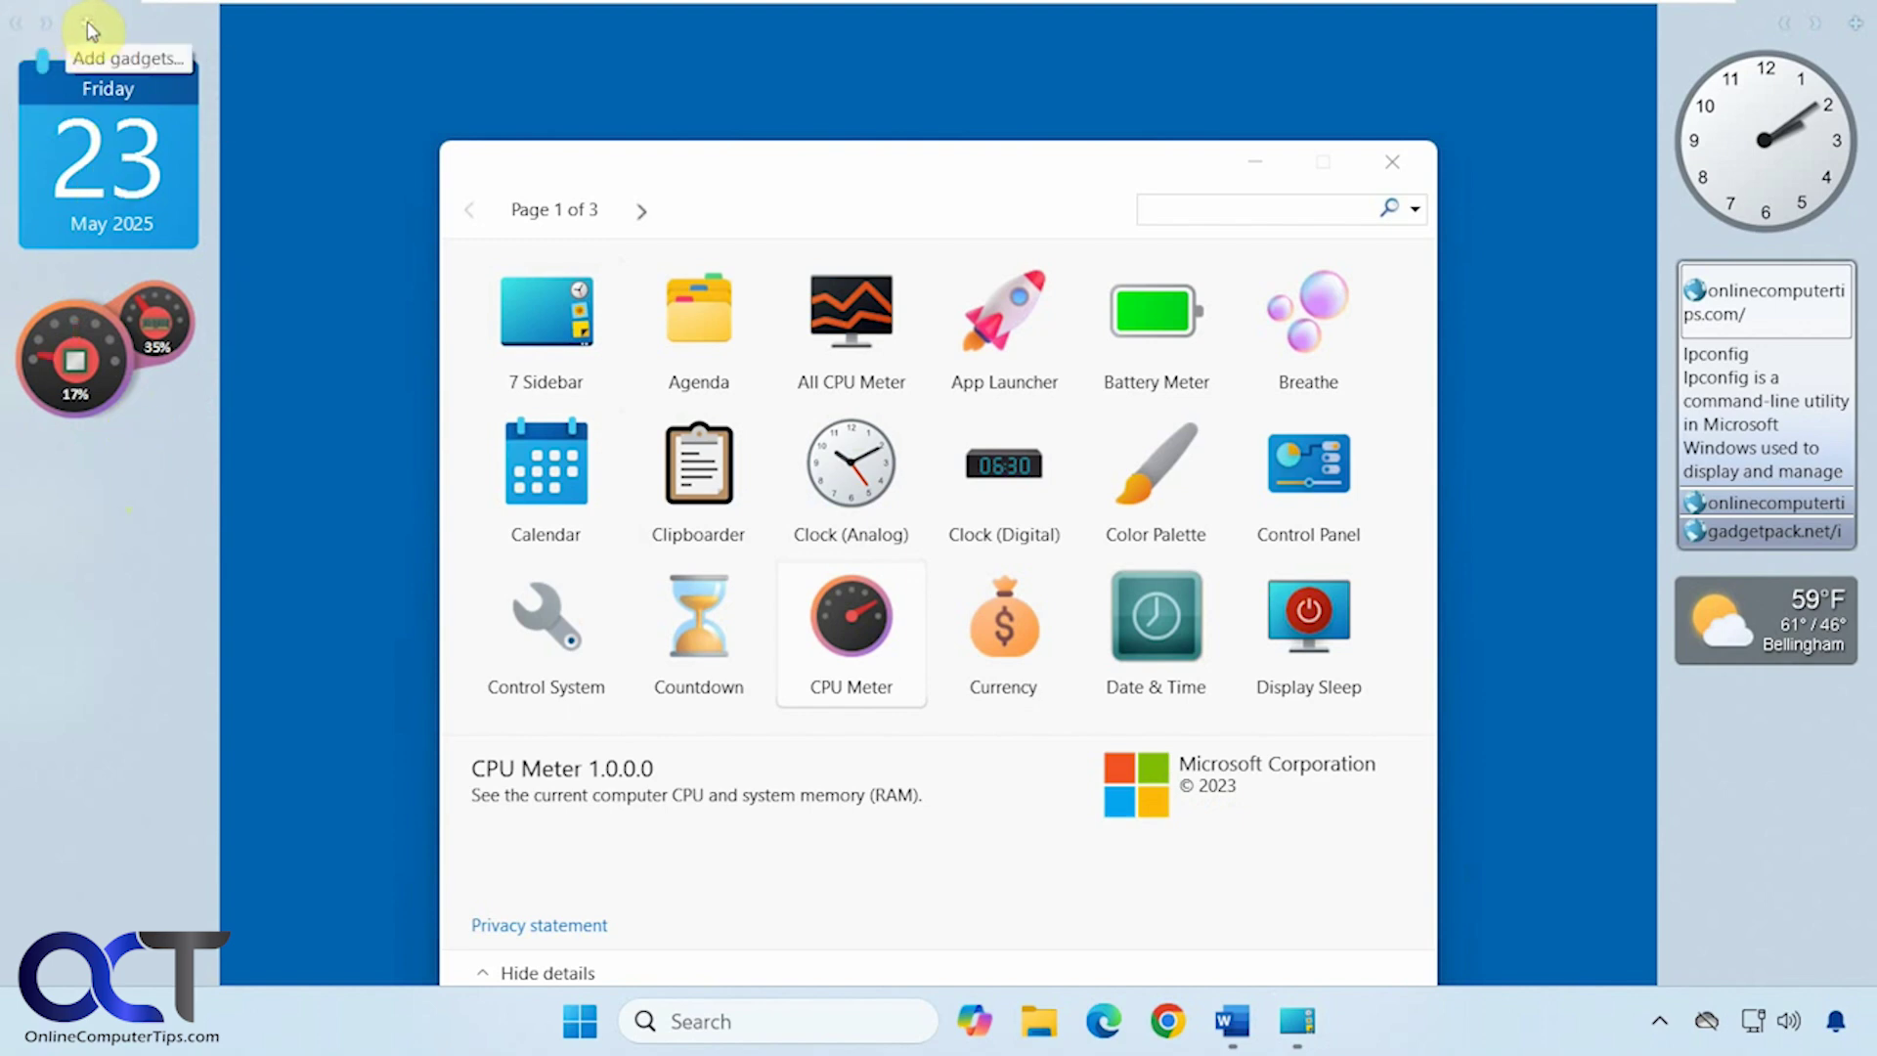
- Give the left sidebar a fixed width and widen it with the slider
right_click(153, 459)
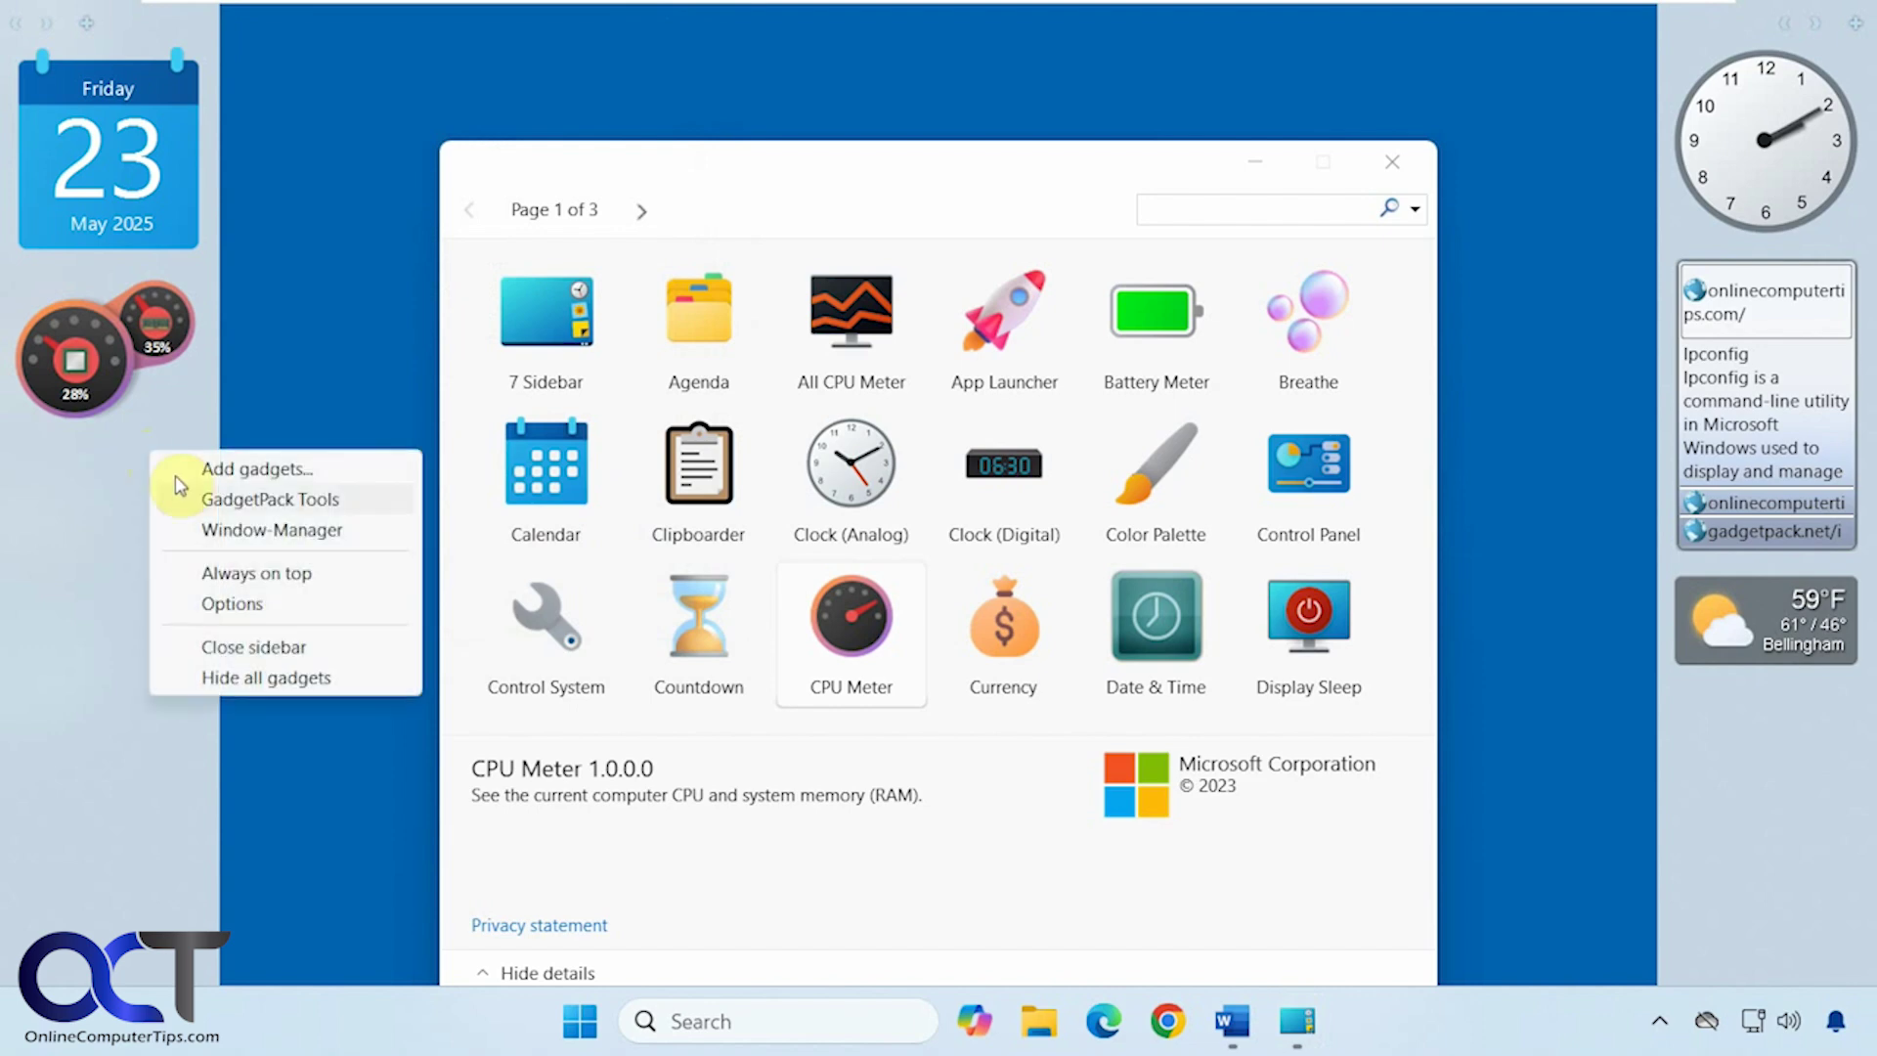
left_click(221, 604)
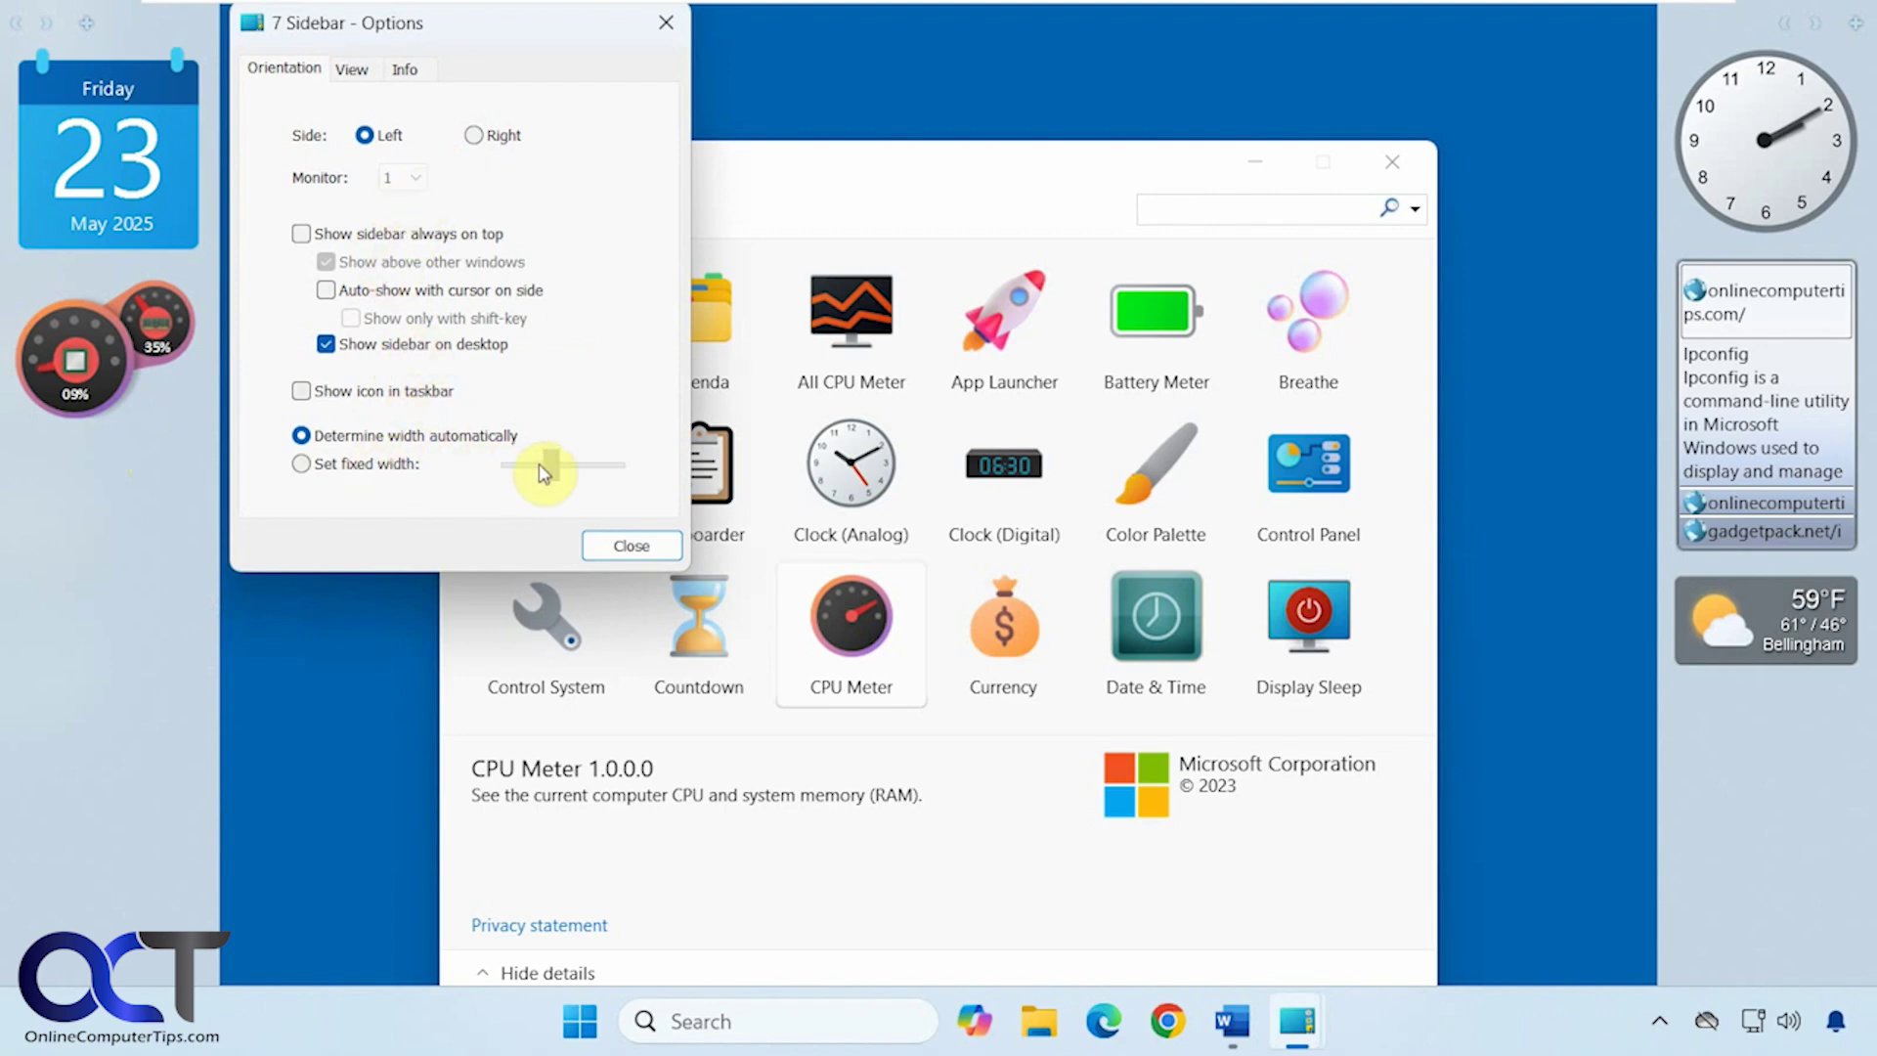
left_click(399, 466)
mouse_move(551, 466)
left_mouse_down()
mouse_move(570, 473)
mouse_move(550, 473)
left_mouse_up()
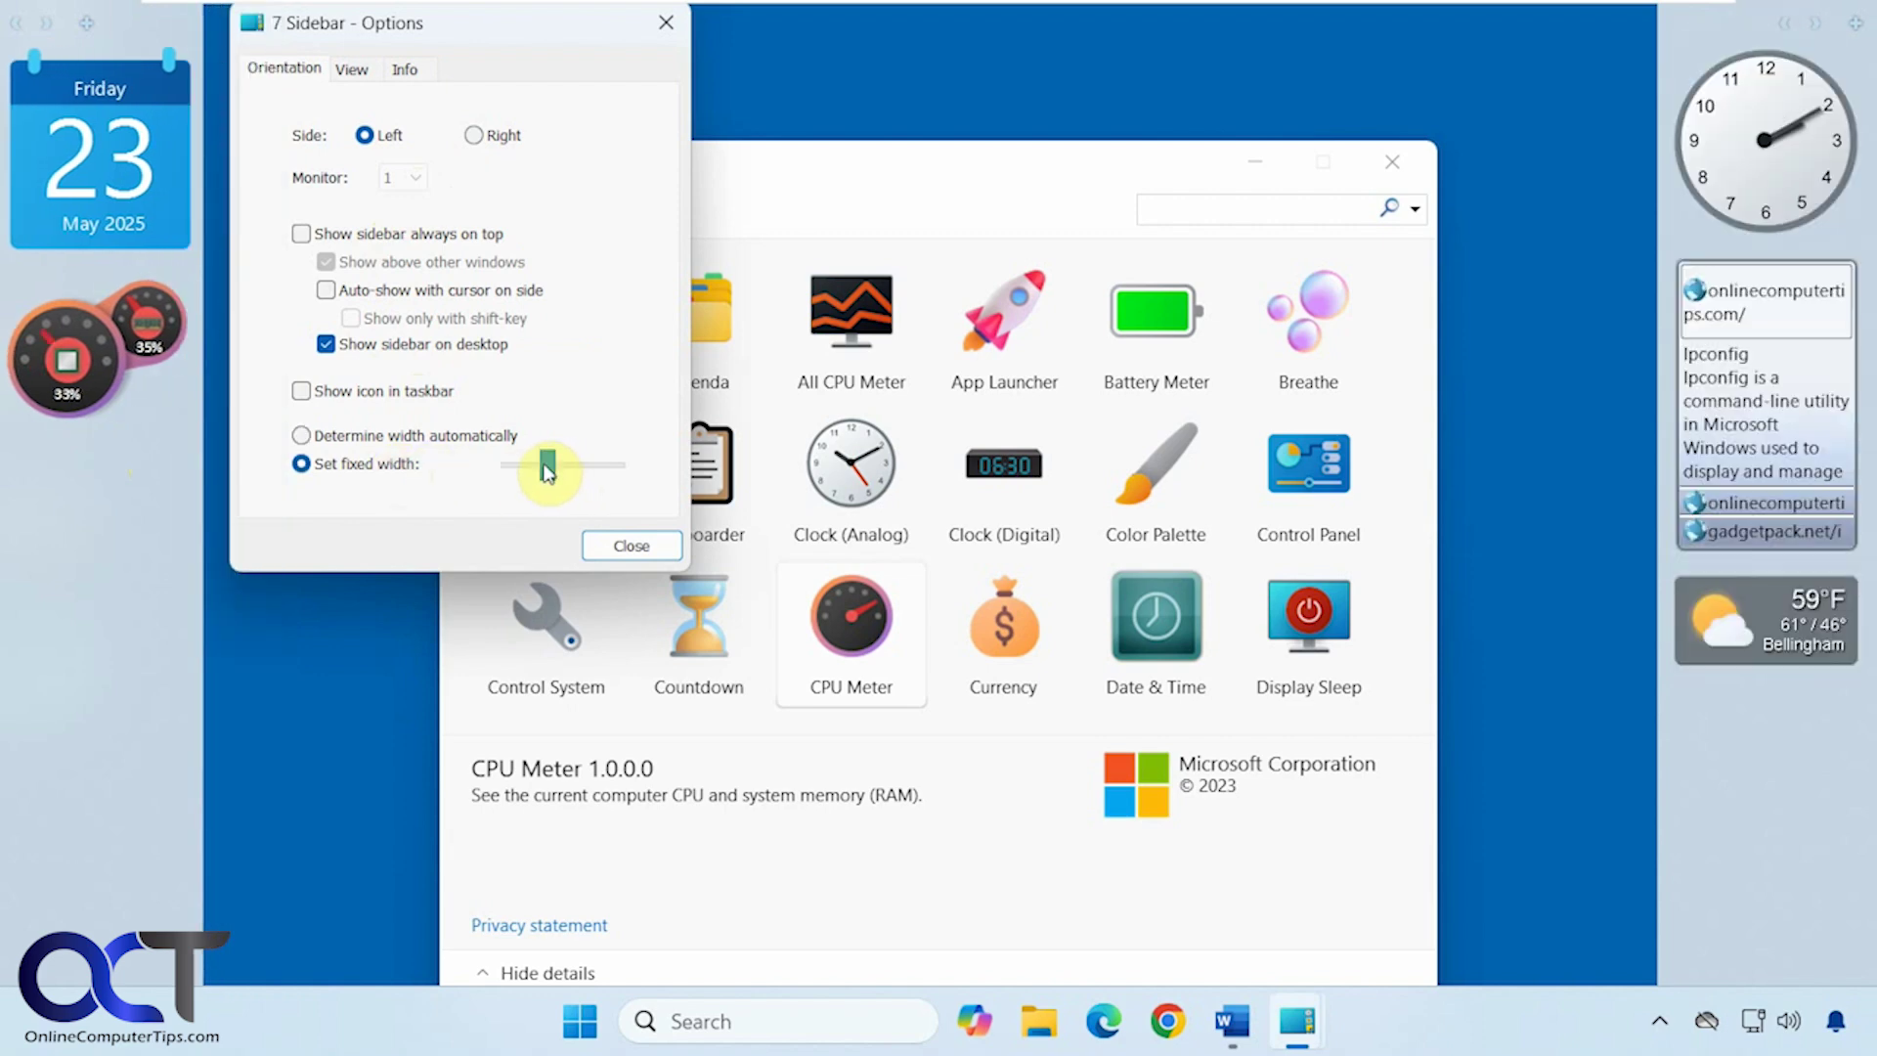
- Try the sidebar skins on the View tab, ending back on the first skin
left_click(353, 78)
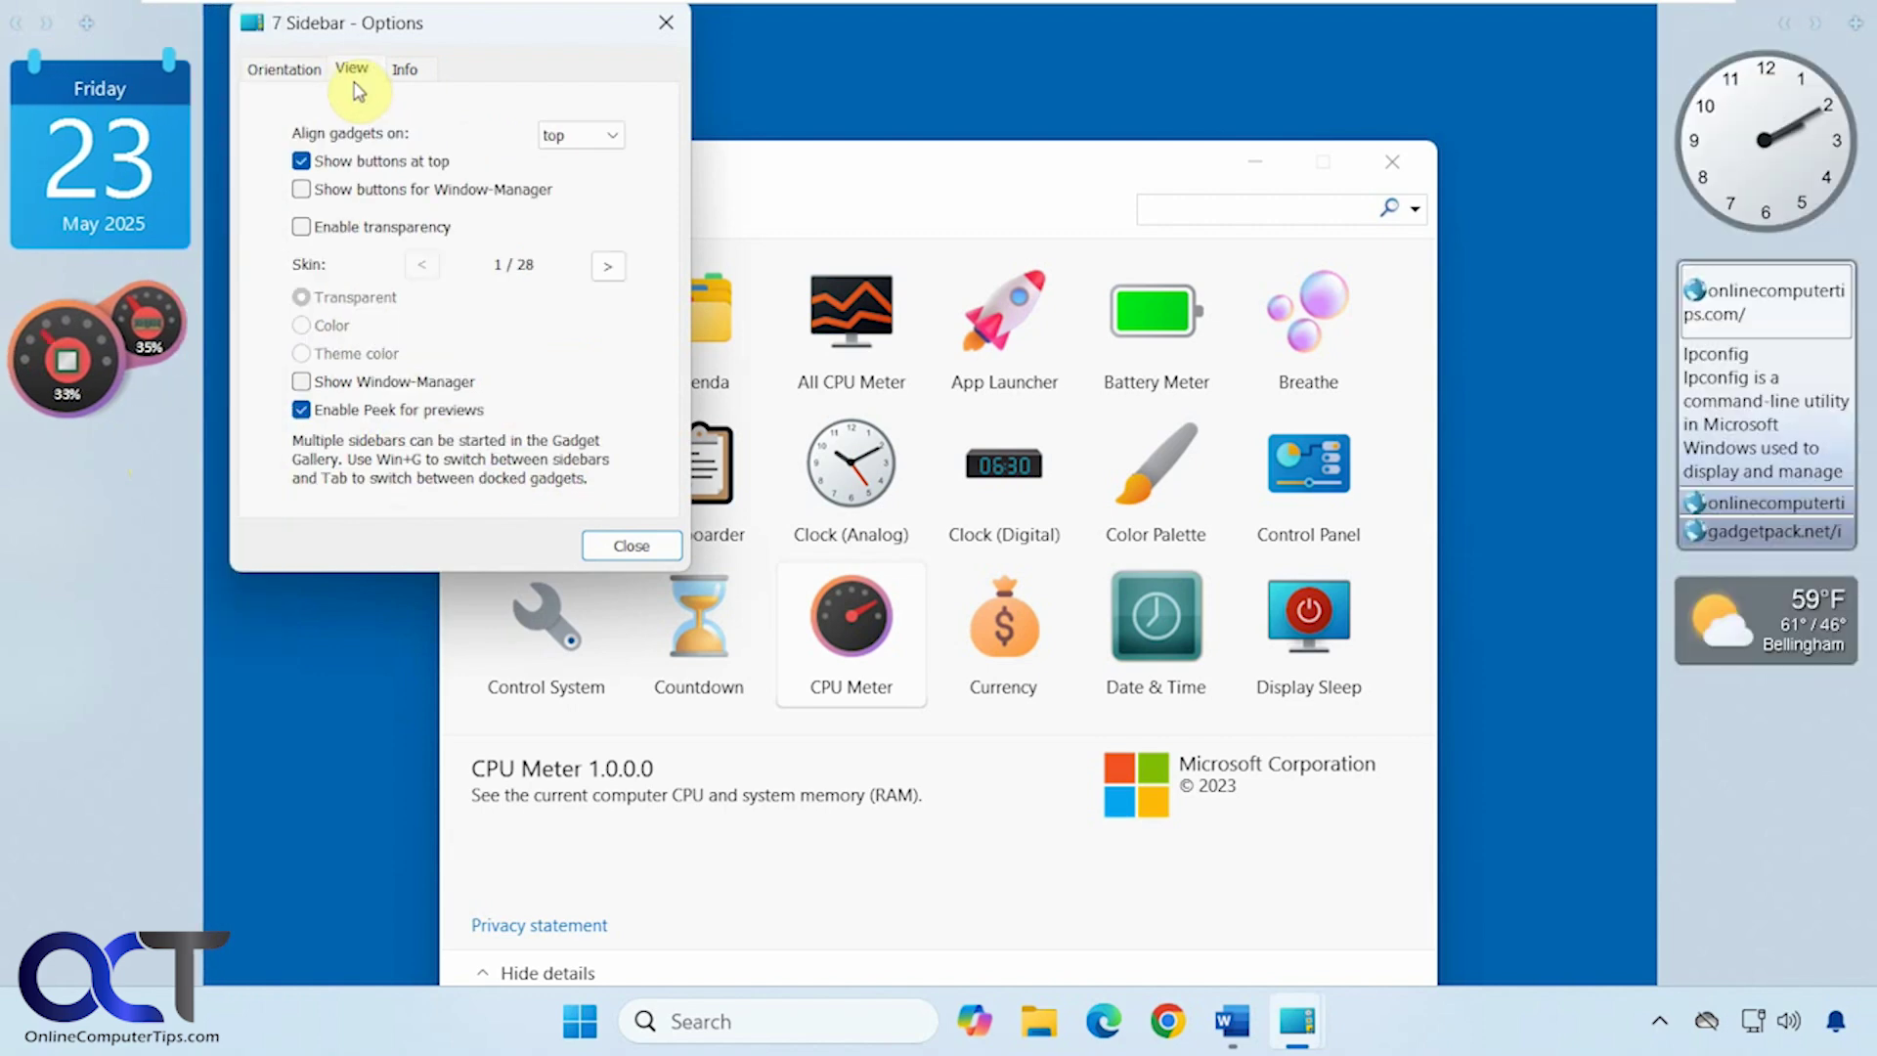
left_click(376, 230)
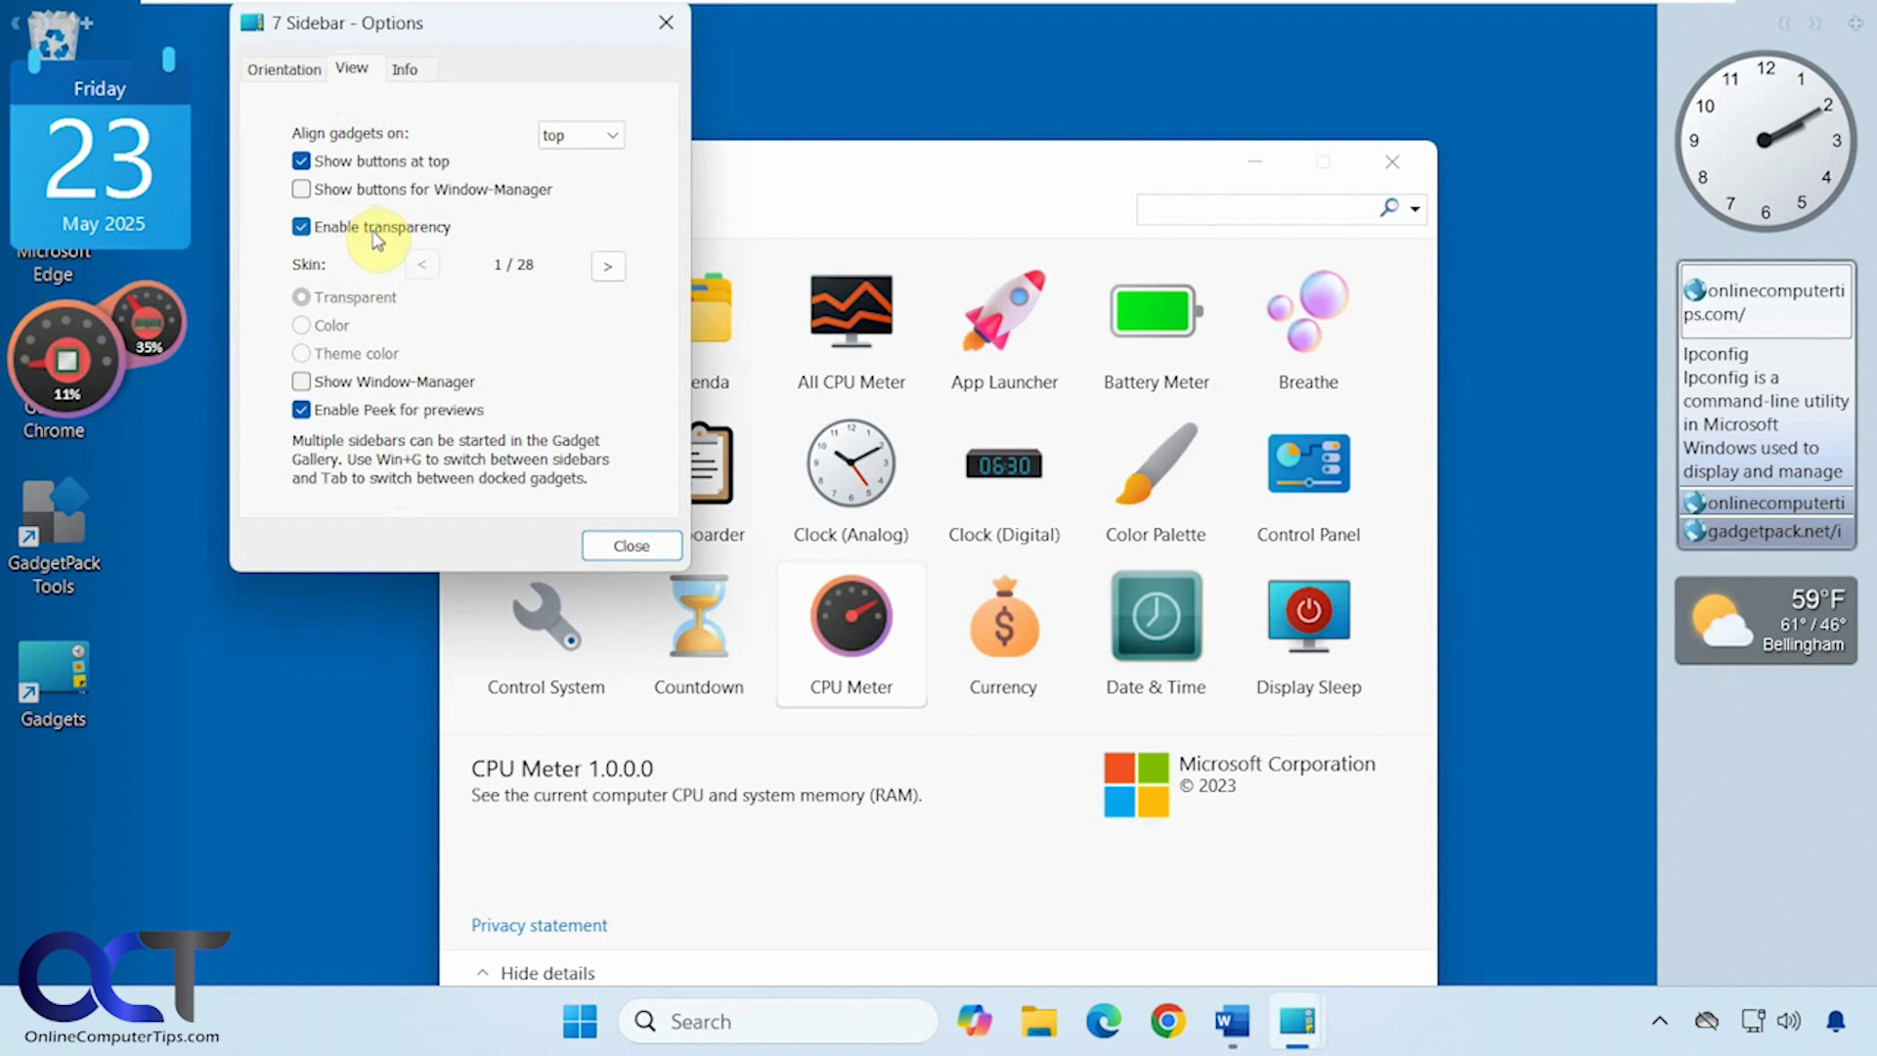
left_click(375, 230)
left_click(604, 266)
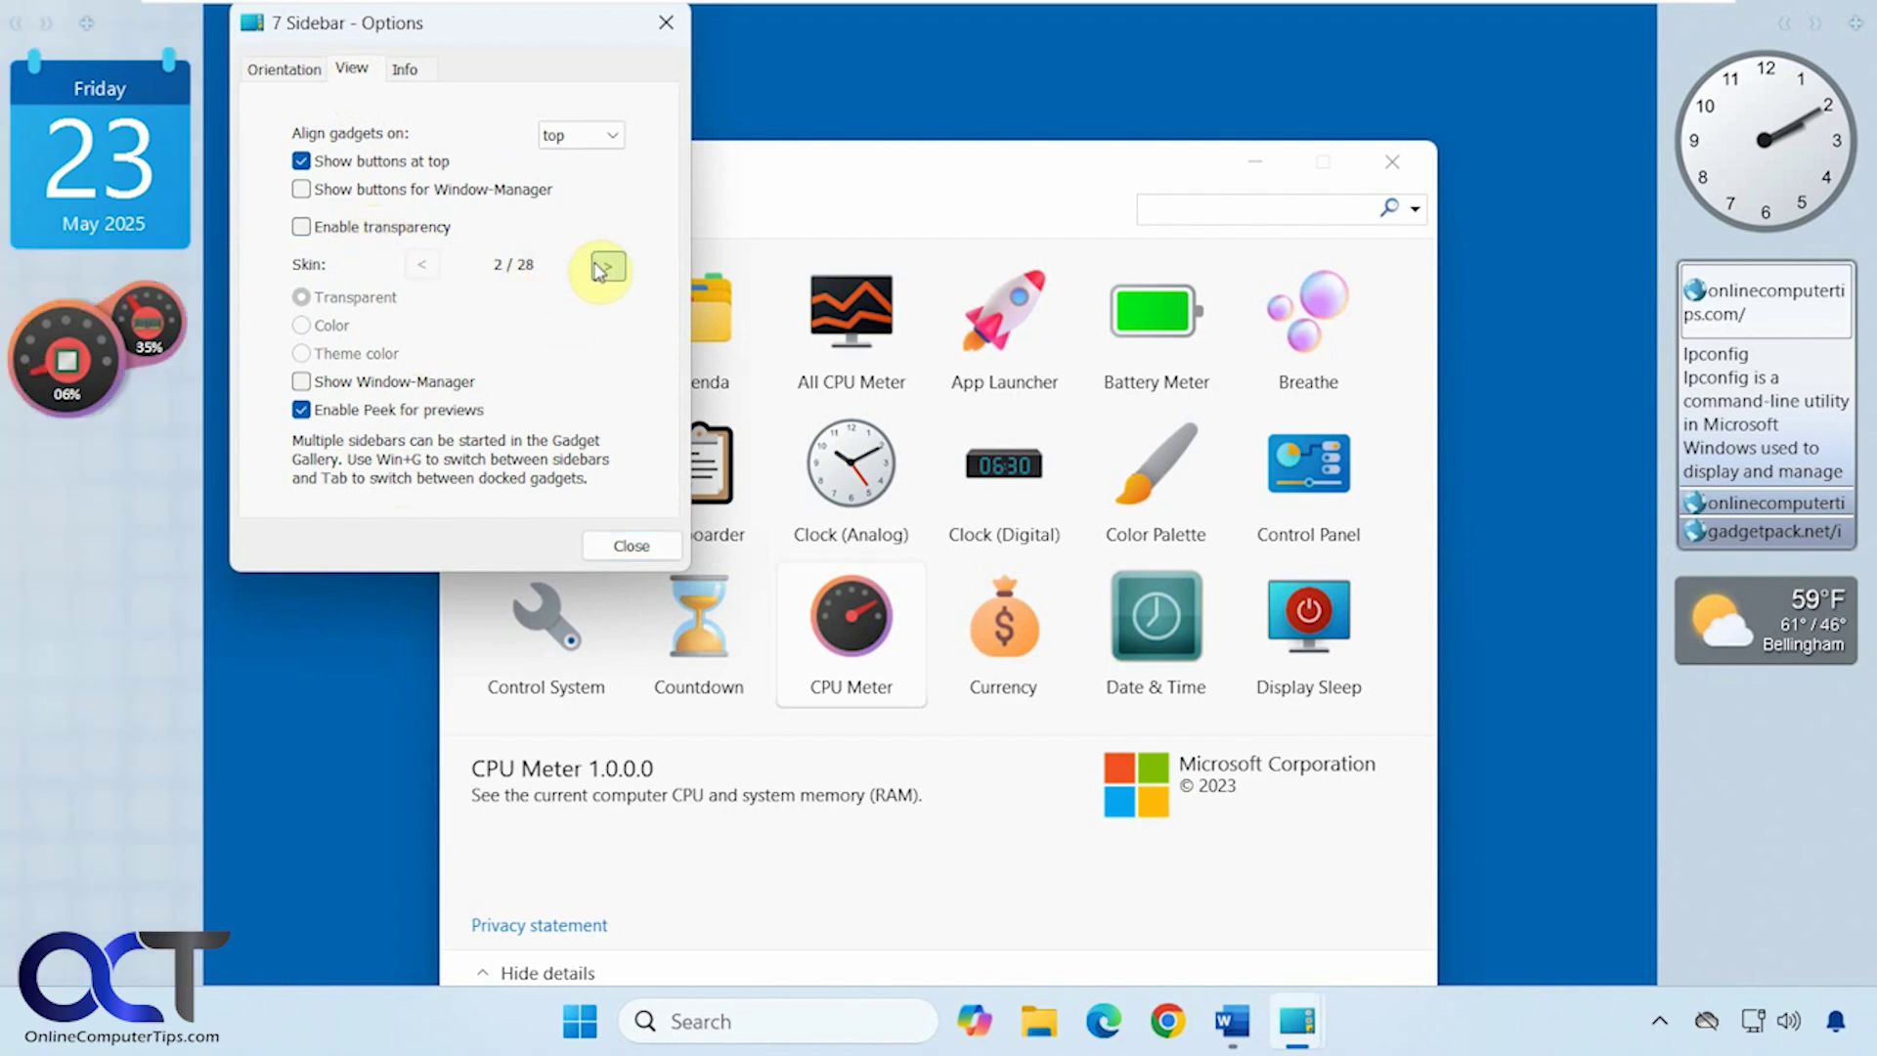
left_click(607, 268)
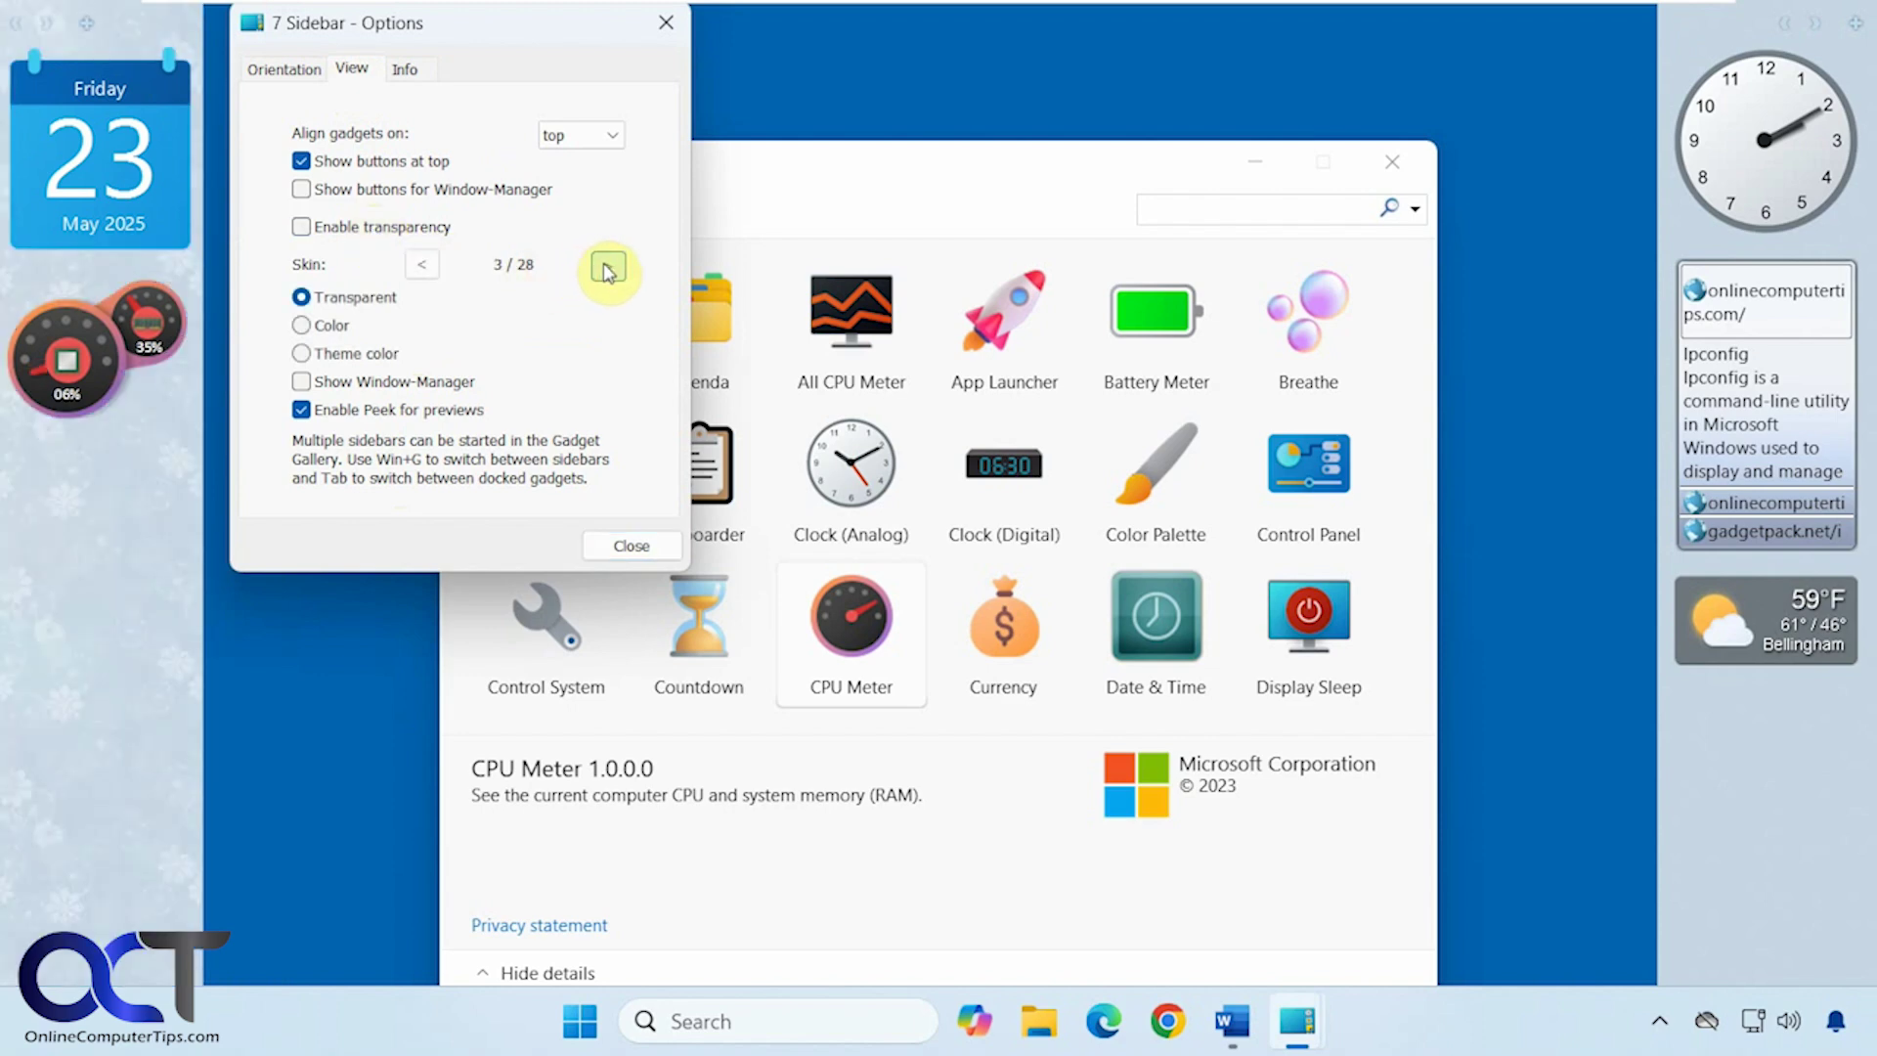
left_click(607, 268)
left_click(607, 268)
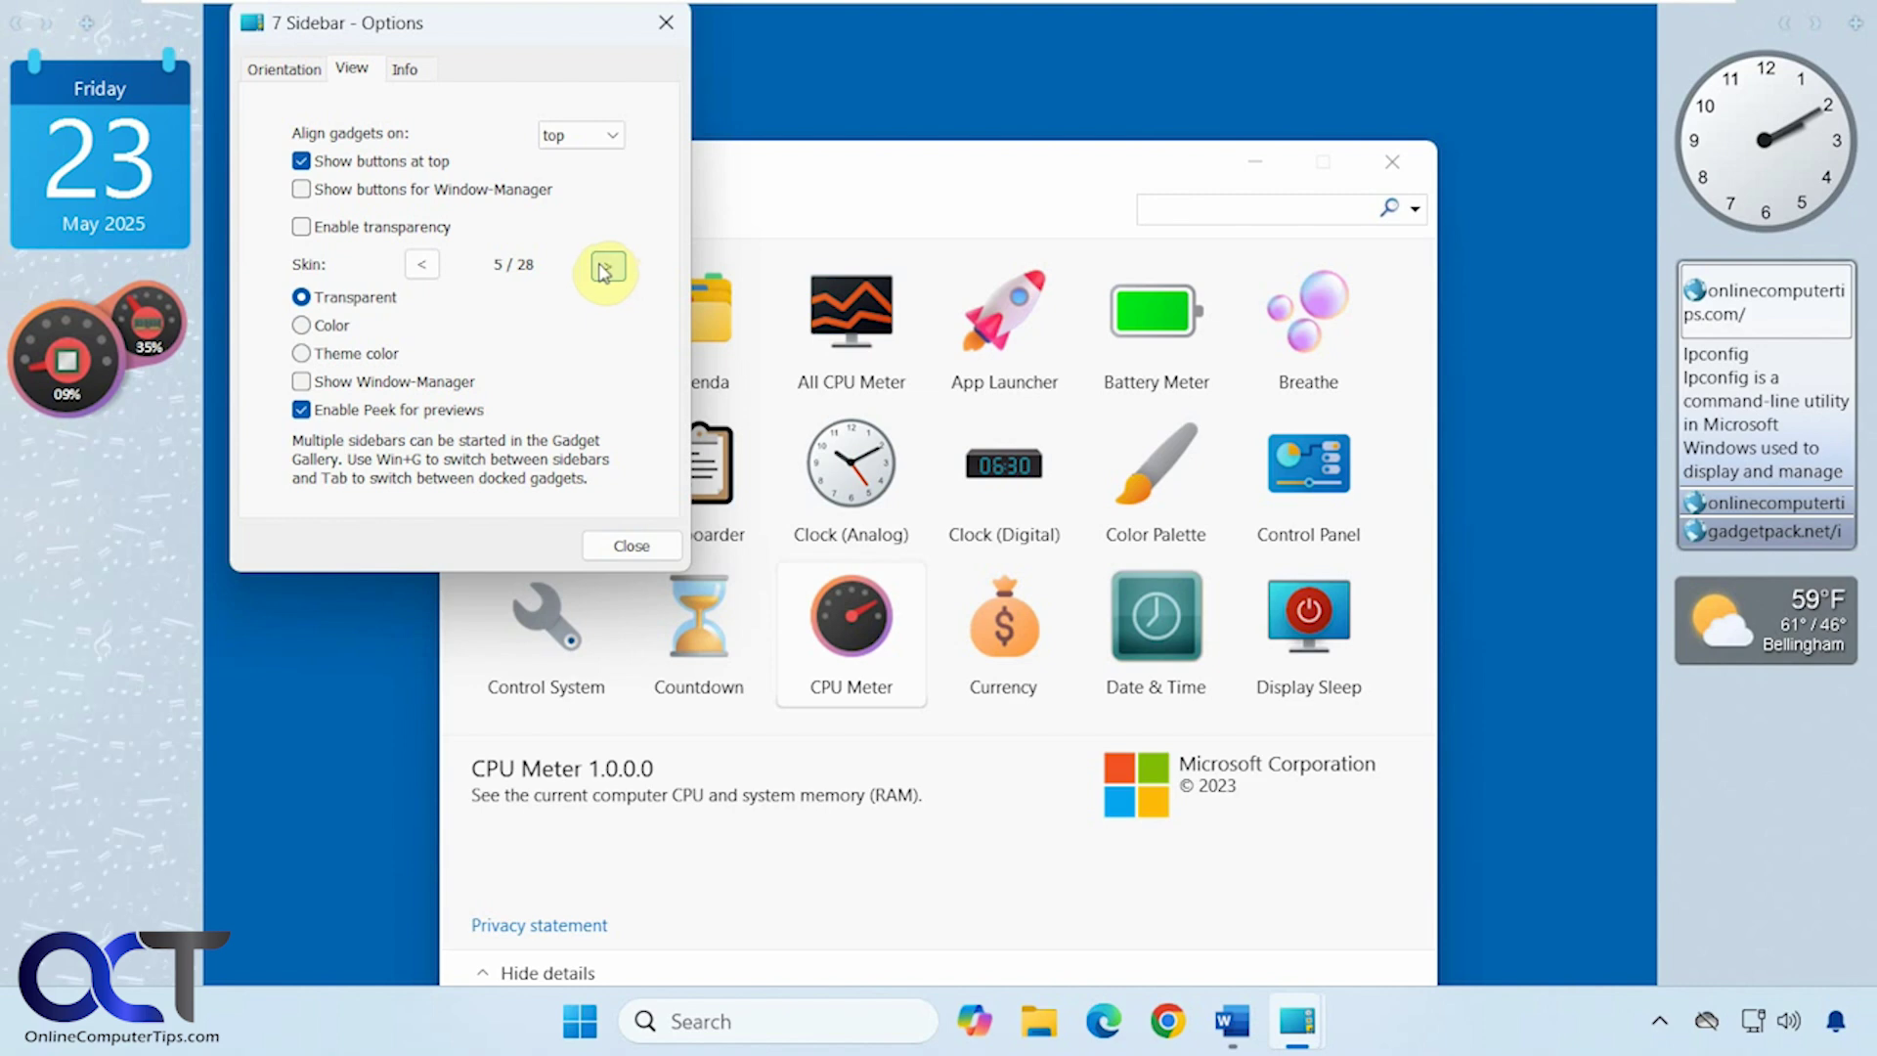
left_click(423, 265)
left_click(423, 265)
left_click(422, 265)
left_click(427, 267)
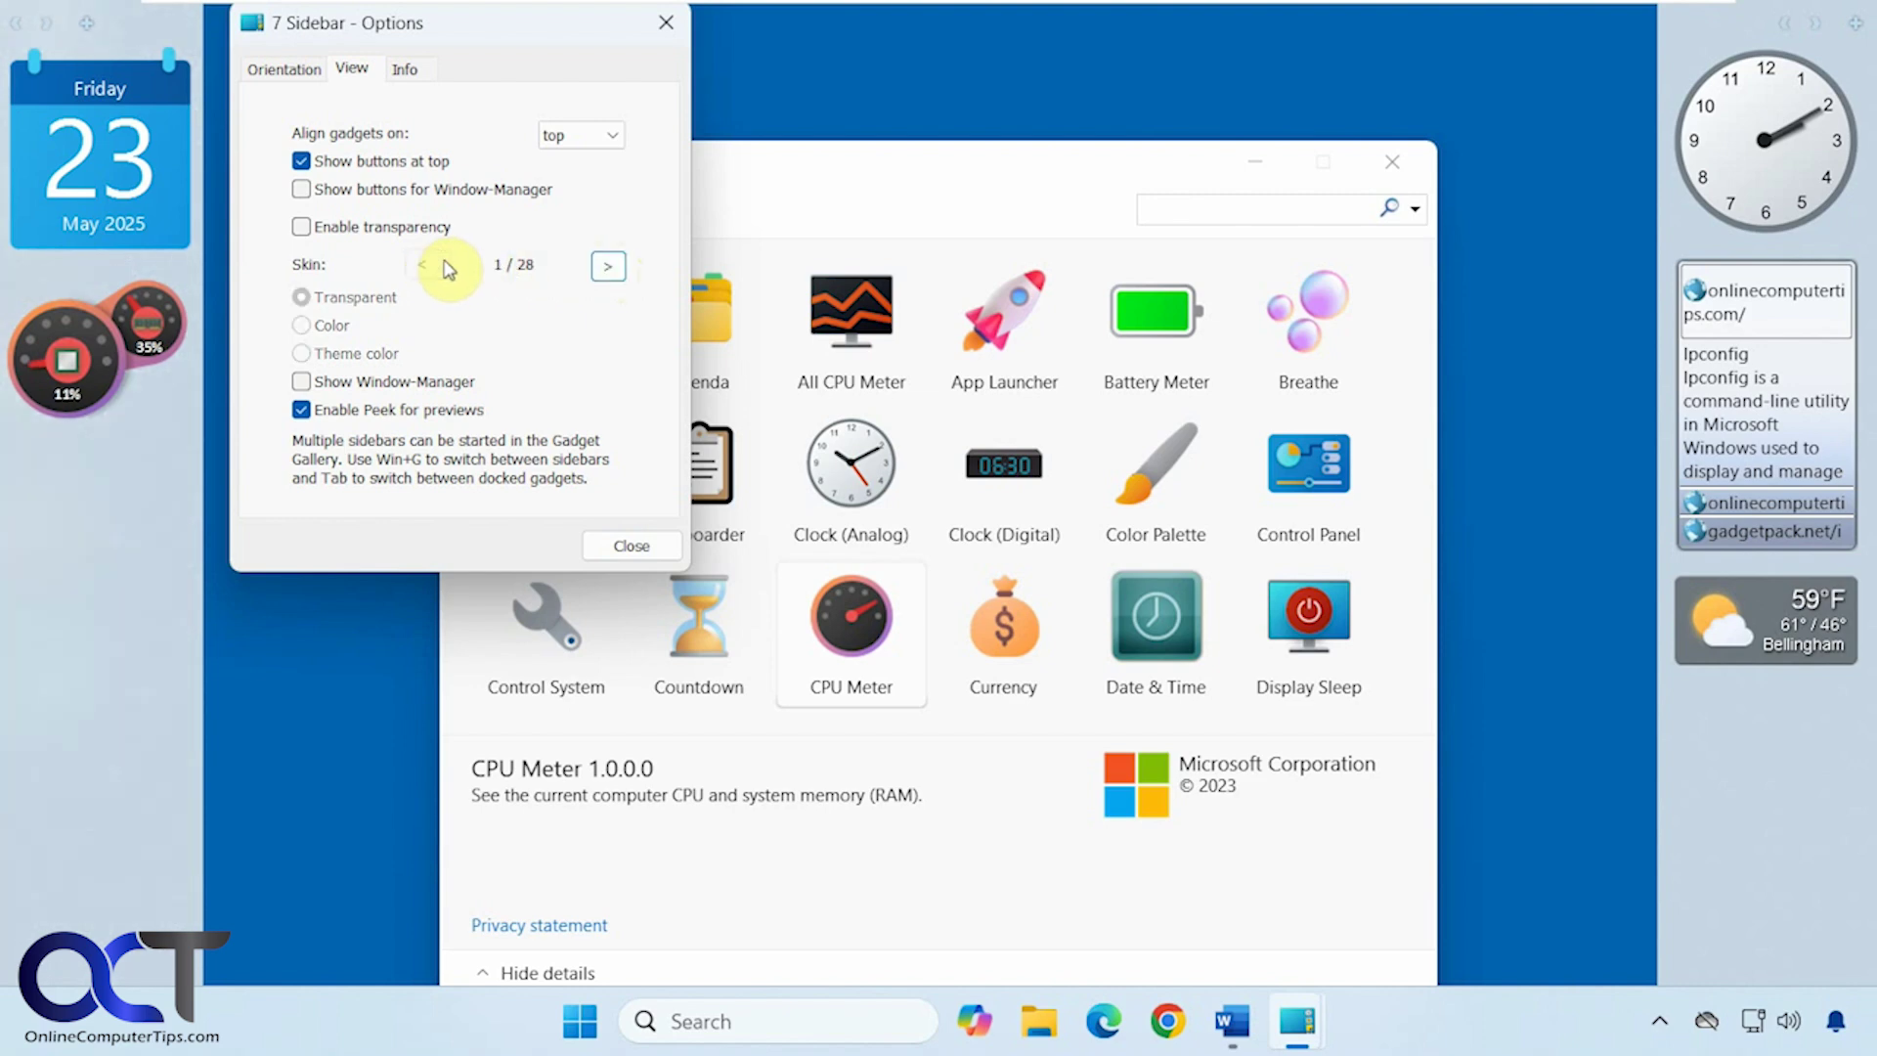
- Keep gadgets aligned to the top and enable transparency for the left sidebar
left_click(611, 139)
left_click(608, 136)
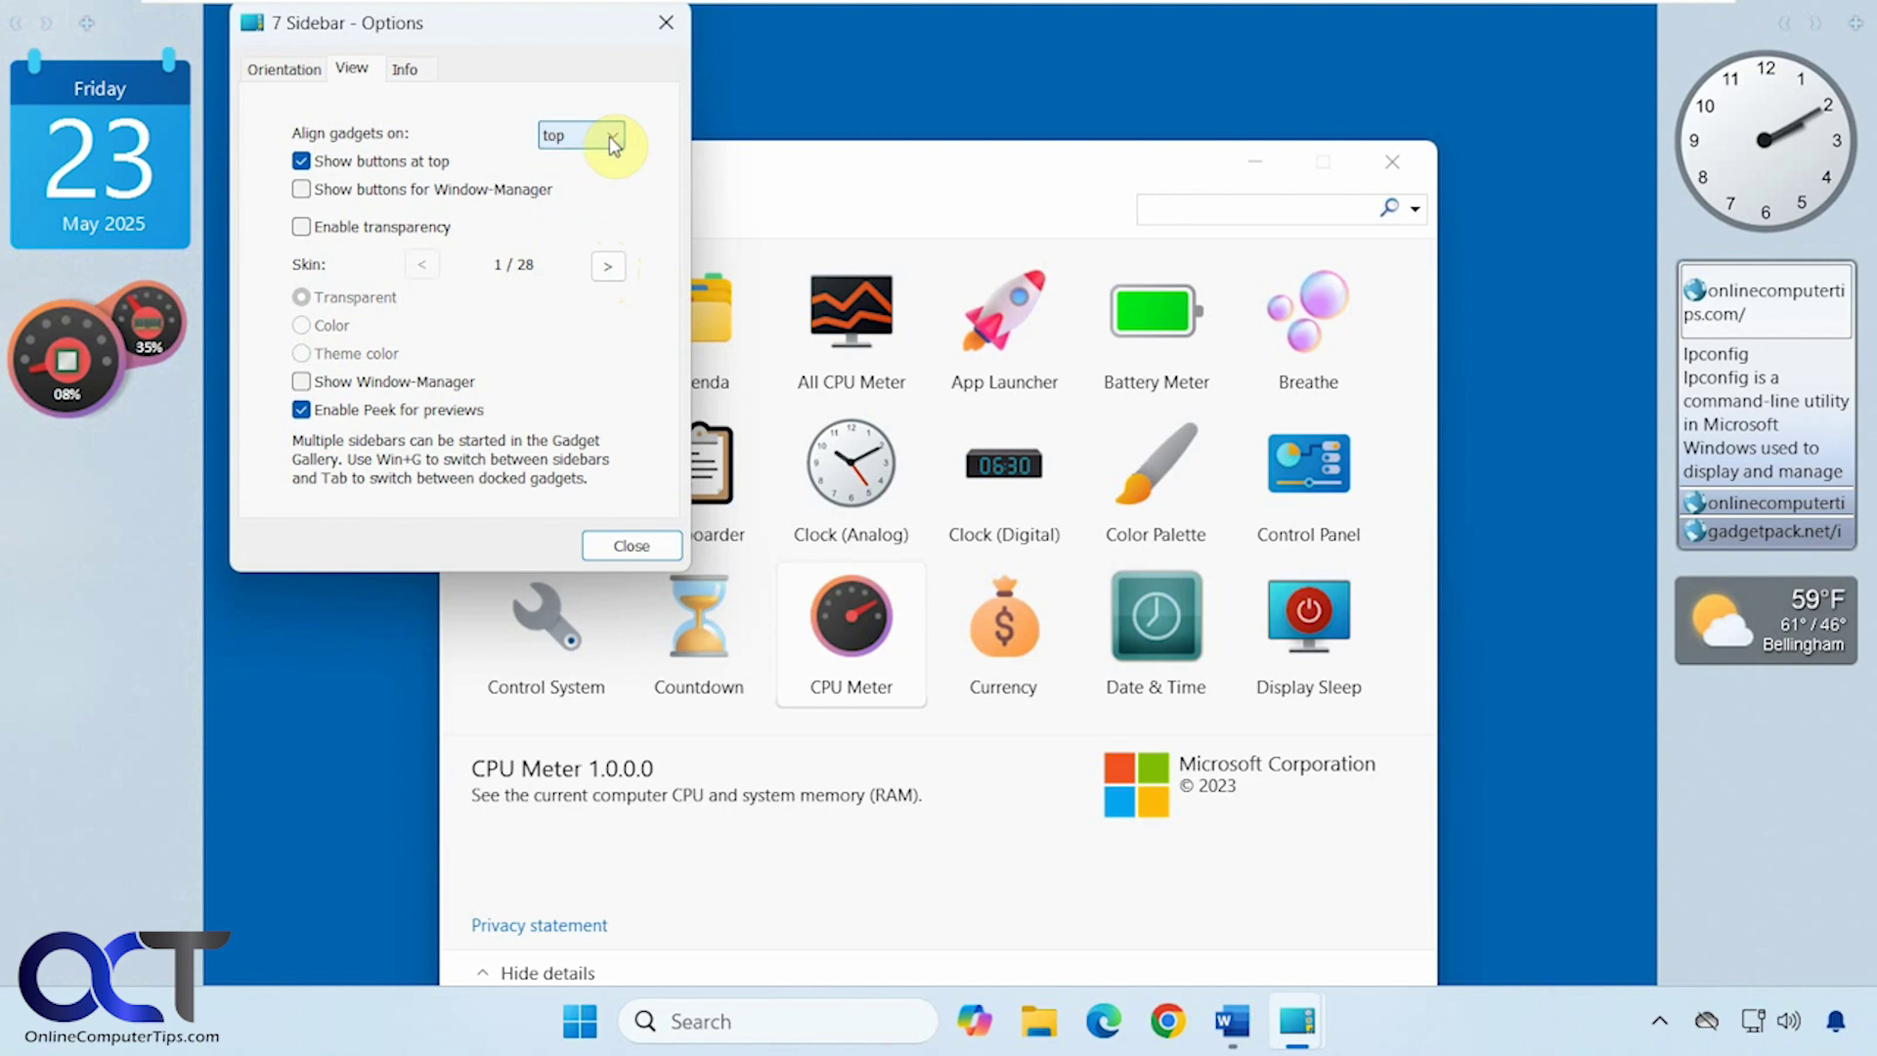
left_click(405, 68)
left_click(288, 70)
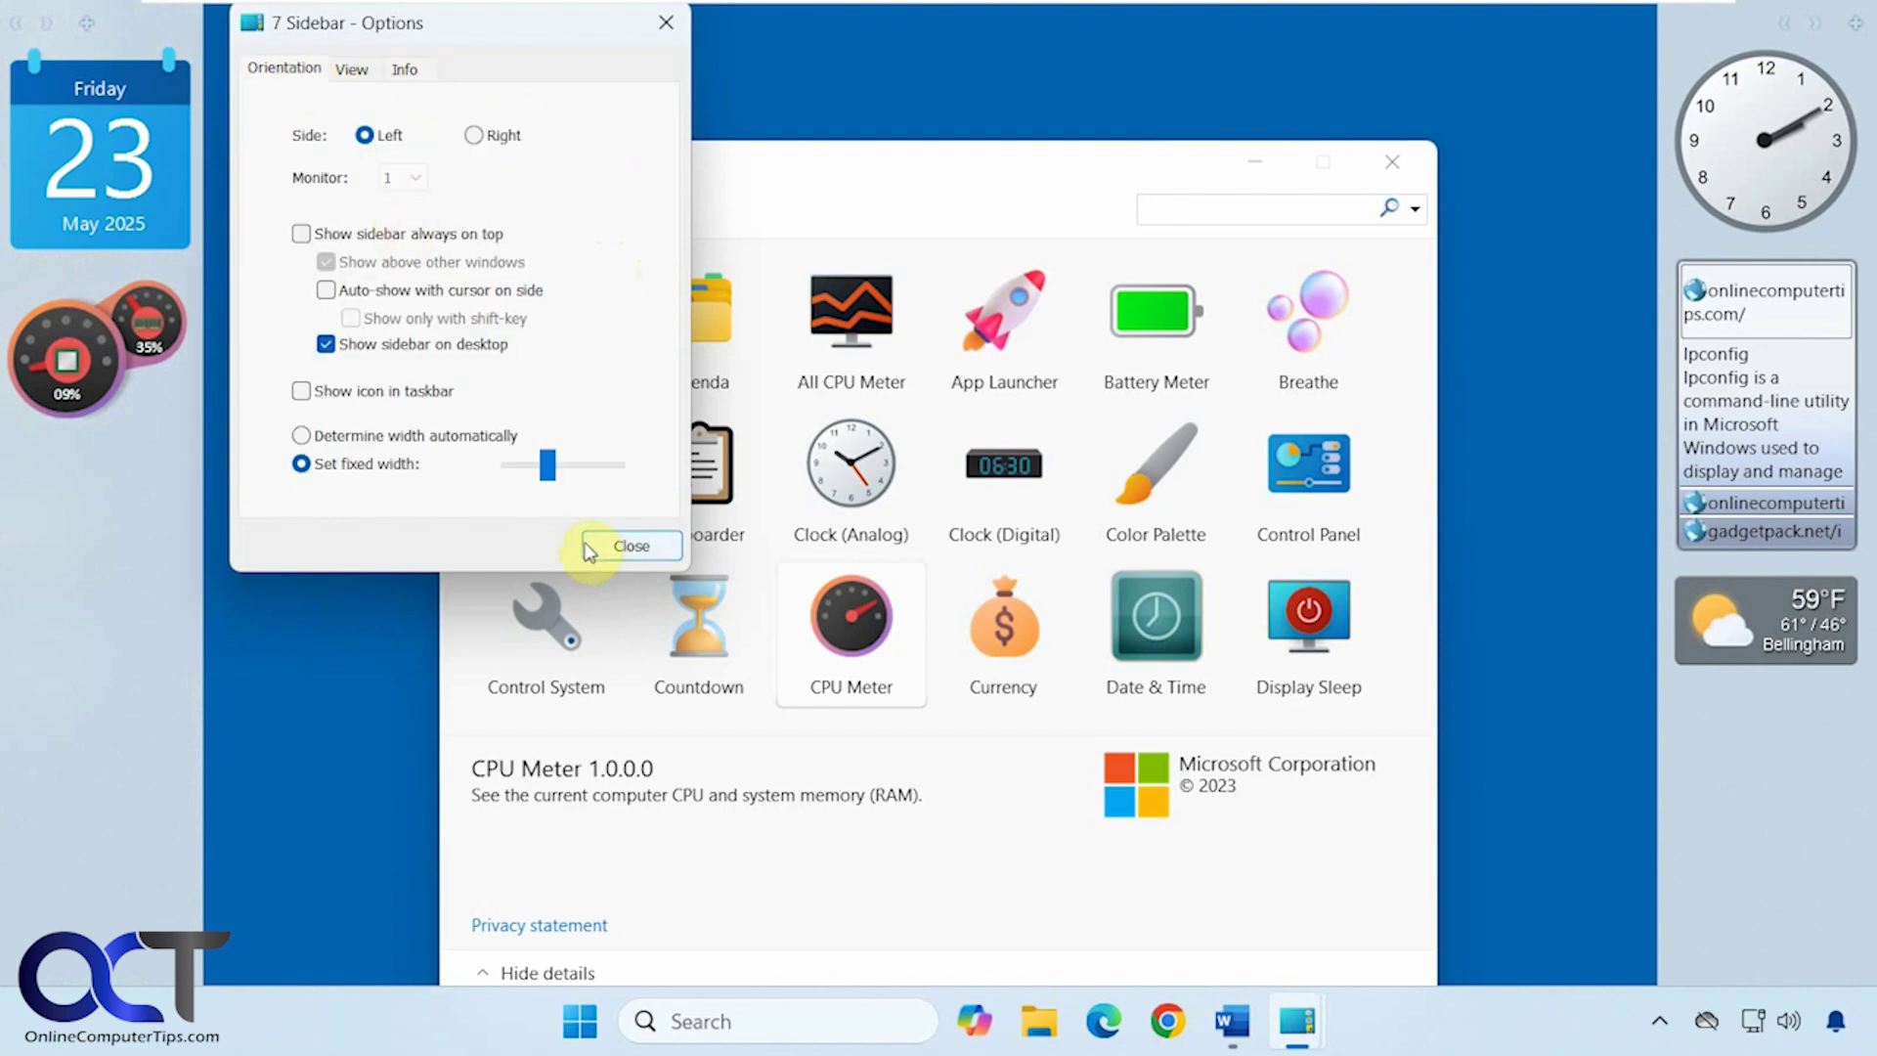
left_click(349, 70)
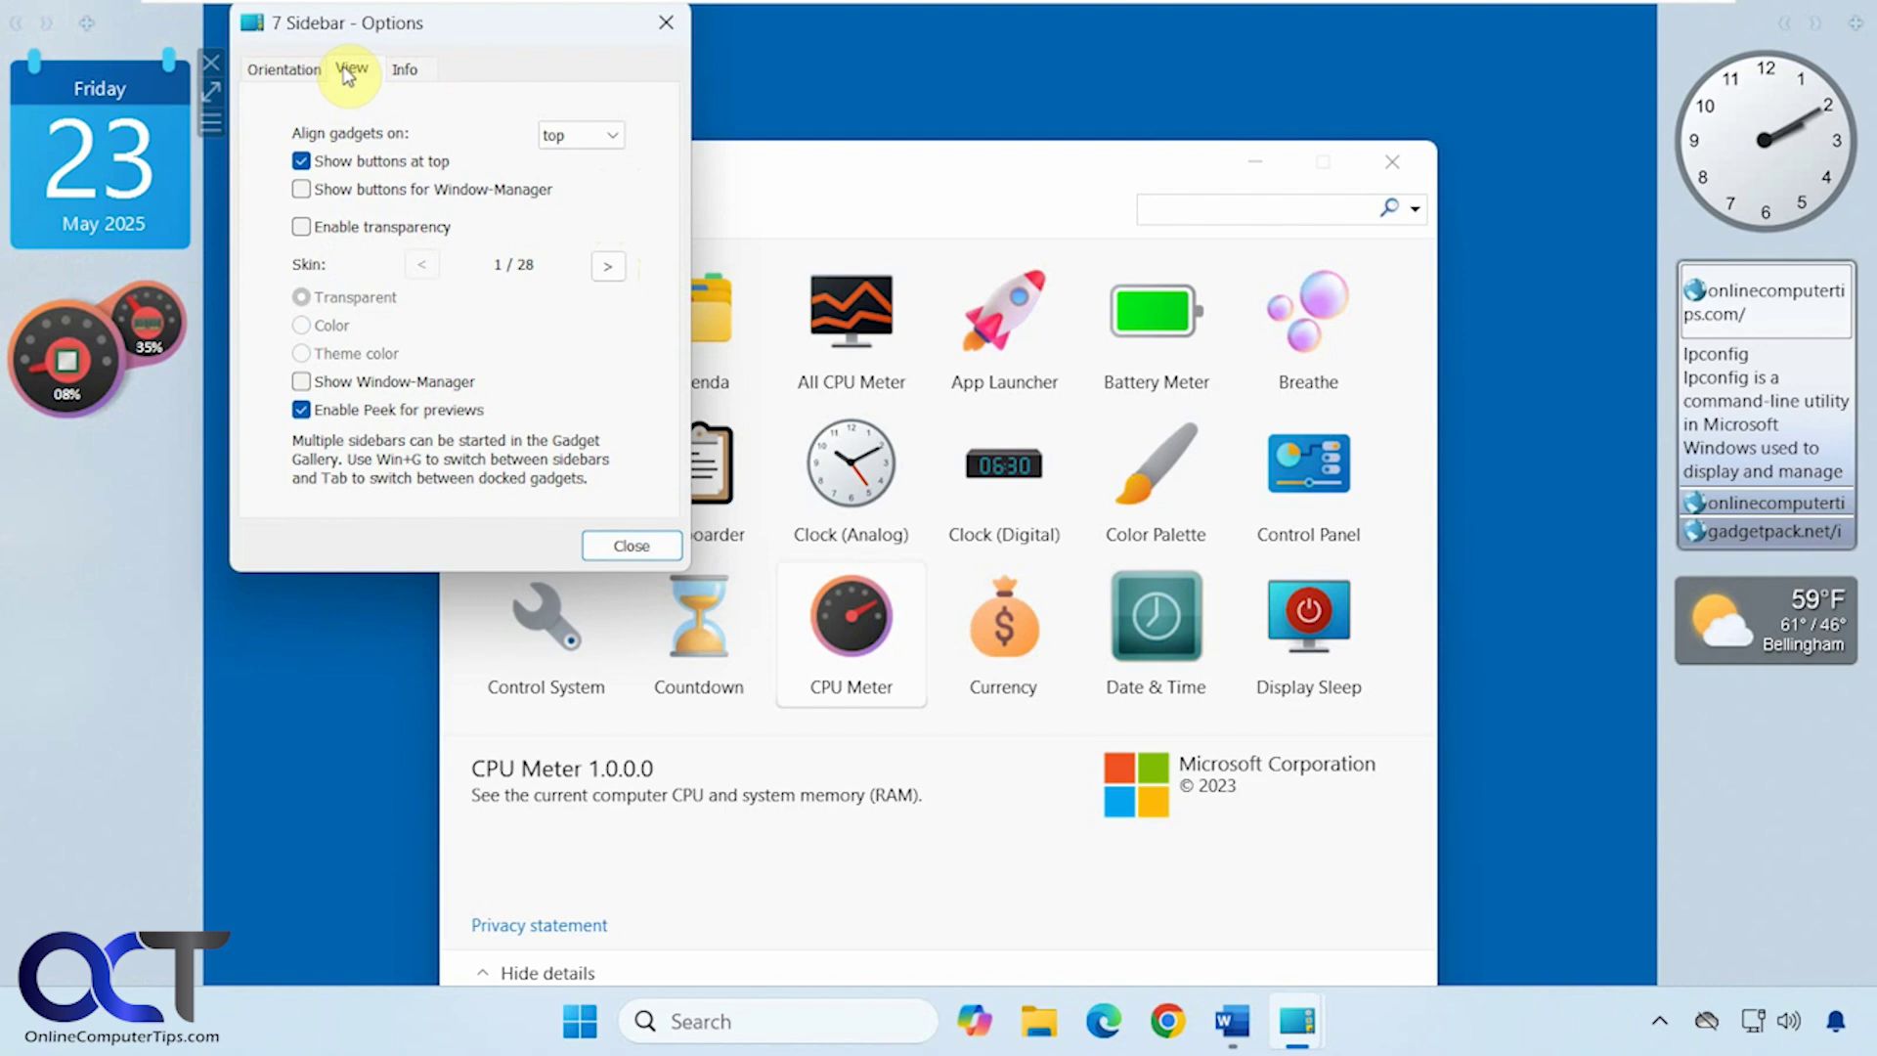
left_click(360, 228)
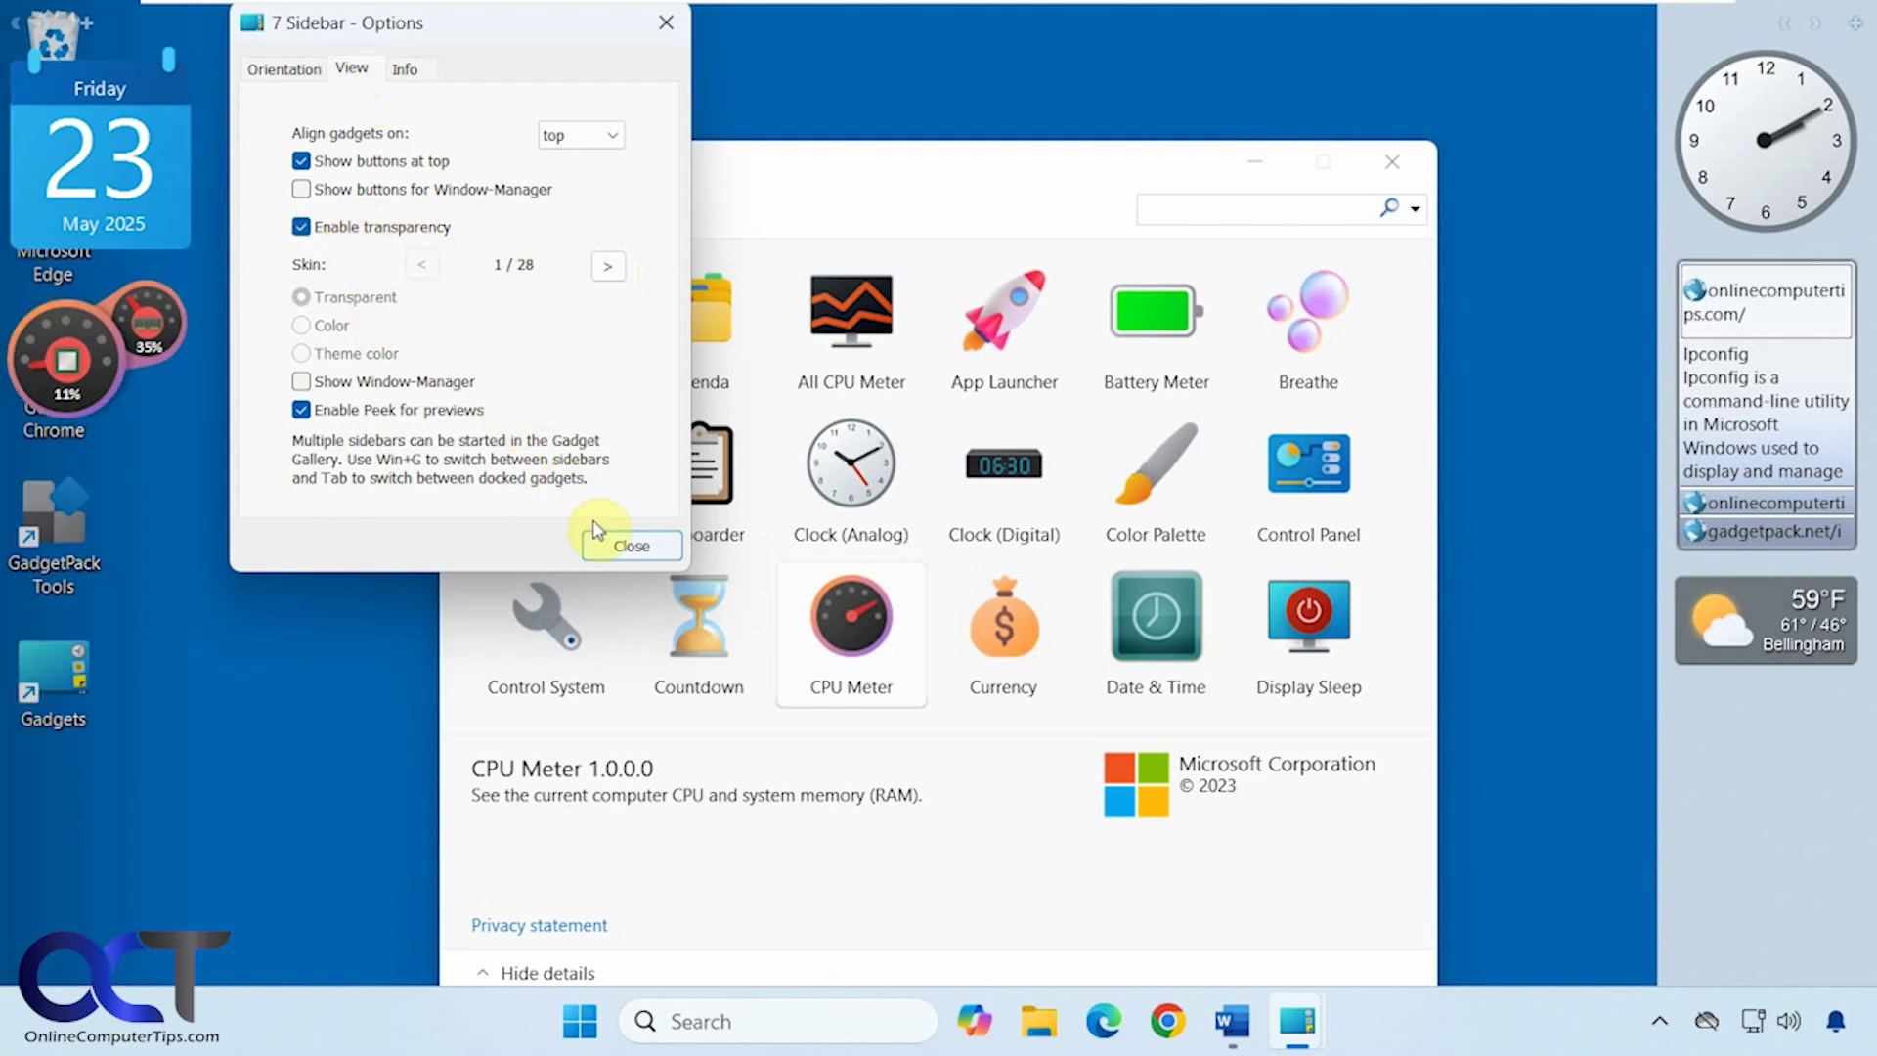
- Close the options and drag CPU Meter and Calendar off the sidebar to the desktop's top
left_click(630, 544)
mouse_move(101, 363)
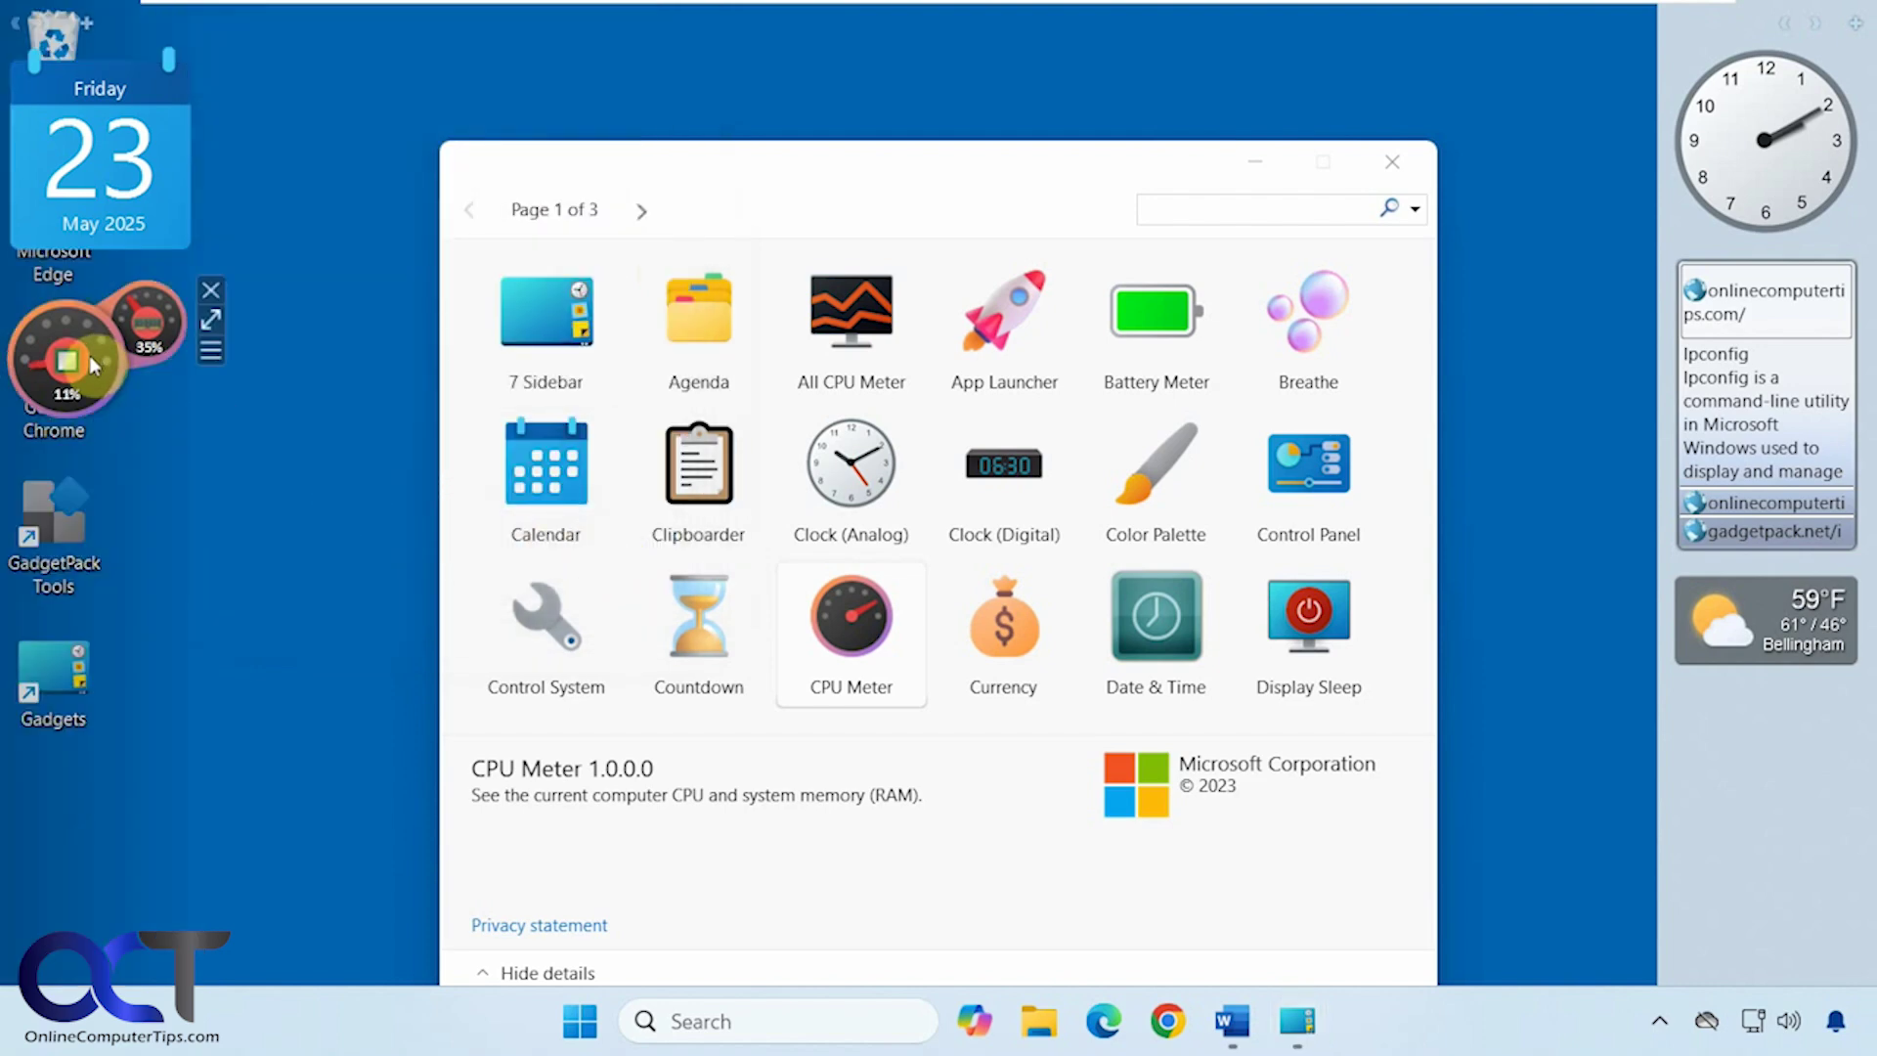
left_click_drag(90, 354, 459, 127)
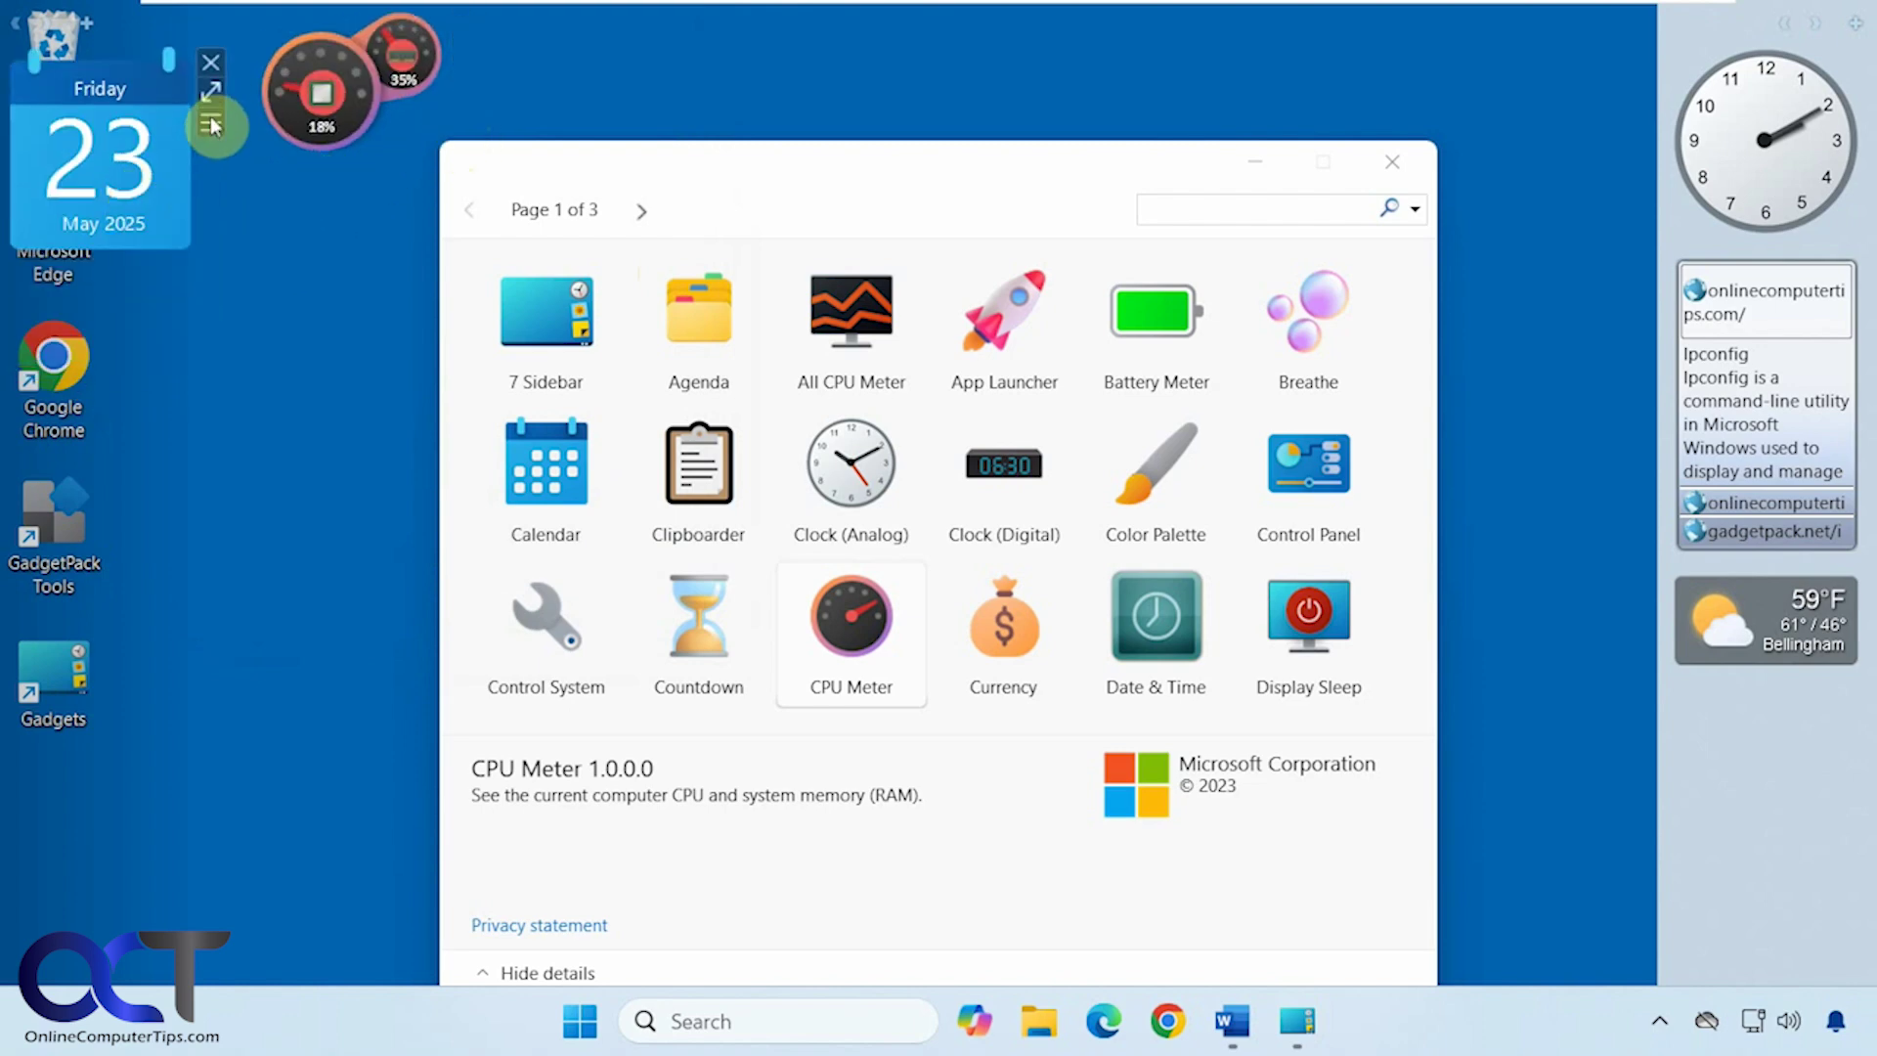
left_click_drag(211, 123, 377, 311)
left_click_drag(219, 121, 655, 108)
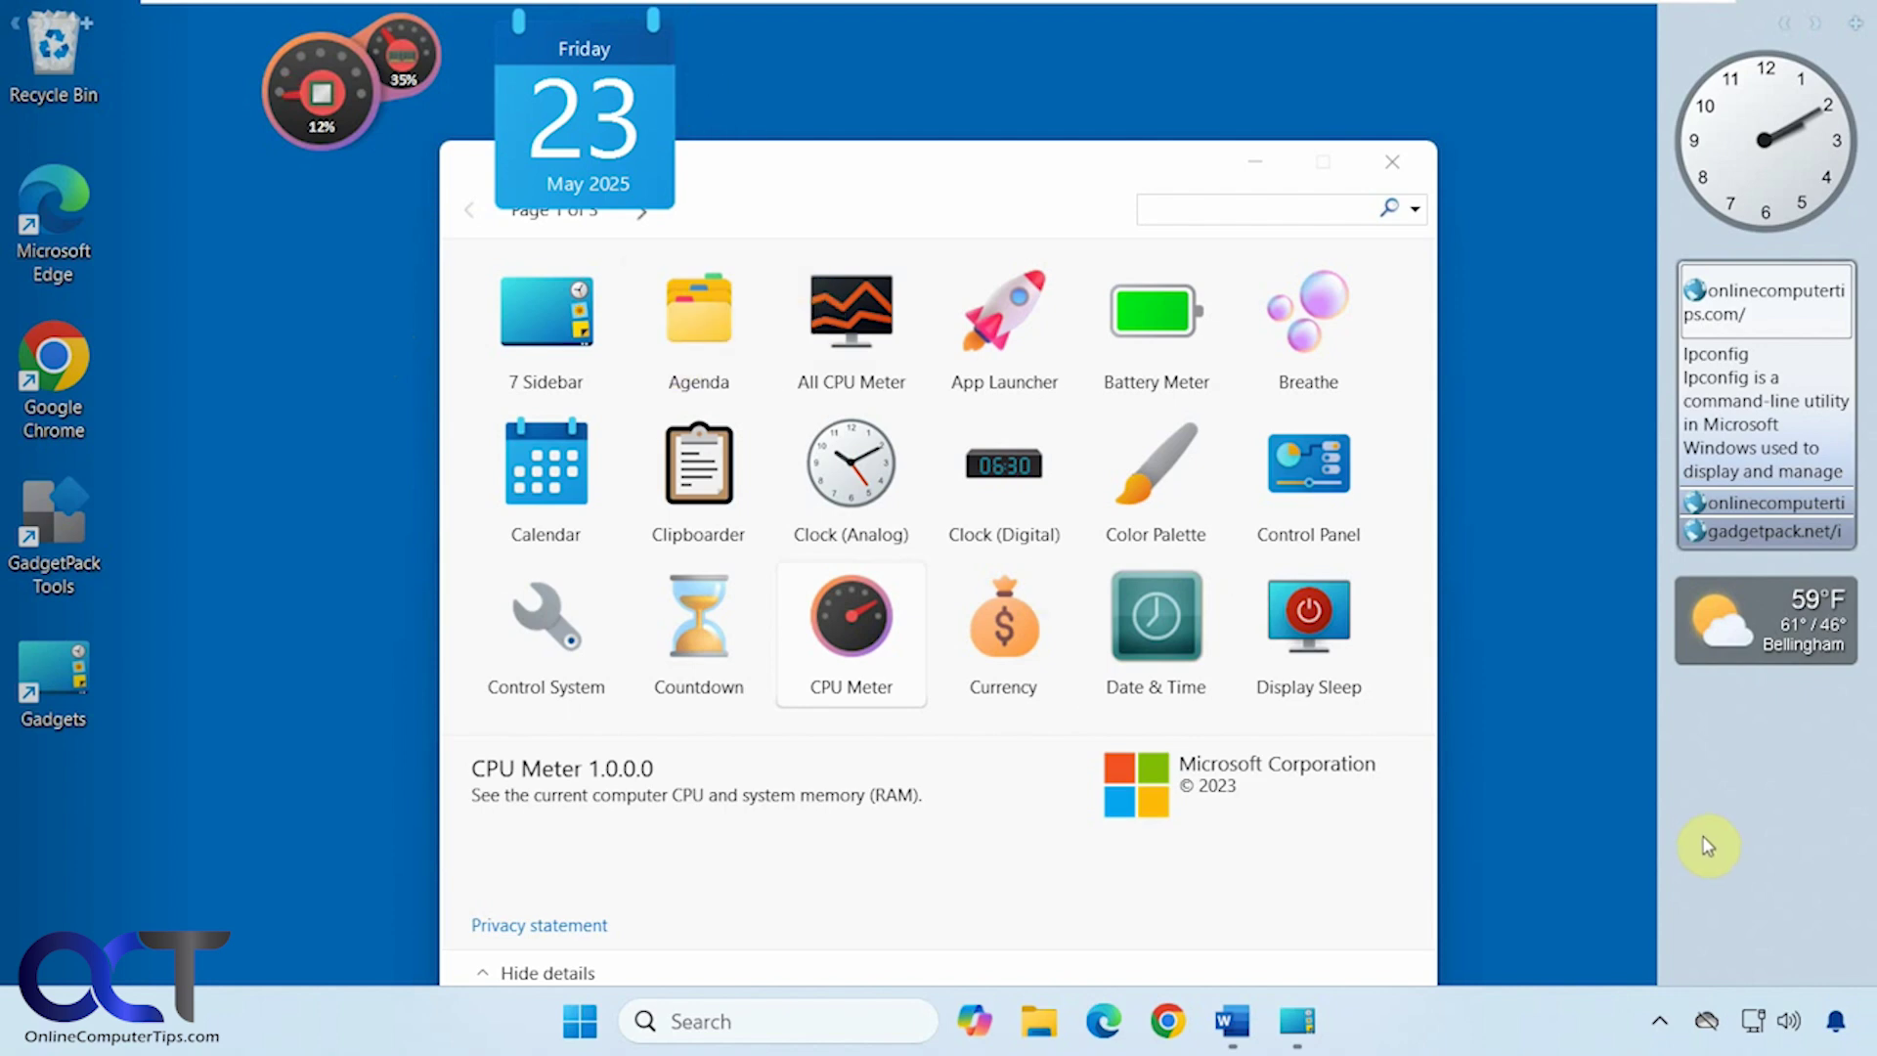
right_click(1738, 750)
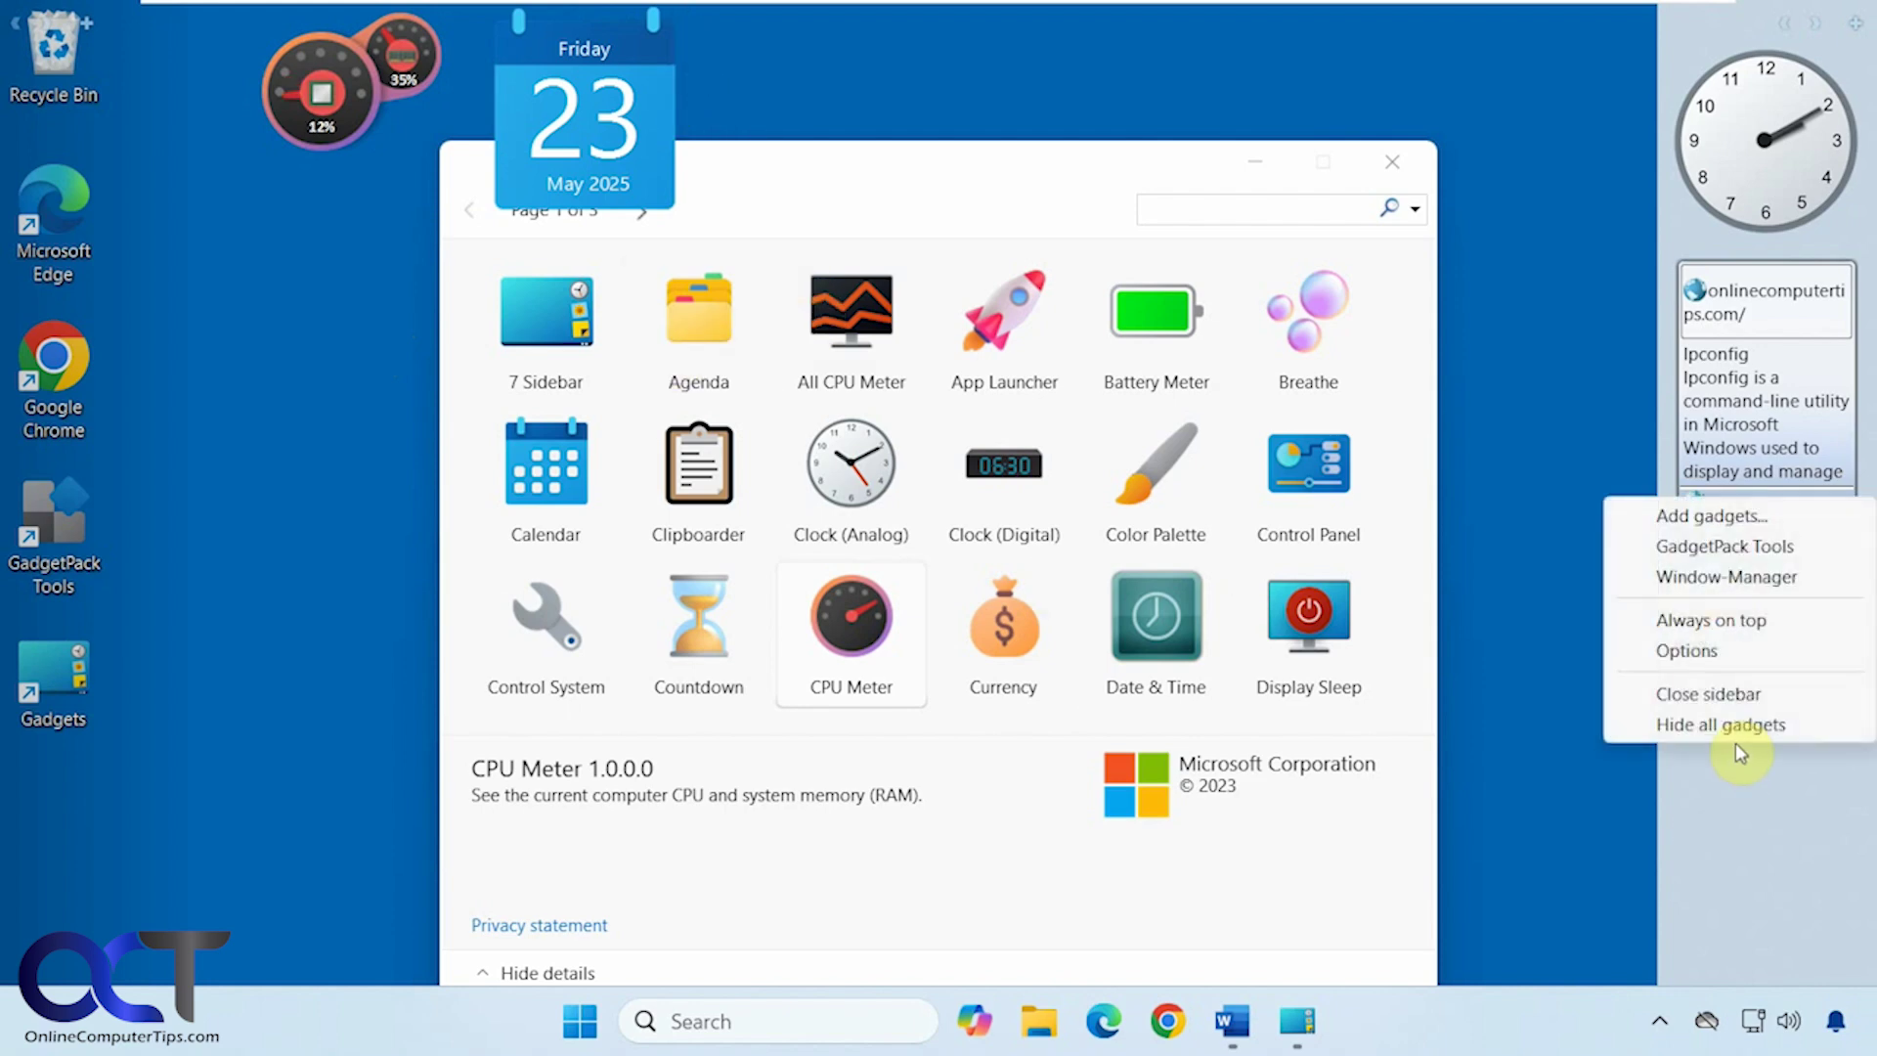
left_click(1717, 581)
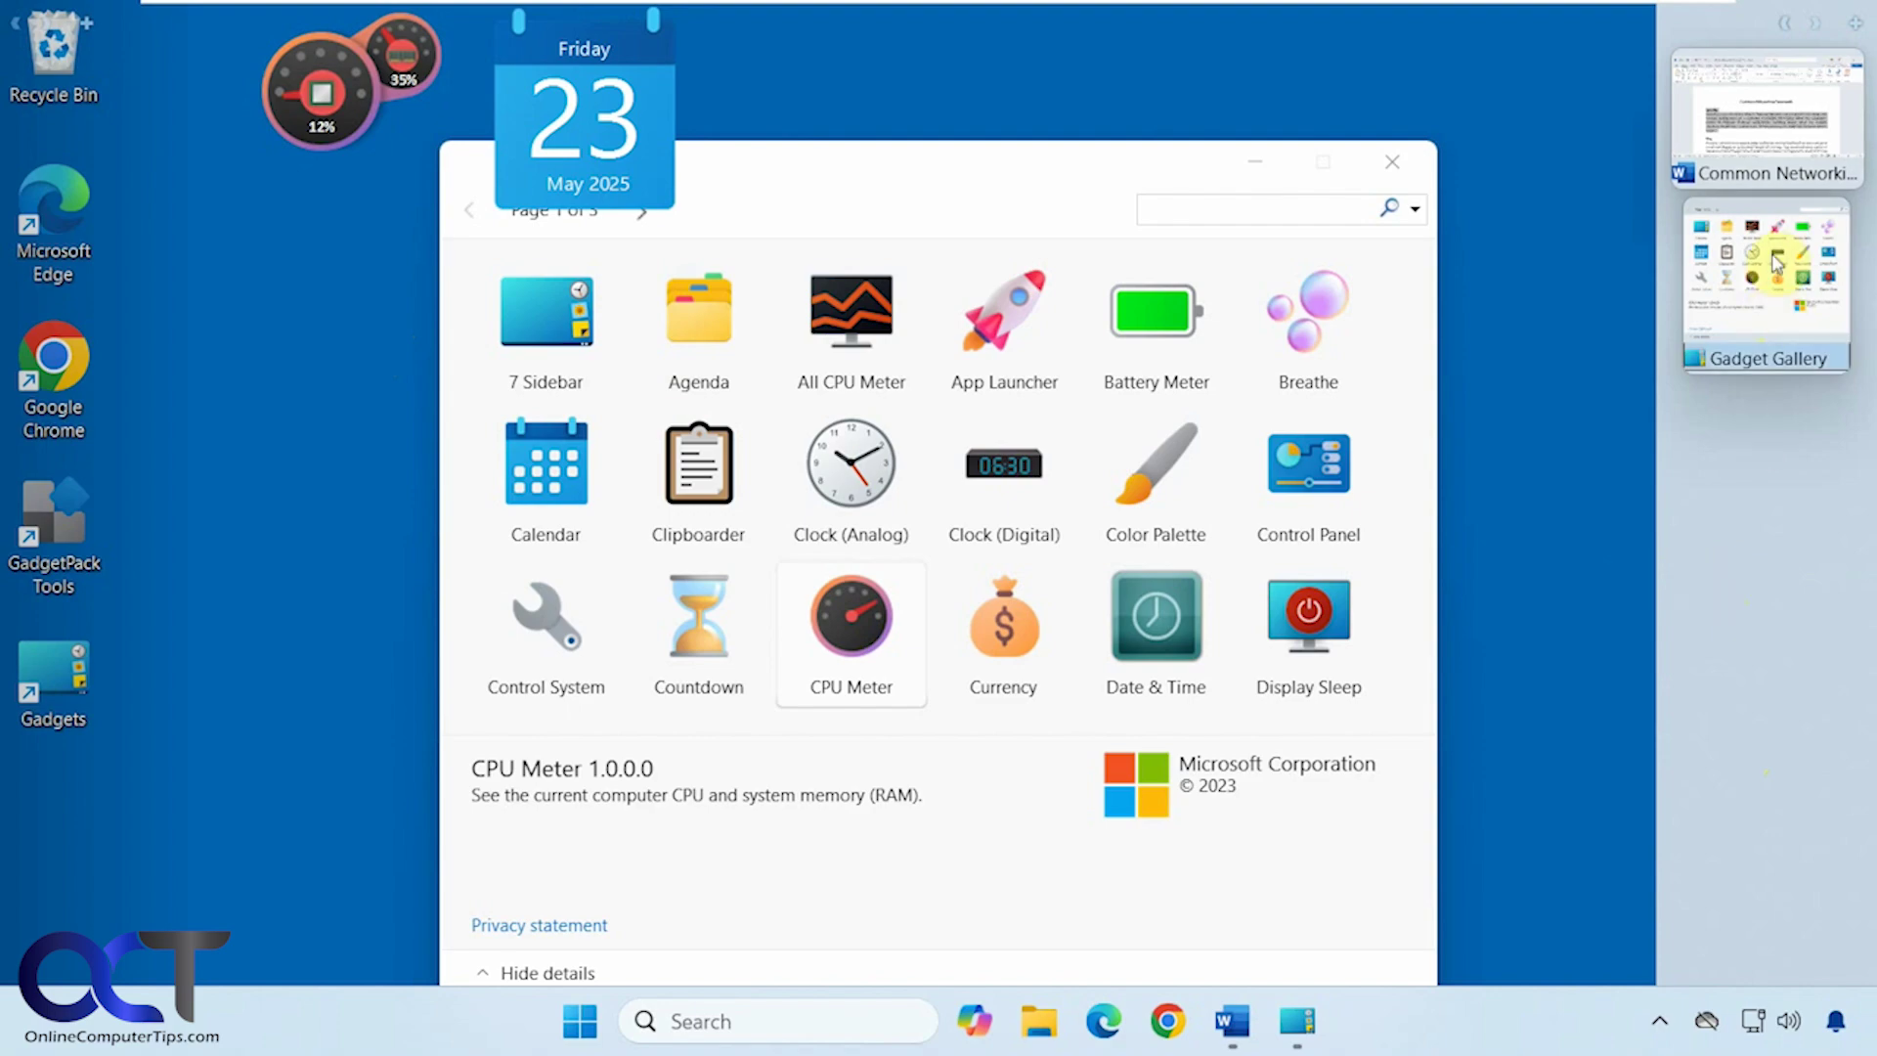
left_click(1749, 156)
left_click(1770, 246)
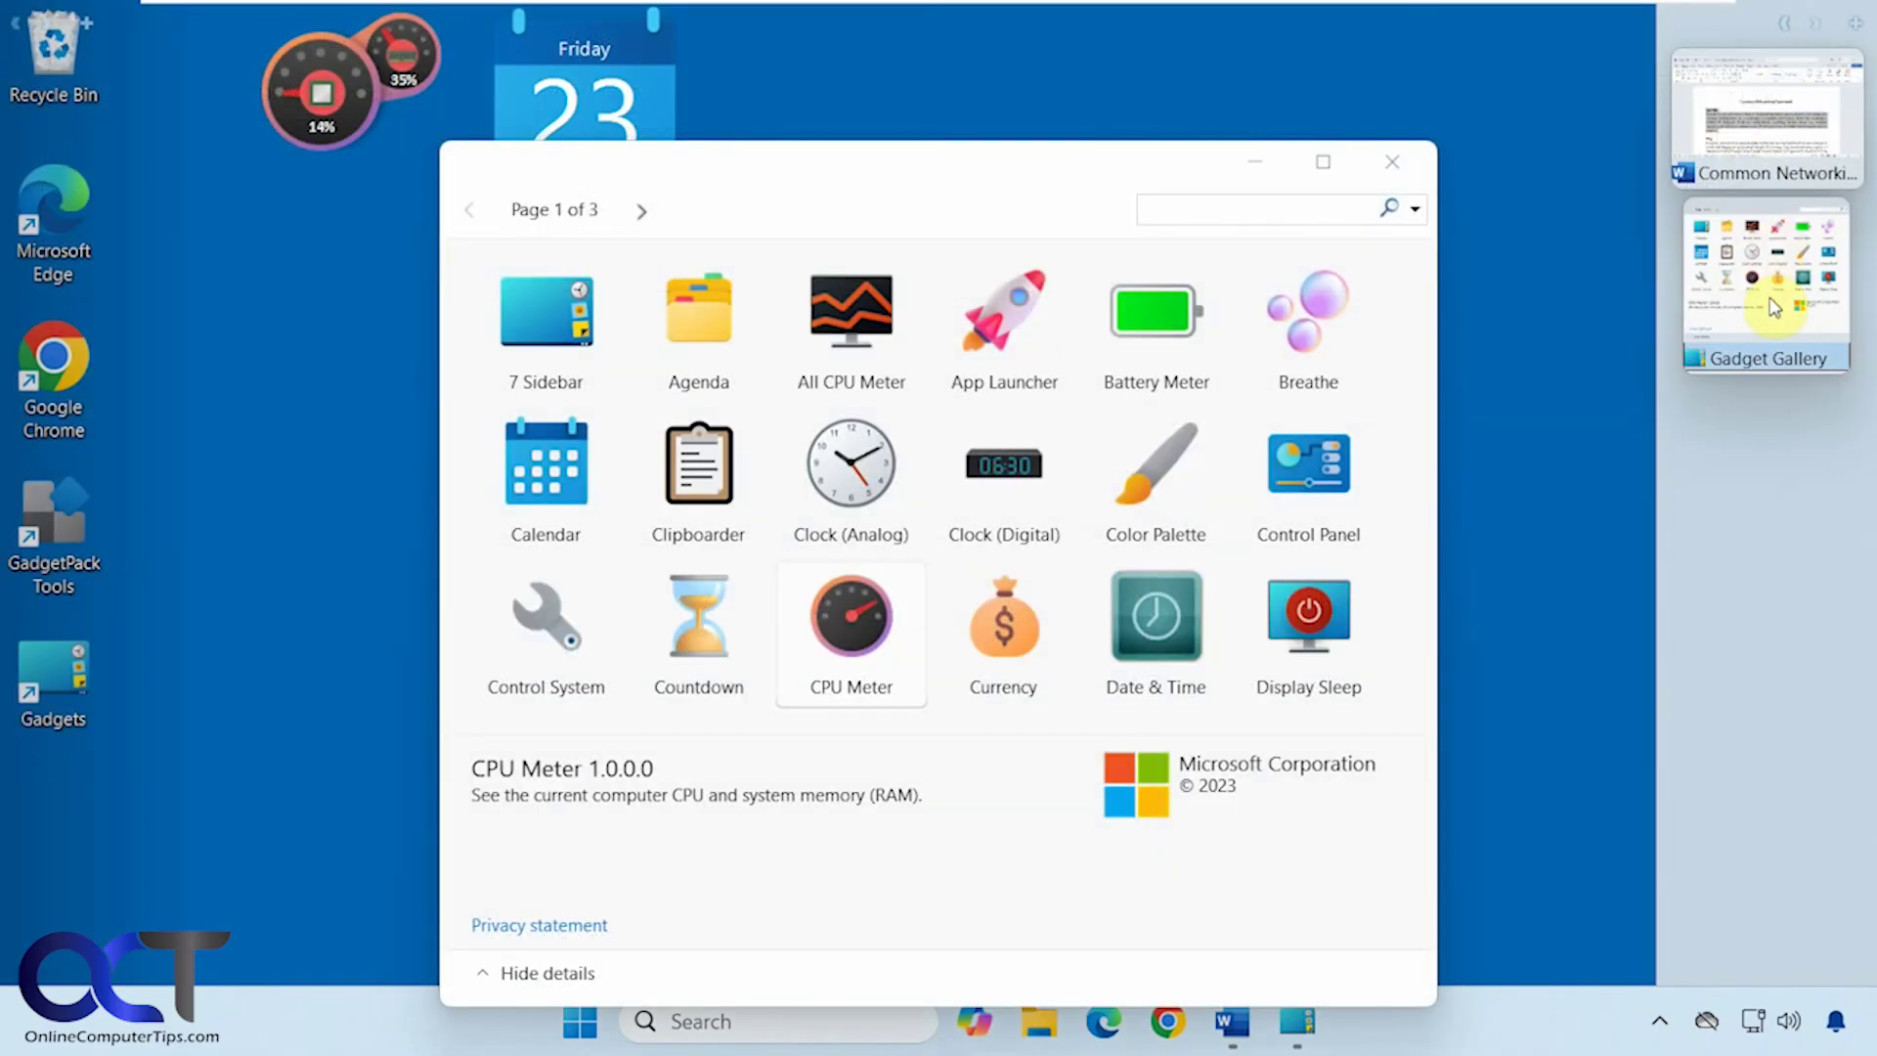
left_click(1750, 161)
left_click(1764, 284)
right_click(1771, 509)
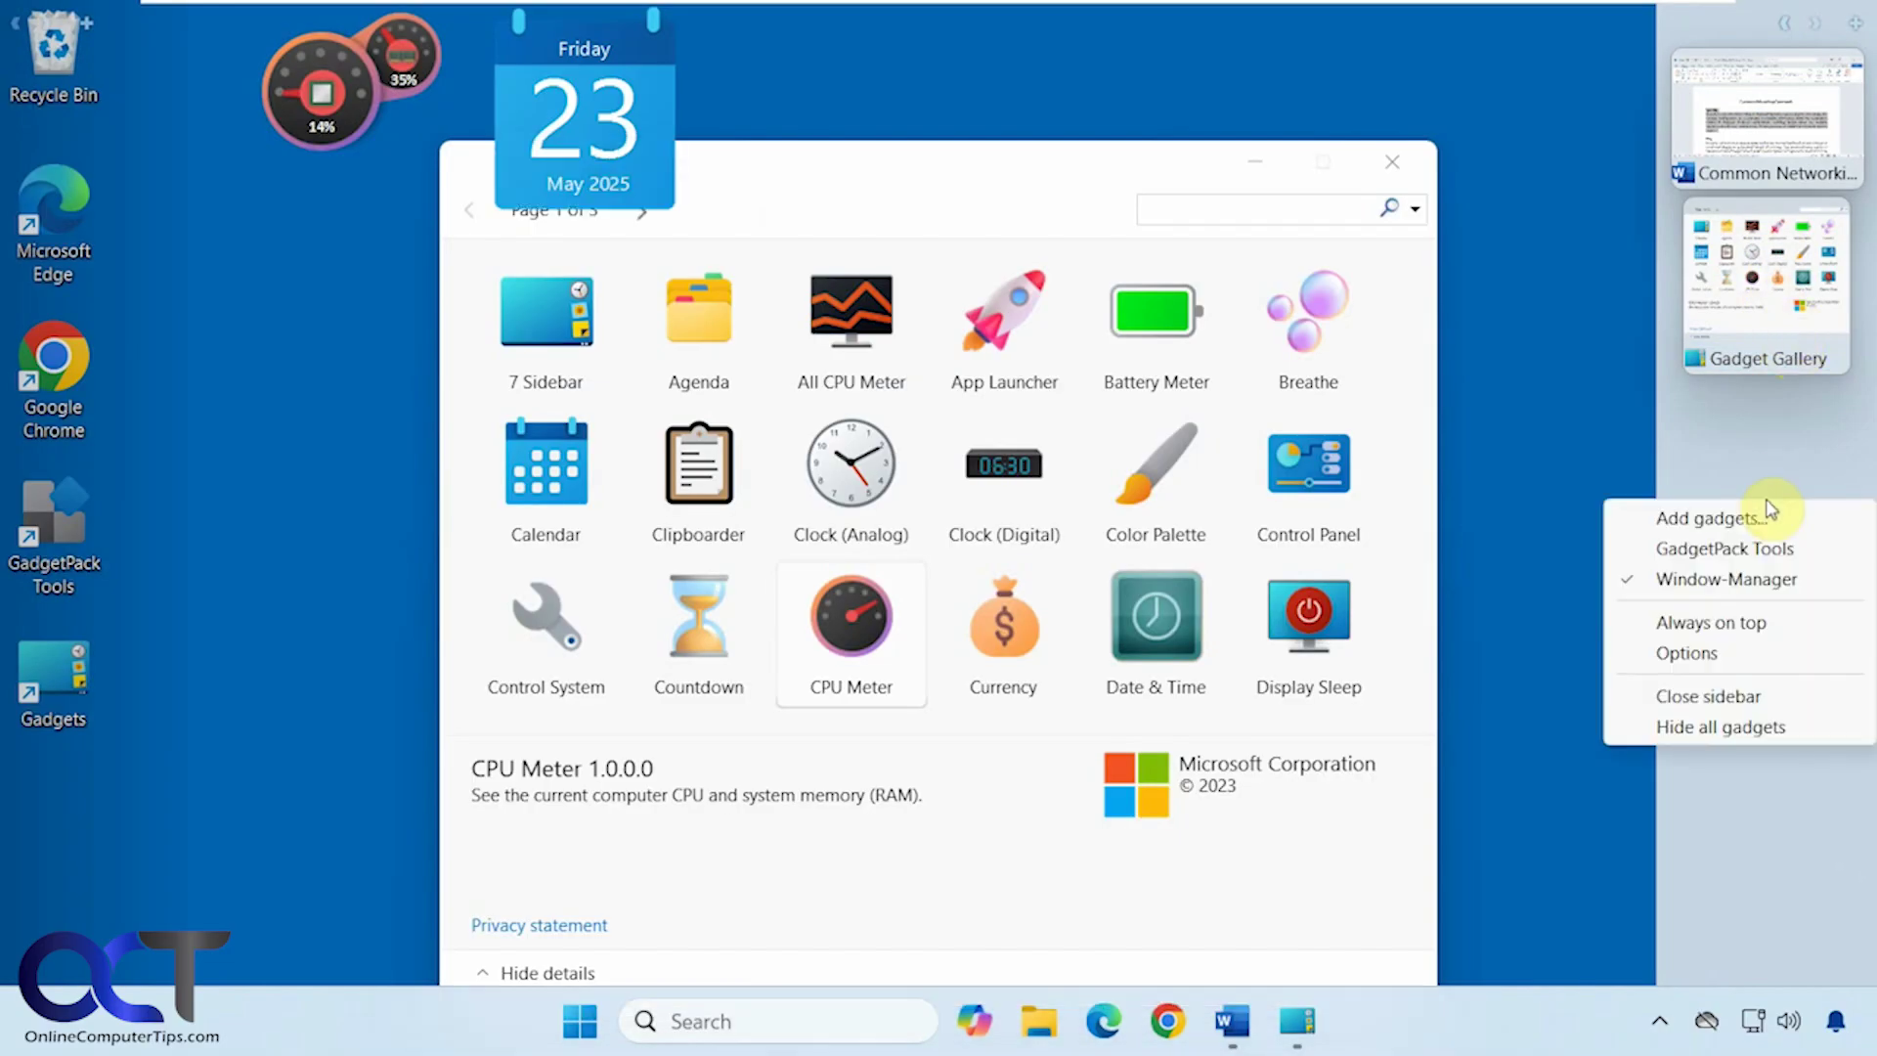
left_click(1723, 579)
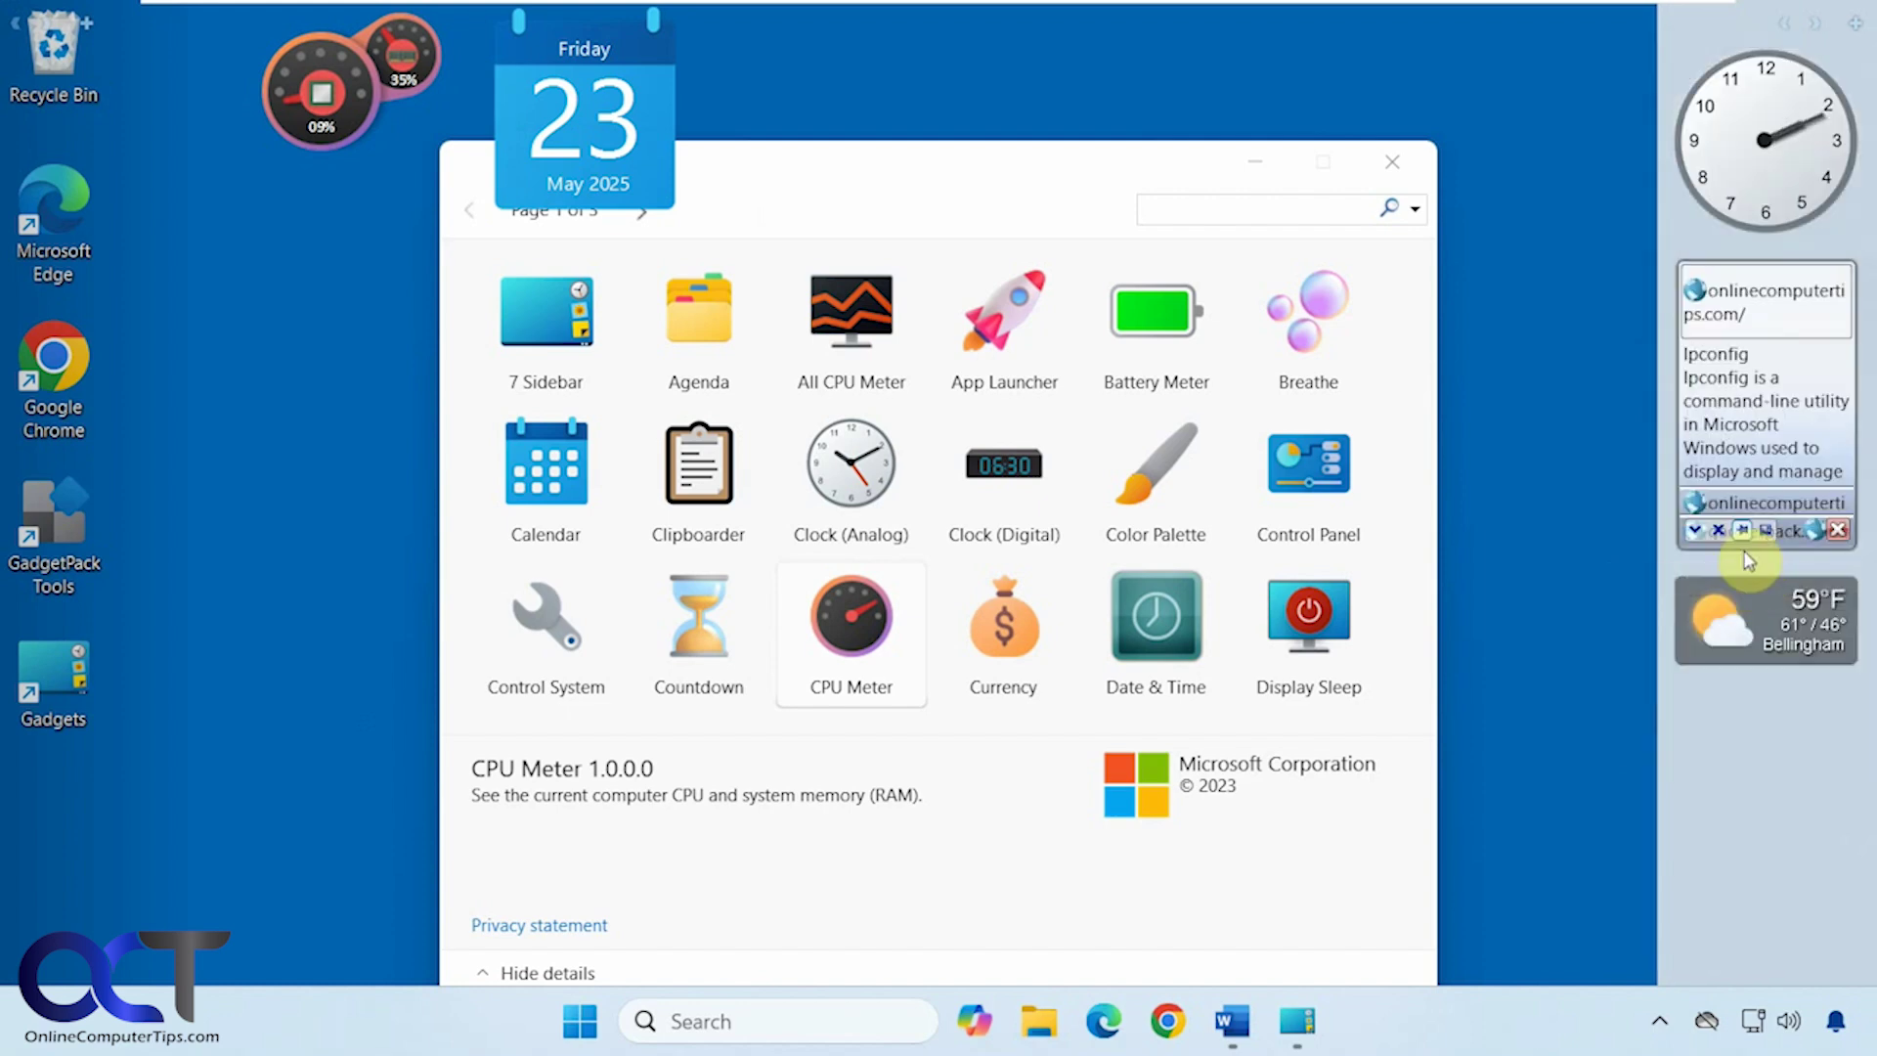
right_click(1739, 744)
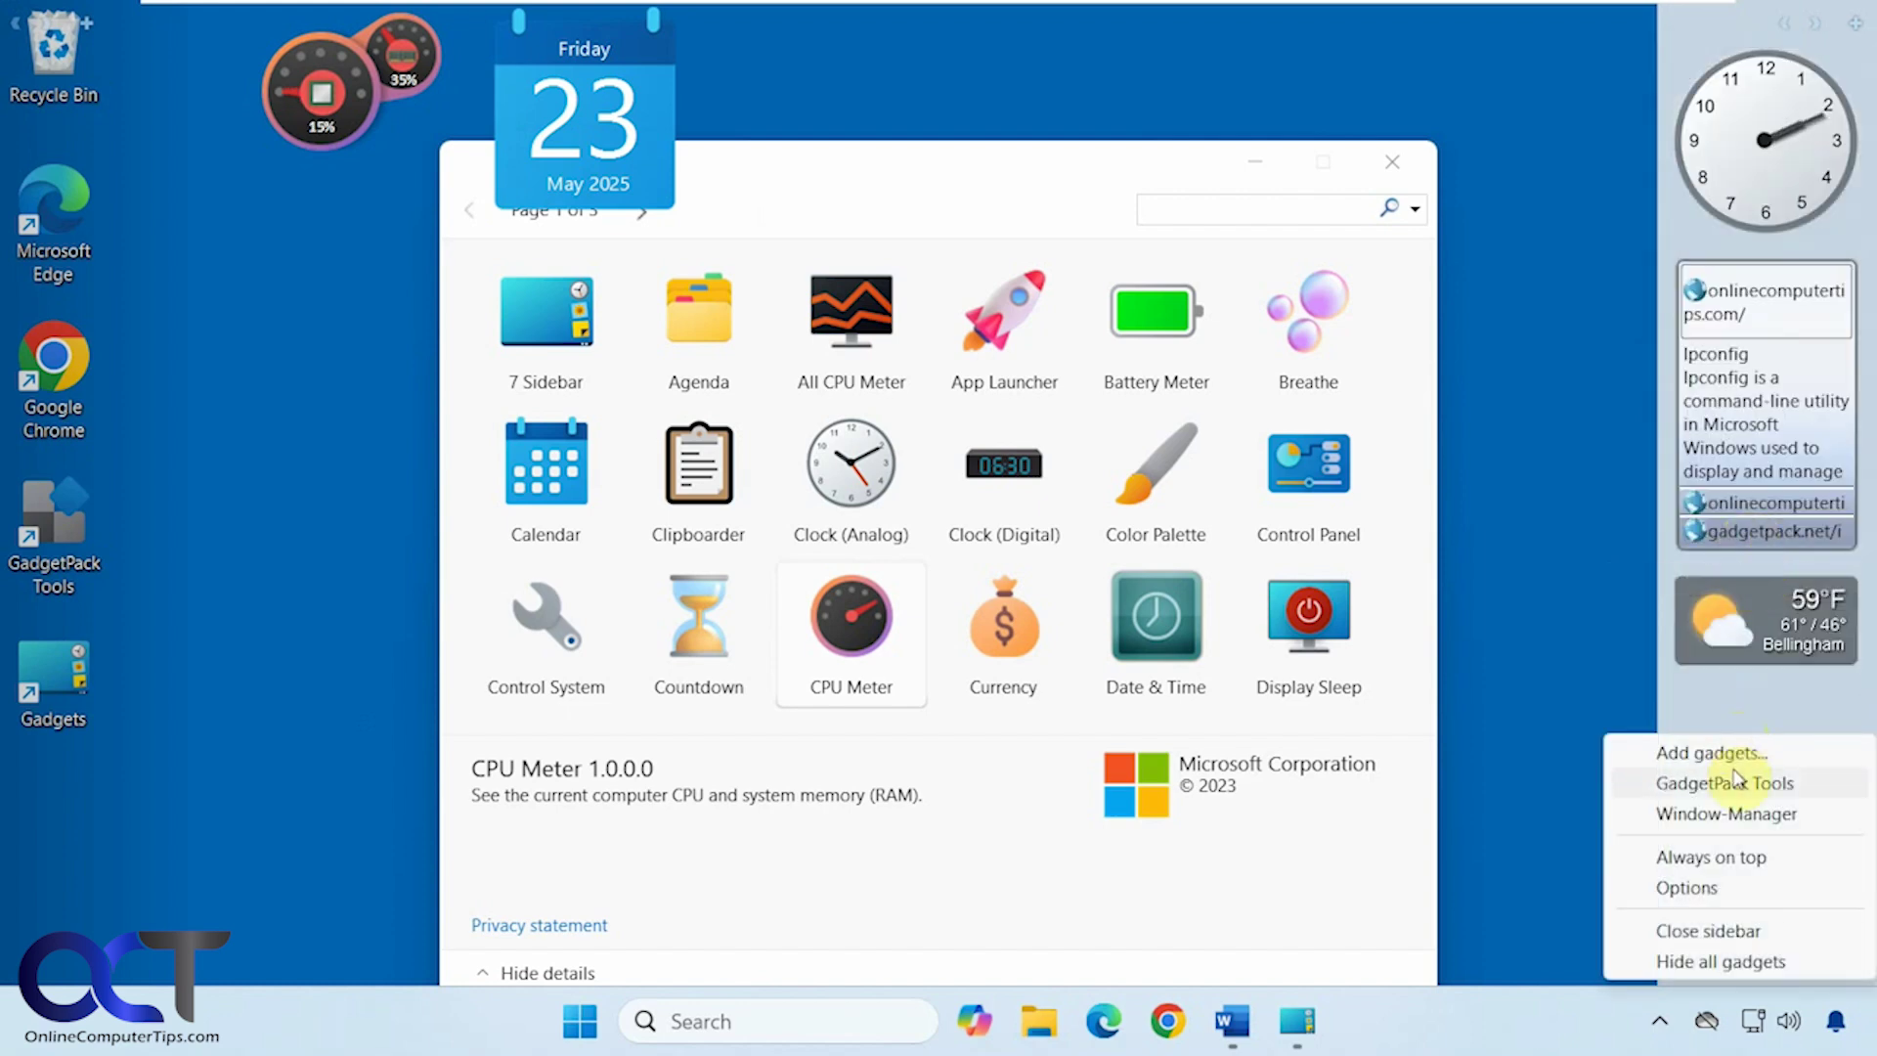
left_click(1738, 781)
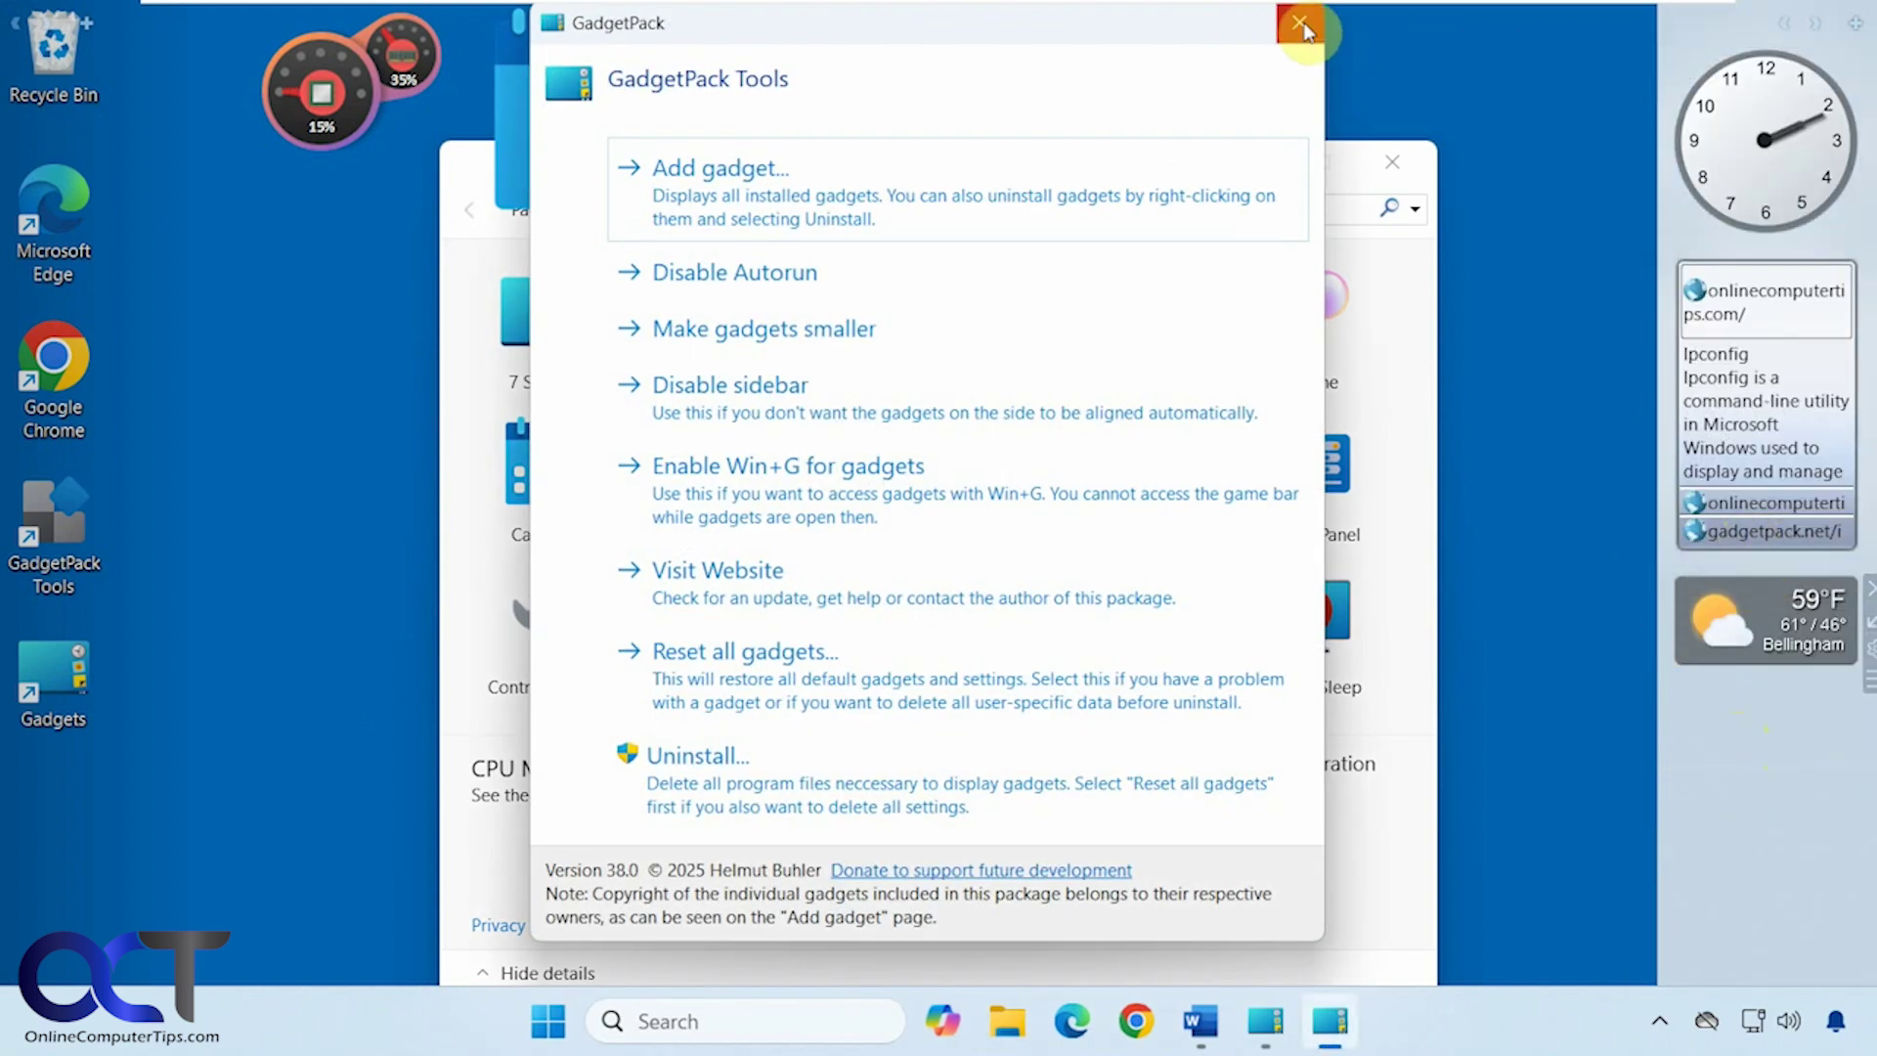
left_click(1300, 23)
right_click(1760, 766)
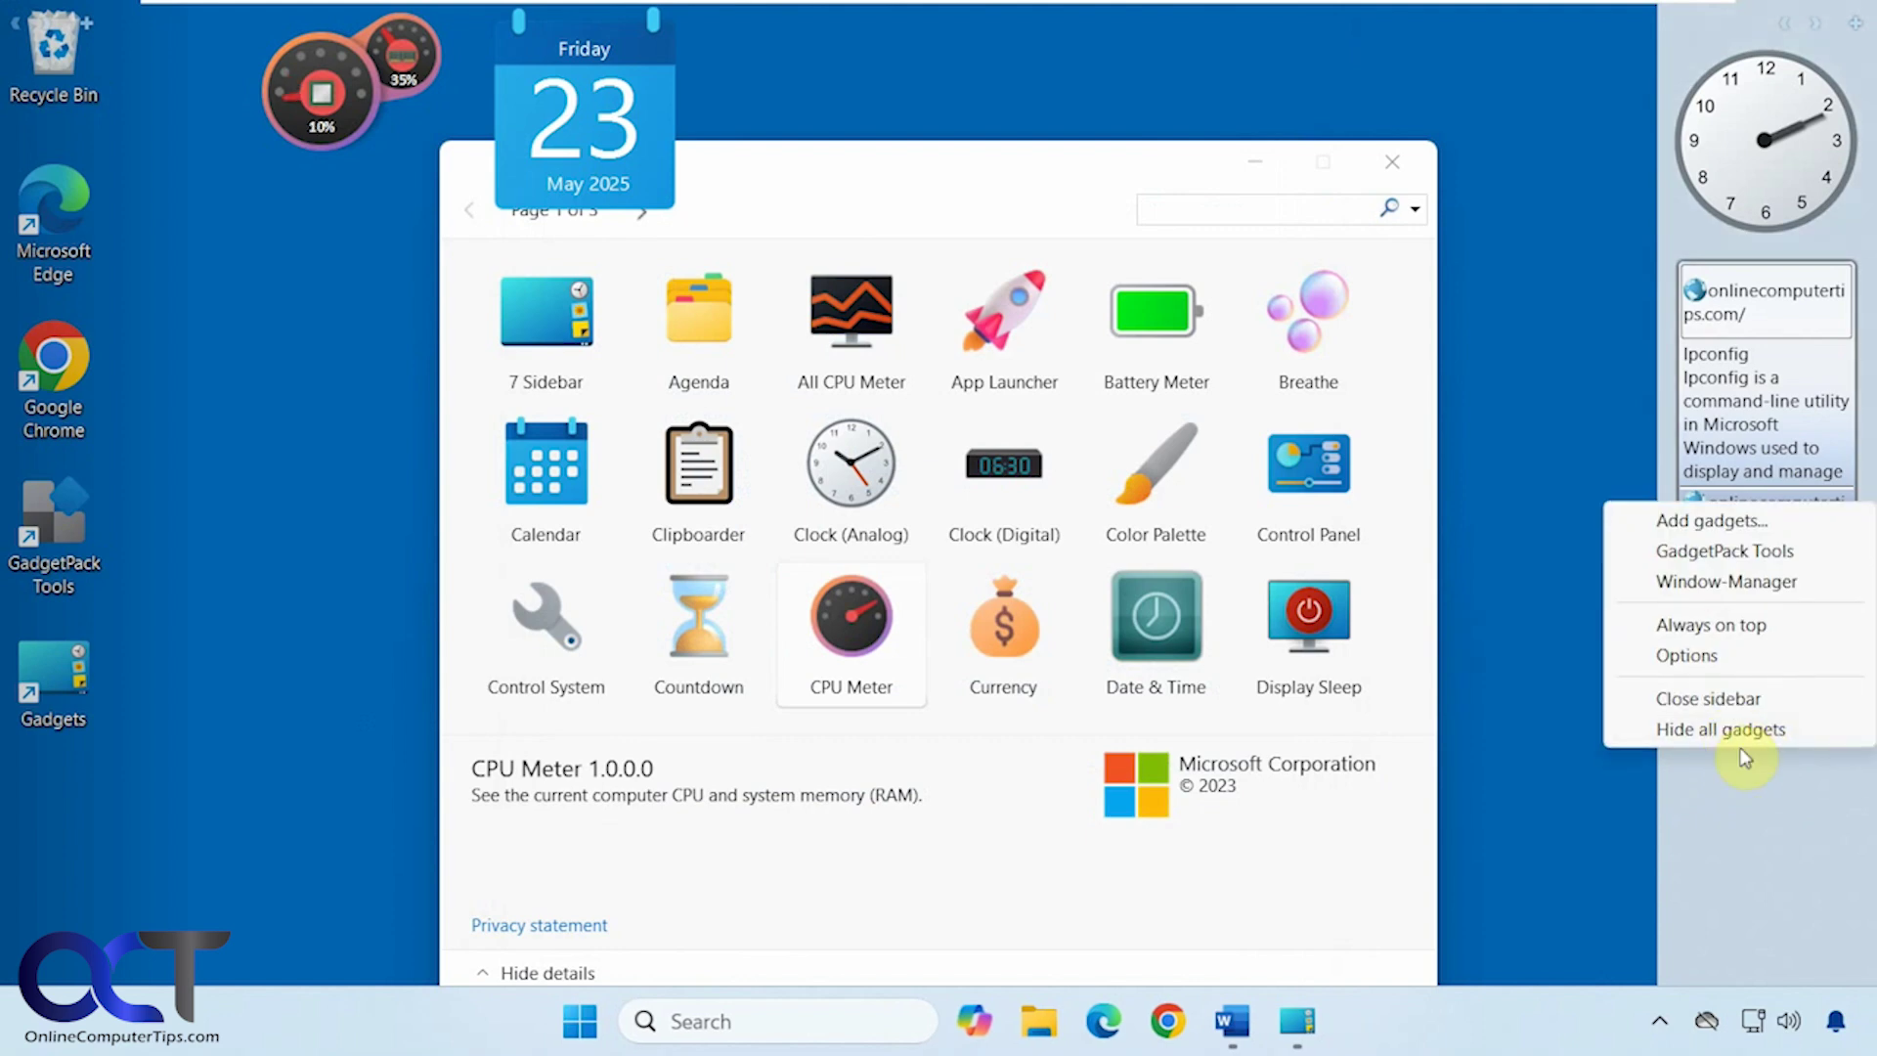
left_click(1366, 866)
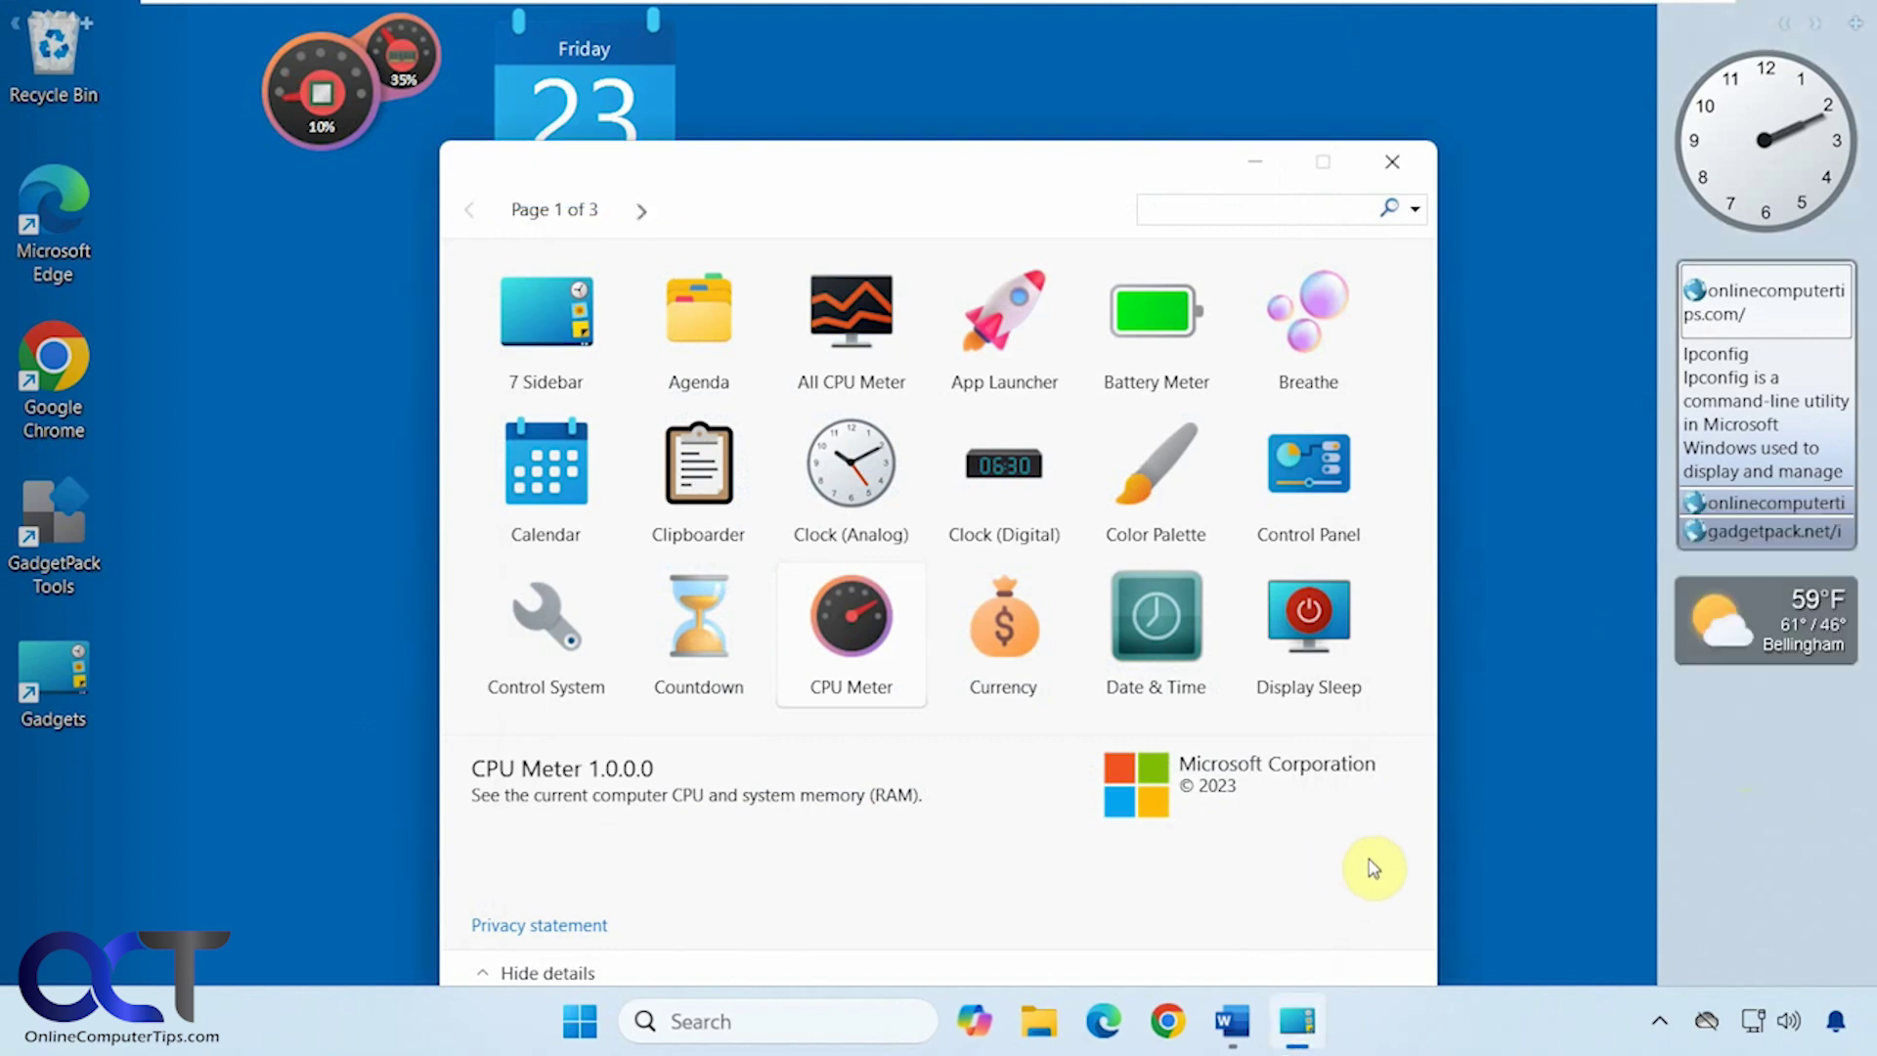